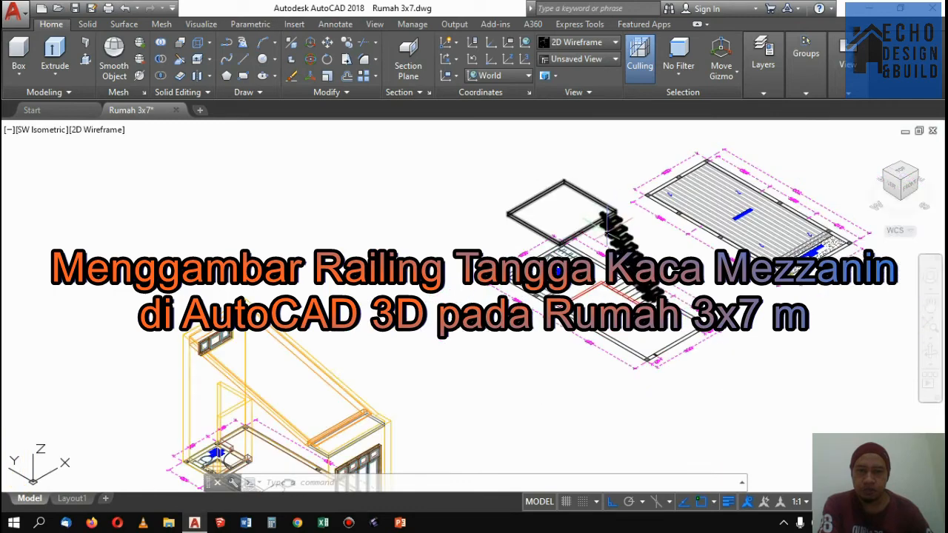
Examine the 3D house model and the floor plans with the mezzanine slab and staircase beside it
scroll(595, 178, "down", 5)
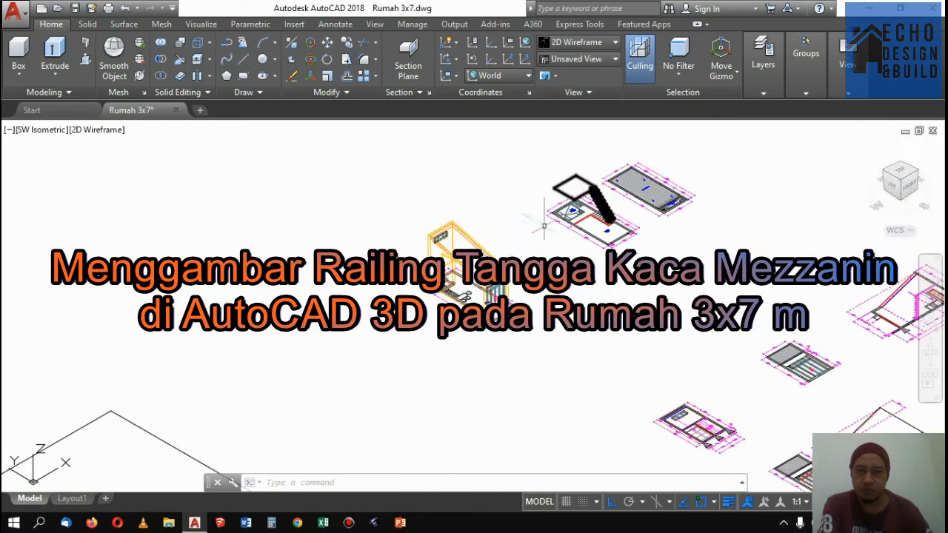
scroll(458, 286, "up", 4)
scroll(399, 289, "up", 2)
scroll(417, 241, "down", 4)
scroll(417, 242, "up", 2)
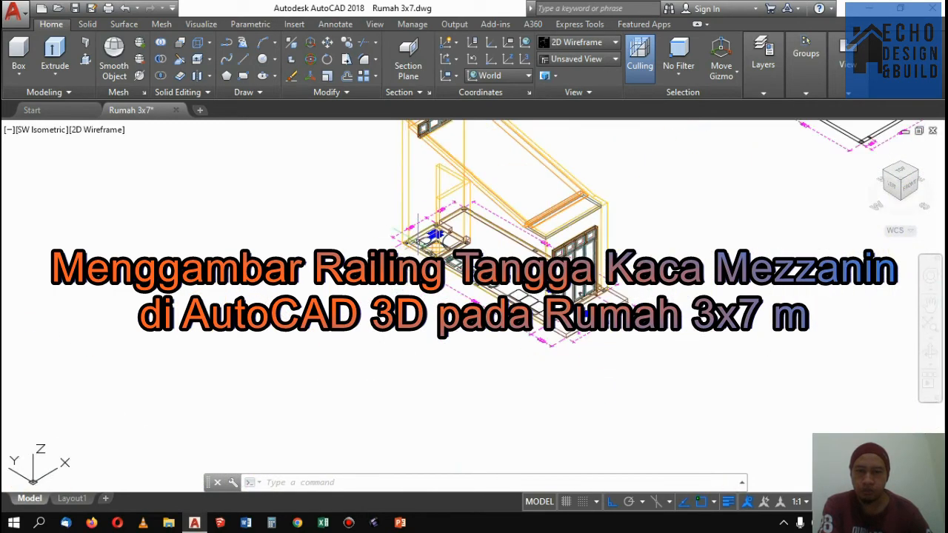
scroll(562, 230, "down", 5)
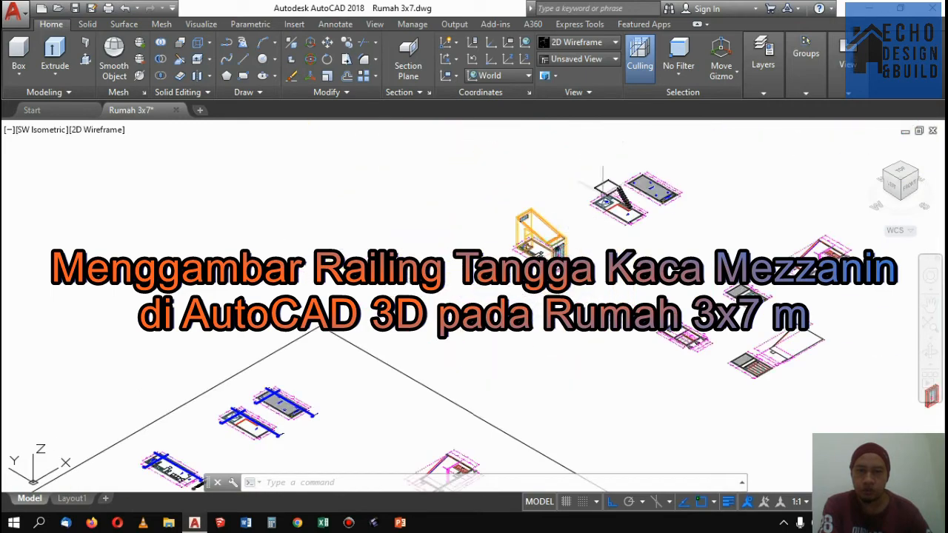
scroll(619, 199, "up", 2)
scroll(619, 198, "up", 3)
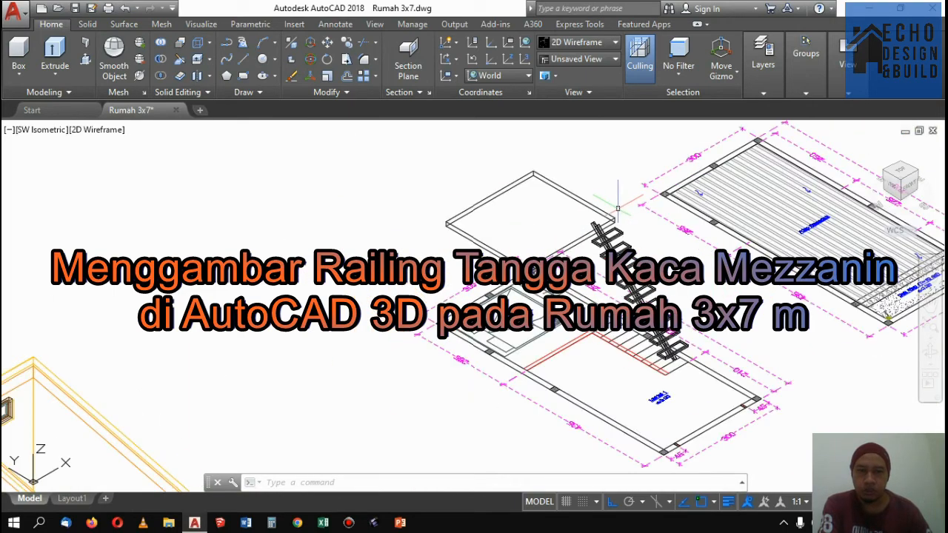
scroll(618, 208, "down", 5)
scroll(617, 208, "up", 3)
scroll(617, 208, "down", 2)
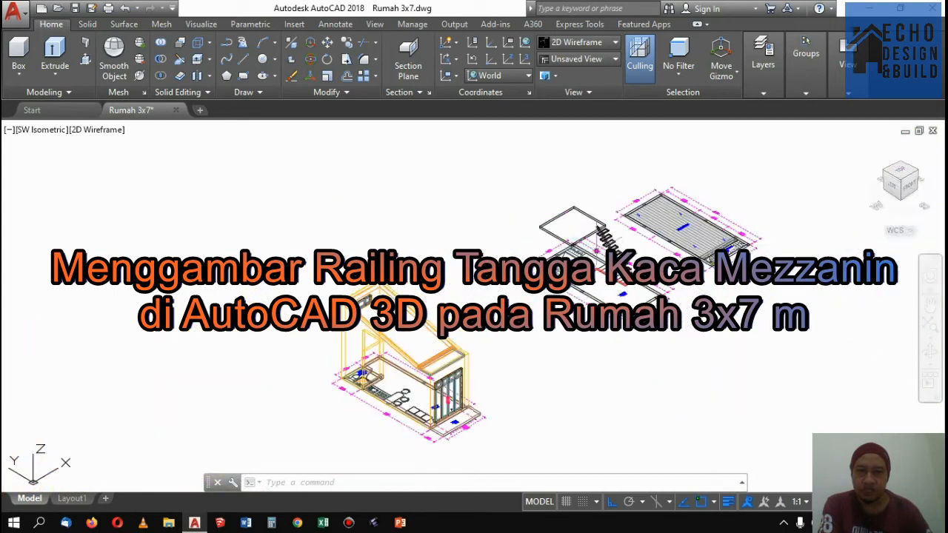
scroll(386, 420, "up", 2)
scroll(476, 232, "down", 2)
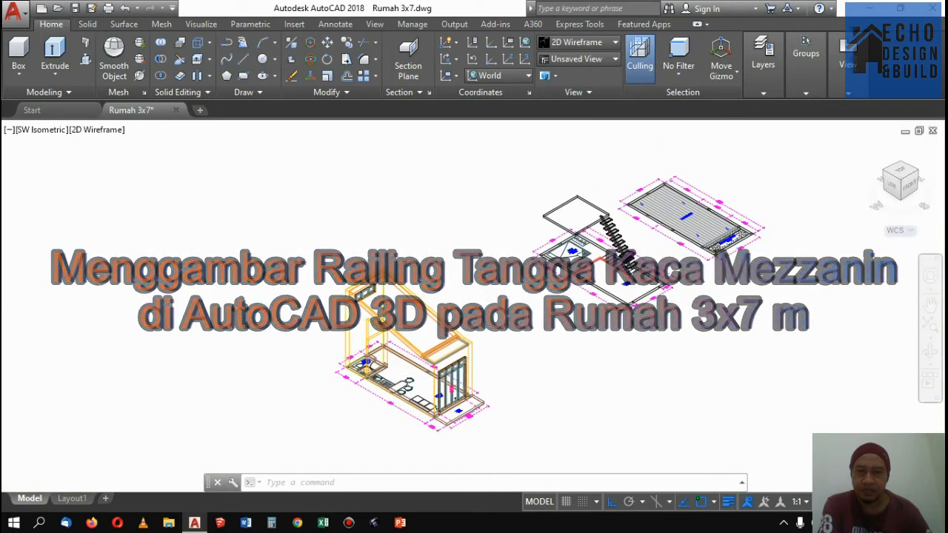
Examine the mezzanine slab and the full run of the staircase above the Lantai Mezzanin plan
scroll(582, 225, "up", 4)
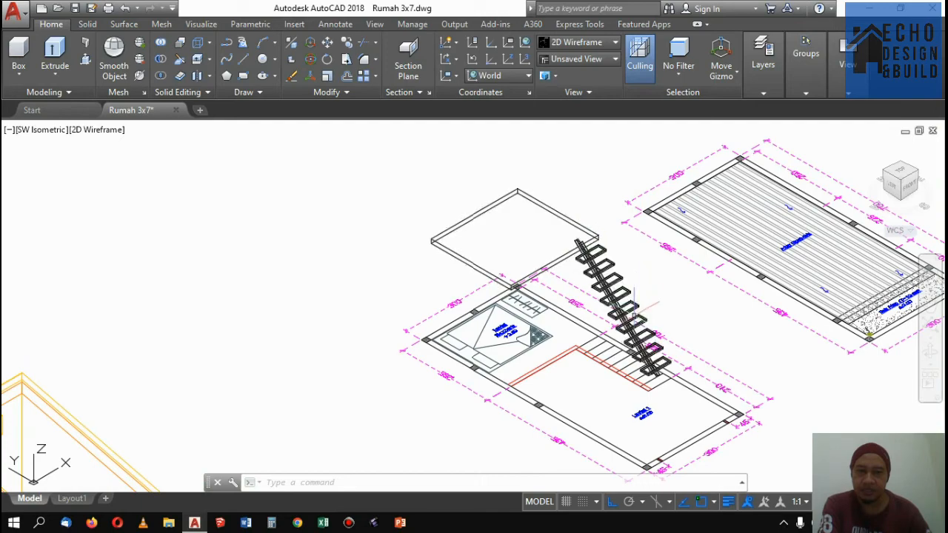
scroll(603, 274, "up", 3)
scroll(607, 289, "down", 3)
scroll(611, 296, "up", 2)
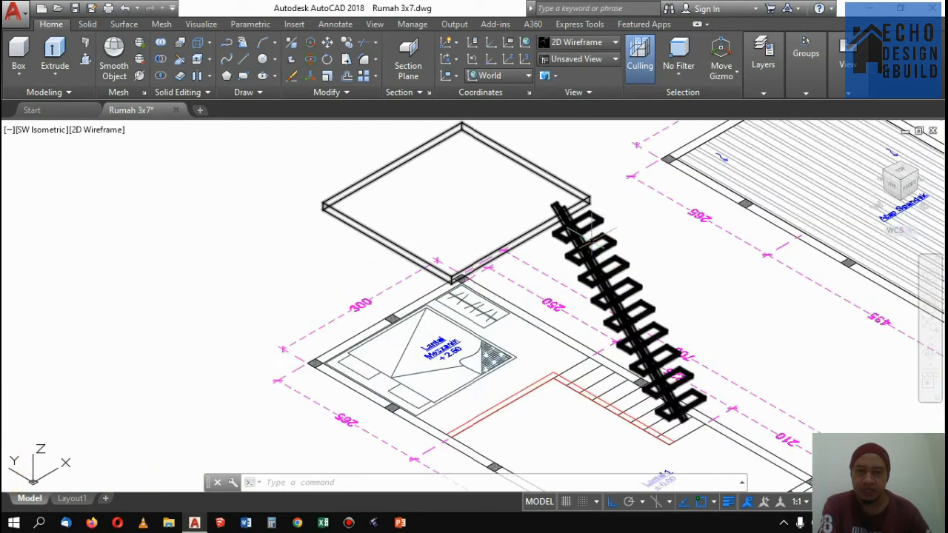
scroll(503, 215, "down", 4)
scroll(518, 211, "up", 4)
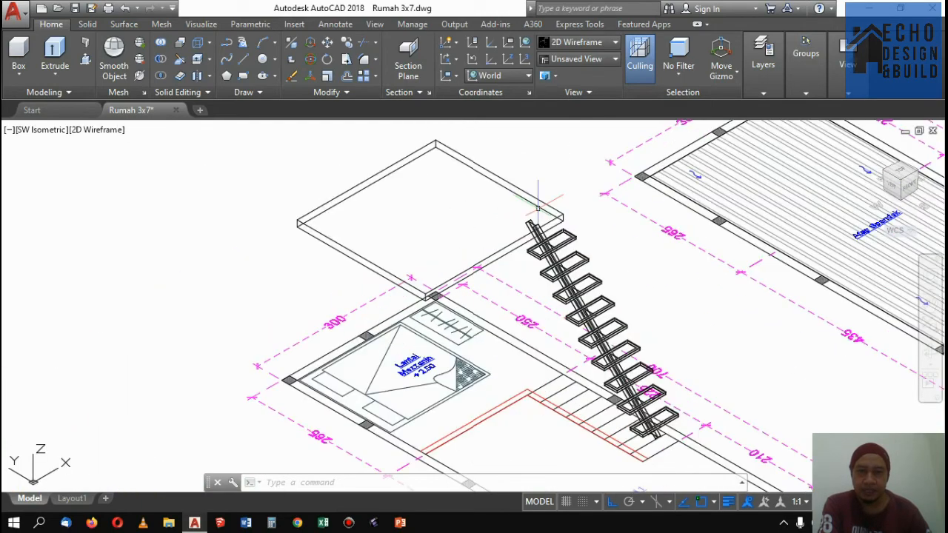
scroll(538, 208, "down", 2)
scroll(548, 222, "up", 3)
scroll(577, 237, "down", 4)
scroll(589, 252, "up", 2)
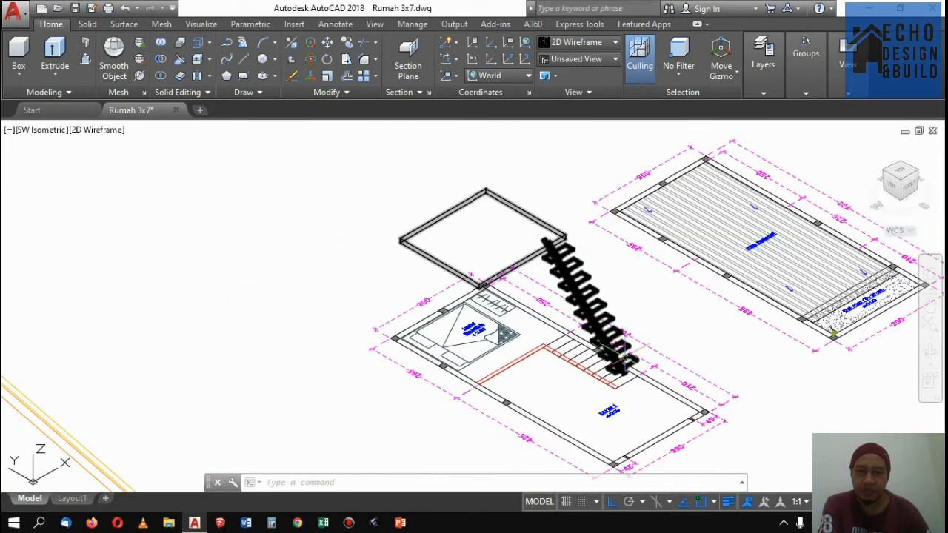
Compare the selected mezzanine slab and staircase with the 3D house model, and clear the selection
scroll(626, 363, "down", 4)
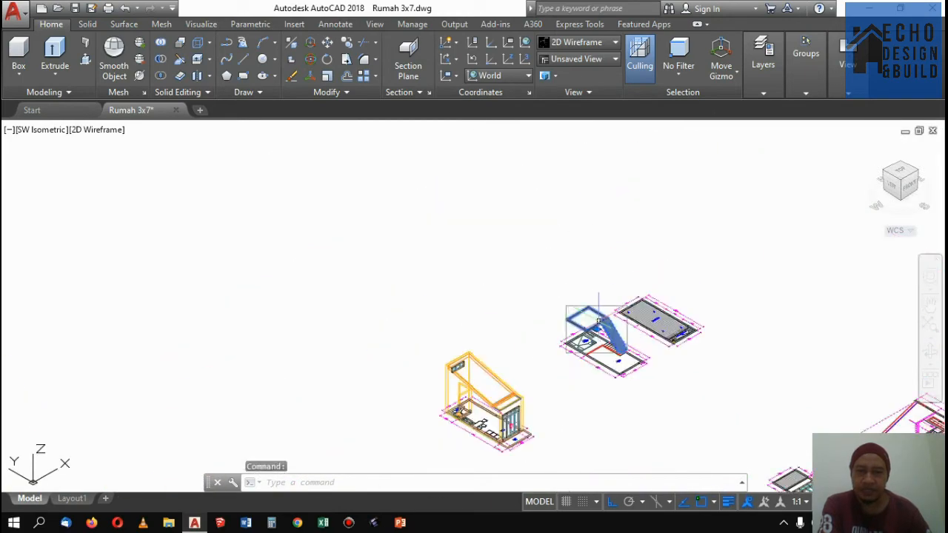
scroll(436, 391, "up", 5)
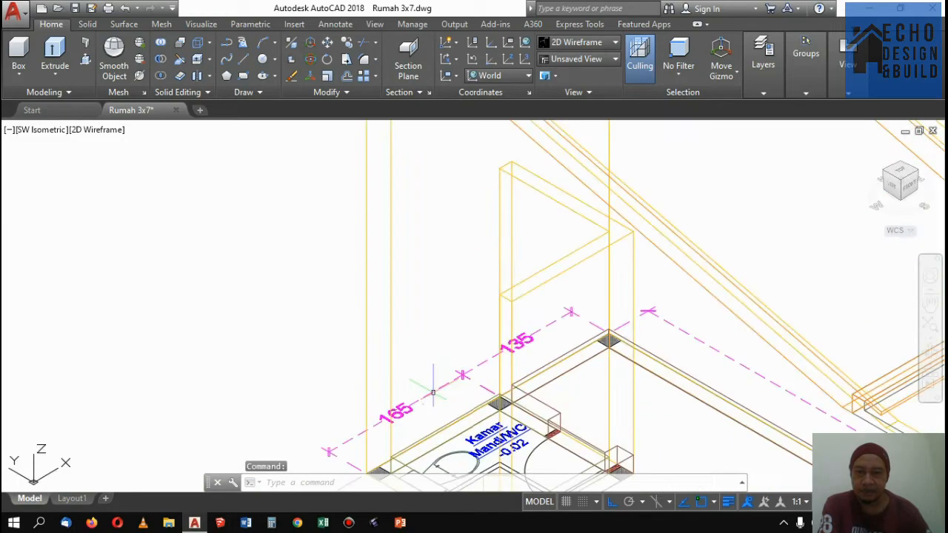
scroll(476, 340, "down", 4)
scroll(481, 319, "down", 5)
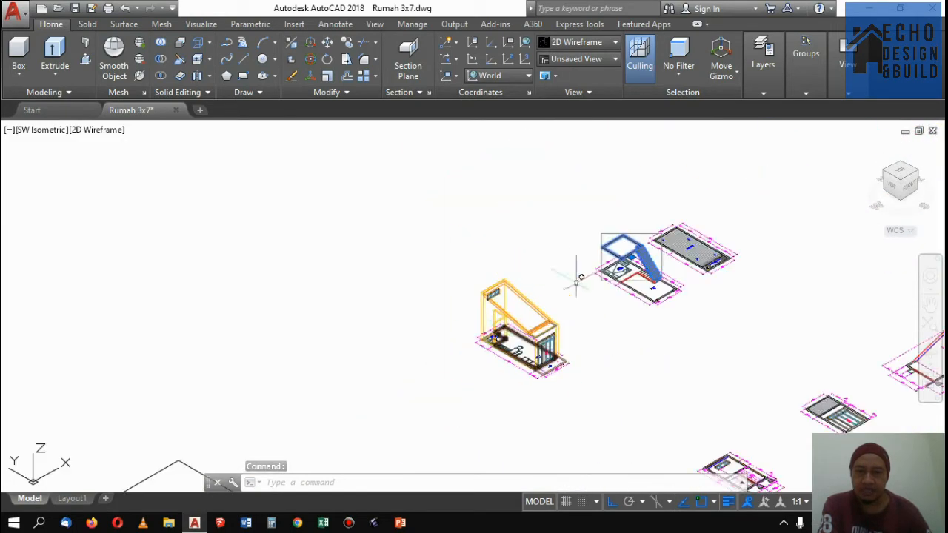
scroll(638, 248, "up", 4)
scroll(639, 241, "down", 4)
scroll(471, 322, "up", 4)
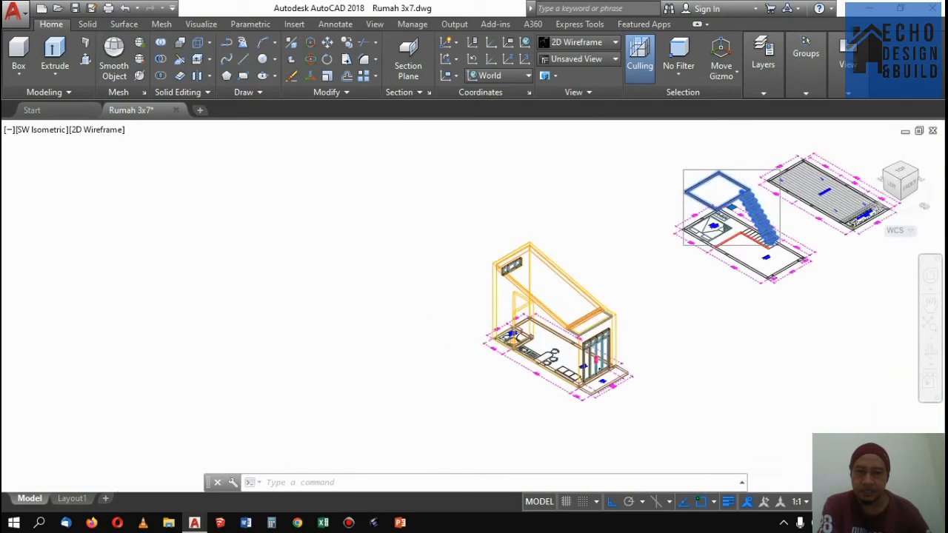
scroll(526, 270, "down", 4)
scroll(623, 211, "up", 4)
scroll(521, 214, "down", 4)
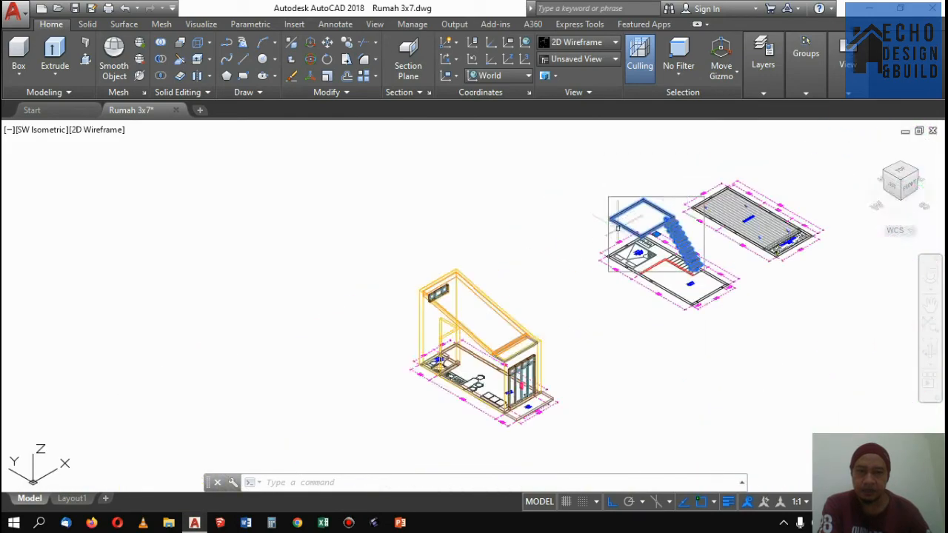
scroll(689, 212, "up", 5)
key("Escape")
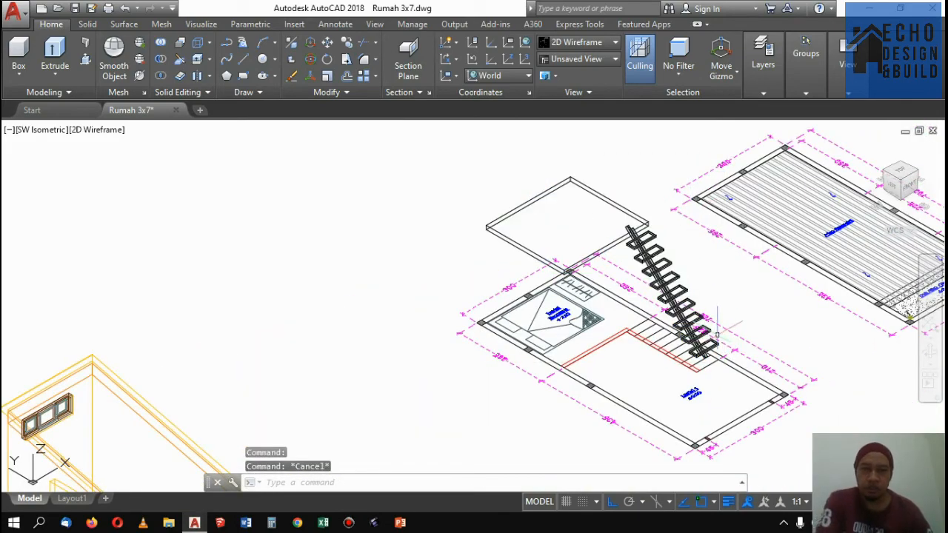
Inspect the lowest stair treads and the foot of the stringer against the stair lines on the floor plan
scroll(707, 348, "up", 4)
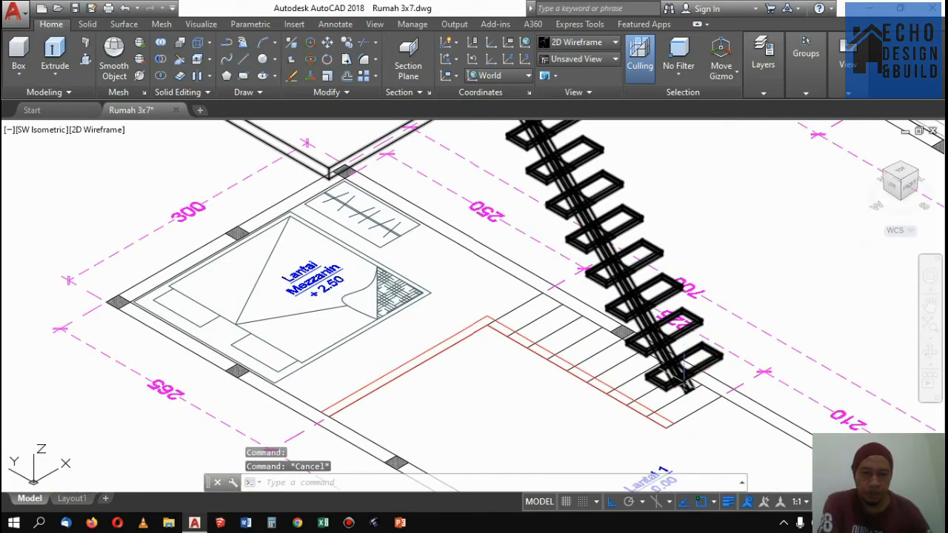
scroll(708, 357, "up", 3)
scroll(537, 339, "down", 8)
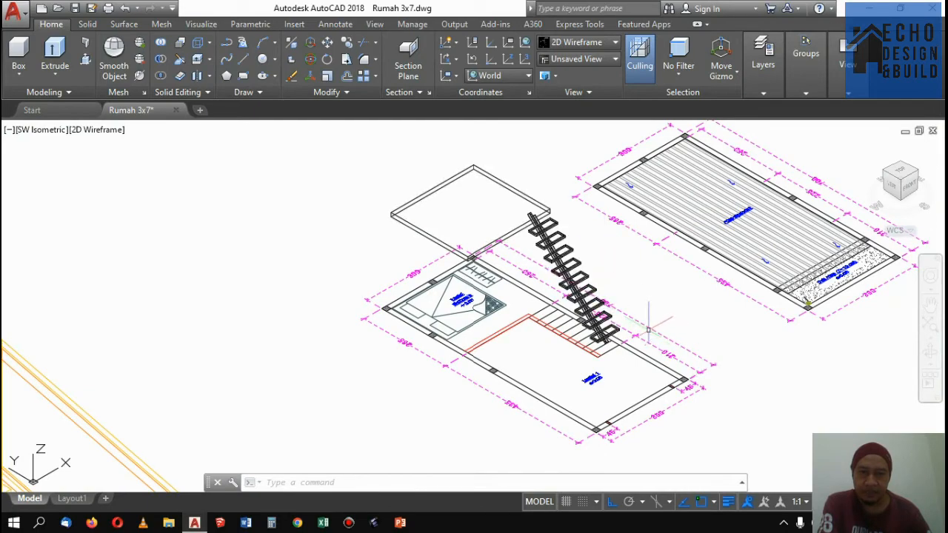
scroll(649, 330, "up", 5)
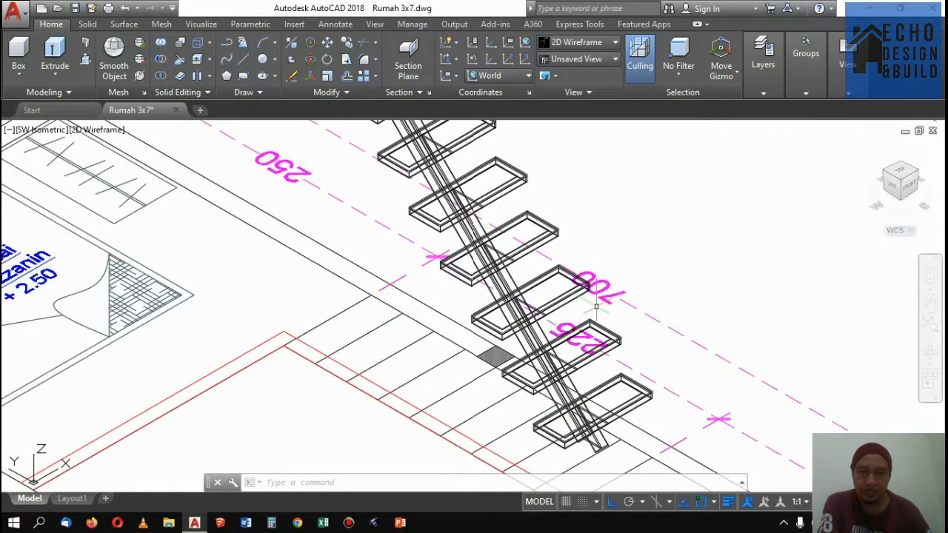
scroll(627, 320, "down", 5)
scroll(607, 326, "up", 5)
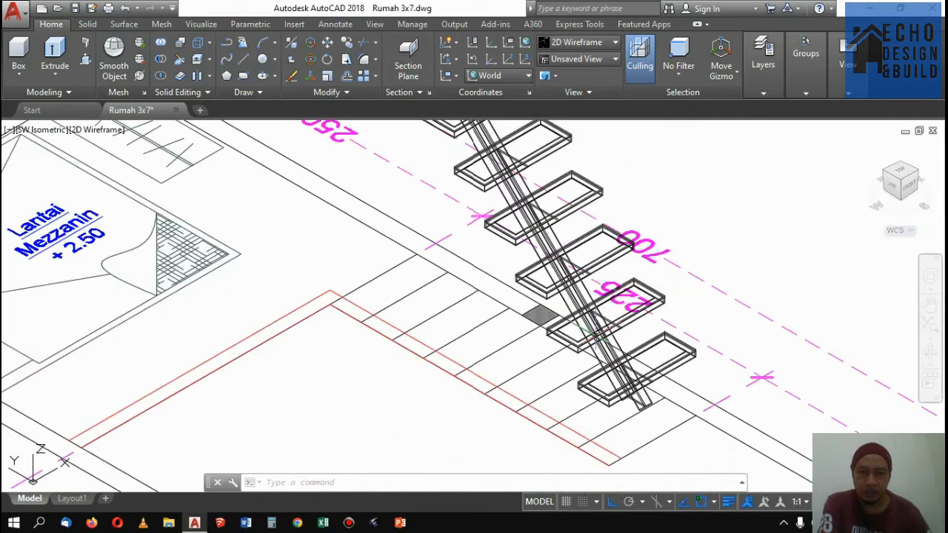
scroll(588, 381, "up", 3)
scroll(592, 370, "down", 4)
scroll(591, 356, "up", 3)
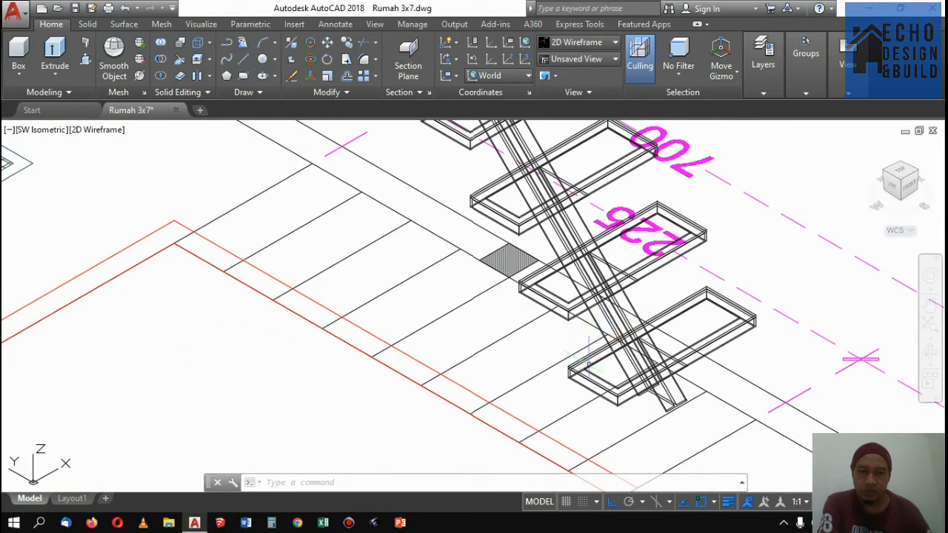
scroll(588, 361, "down", 5)
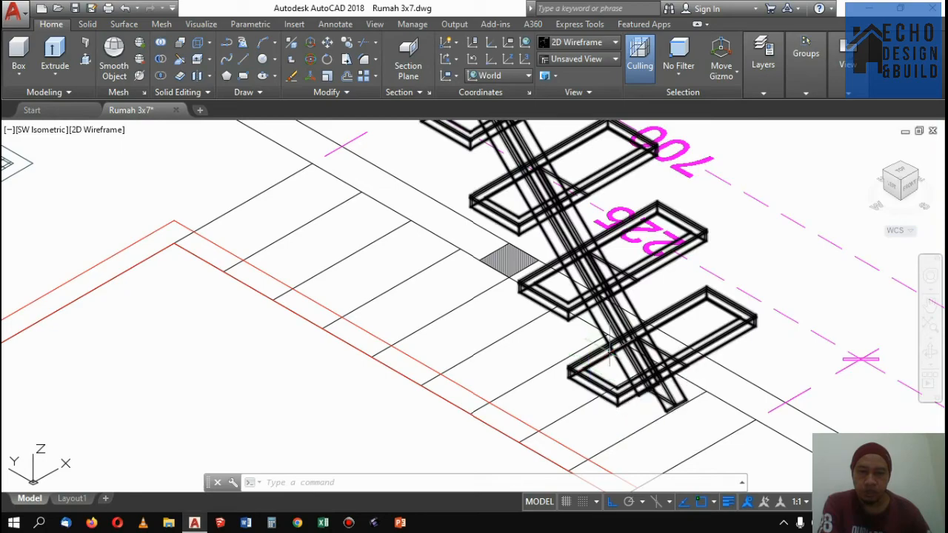
scroll(615, 361, "up", 6)
scroll(620, 361, "down", 5)
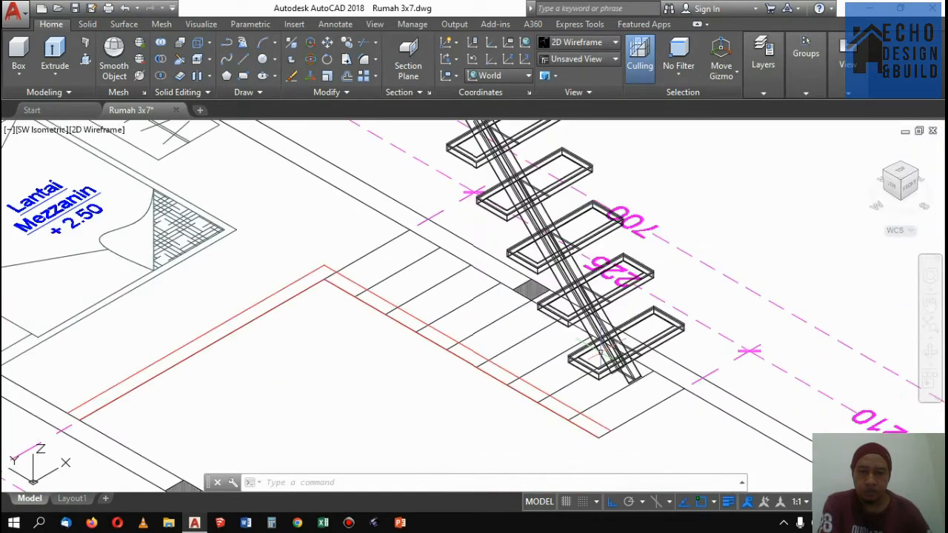
scroll(592, 360, "up", 8)
scroll(563, 355, "down", 2)
scroll(560, 362, "up", 2)
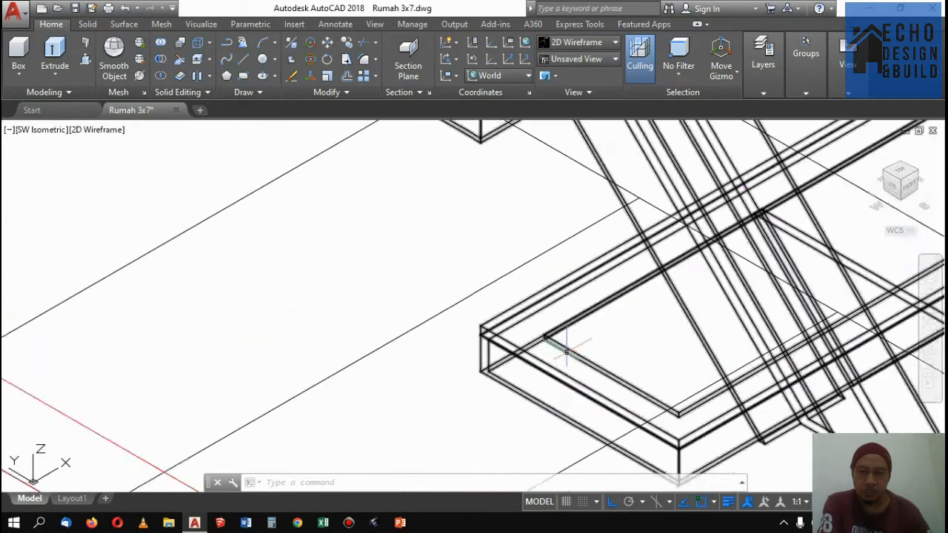
scroll(570, 359, "down", 5)
scroll(578, 356, "up", 4)
scroll(581, 357, "down", 4)
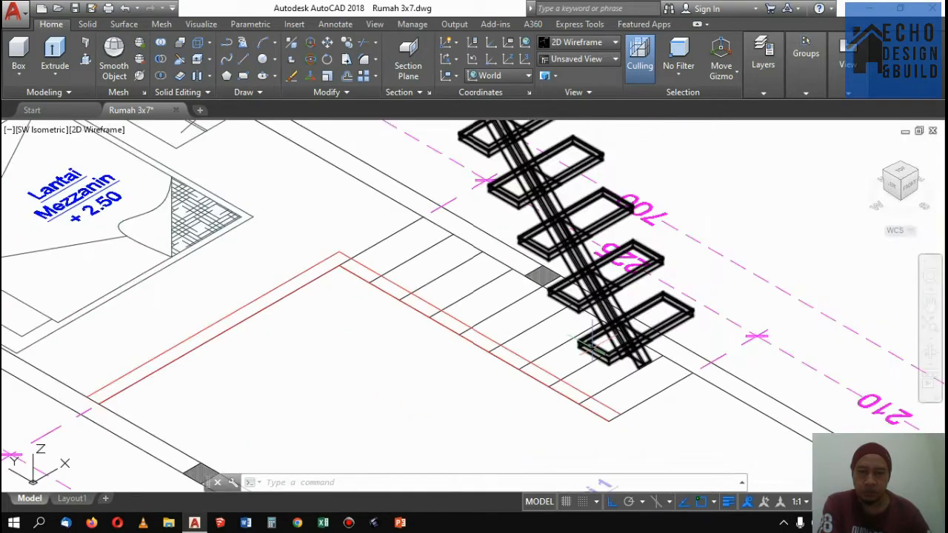
scroll(585, 359, "up", 4)
scroll(592, 363, "down", 6)
scroll(622, 377, "up", 3)
scroll(622, 378, "up", 2)
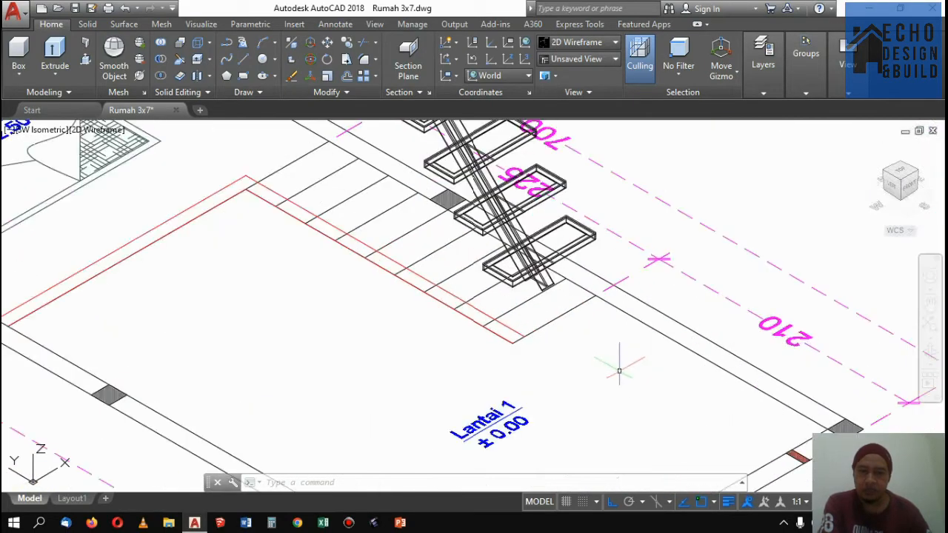
Draw a 0.04 by 0.04 rectangle in the open floor area near the foot of the staircase
type("e")
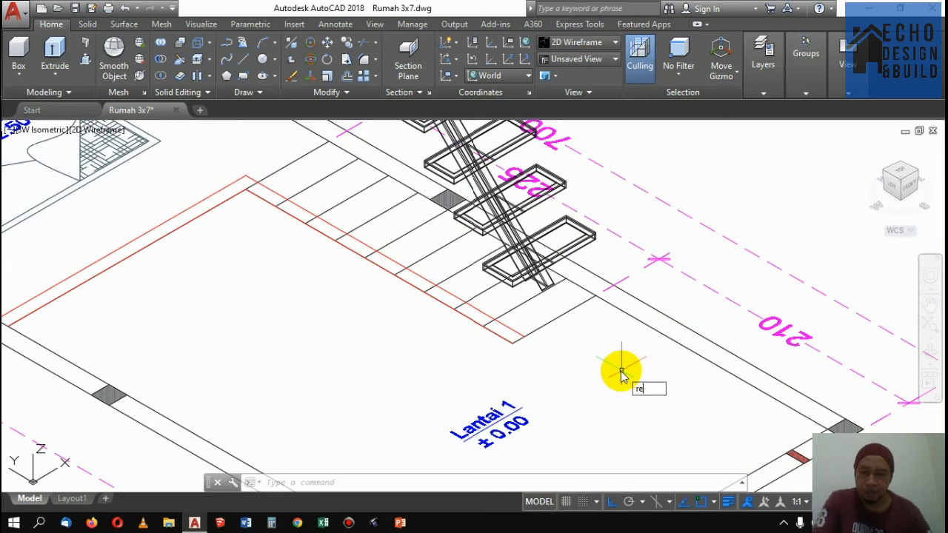
type("c")
key("Return")
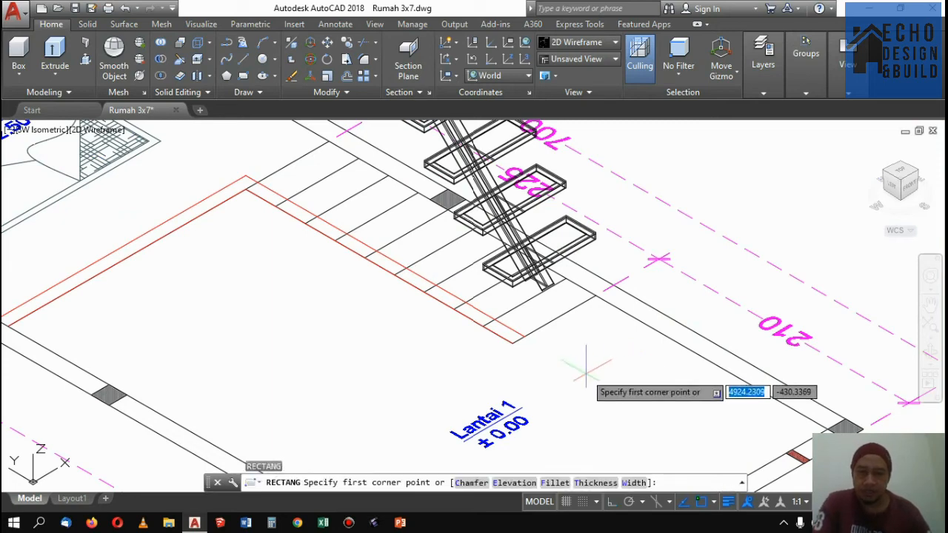
left_click(596, 373)
scroll(612, 363, "up", 5)
scroll(585, 385, "down", 3)
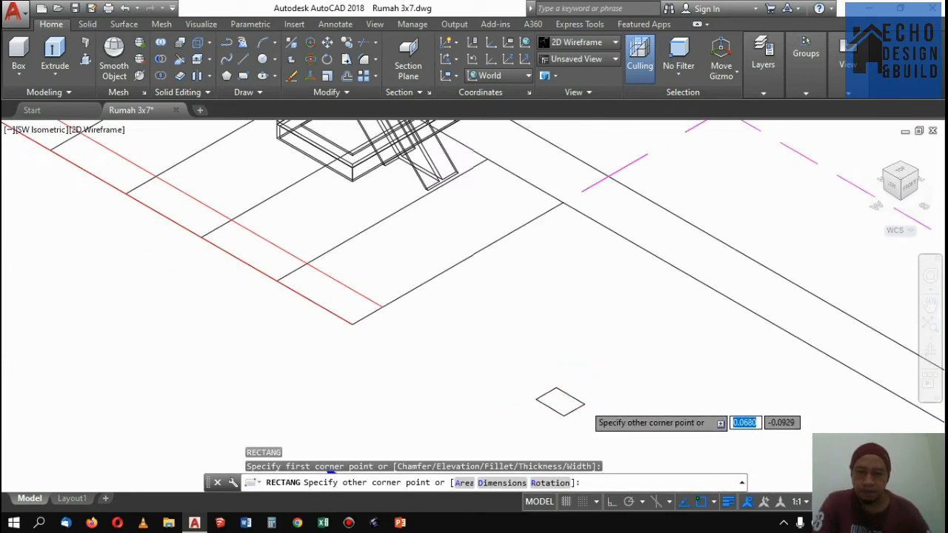
scroll(584, 400, "up", 3)
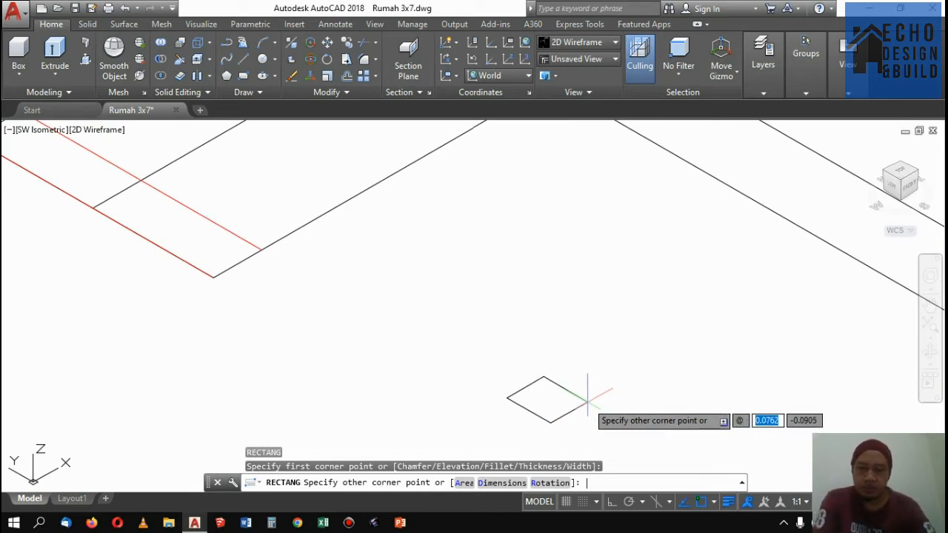
type("0.0")
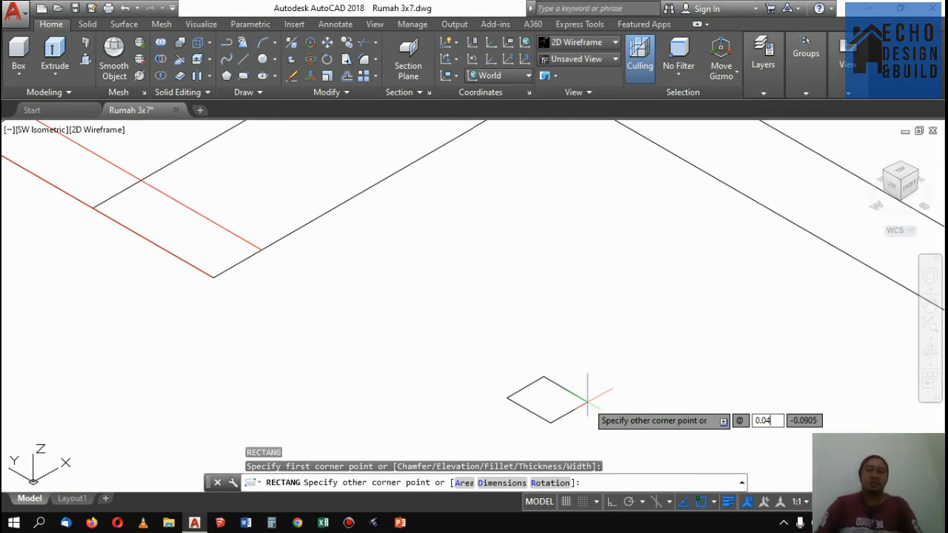
left_click(587, 401)
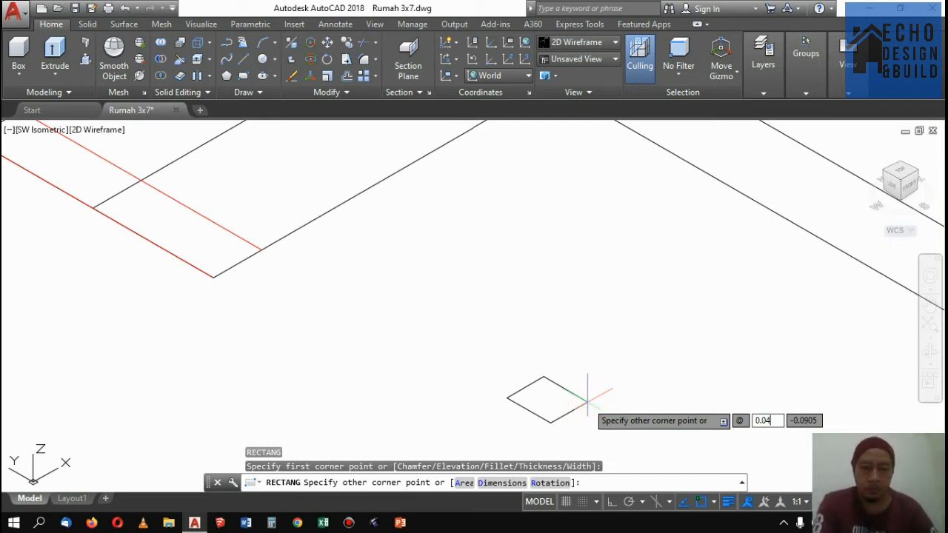
key("Tab")
type("0.0")
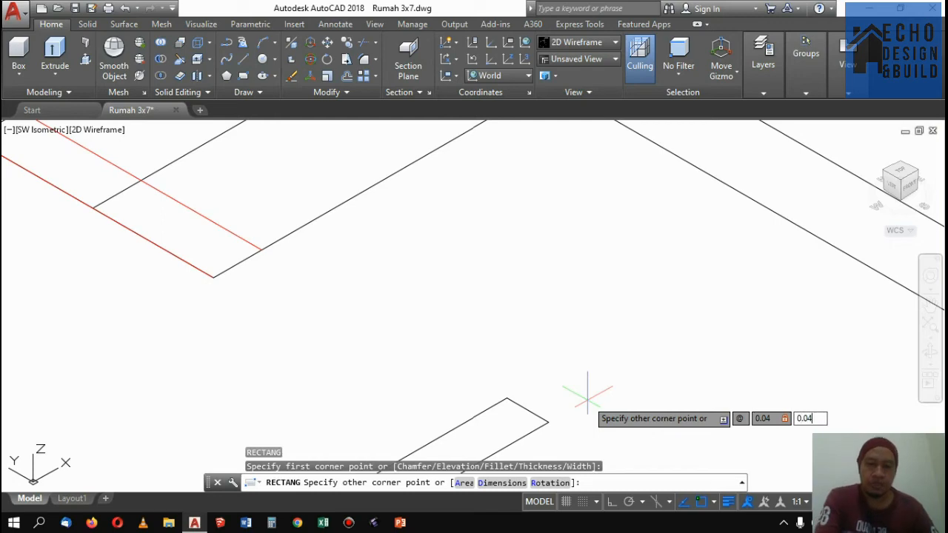
key("Return")
scroll(595, 370, "down", 3)
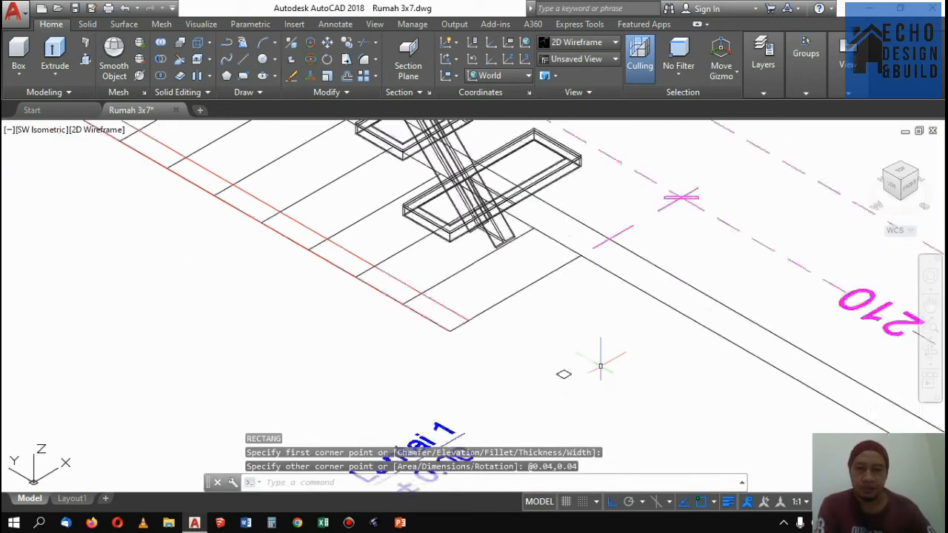
scroll(582, 370, "up", 3)
scroll(582, 371, "up", 3)
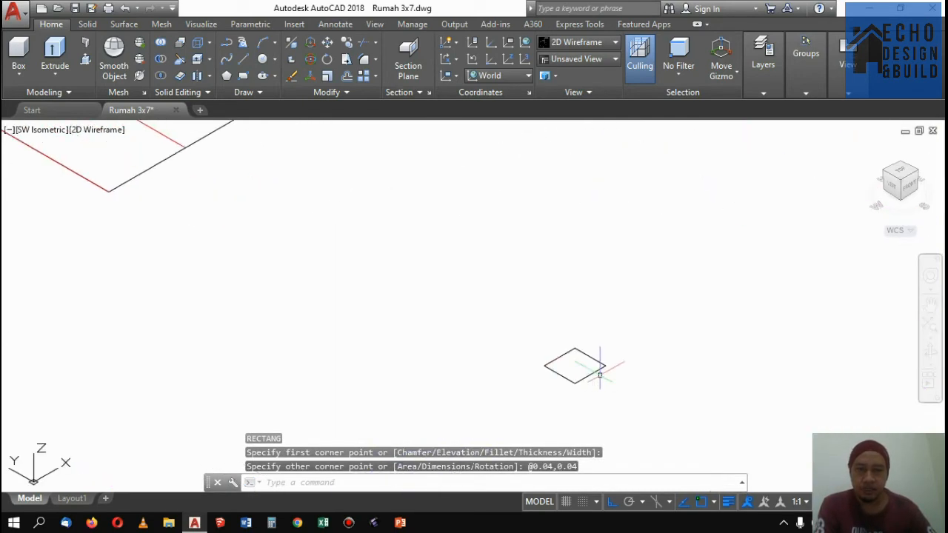
Inspect the small square profile in the open floor area near the foot of the staircase
scroll(601, 373, "up", 2)
scroll(613, 376, "down", 3)
scroll(589, 361, "up", 3)
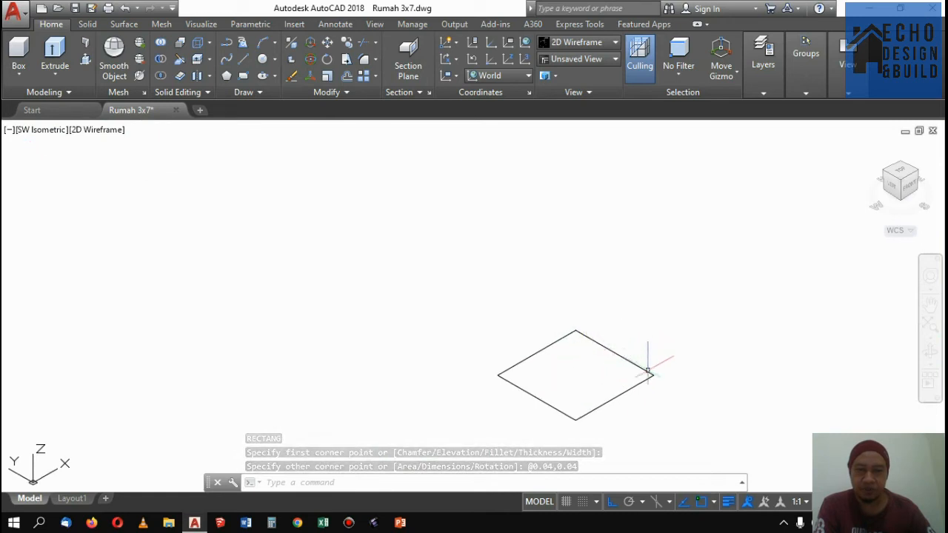
scroll(660, 375, "down", 3)
scroll(616, 391, "up", 4)
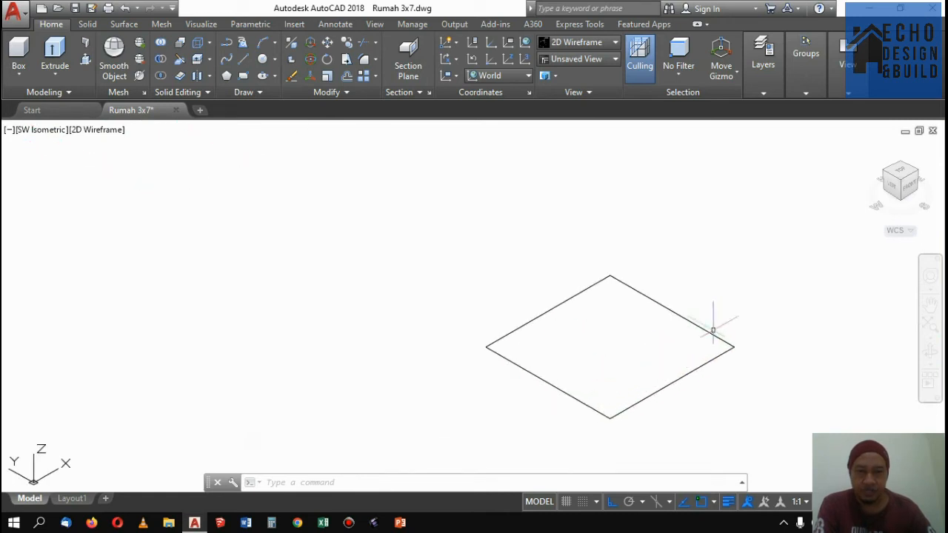
scroll(712, 330, "down", 2)
scroll(698, 323, "up", 4)
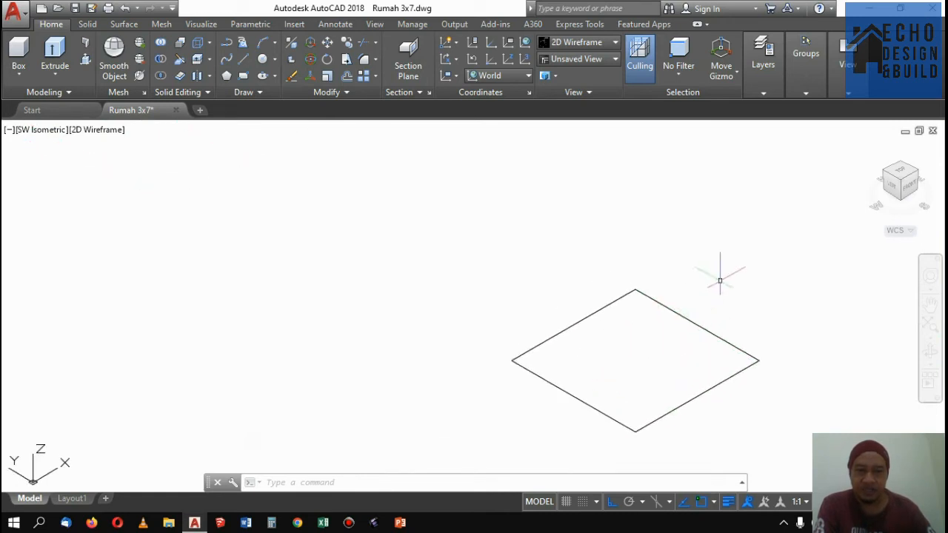
scroll(719, 281, "down", 4)
scroll(719, 281, "up", 4)
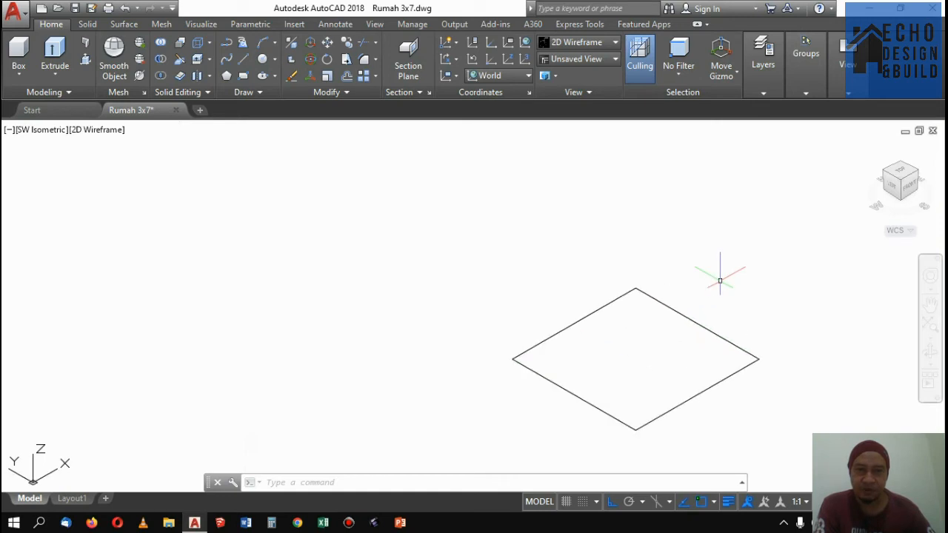
scroll(703, 305, "down", 5)
scroll(706, 309, "up", 4)
scroll(709, 306, "down", 5)
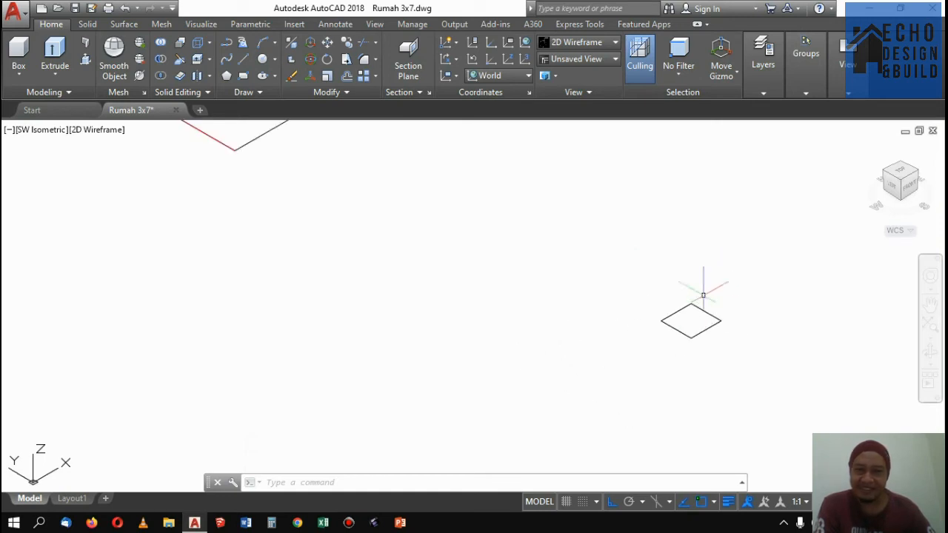
Extrude the small square profile to a height of 1 to form the railing post
left_click(54, 49)
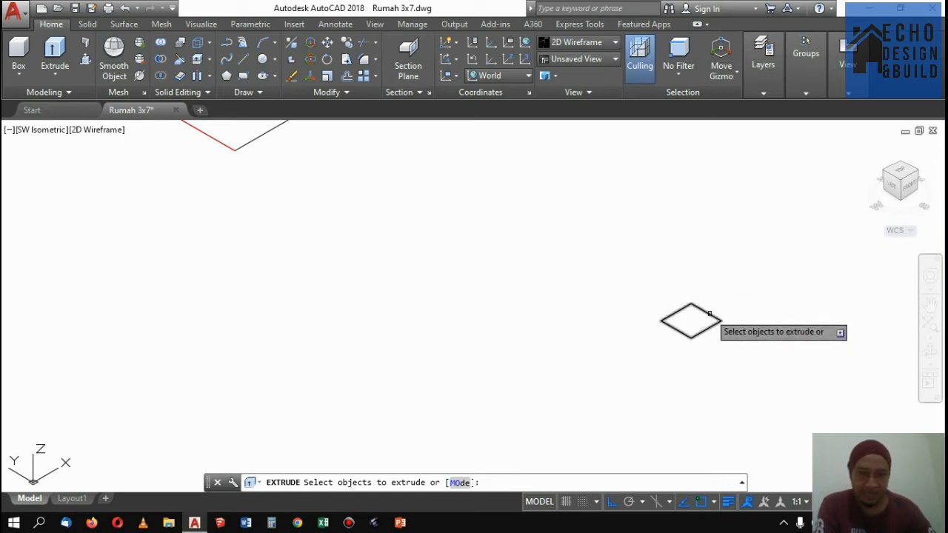
left_click(708, 314)
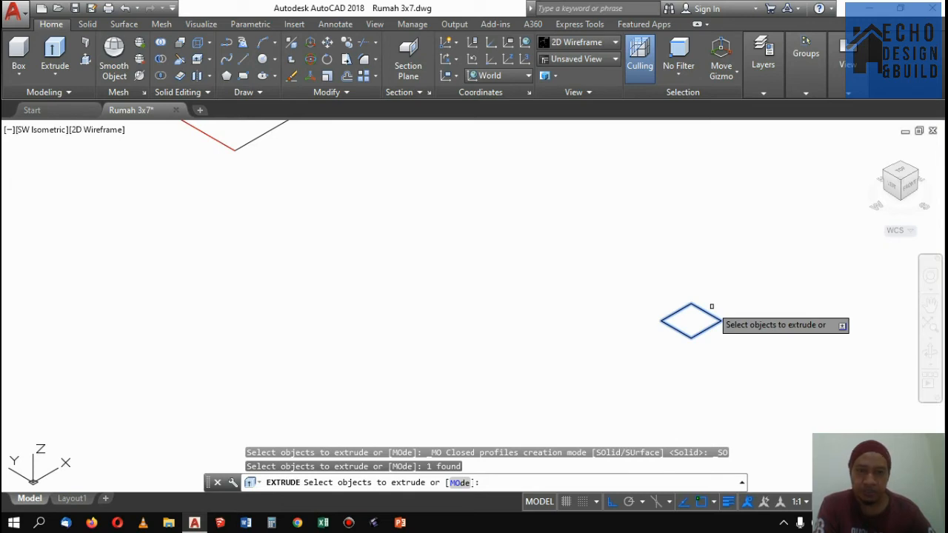
key("Return")
scroll(707, 285, "up", 5)
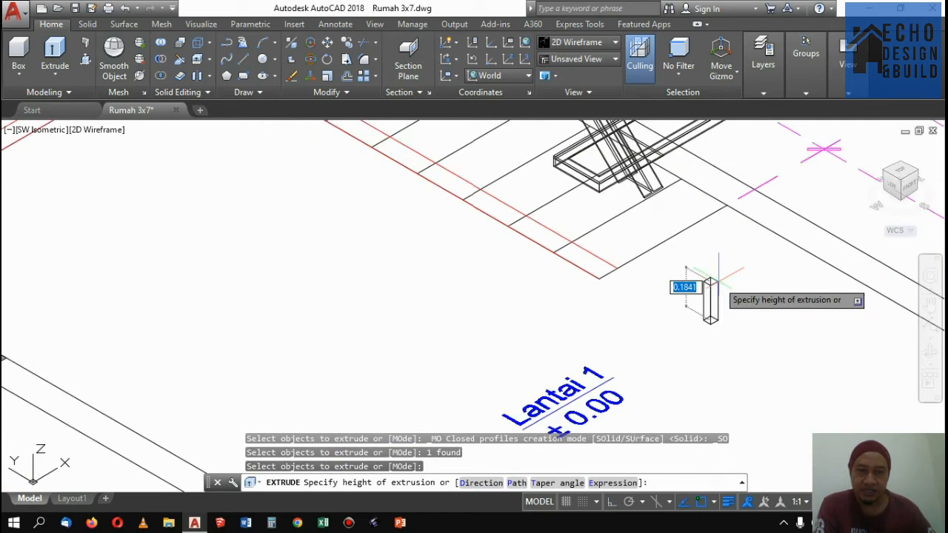
scroll(722, 233, "up", 4)
scroll(723, 237, "down", 4)
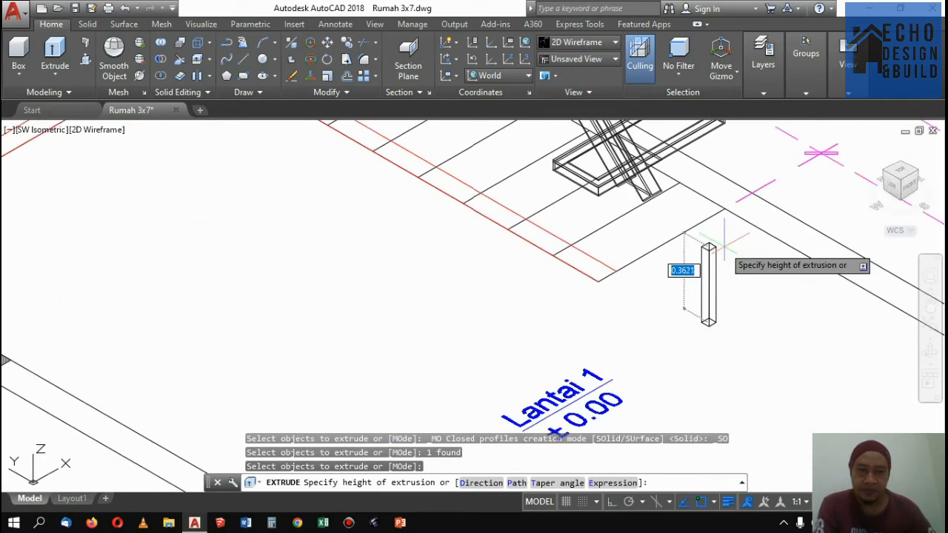
scroll(724, 242, "up", 4)
type("1")
key("Return")
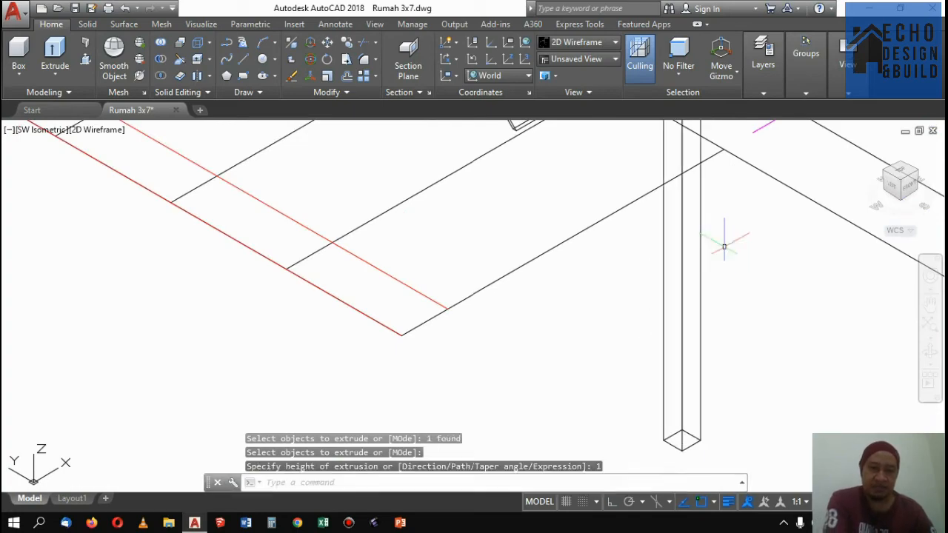
Move the post by the midpoint of its bottom edge onto the midpoint of the lowest tread's short outer edge
scroll(721, 251, "down", 5)
scroll(708, 294, "up", 4)
scroll(707, 311, "down", 4)
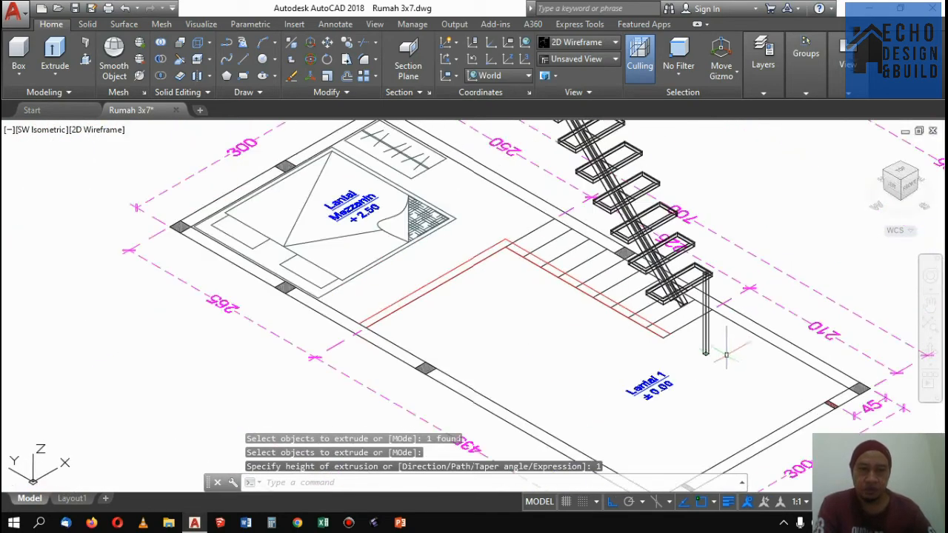
scroll(703, 348, "up", 5)
left_click(699, 354)
left_click(661, 317)
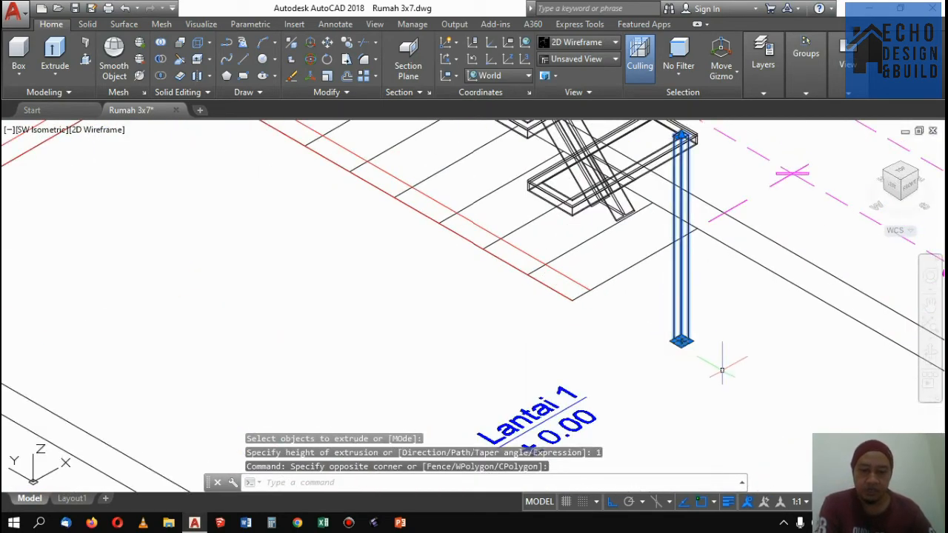
type("m")
key("Return")
scroll(692, 318, "up", 5)
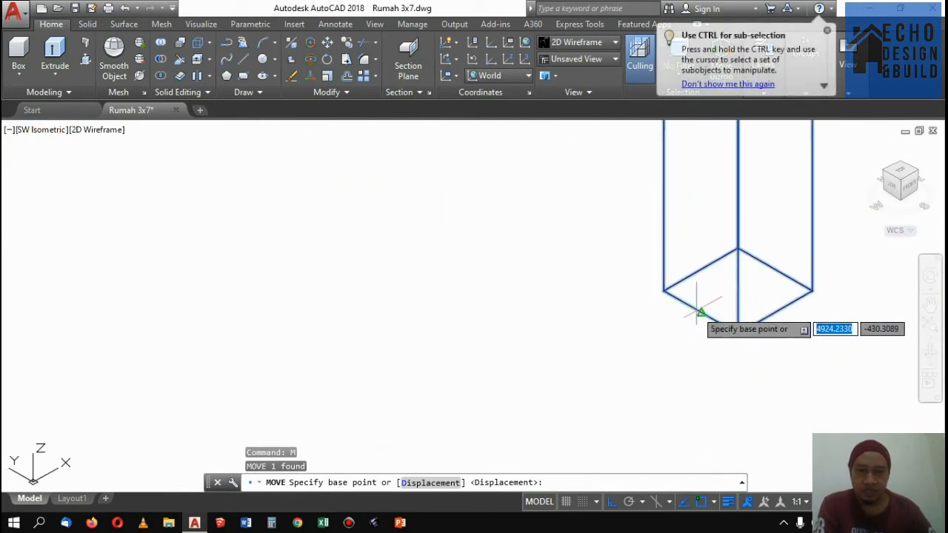
left_click(699, 311)
scroll(707, 352, "down", 8)
scroll(688, 354, "up", 5)
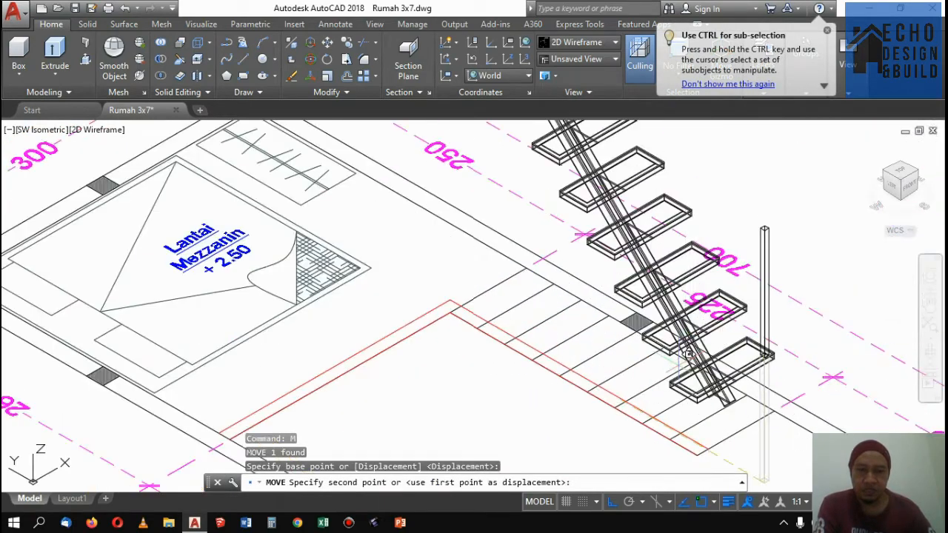
scroll(686, 356, "up", 8)
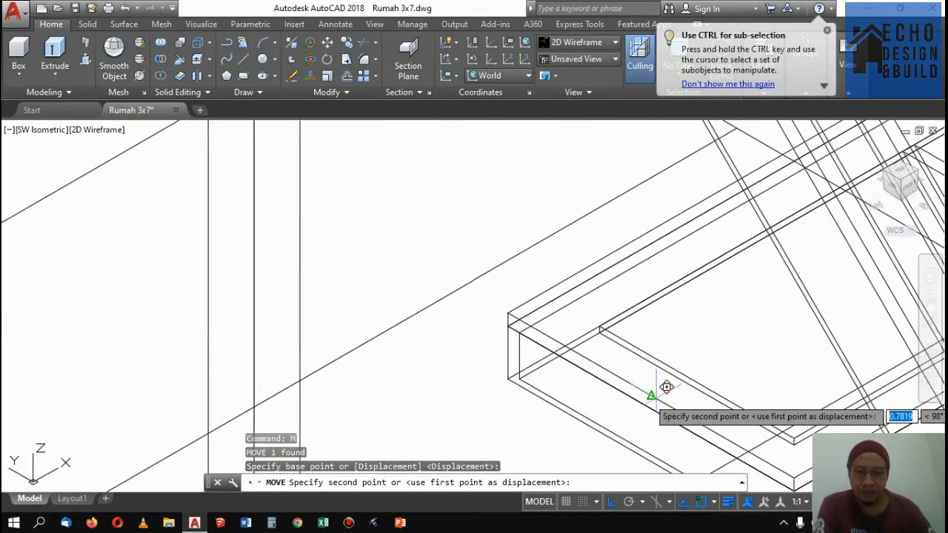
left_click(663, 387)
Inspect how the post stands on the lowest stair tread and relates to the treads above
scroll(741, 311, "down", 5)
scroll(742, 304, "up", 3)
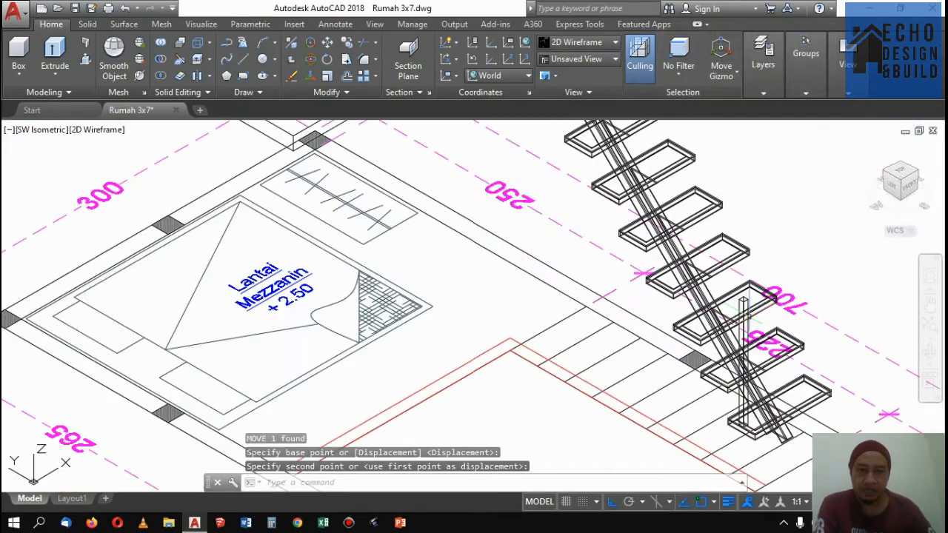
scroll(742, 303, "down", 5)
scroll(744, 353, "up", 9)
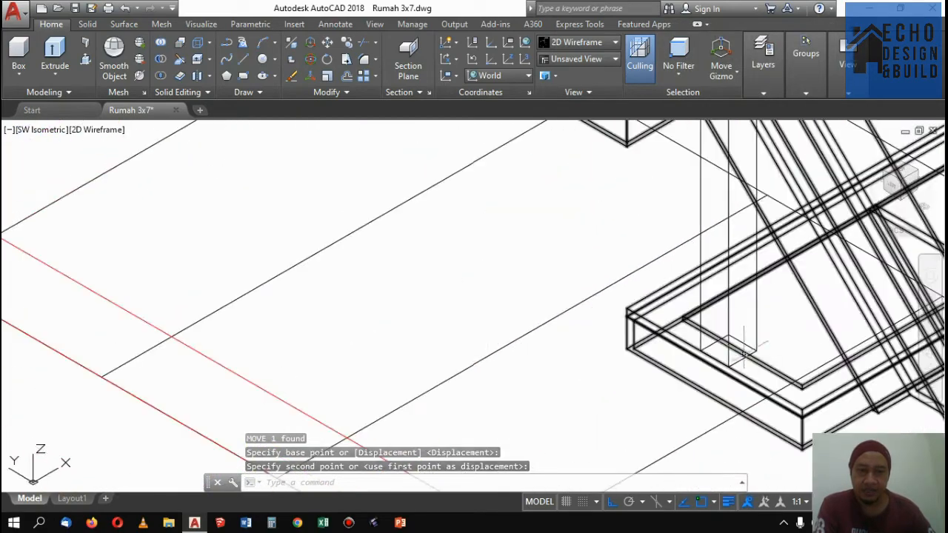
scroll(744, 354, "down", 5)
scroll(755, 334, "up", 2)
scroll(770, 311, "down", 3)
scroll(779, 299, "up", 4)
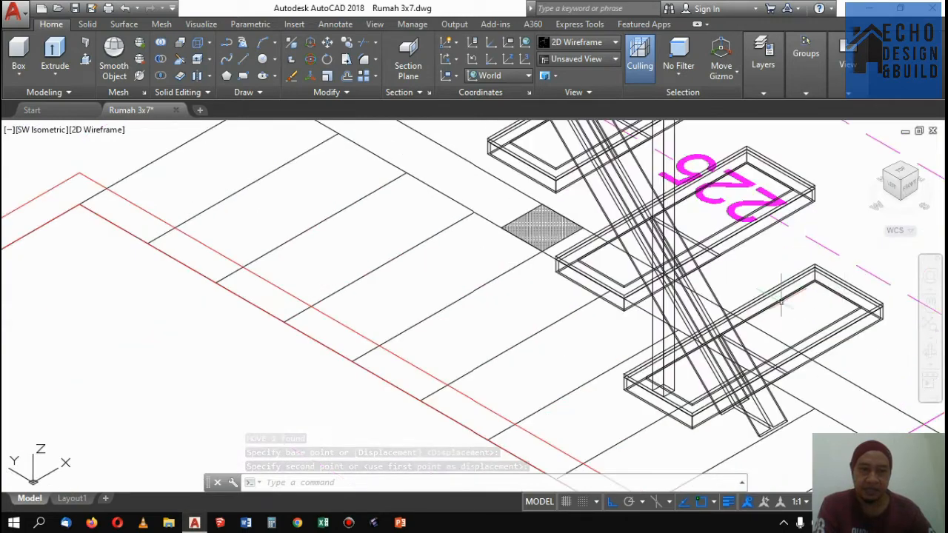
scroll(780, 300, "down", 5)
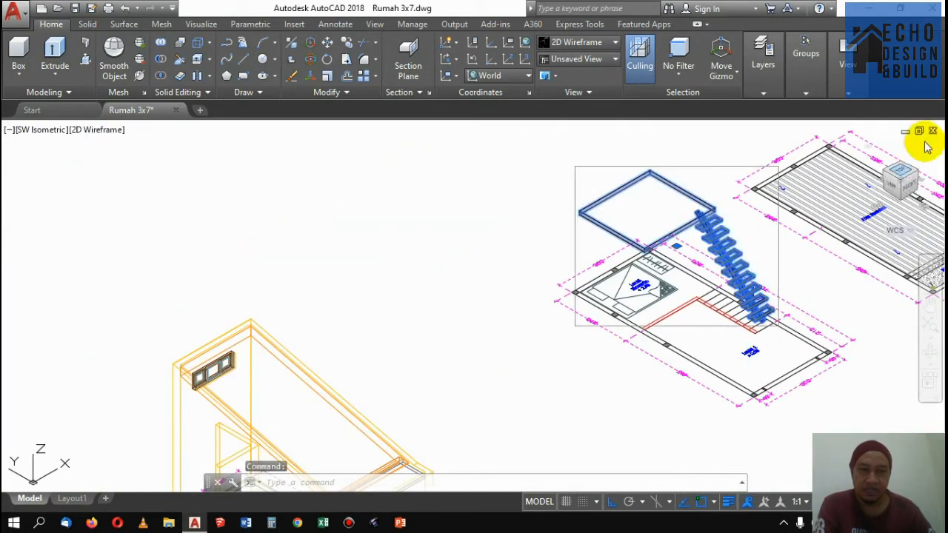
Check the post's position on the lowest tread in the top and southwest isometric views, and clear the selection
left_click(902, 172)
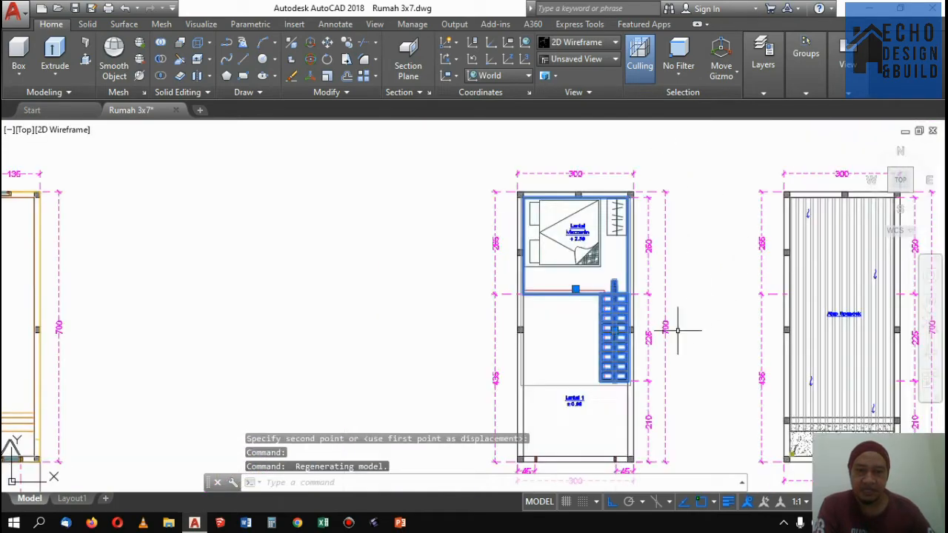
scroll(598, 373, "up", 8)
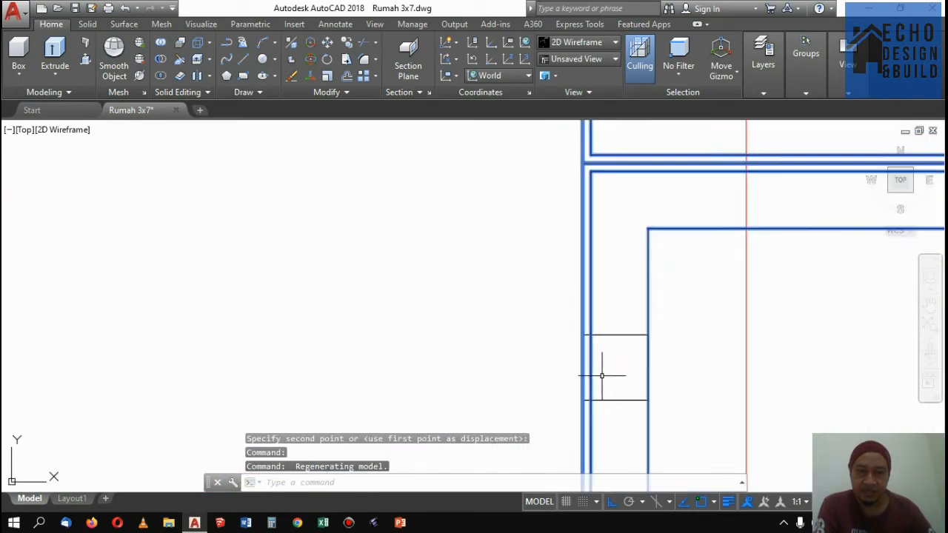
scroll(605, 336, "down", 5)
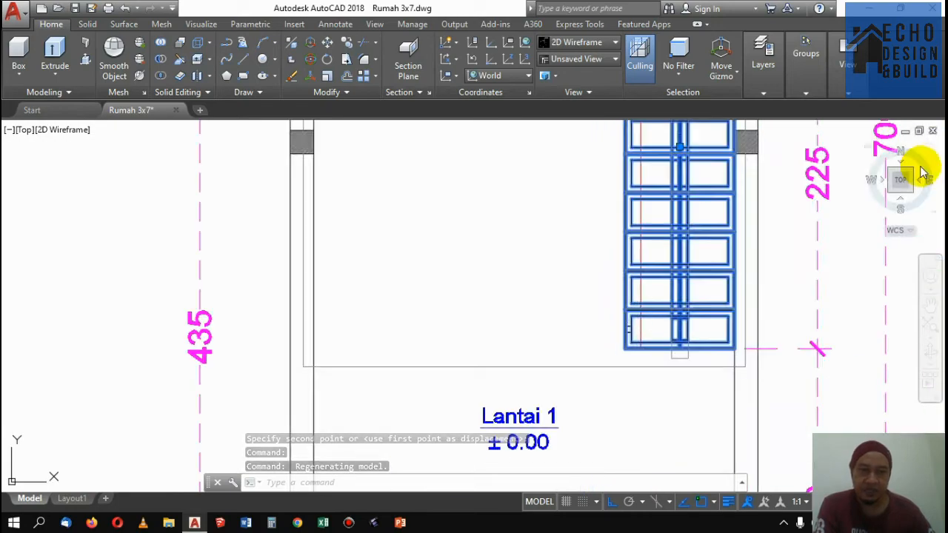
left_click(894, 191)
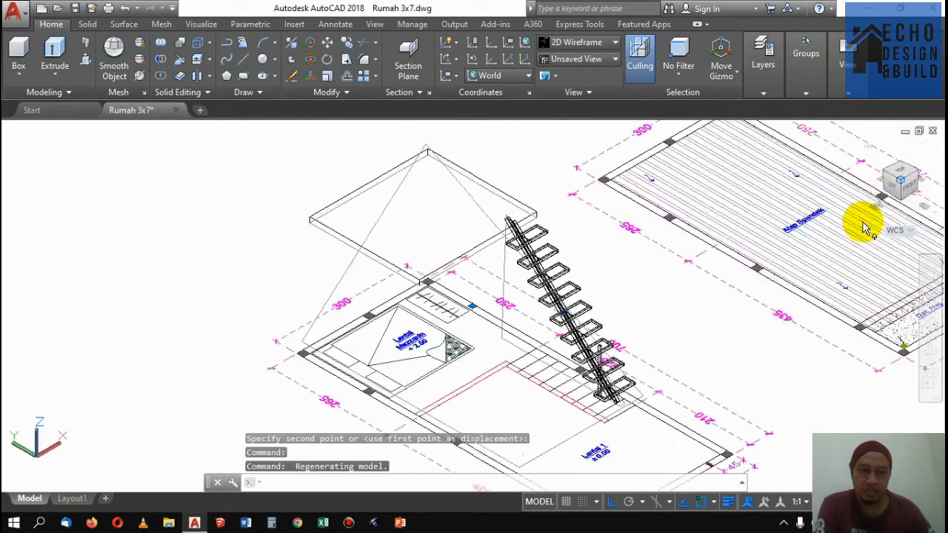
scroll(637, 370, "up", 6)
scroll(621, 354, "down", 3)
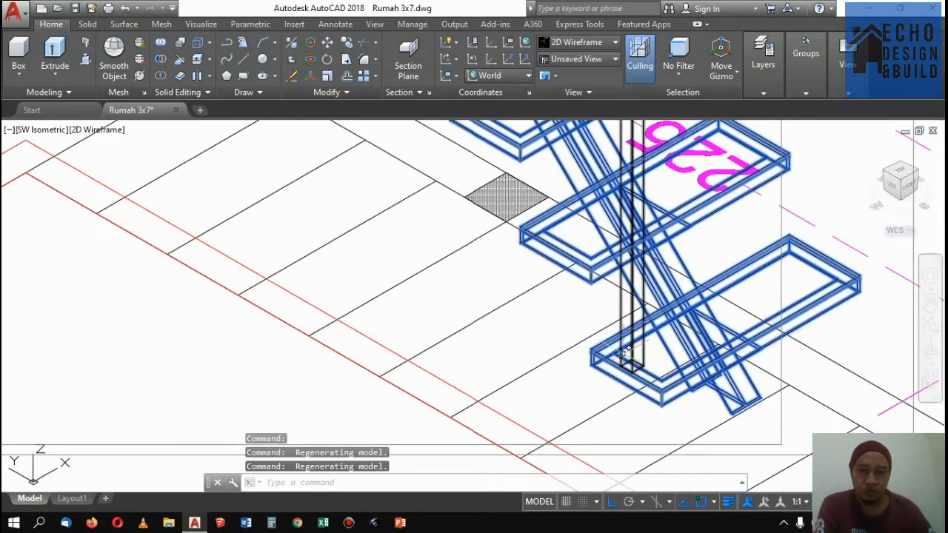
scroll(620, 350, "up", 3)
key("Escape")
scroll(607, 329, "down", 3)
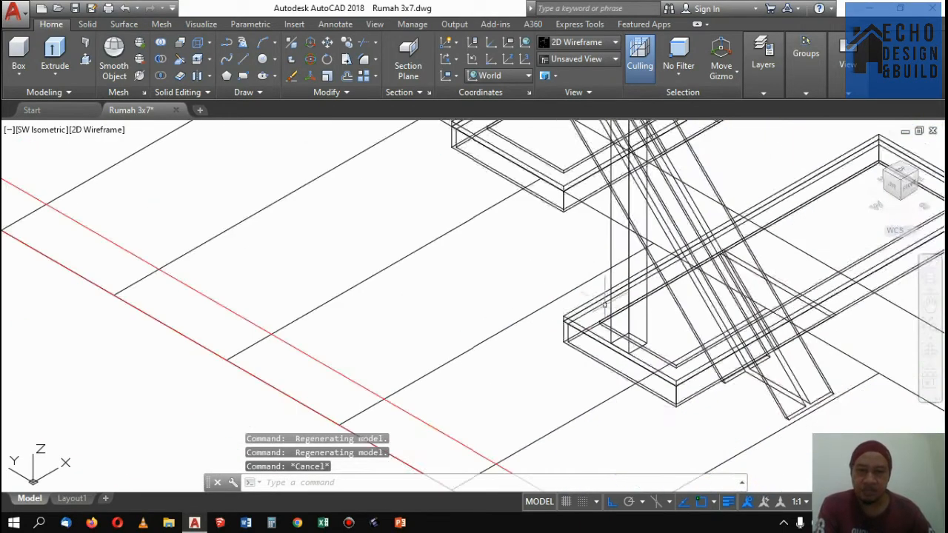
scroll(593, 323, "up", 3)
scroll(688, 364, "down", 2)
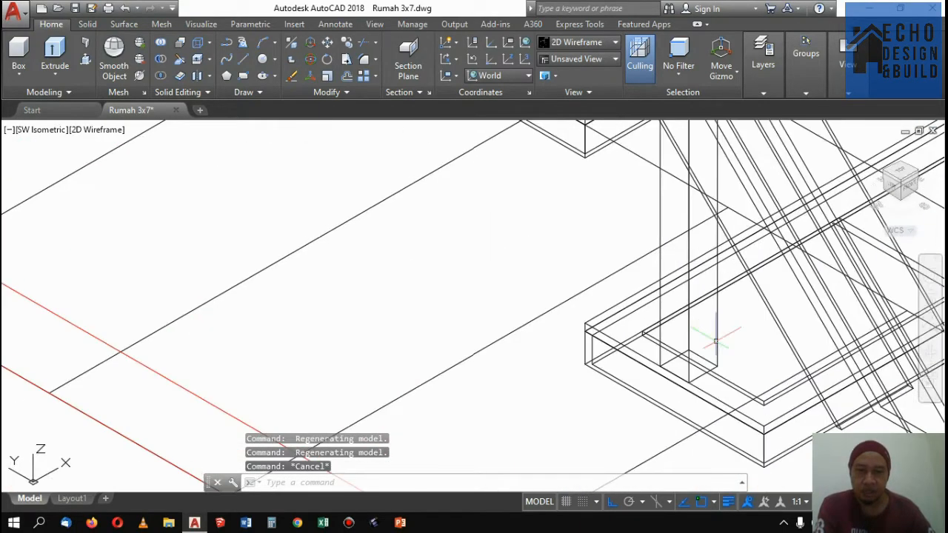
left_click(729, 337)
scroll(668, 363, "up", 3)
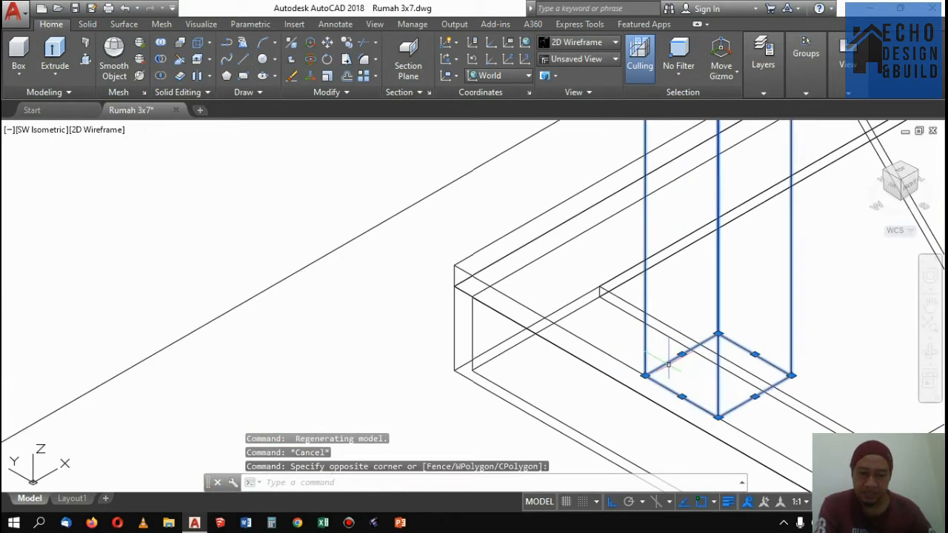
type("m")
key("Return")
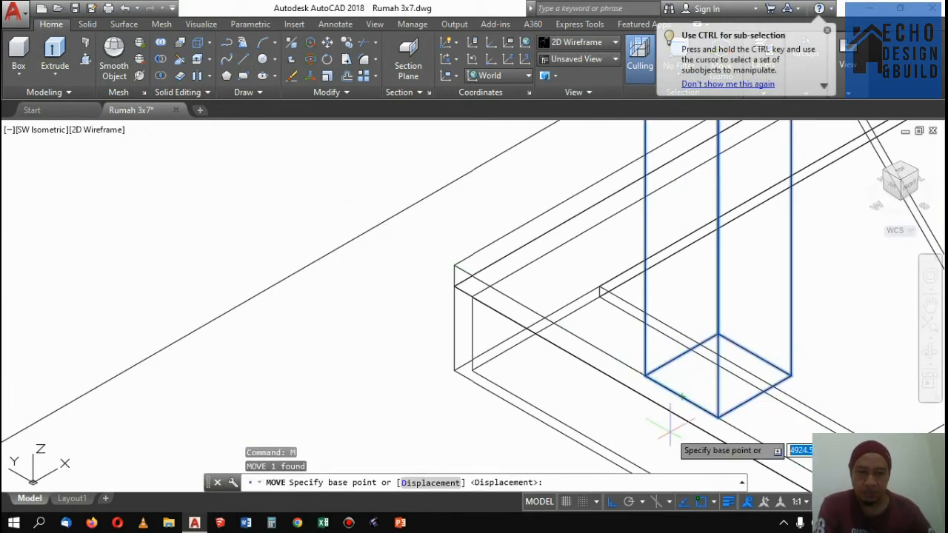
left_click(680, 397)
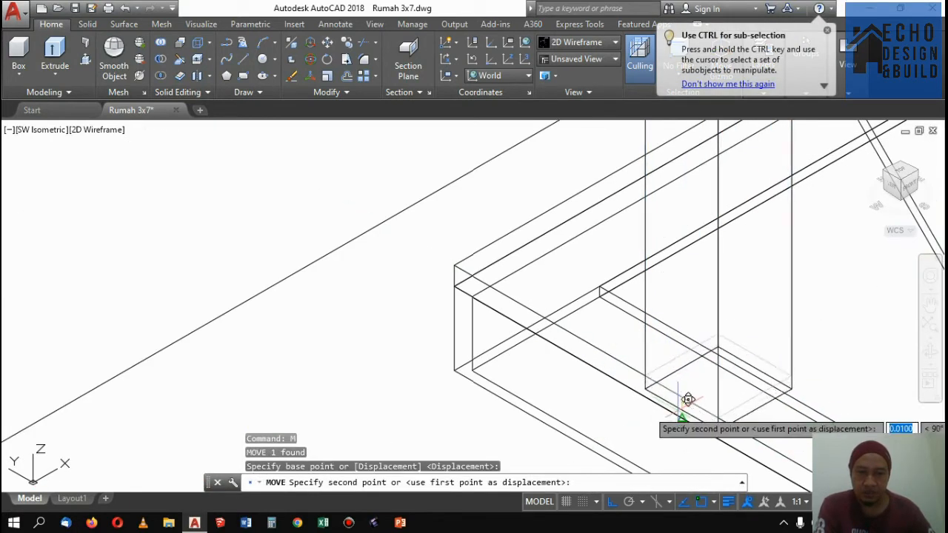
scroll(687, 396, "down", 5)
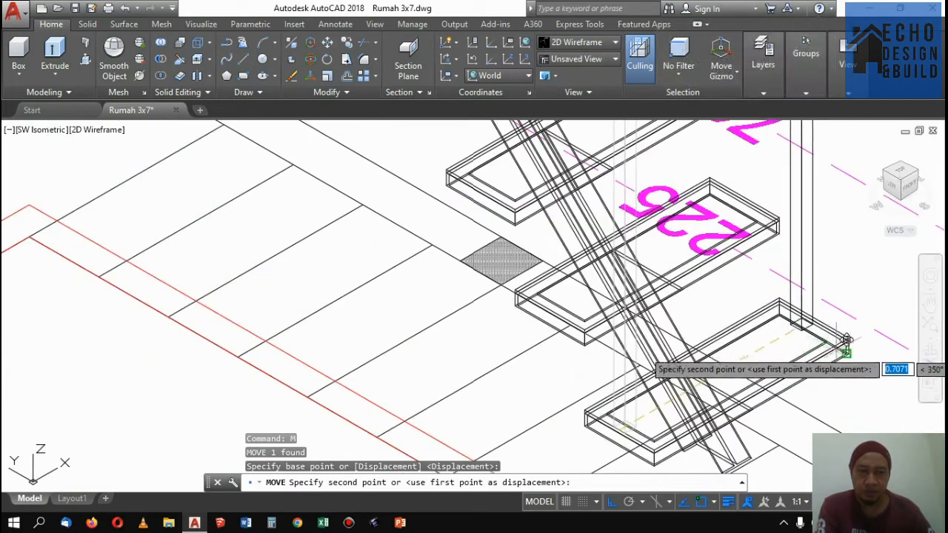
scroll(710, 396, "up", 3)
key("Escape")
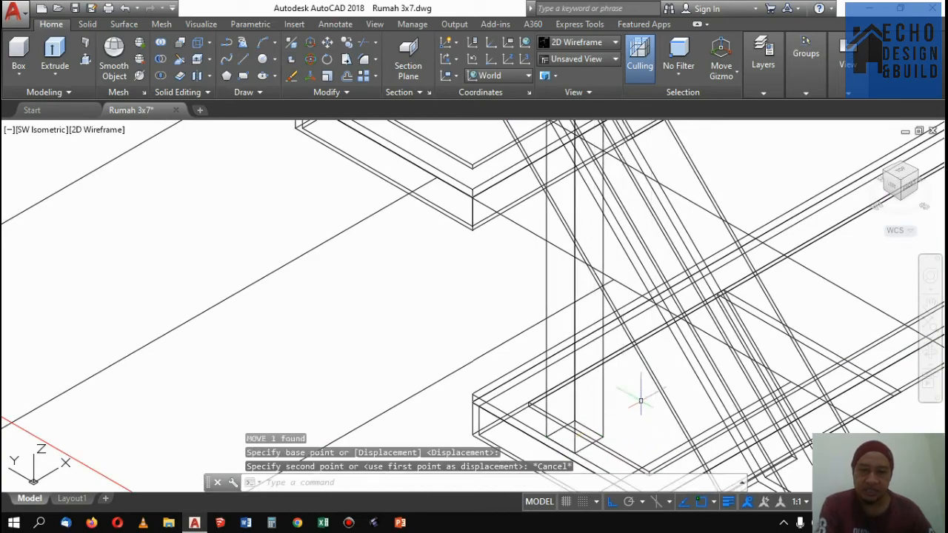
Copy the post from the lowest tread to the third tread, using the tread's upper outer corner as the reference point
scroll(638, 393, "down", 3)
scroll(651, 374, "up", 3)
scroll(652, 374, "up", 4)
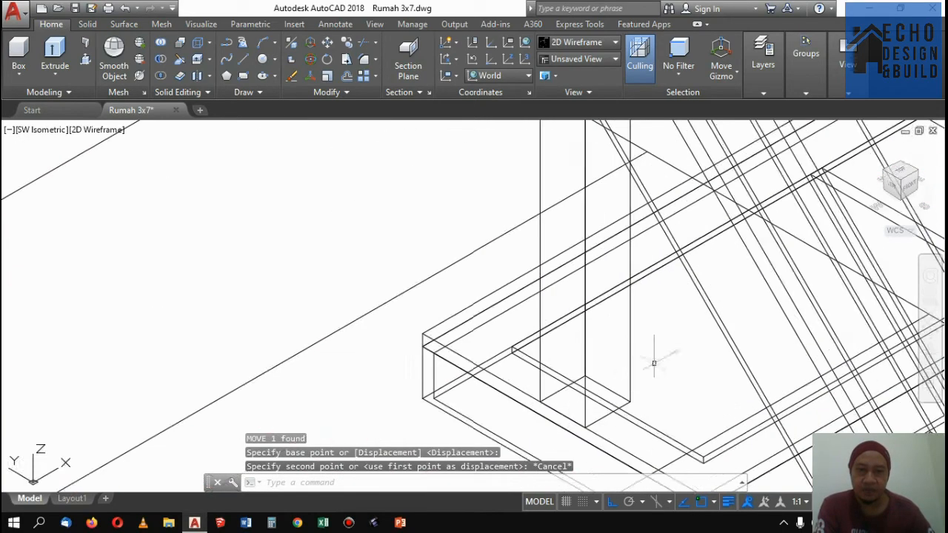
scroll(654, 364, "down", 4)
scroll(652, 365, "up", 6)
left_click(673, 345)
left_click(651, 323)
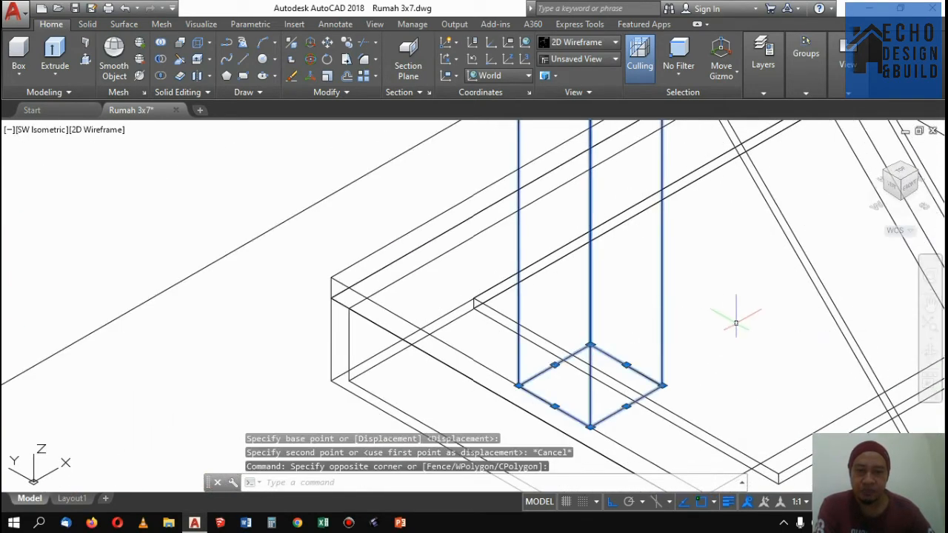
scroll(735, 318, "down", 4)
scroll(729, 344, "up", 1)
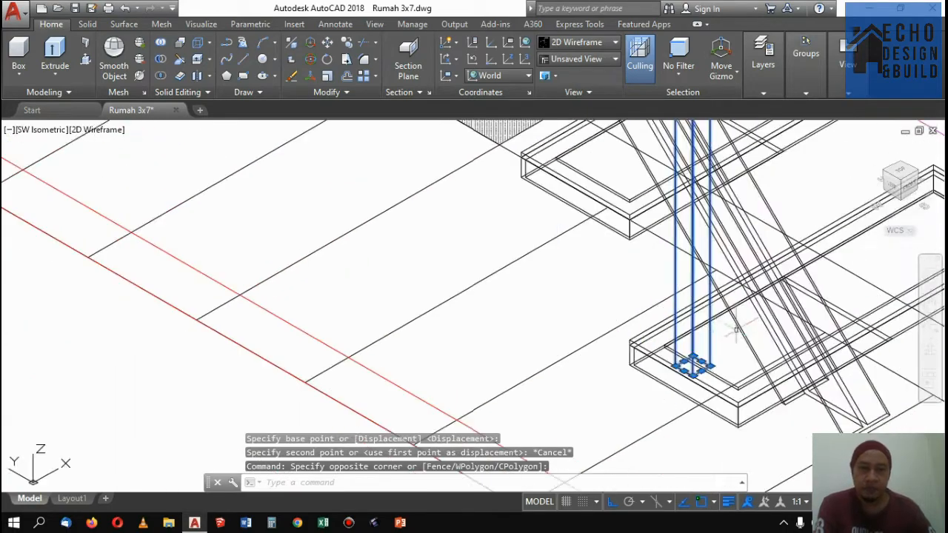
scroll(729, 344, "down", 4)
scroll(729, 344, "up", 4)
type("o")
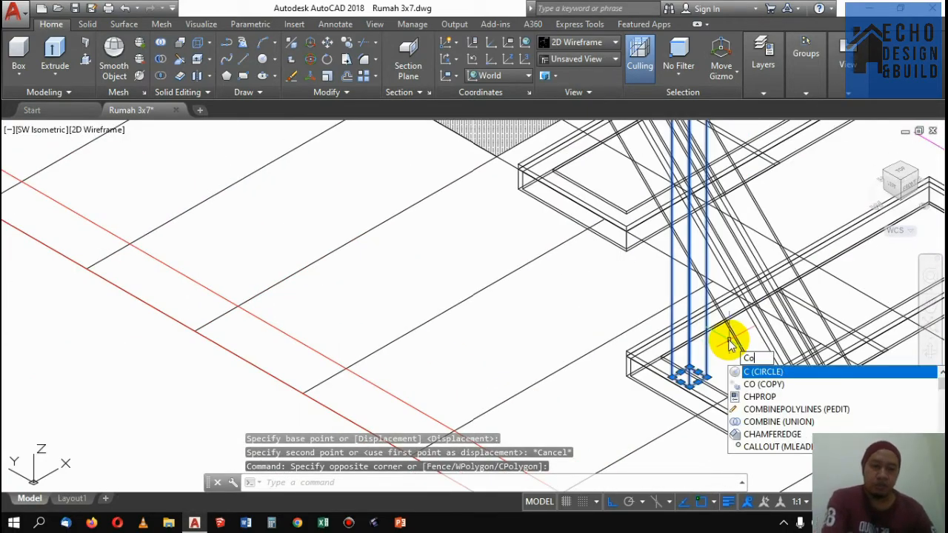
key("Return")
scroll(711, 367, "up", 4)
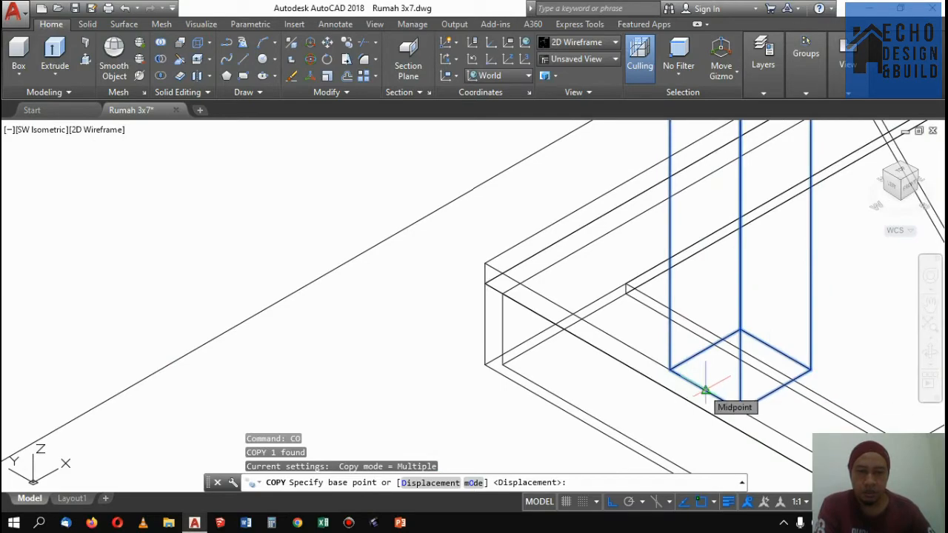
scroll(769, 393, "down", 5)
scroll(773, 393, "up", 6)
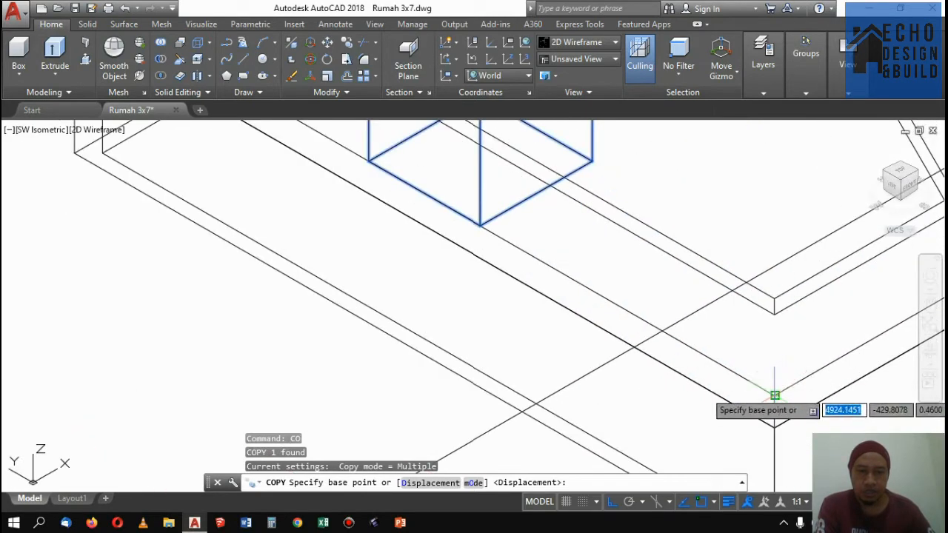
left_click(773, 395)
scroll(773, 392, "down", 5)
scroll(776, 388, "up", 6)
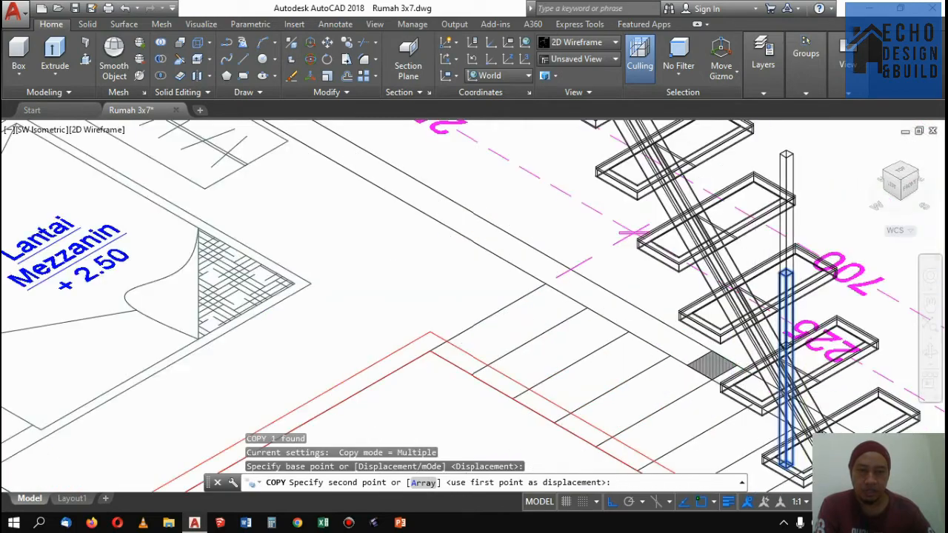
scroll(711, 348, "up", 6)
left_click(679, 346)
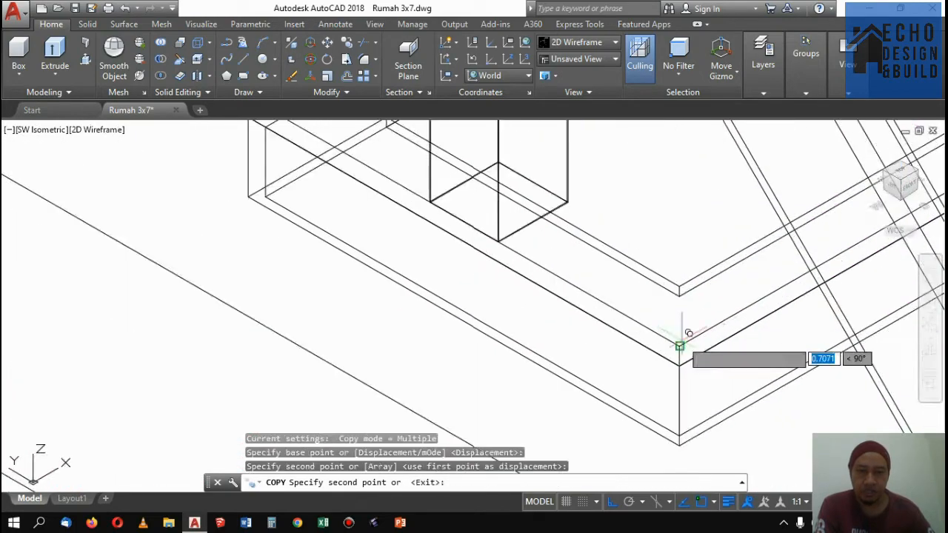
Place further copies of the post on the fifth and seventh treads, at the matching upper outer corners
scroll(681, 345, "down", 6)
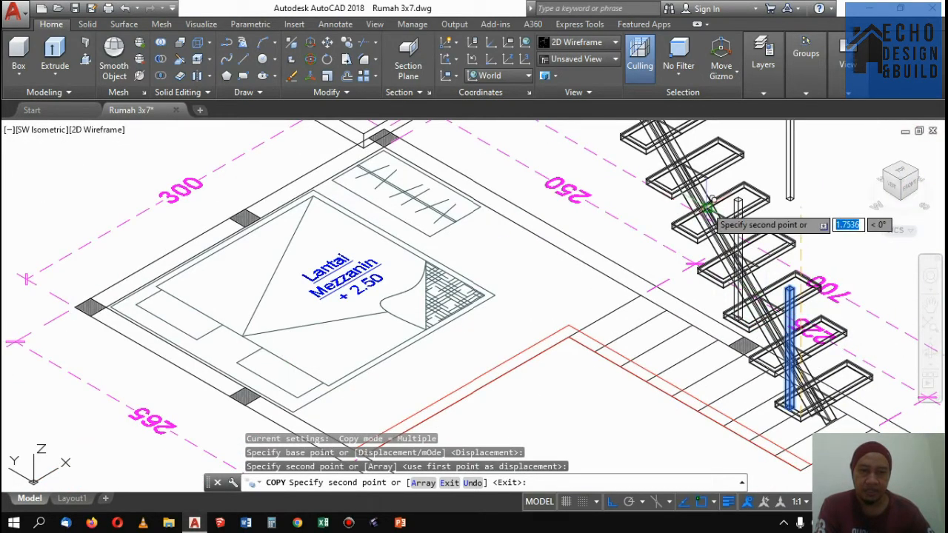
scroll(688, 222, "up", 4)
scroll(703, 248, "up", 6)
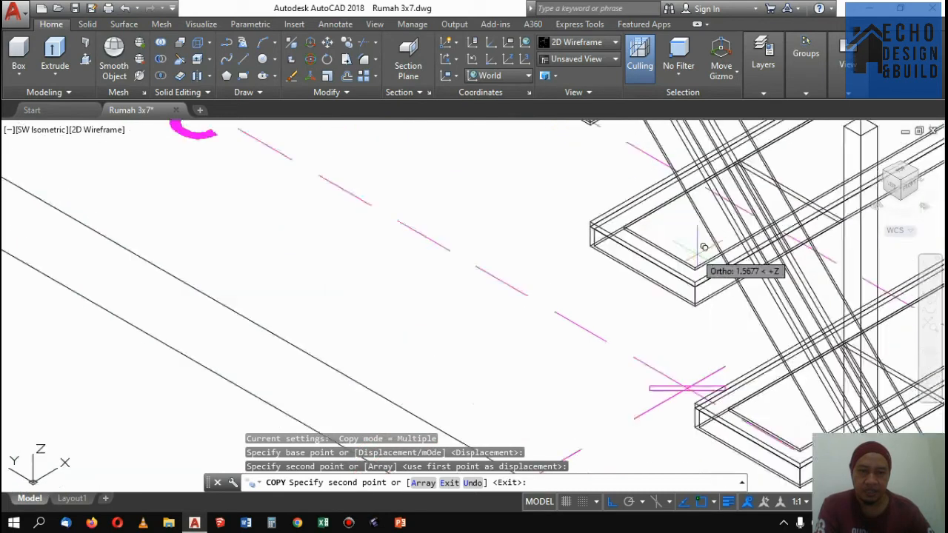
scroll(703, 248, "up", 4)
scroll(730, 326, "down", 6)
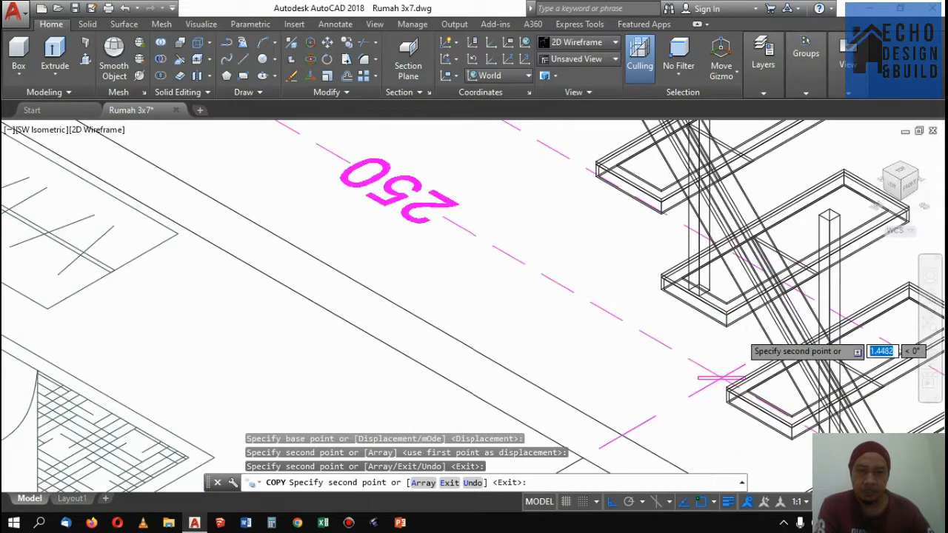
scroll(714, 273, "up", 3)
scroll(668, 244, "up", 3)
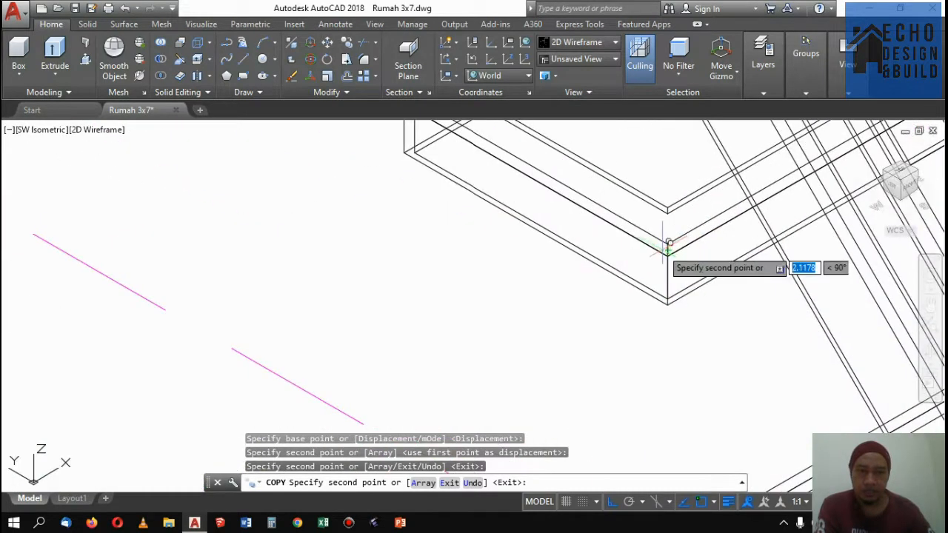
scroll(668, 242, "down", 5)
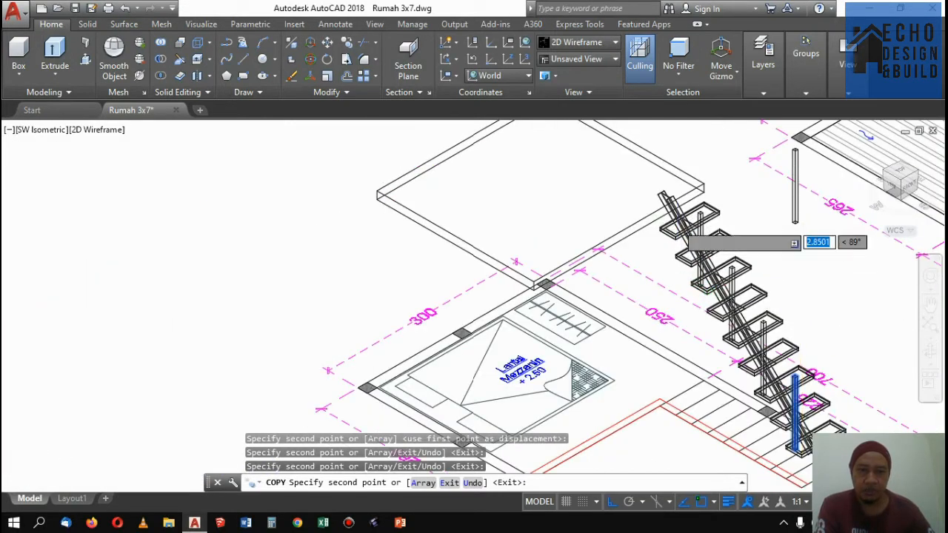
Place another copy of the post on the top tread at its matching outer corner and finish copying
scroll(667, 239, "up", 3)
scroll(684, 266, "up", 3)
scroll(701, 302, "down", 2)
scroll(707, 325, "up", 2)
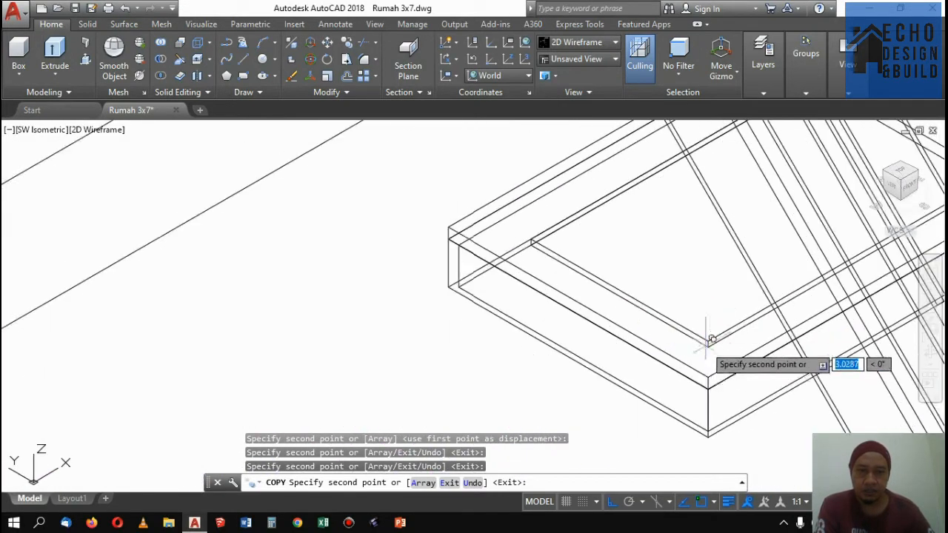
scroll(708, 377, "down", 10)
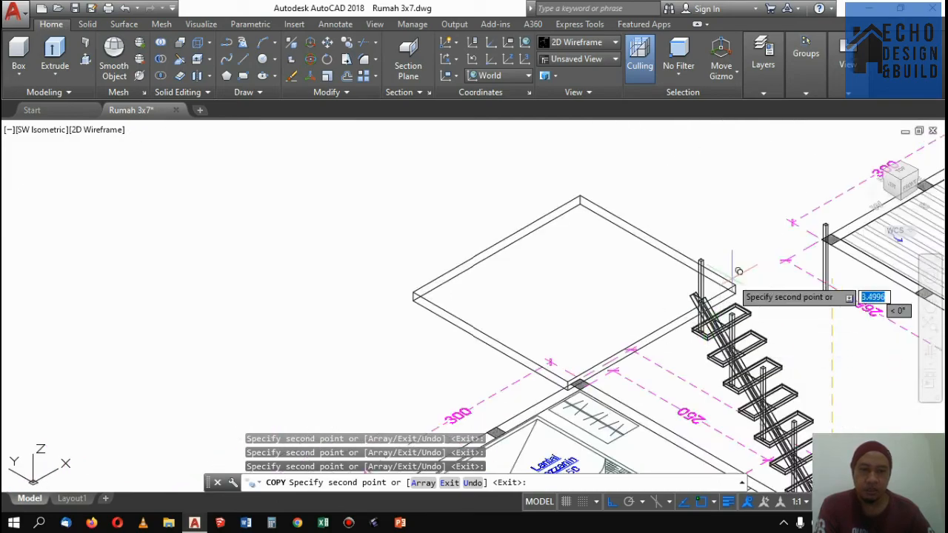
scroll(741, 304, "up", 8)
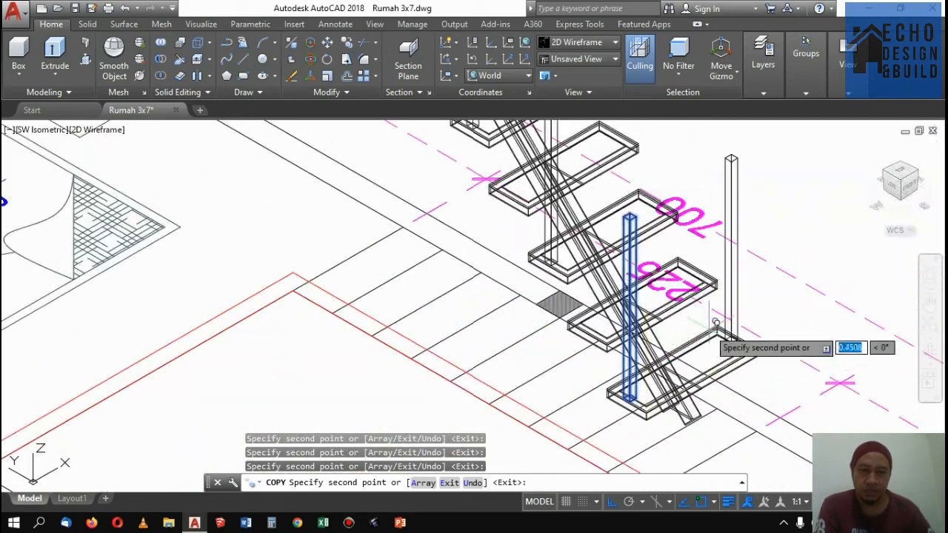
scroll(703, 337, "down", 2)
scroll(681, 337, "up", 1)
scroll(674, 319, "down", 5)
scroll(711, 262, "up", 7)
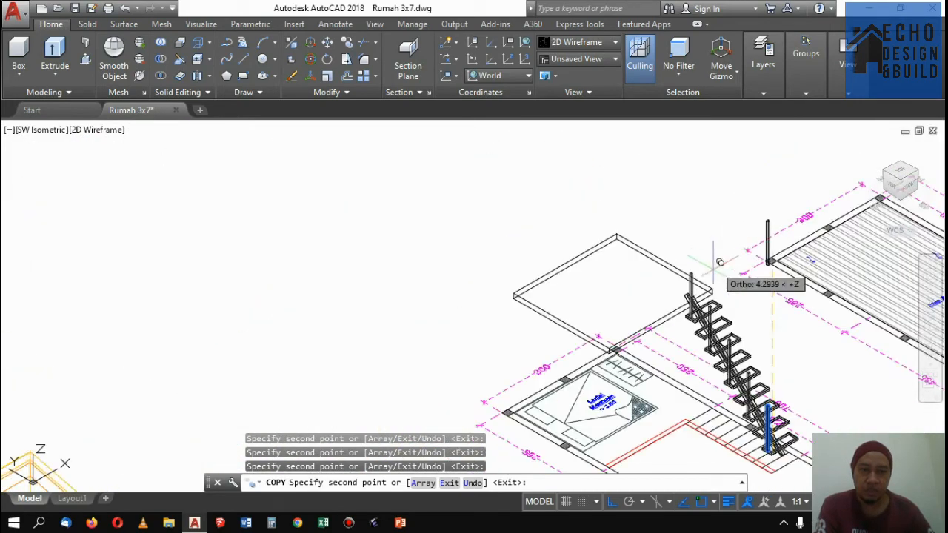
key("Escape")
Draw a vertical line from the top tread's outer corner up to the upper edge of the mezzanine floor slab
scroll(674, 326, "up", 5)
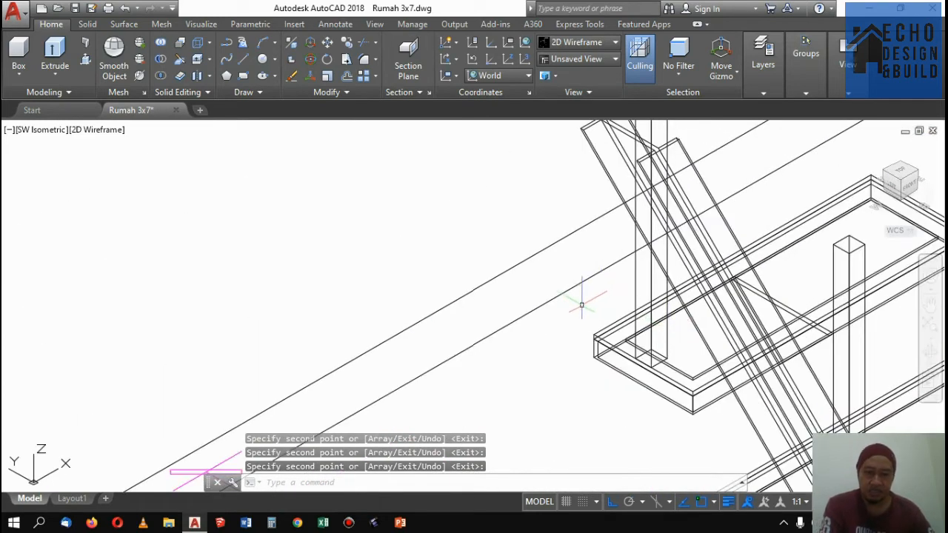
type("l")
key("Return")
left_click(594, 338)
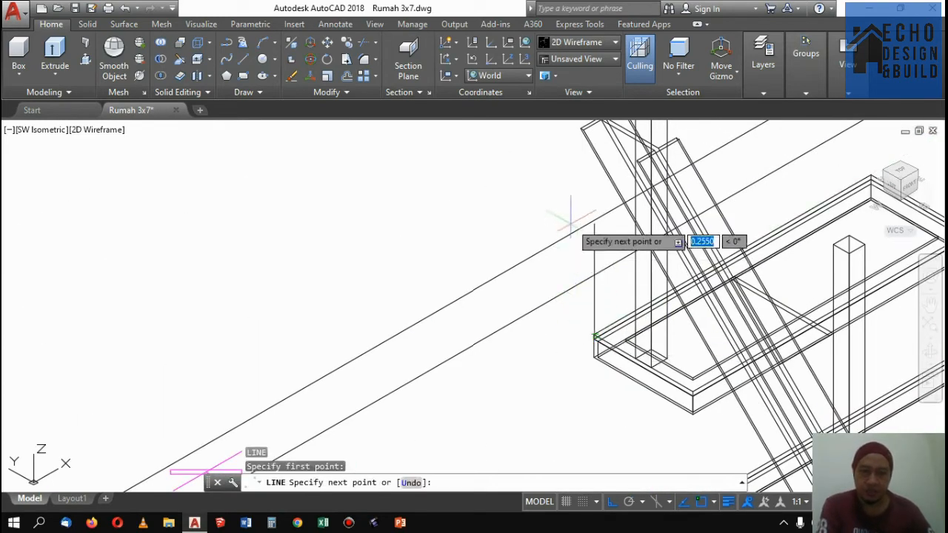
left_click(594, 220)
scroll(655, 193, "down", 6)
key("Return")
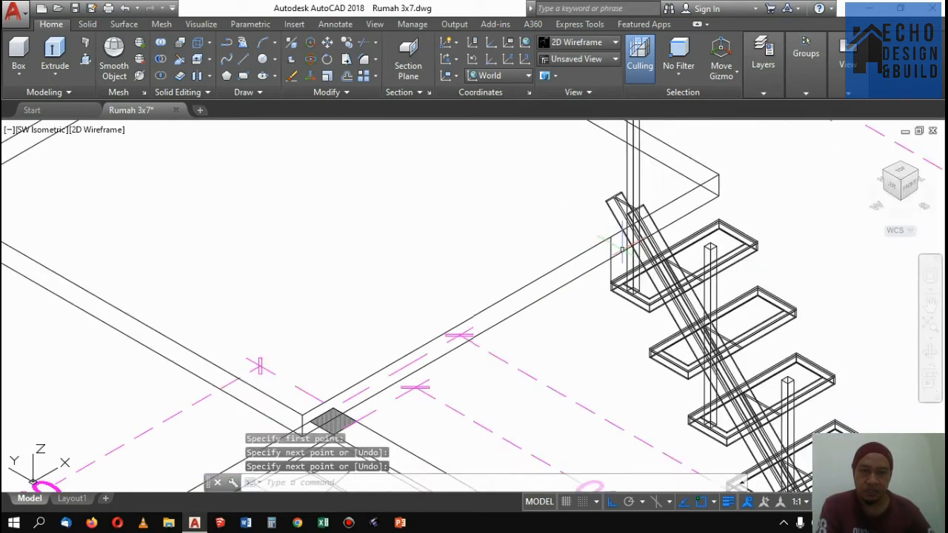
Copy the top tread's post by its bottom corner onto the upper end of the vertical line at the slab edge
scroll(656, 192, "down", 4)
scroll(634, 234, "up", 5)
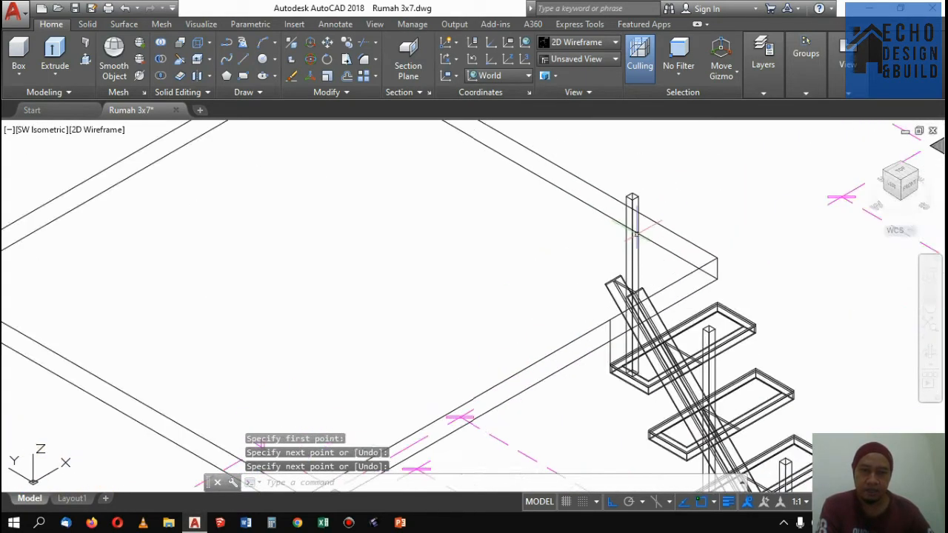
left_click(635, 250)
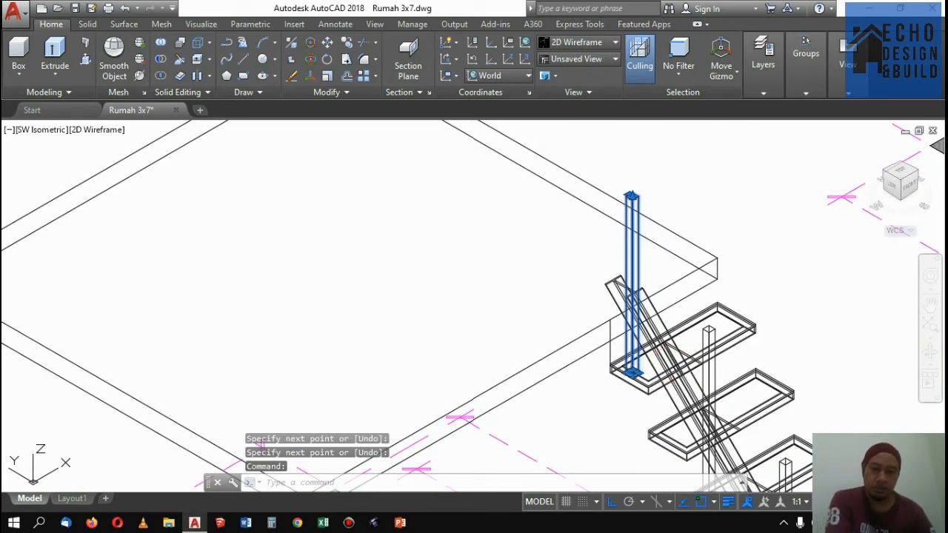
type("co")
key("Return")
scroll(638, 368, "up", 6)
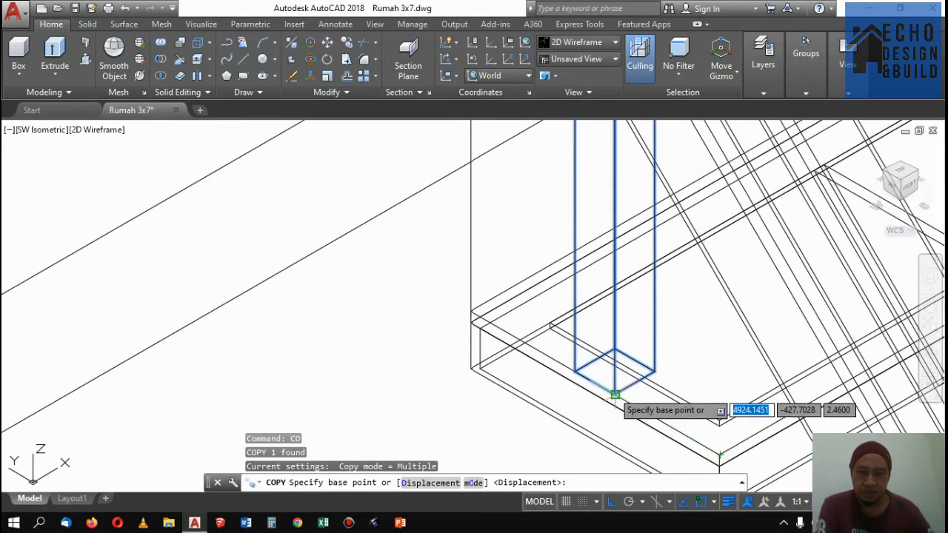
left_click(615, 395)
scroll(614, 394, "down", 3)
scroll(592, 326, "up", 5)
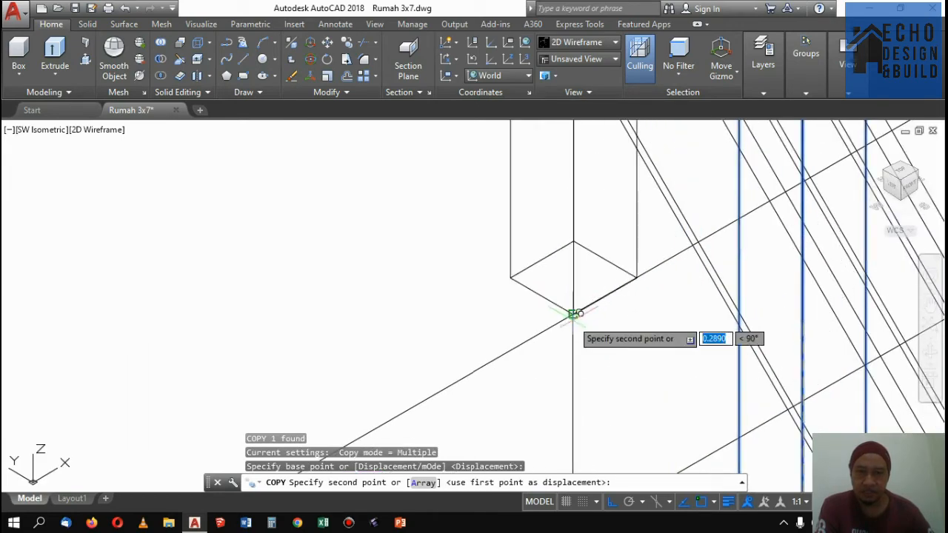
left_click(573, 314)
scroll(618, 283, "down", 5)
key("Return")
Copy the slab-edge post by its bottom corner to the mezzanine slab's upper corner at the far end of that edge
scroll(651, 347, "up", 3)
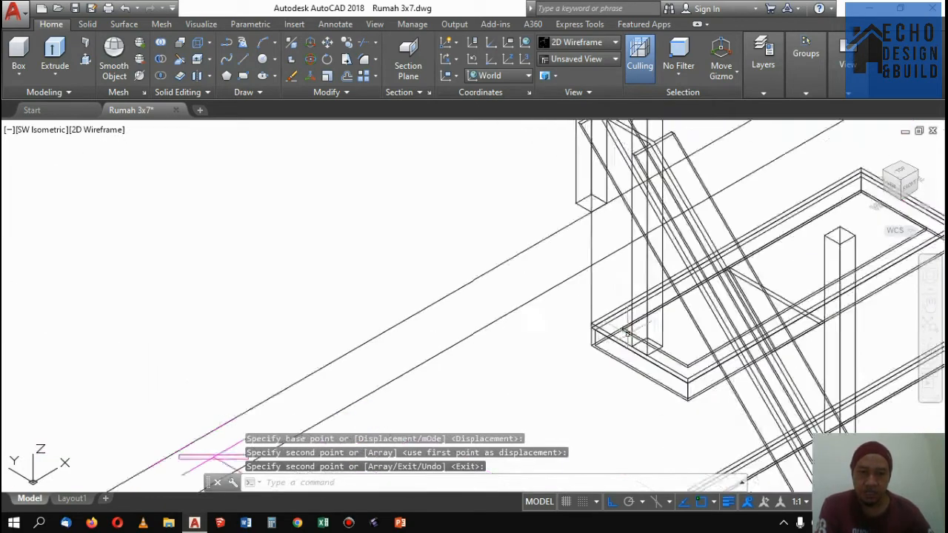
scroll(654, 362, "down", 3)
scroll(614, 251, "down", 5)
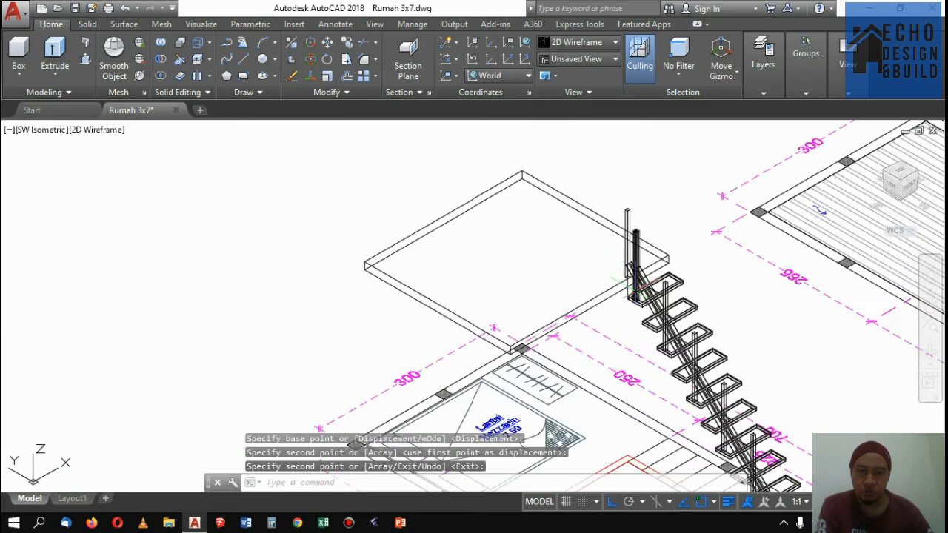
scroll(637, 245, "up", 3)
scroll(645, 199, "down", 1)
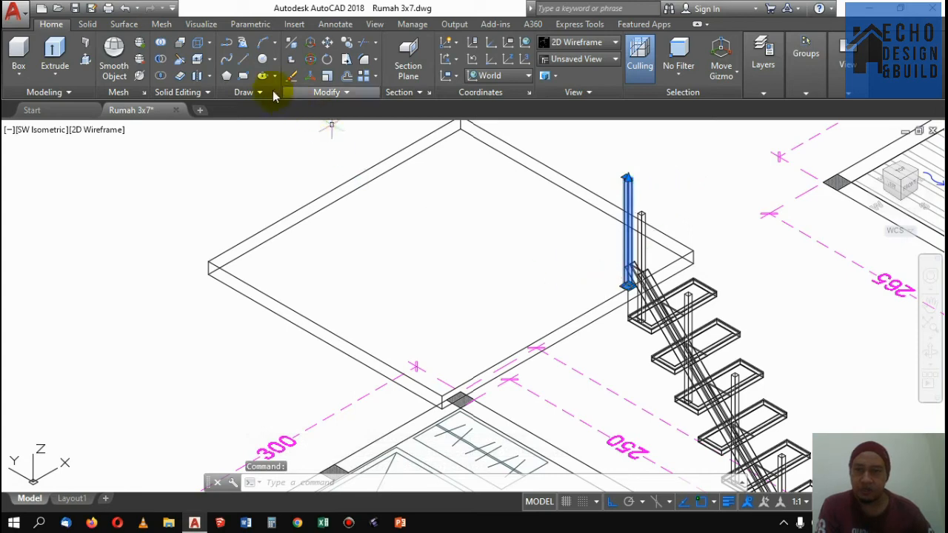
left_click(345, 48)
scroll(630, 280, "up", 6)
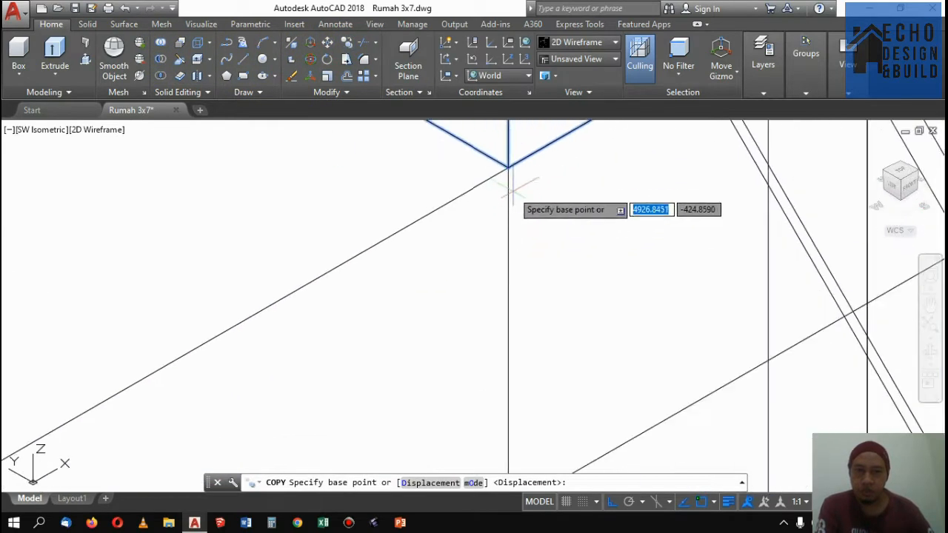
left_click(508, 167)
scroll(508, 167, "down", 5)
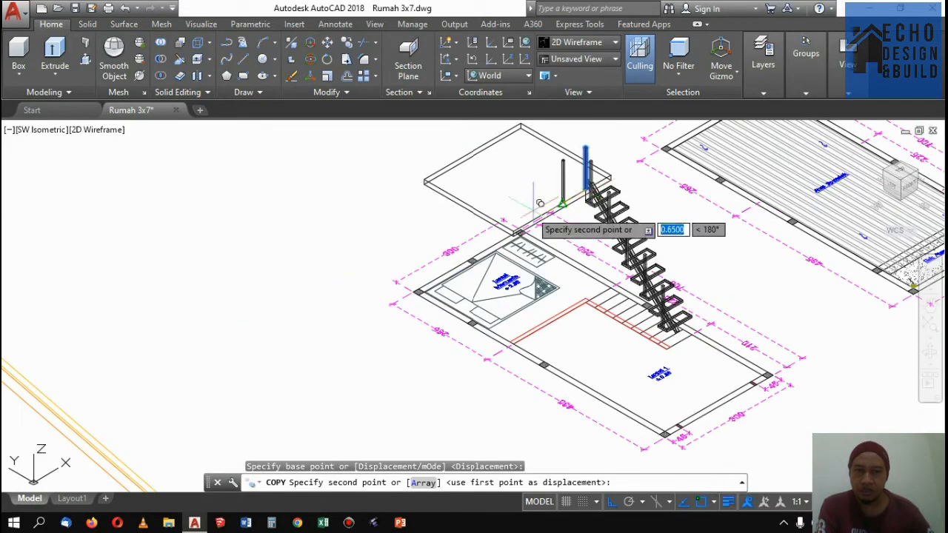
scroll(495, 237, "up", 4)
scroll(503, 235, "up", 3)
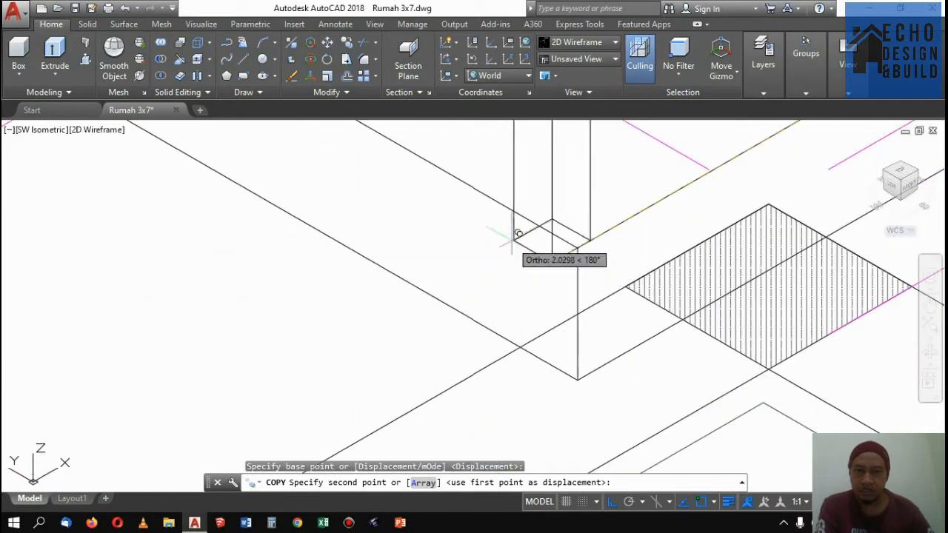
left_click(577, 240)
scroll(533, 274, "down", 5)
key("Return")
Examine how the post on the top tread relates to the neighbouring post on the mezzanine slab edge
scroll(603, 229, "up", 4)
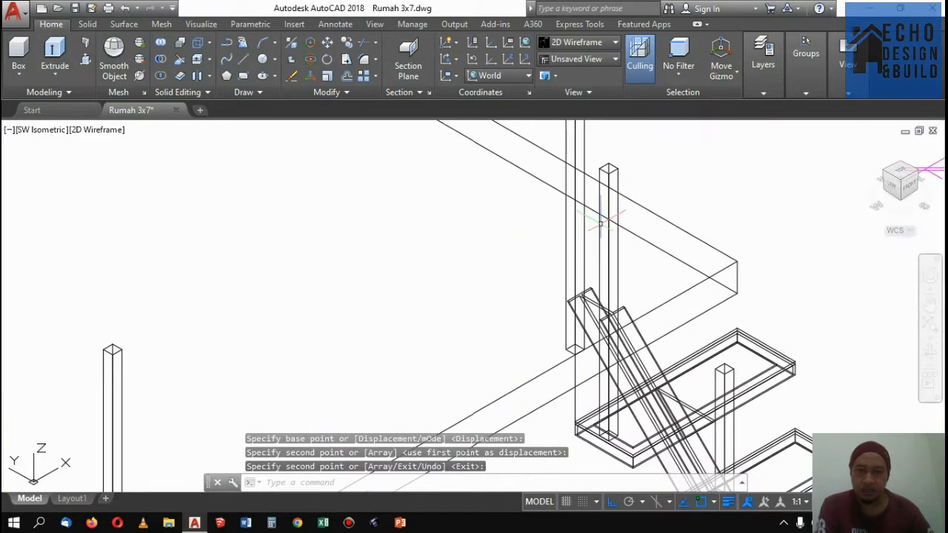
scroll(604, 229, "down", 3)
scroll(604, 230, "up", 4)
scroll(570, 292, "down", 2)
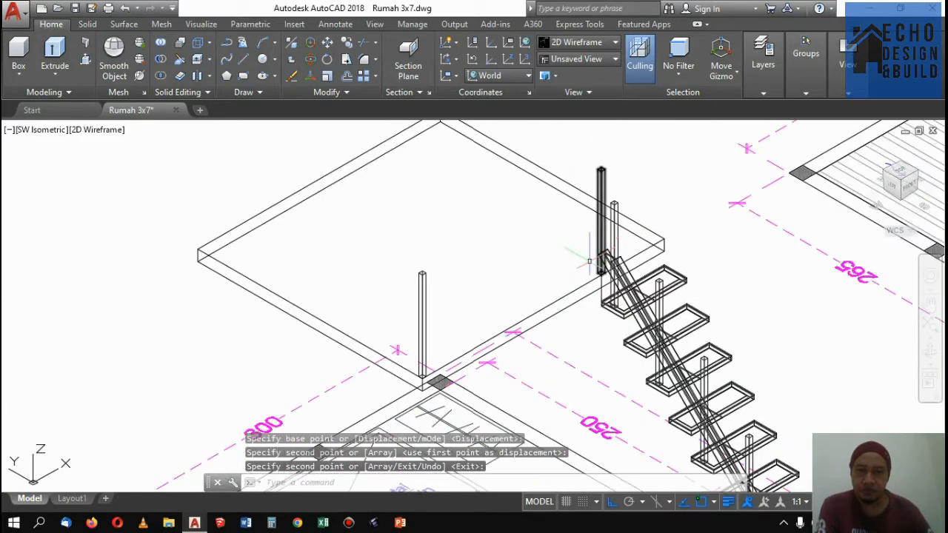
scroll(624, 291, "up", 4)
scroll(624, 291, "down", 2)
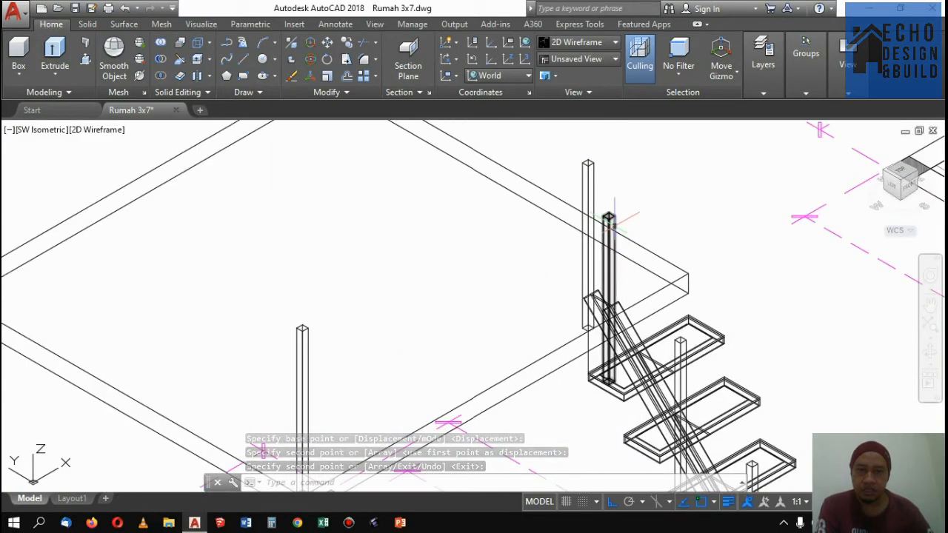
scroll(624, 291, "down", 2)
scroll(583, 326, "up", 4)
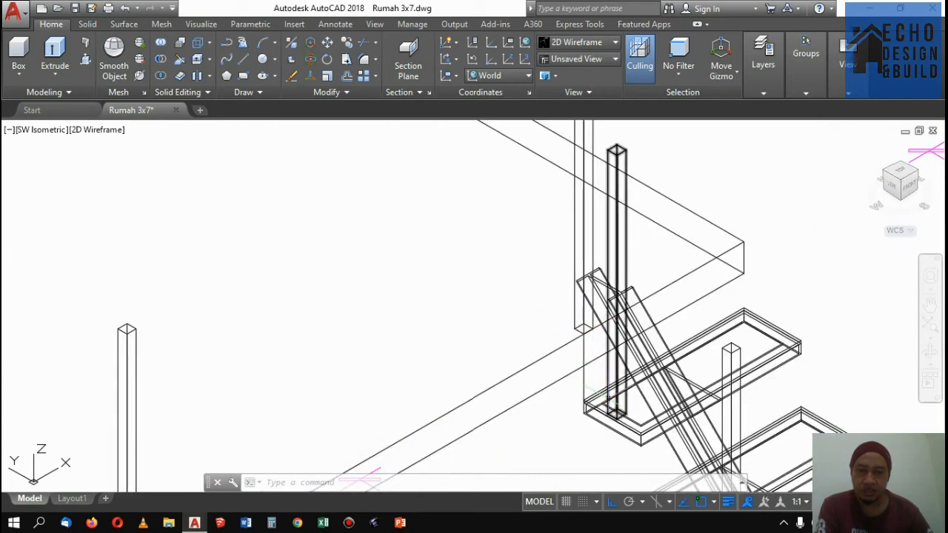
scroll(589, 319, "up", 2)
scroll(585, 296, "down", 4)
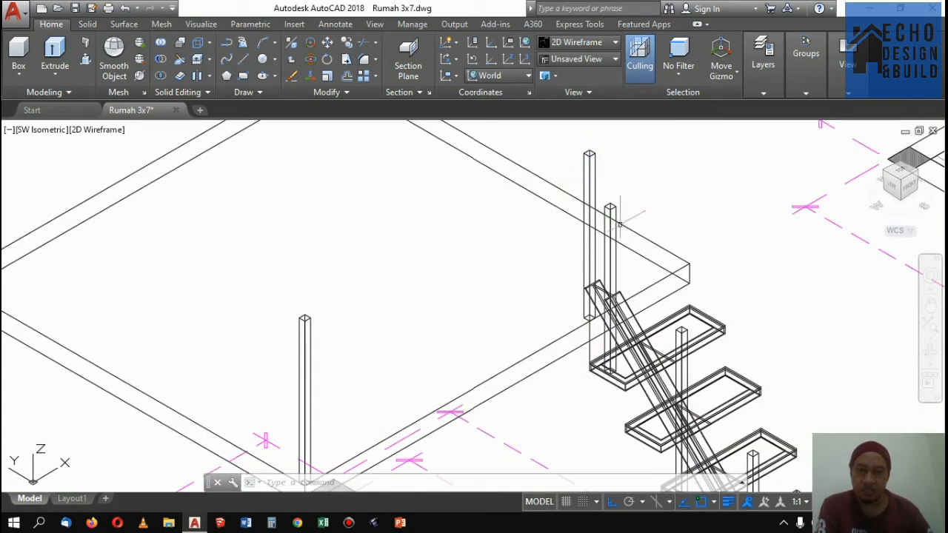
Measure the distance along the mezzanine slab edge between the corner post and the post above the stairs using a linear dimension
scroll(620, 225, "down", 3)
scroll(514, 247, "up", 2)
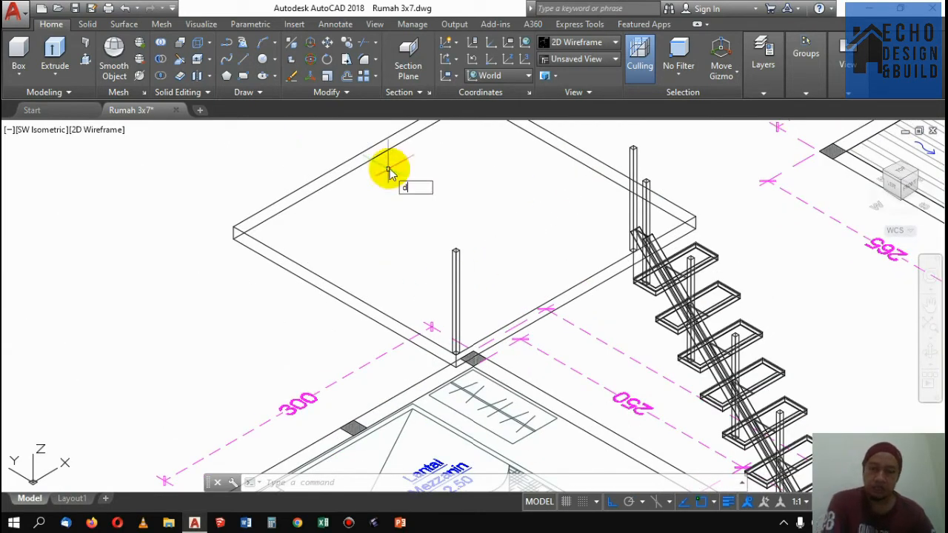
type("near")
key("Return")
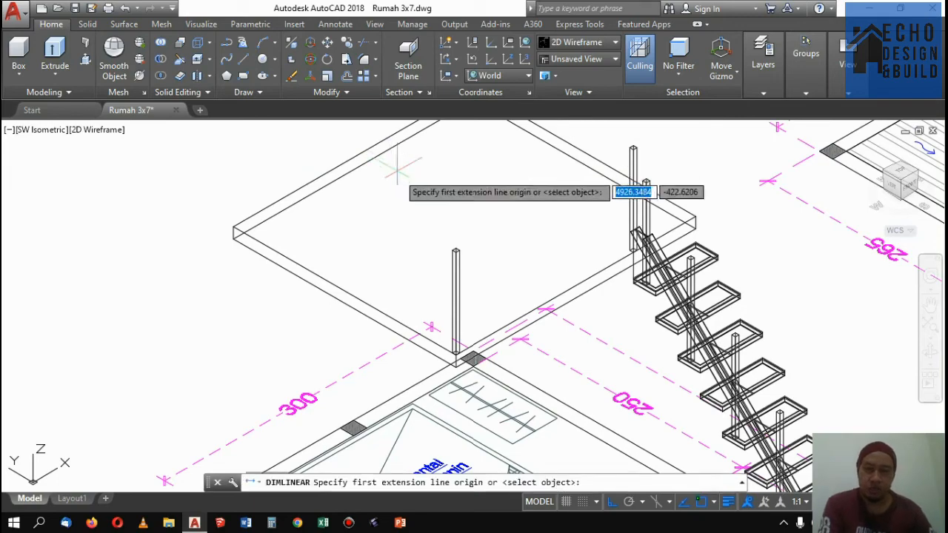
scroll(444, 363, "up", 3)
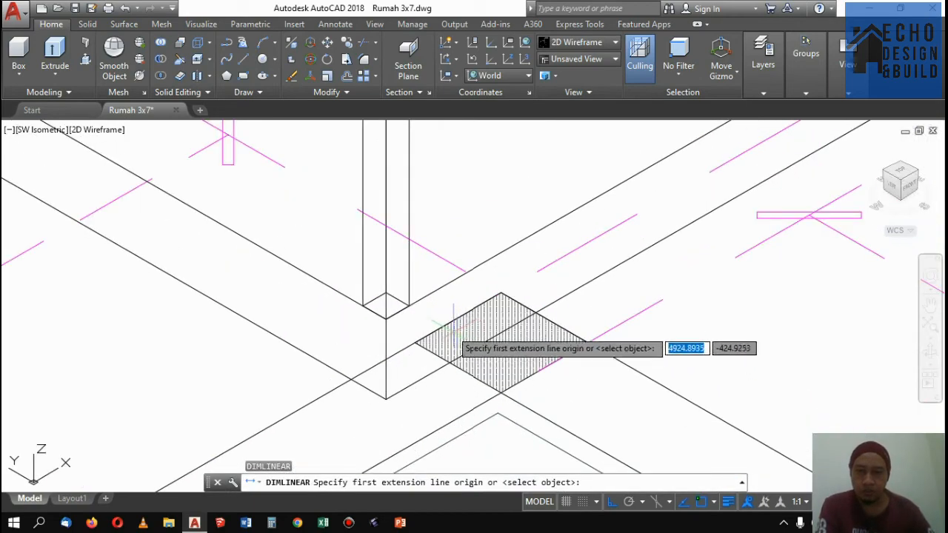
left_click(397, 312)
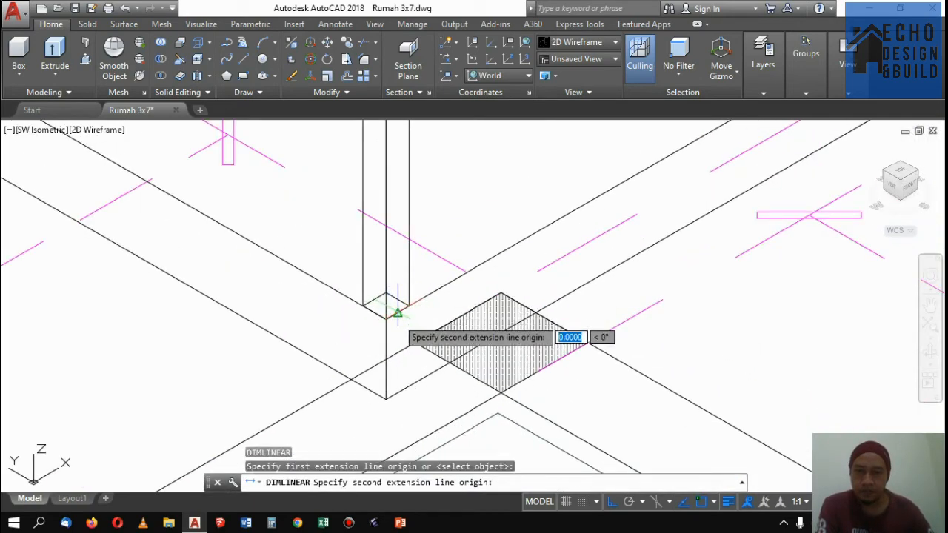
scroll(508, 239, "down", 3)
scroll(560, 211, "up", 4)
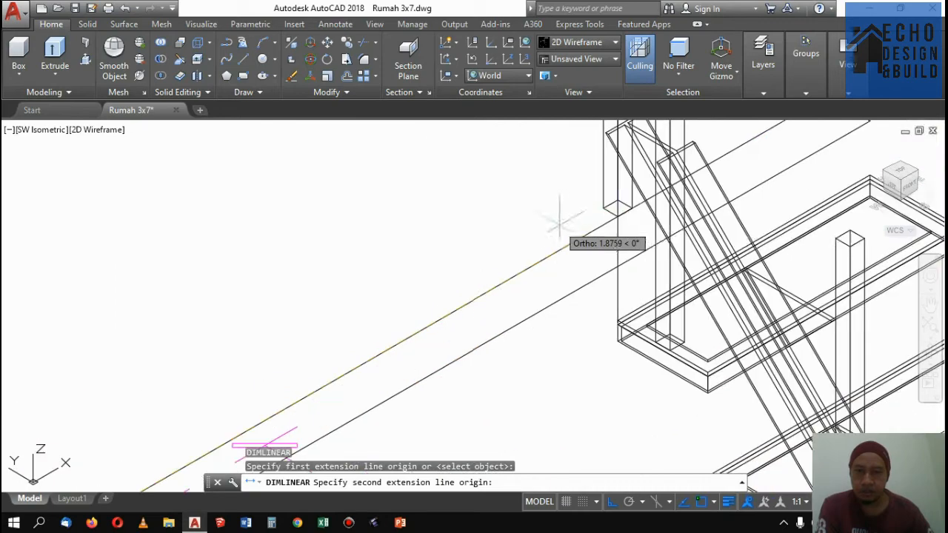
left_click(618, 216)
scroll(584, 208, "down", 3)
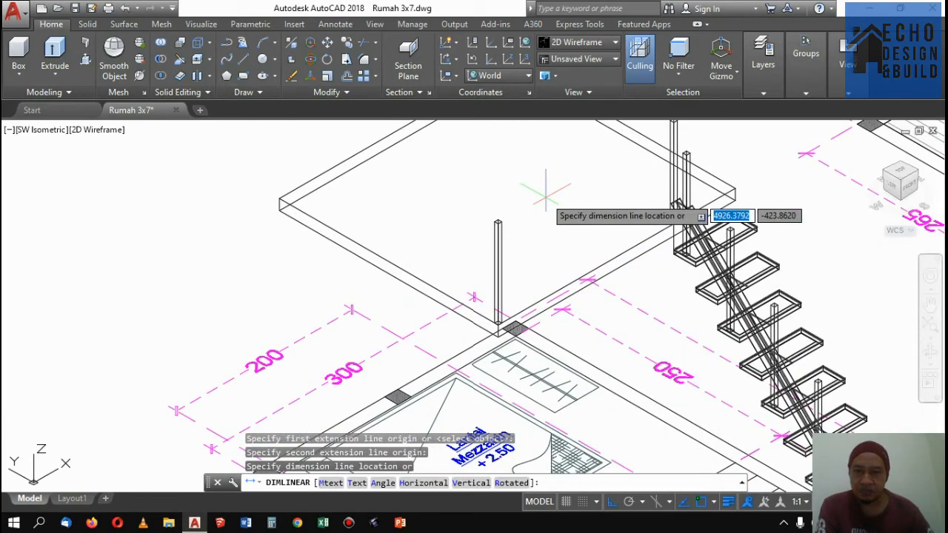
key("Escape")
scroll(545, 186, "down", 3)
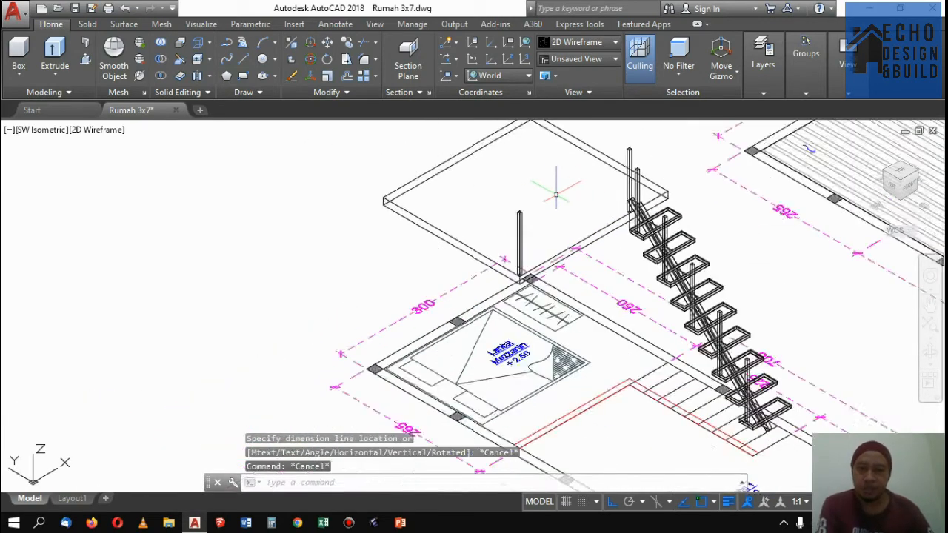
Copy the slab's corner post 1 unit along the slab edge towards the stairs
scroll(549, 210, "up", 2)
left_click(532, 211)
left_click(504, 194)
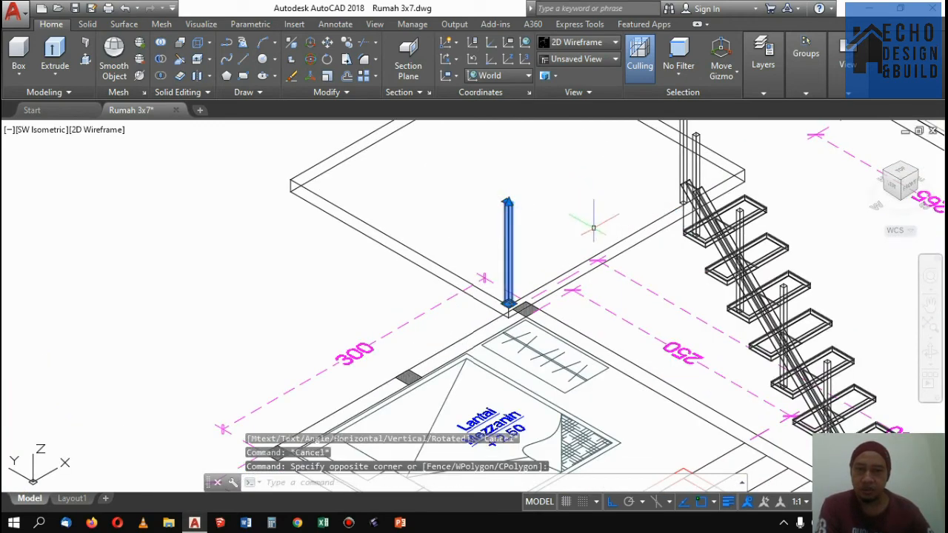
left_click(345, 43)
left_click(550, 197)
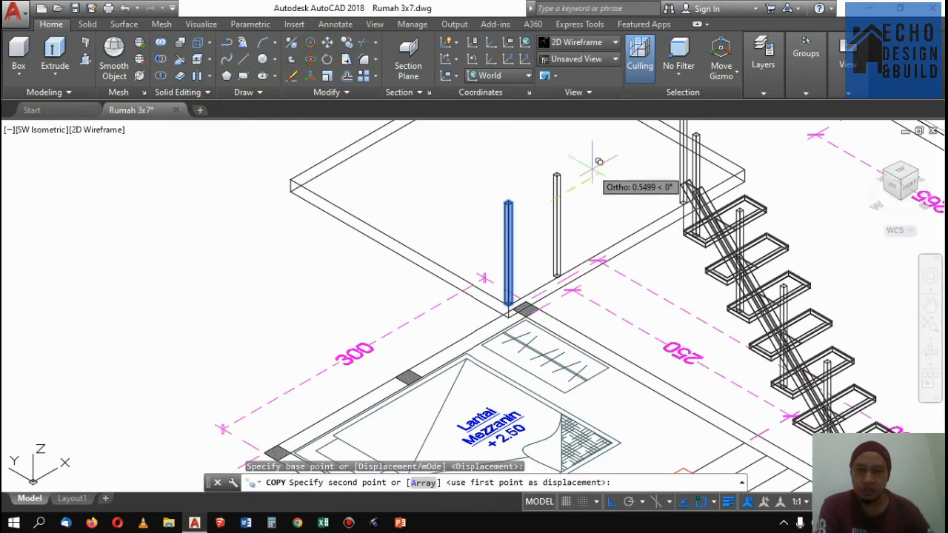
type("1")
key("Return")
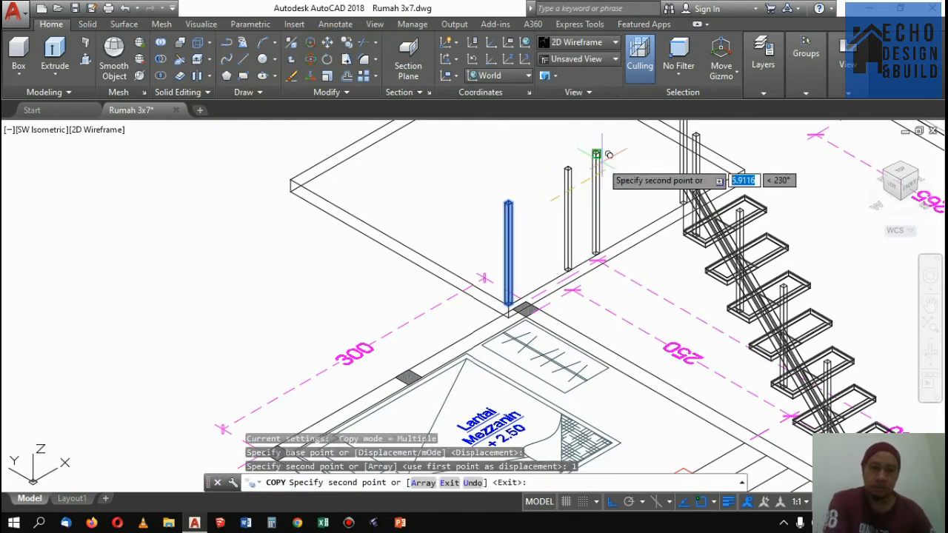
scroll(603, 169, "down", 2)
key("Return")
Examine the post arrangement along the mezzanine slab edge and down the staircase treads
scroll(610, 167, "down", 2)
scroll(635, 133, "up", 3)
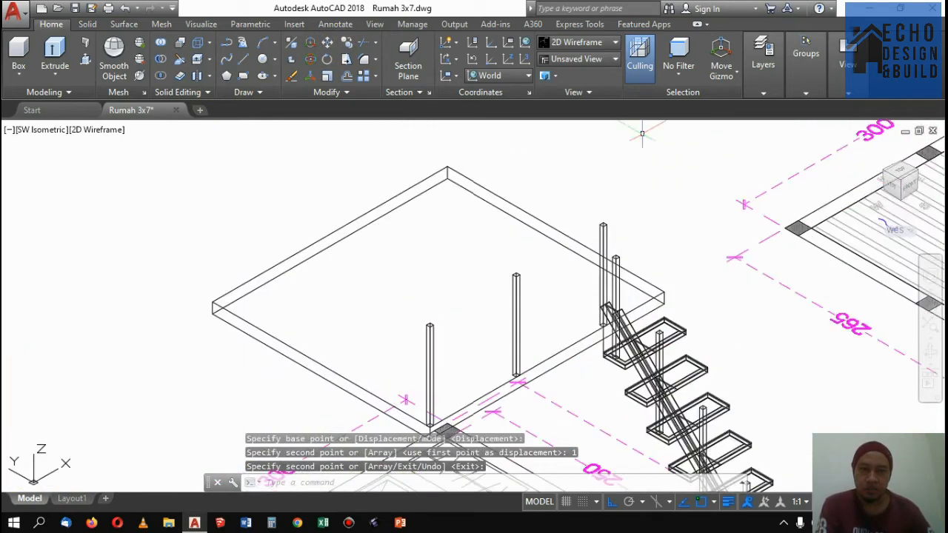
scroll(648, 139, "down", 2)
scroll(728, 305, "up", 1)
scroll(729, 305, "up", 3)
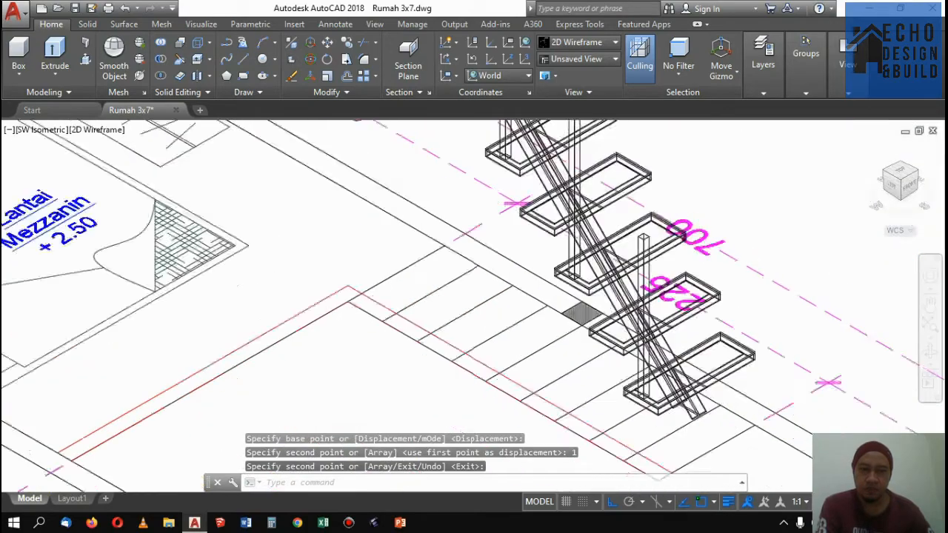
scroll(710, 288, "down", 4)
scroll(676, 252, "up", 2)
scroll(677, 252, "up", 4)
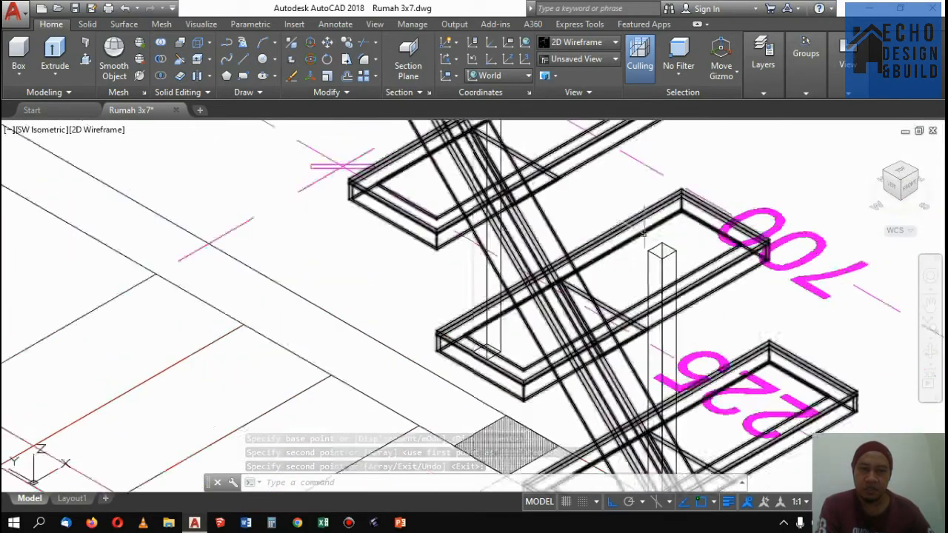
scroll(655, 203, "down", 7)
scroll(638, 197, "up", 5)
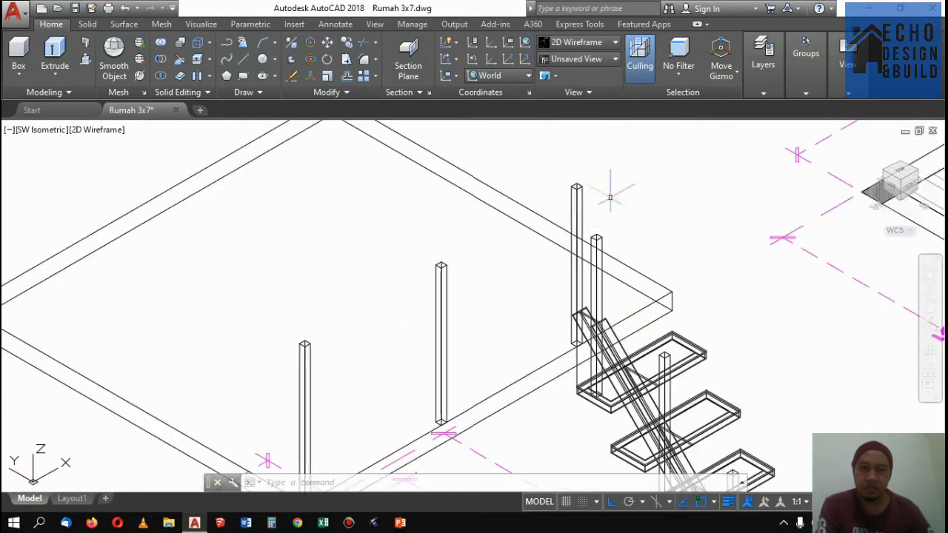
scroll(610, 201, "down", 3)
scroll(577, 181, "up", 3)
scroll(560, 172, "down", 5)
scroll(581, 196, "up", 4)
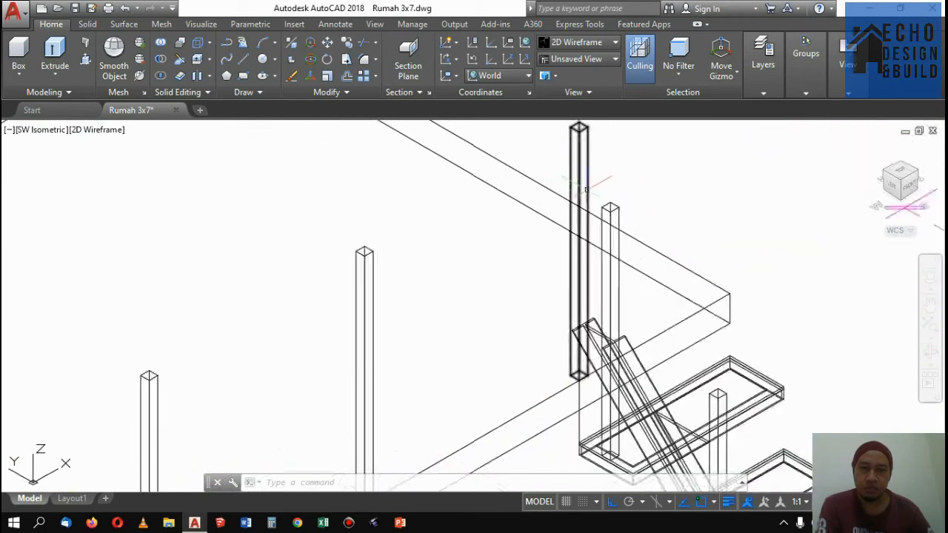
scroll(612, 191, "down", 2)
scroll(618, 166, "up", 2)
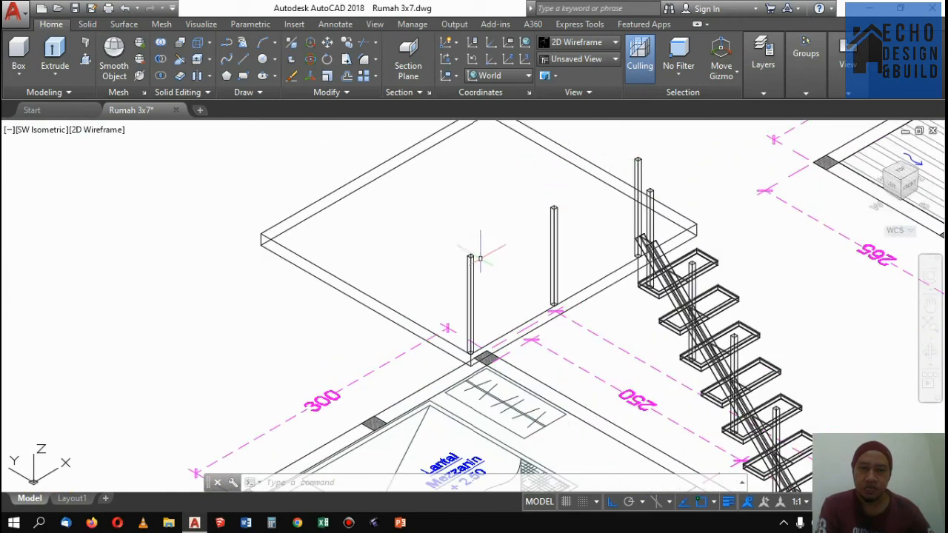
scroll(666, 148, "down", 5)
scroll(519, 182, "up", 4)
scroll(491, 214, "down", 1)
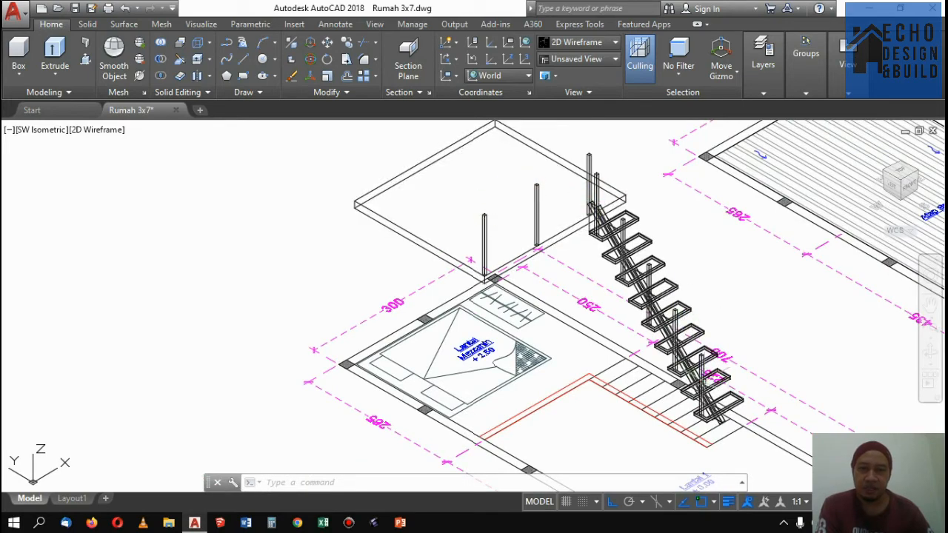
scroll(712, 377, "up", 3)
scroll(702, 314, "down", 4)
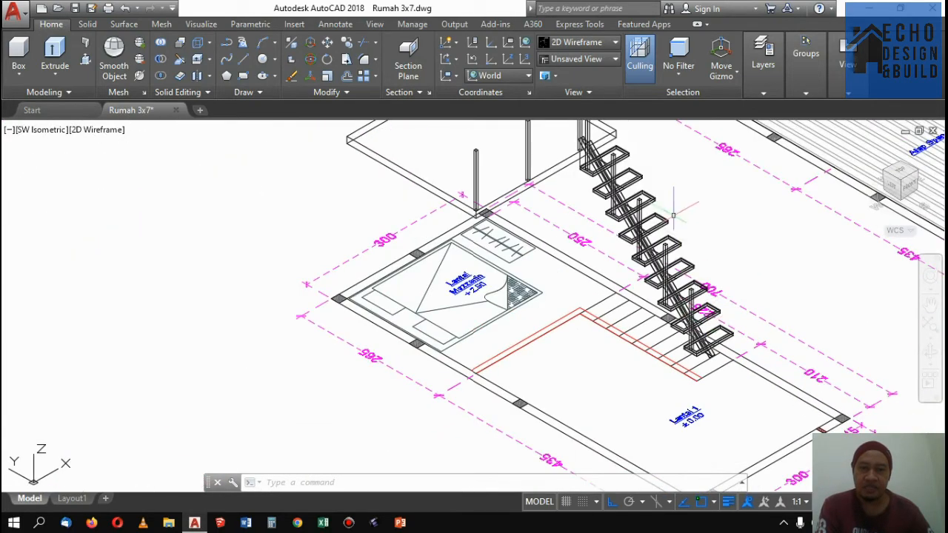
scroll(673, 215, "up", 3)
scroll(629, 196, "down", 3)
scroll(577, 179, "up", 2)
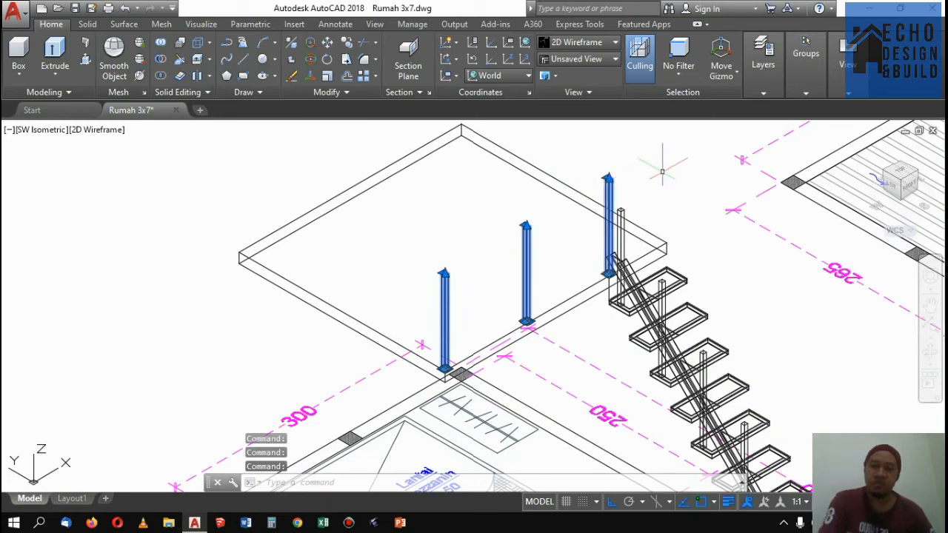
key("Escape")
scroll(652, 195, "down", 5)
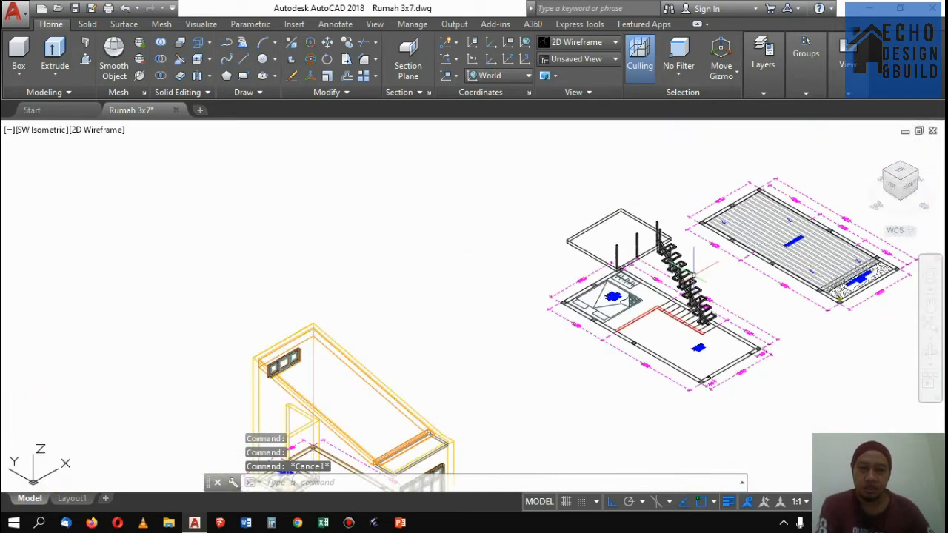
scroll(646, 222, "up", 5)
scroll(586, 293, "down", 2)
scroll(525, 313, "up", 2)
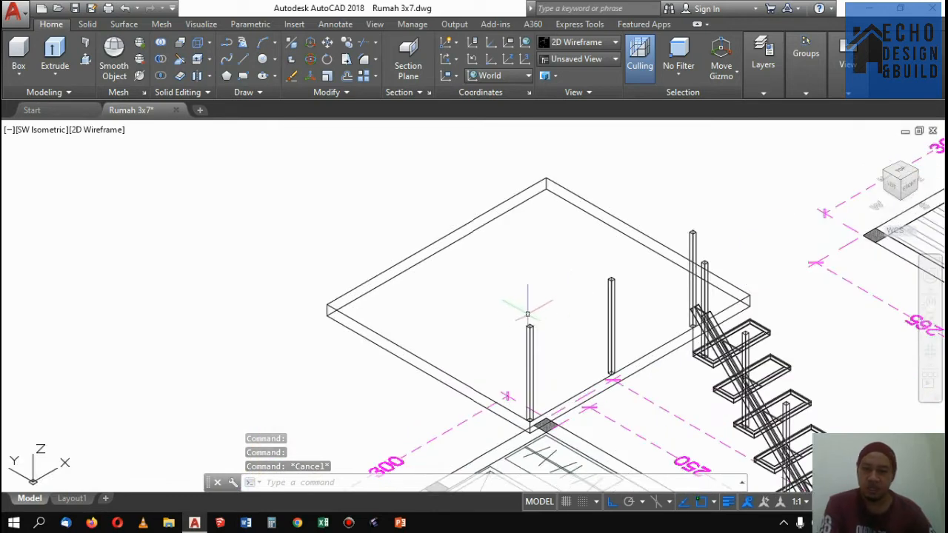
Draw a post-wide rectangle over the tops of the slab-edge posts, from the corner post to the post above the stairs
type("rec")
key("Return")
scroll(533, 300, "up", 6)
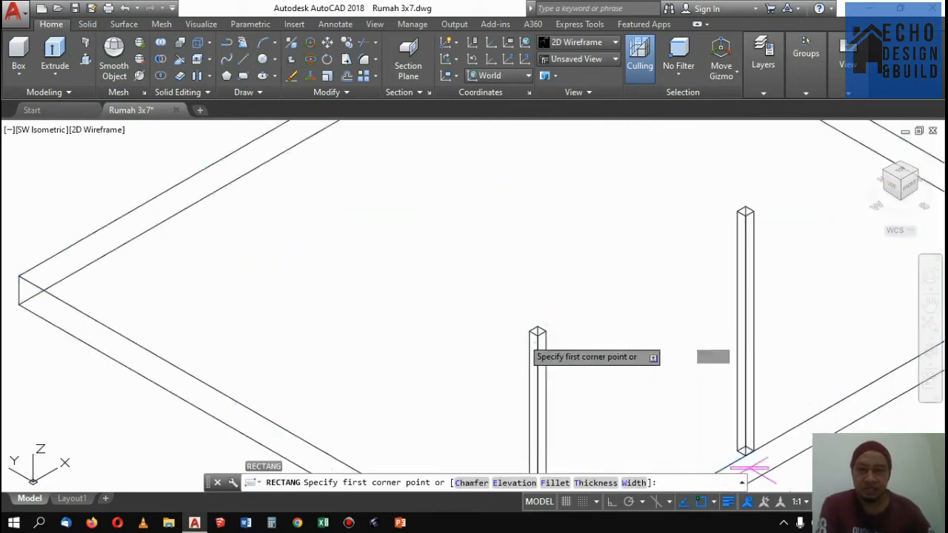
left_click(559, 287)
scroll(563, 311, "down", 4)
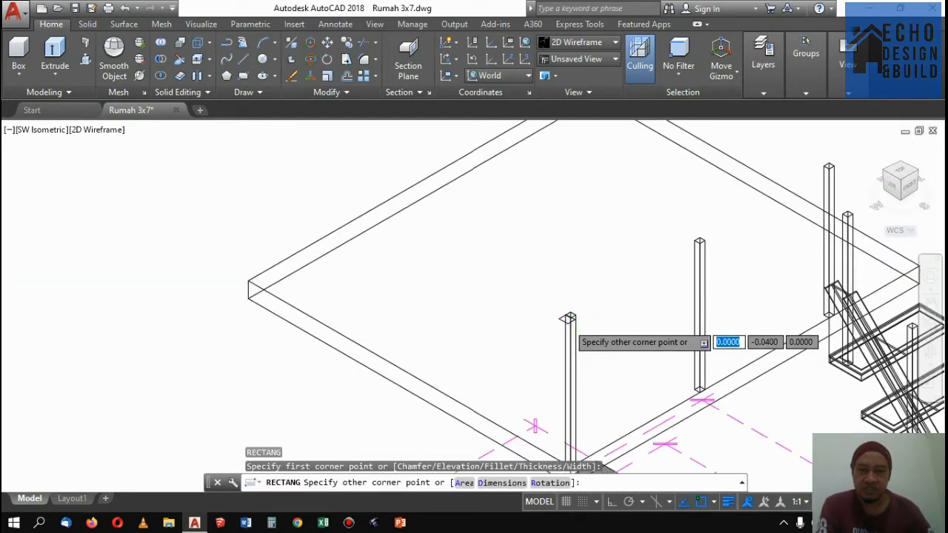
scroll(673, 266, "up", 5)
scroll(689, 262, "up", 1)
left_click(708, 274)
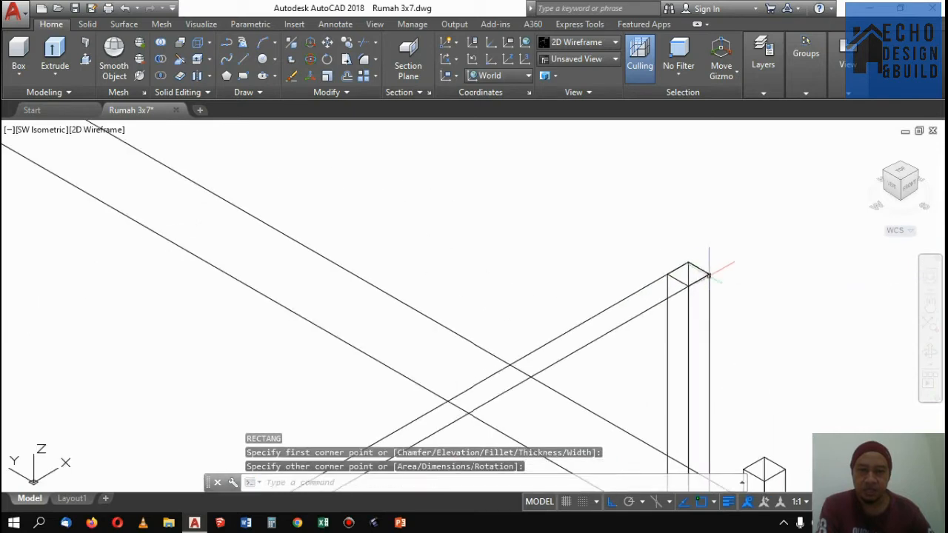
Extrude the rectangle over the posts by -0.04 to form a solid handrail
left_click(681, 289)
scroll(682, 280, "down", 4)
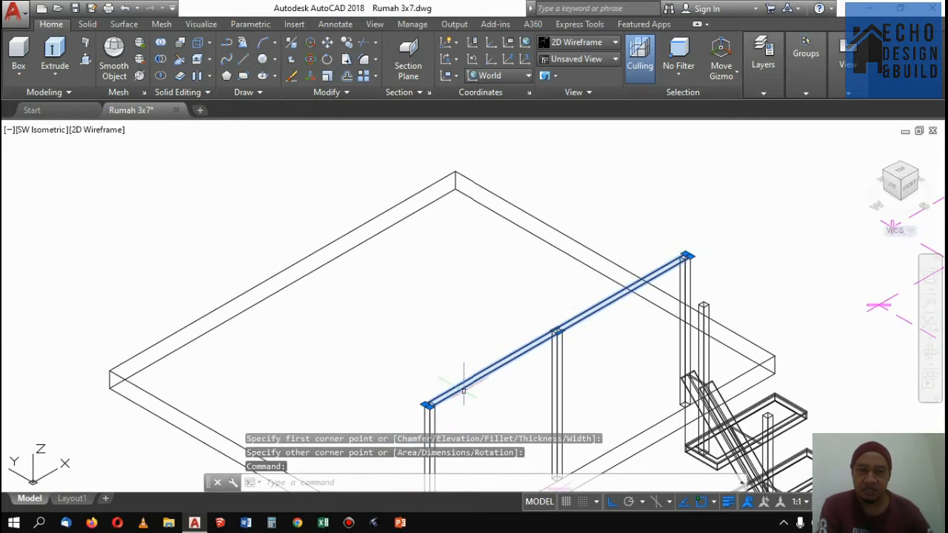
scroll(567, 285, "down", 4)
scroll(573, 310, "up", 4)
scroll(390, 374, "up", 2)
middle_click_drag(390, 374, 410, 361)
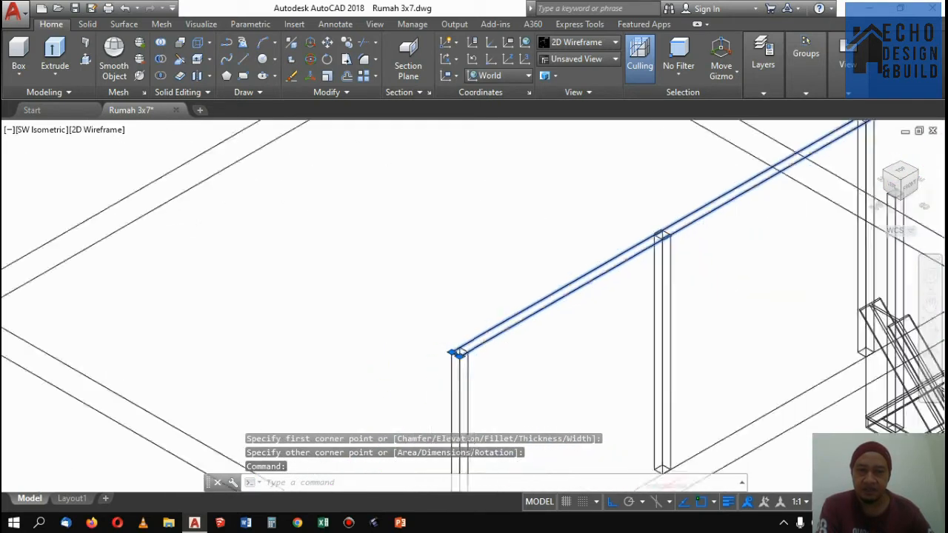
scroll(410, 360, "down", 3)
left_click(55, 54)
scroll(492, 341, "up", 2)
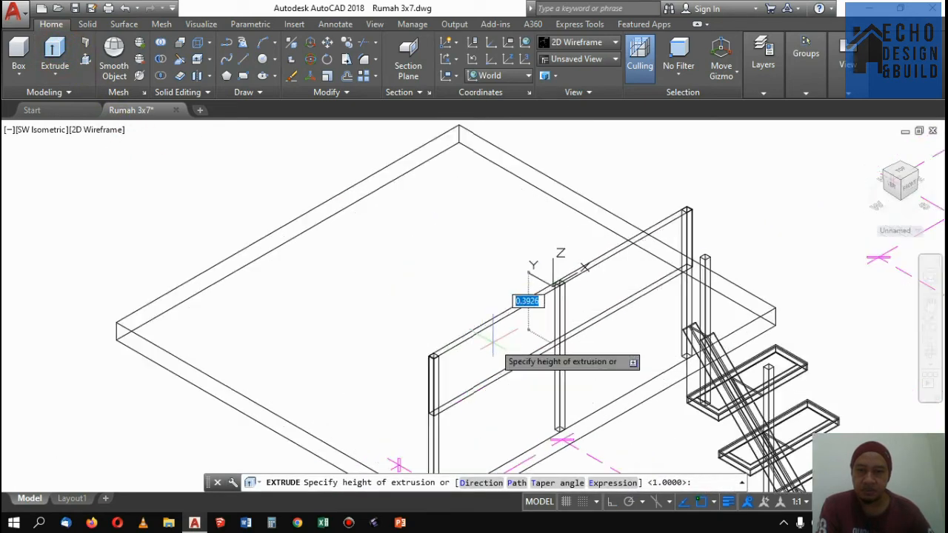
scroll(492, 341, "up", 2)
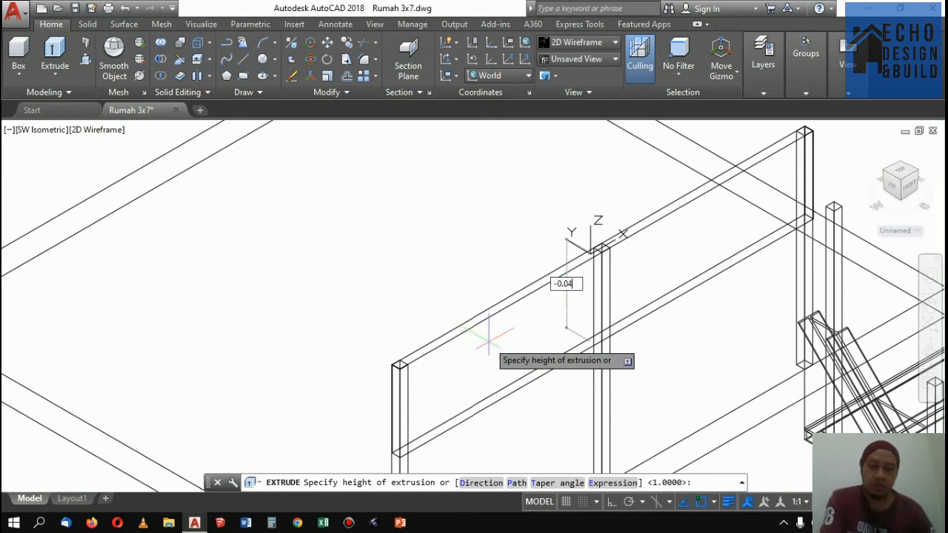
key("Return")
scroll(498, 332, "down", 2)
scroll(483, 338, "up", 1)
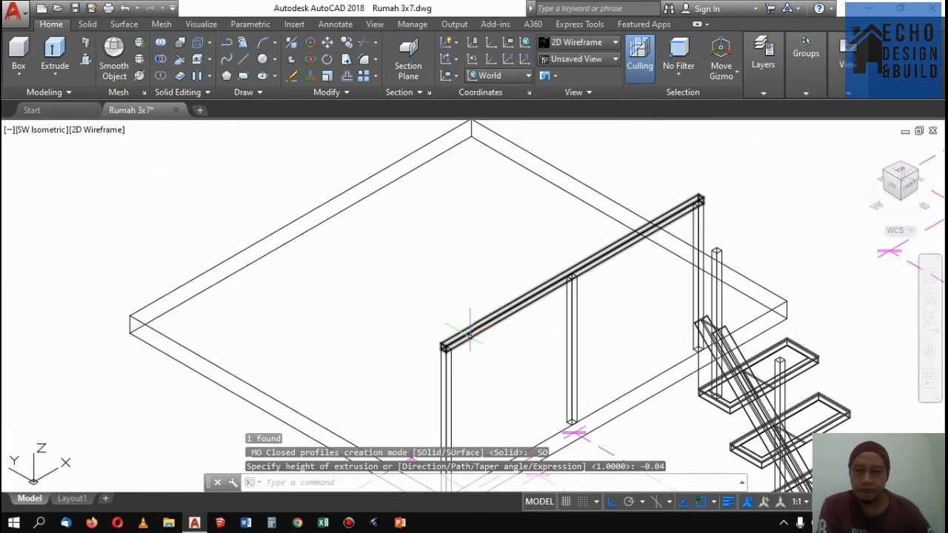
Move the handrail straight down by its upper end corner so that its top is flush with the corner post's top
left_click(470, 327)
scroll(470, 326, "up", 1)
scroll(411, 363, "up", 2)
scroll(435, 343, "up", 2)
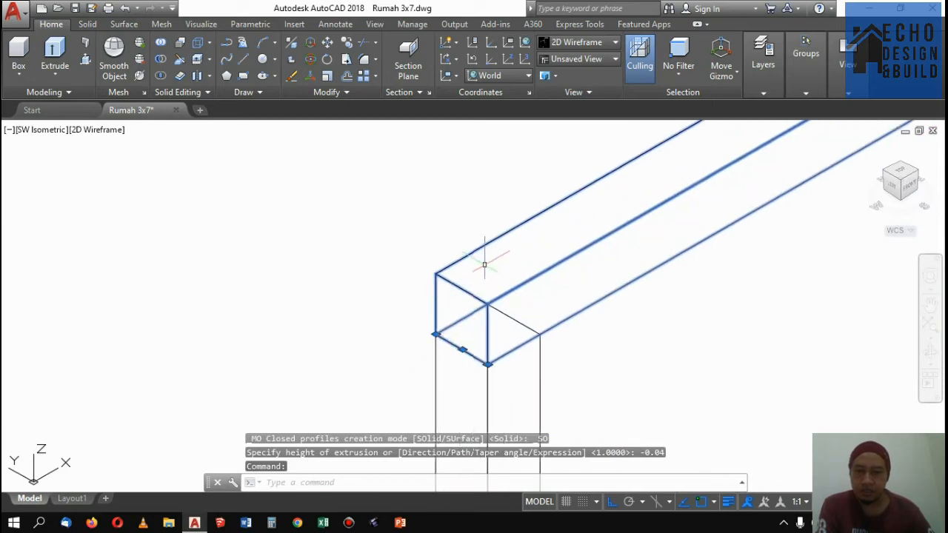
scroll(488, 272, "down", 3)
scroll(495, 284, "up", 3)
type("co")
key("space")
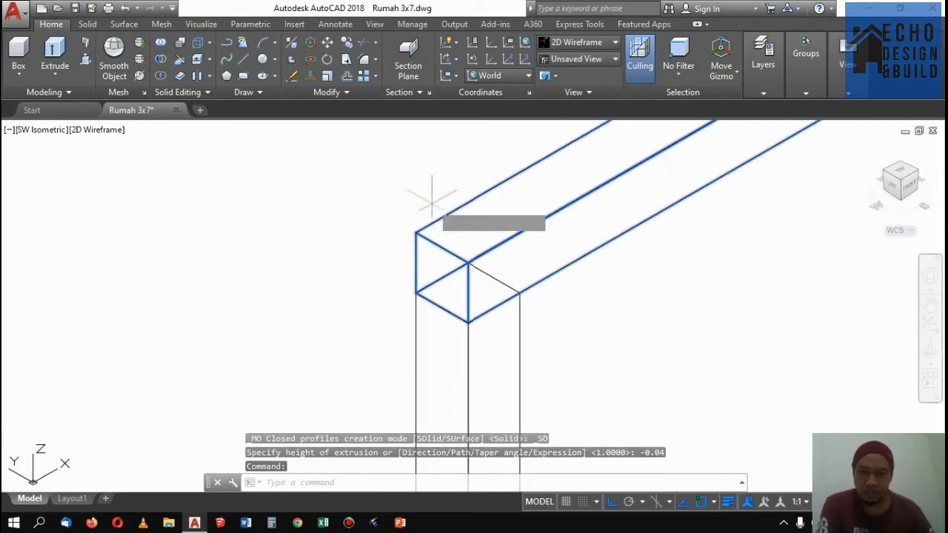
type("m")
key("space")
left_click(416, 231)
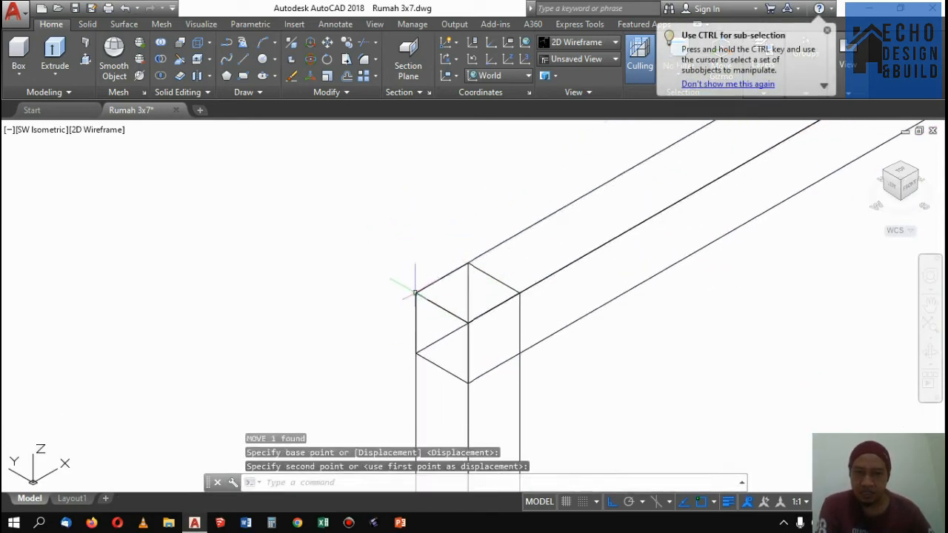
Check how the handrail meets the slab-edge posts at both of its ends
scroll(415, 293, "down", 5)
scroll(533, 220, "up", 2)
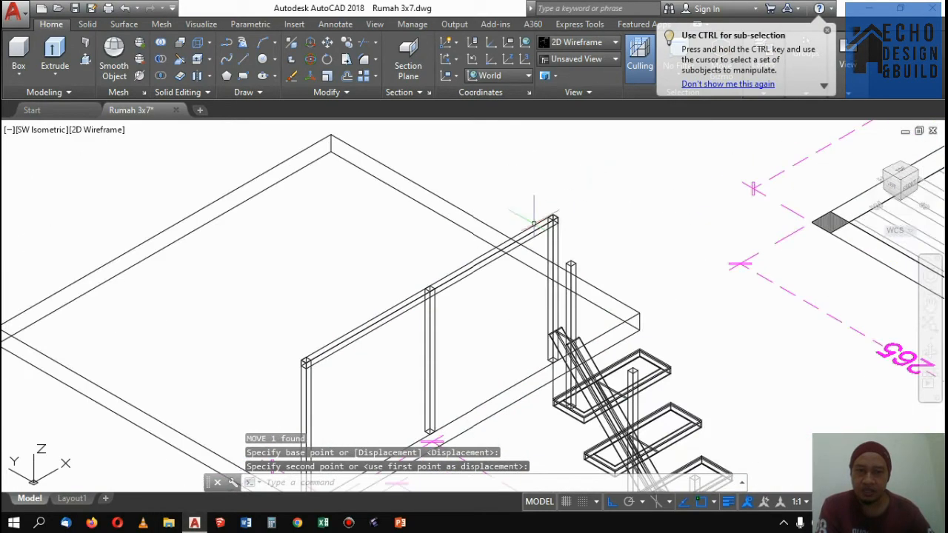
scroll(533, 221, "up", 3)
scroll(666, 197, "down", 2)
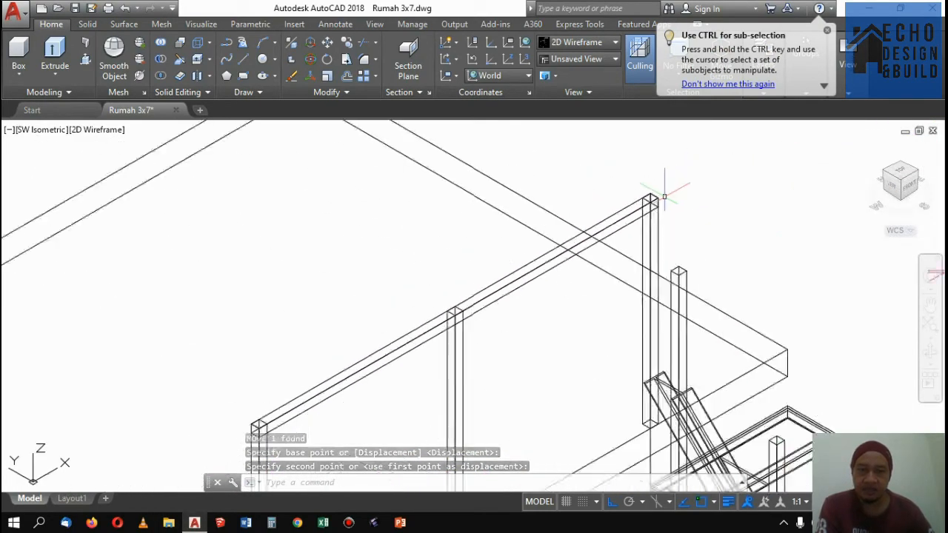
scroll(664, 197, "down", 3)
scroll(452, 311, "up", 5)
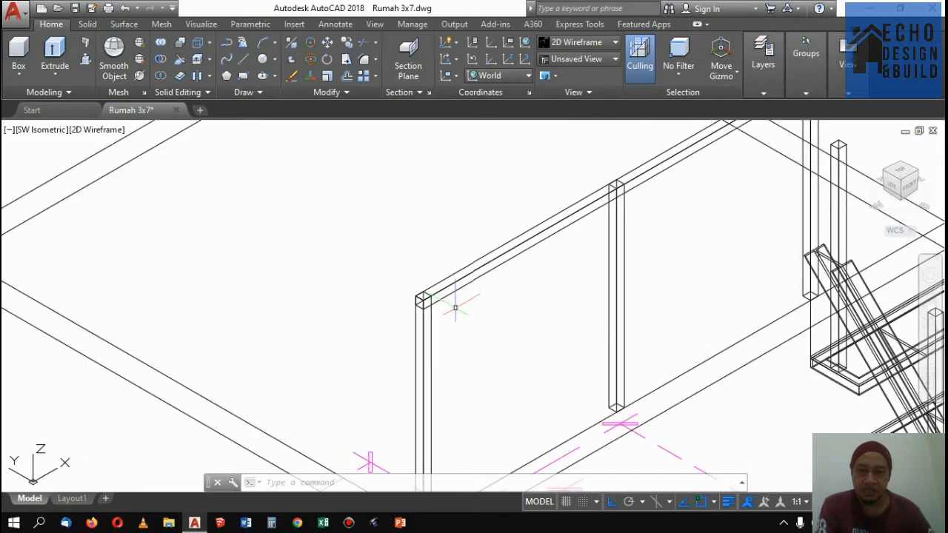
Examine the slab-edge handrail and the posts along the staircase, from the mezzanine down to the lowest tread
scroll(456, 307, "down", 2)
scroll(587, 262, "up", 2)
scroll(592, 237, "down", 4)
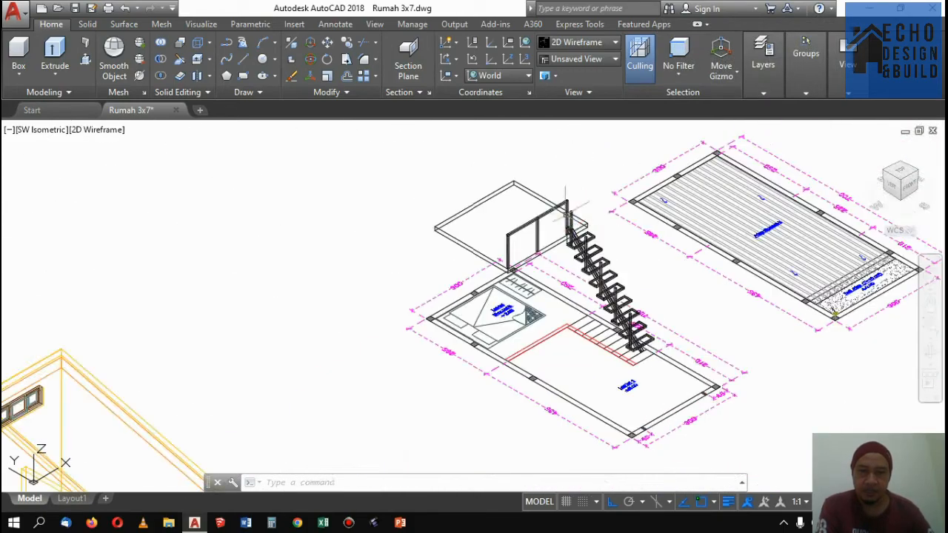
scroll(648, 331, "up", 4)
scroll(649, 331, "down", 4)
scroll(644, 326, "up", 4)
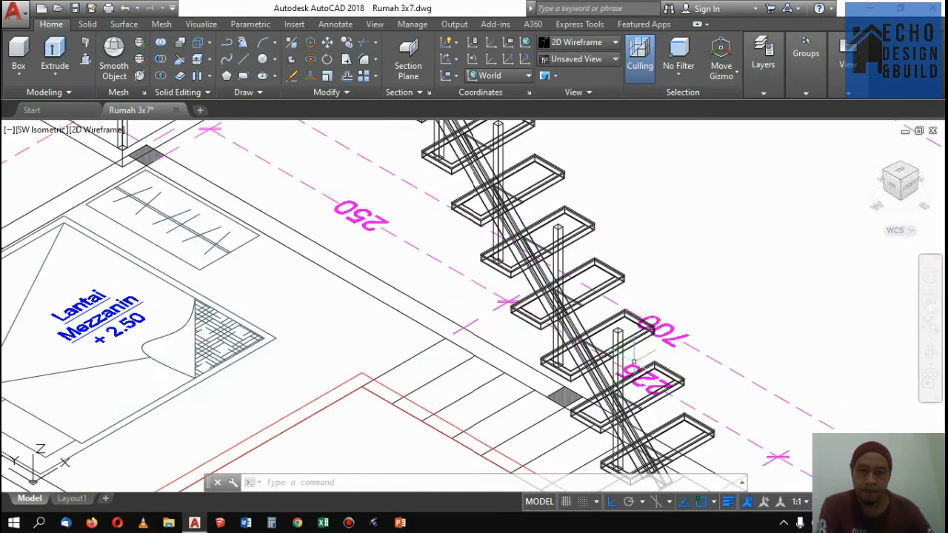
scroll(635, 317, "down", 4)
scroll(633, 304, "up", 3)
scroll(578, 185, "down", 4)
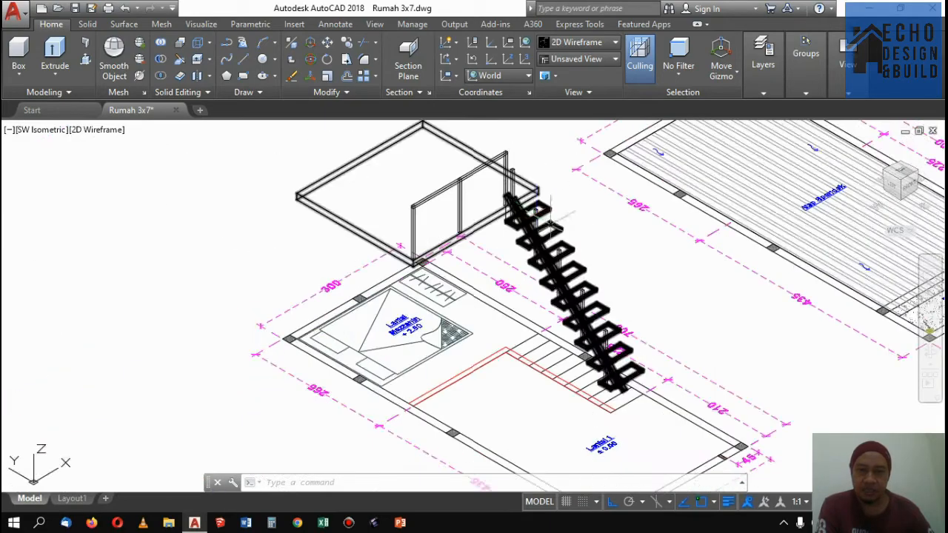
scroll(548, 207, "up", 4)
scroll(561, 201, "down", 4)
scroll(559, 210, "up", 4)
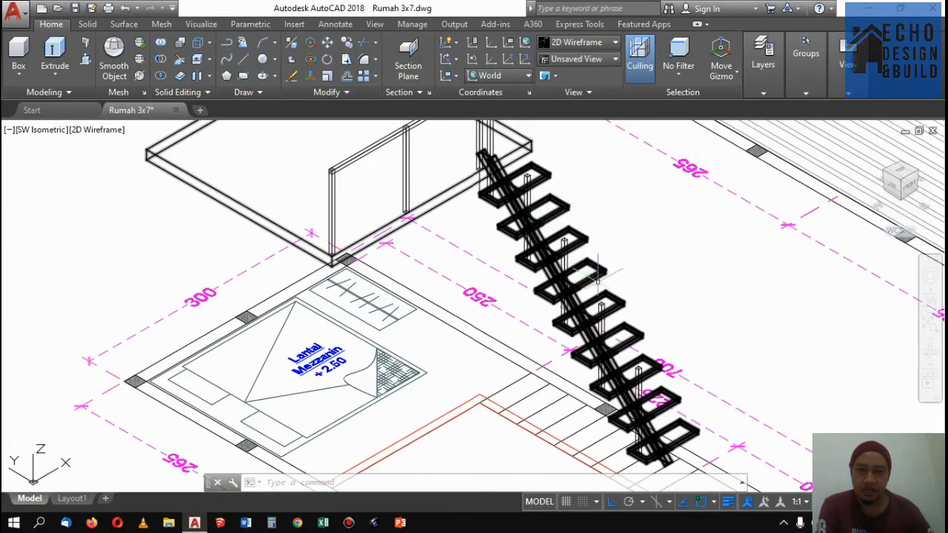
scroll(597, 272, "down", 4)
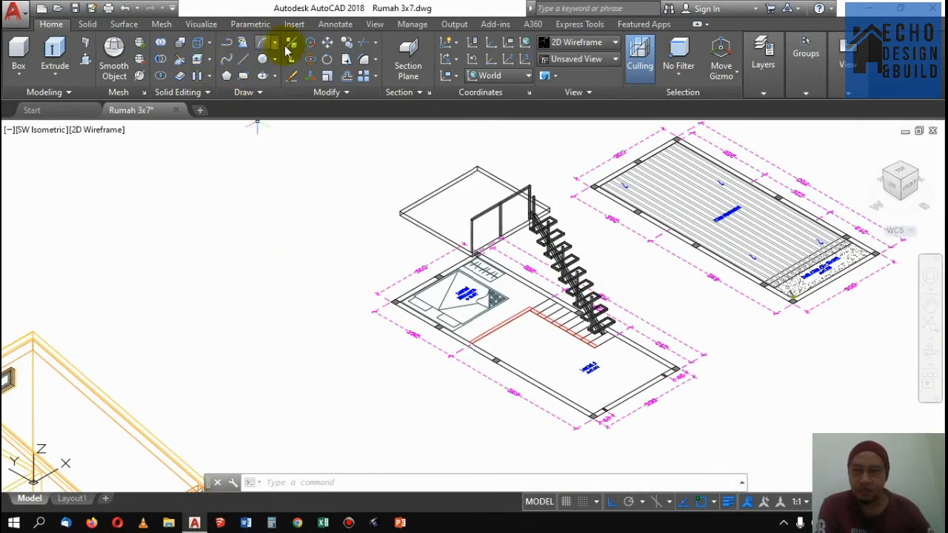
scroll(622, 287, "up", 5)
scroll(585, 289, "down", 5)
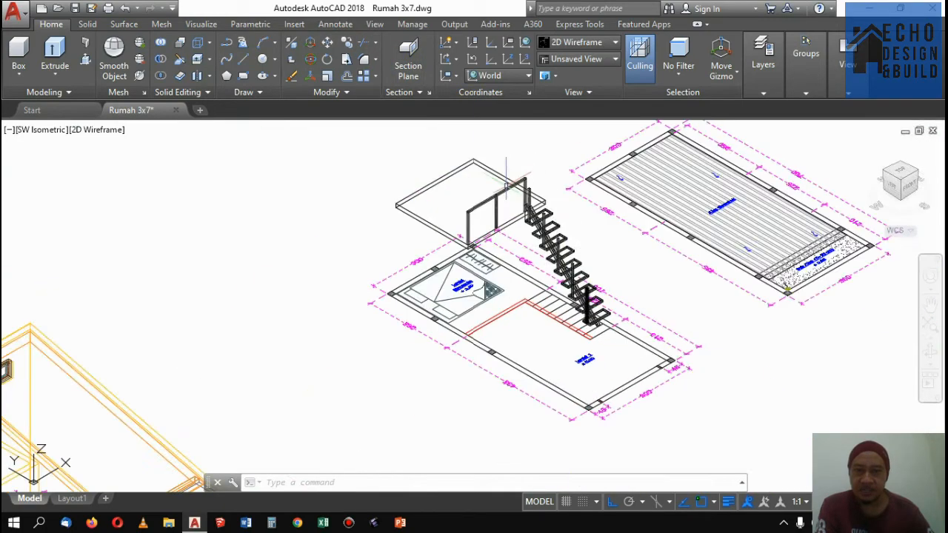
scroll(524, 176, "up", 2)
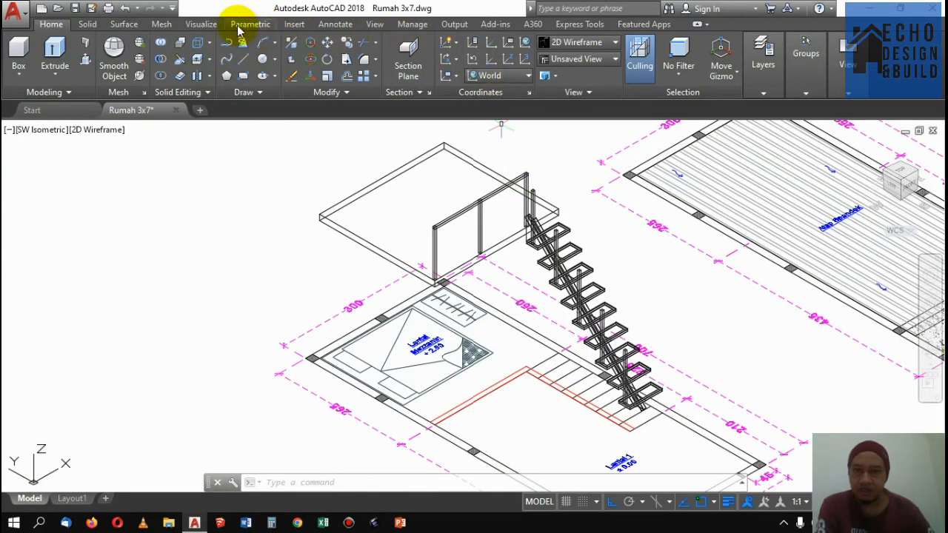
Draw a 3D polyline between the top edge midpoints of the lowest and uppermost stair posts, continuing across the uppermost post's top
left_click(88, 24)
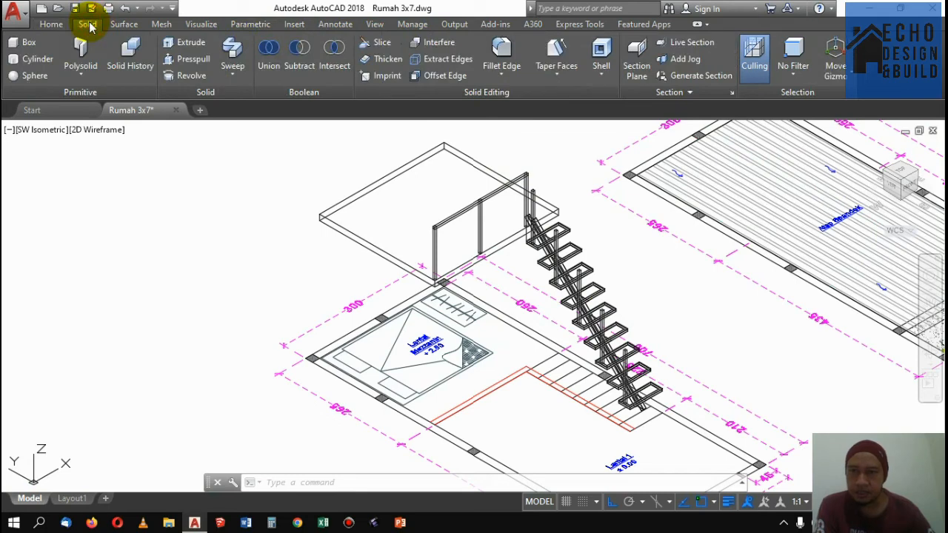
left_click(51, 25)
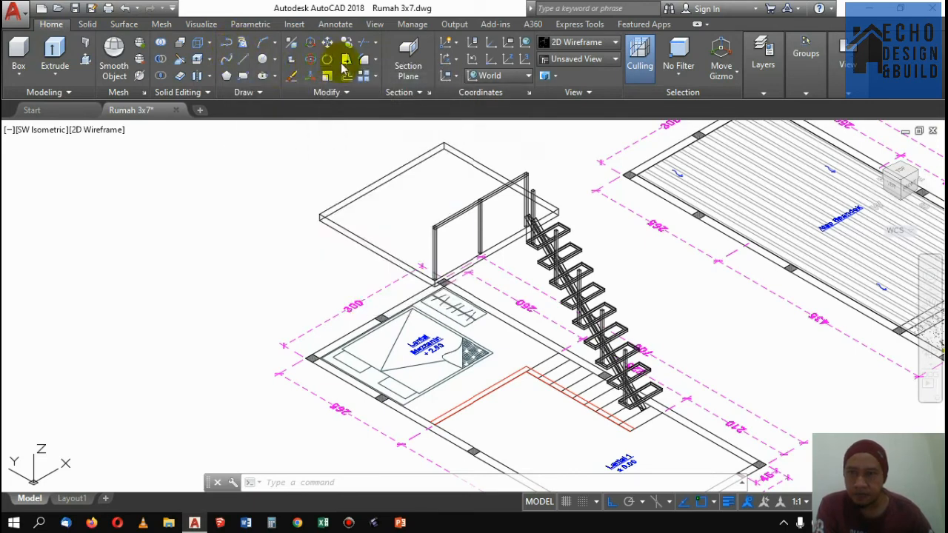
left_click(240, 46)
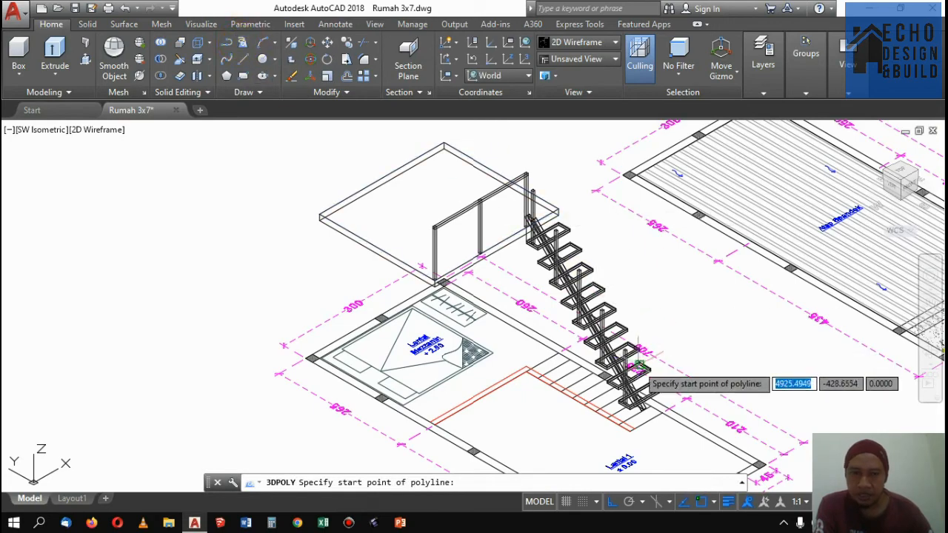
scroll(622, 347, "up", 5)
scroll(621, 344, "up", 5)
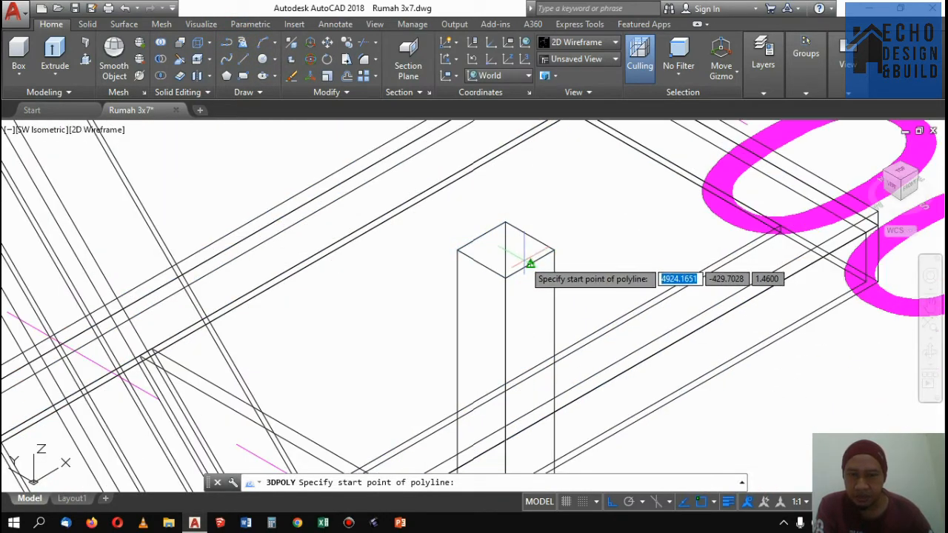
left_click(530, 262)
scroll(548, 311, "down", 6)
scroll(519, 222, "up", 3)
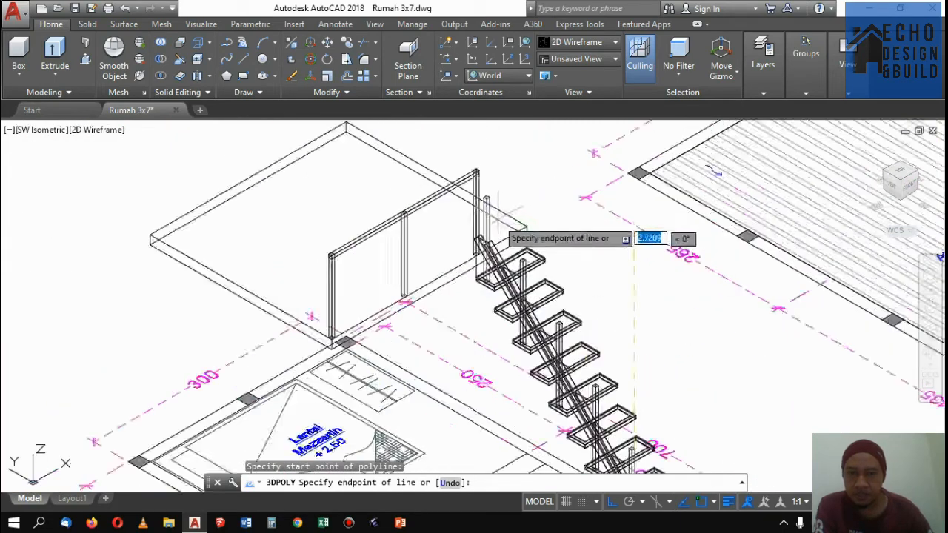
scroll(499, 214, "up", 5)
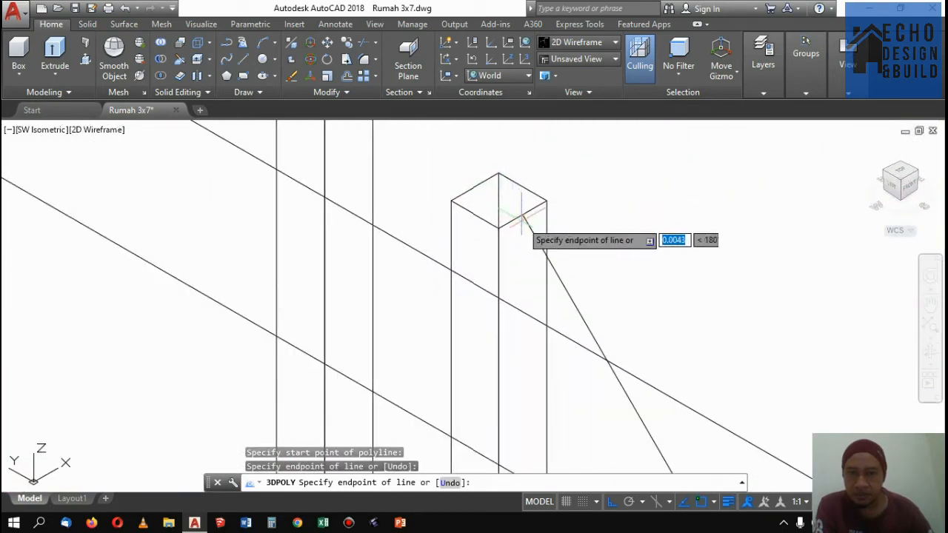
scroll(522, 220, "down", 6)
scroll(503, 212, "up", 2)
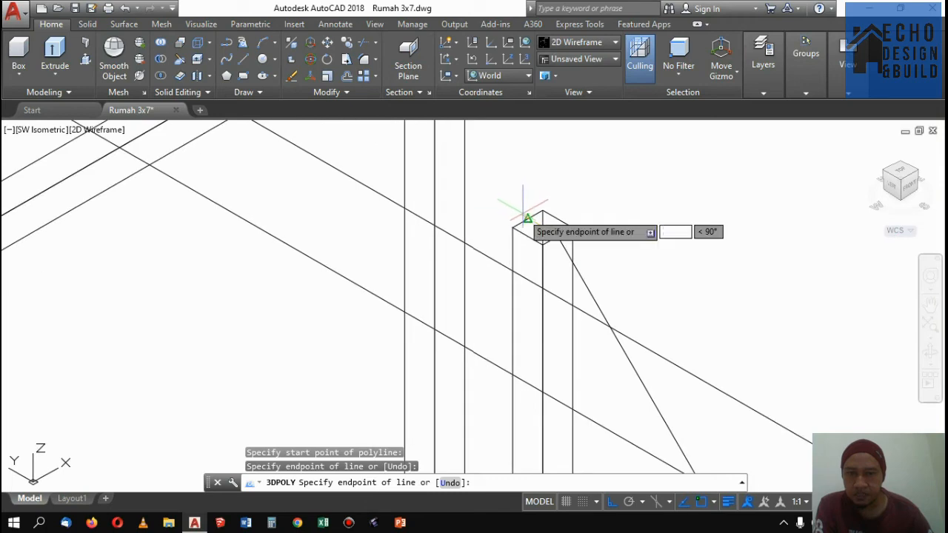
left_click(527, 218)
key("Return")
left_click(534, 224)
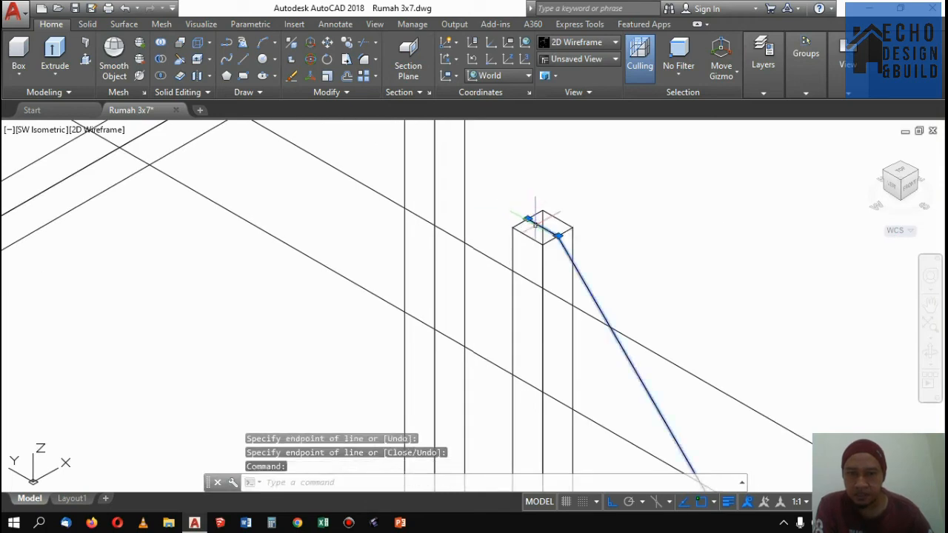
left_click(527, 218)
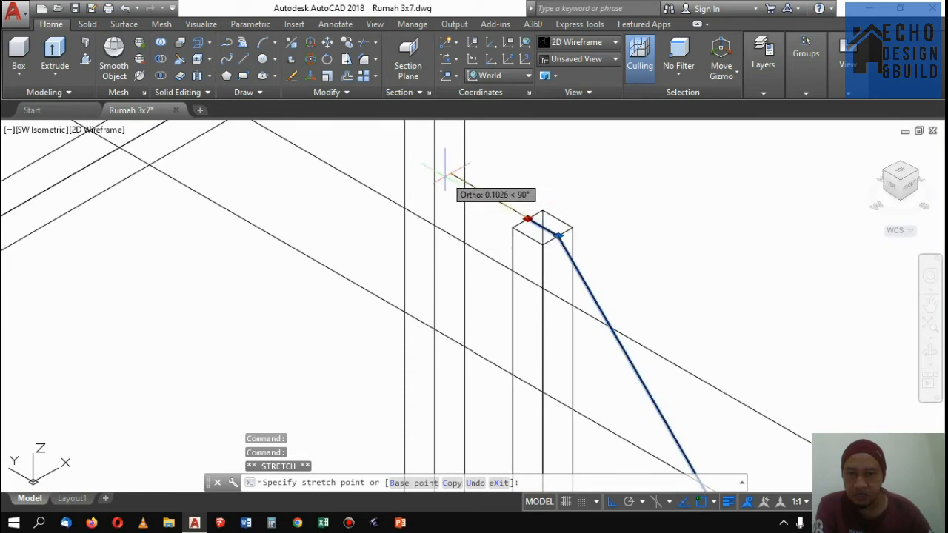
scroll(439, 177, "up", 5)
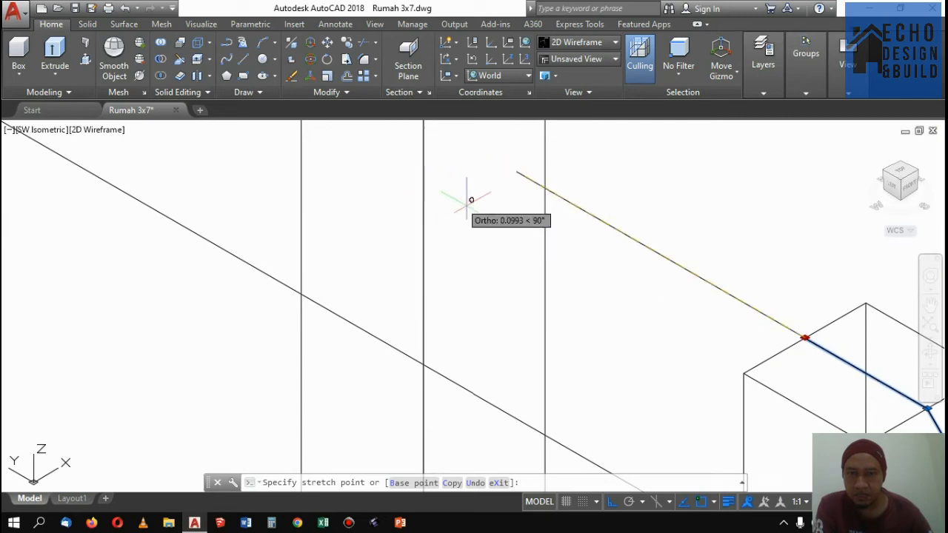
scroll(458, 191, "down", 6)
scroll(452, 198, "up", 1)
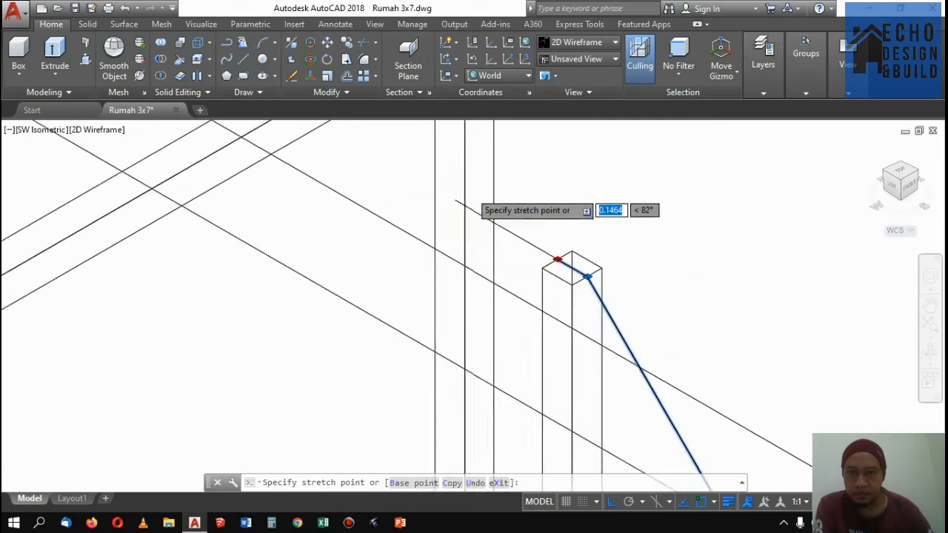
scroll(496, 224, "down", 5)
scroll(474, 192, "up", 6)
scroll(504, 200, "down", 3)
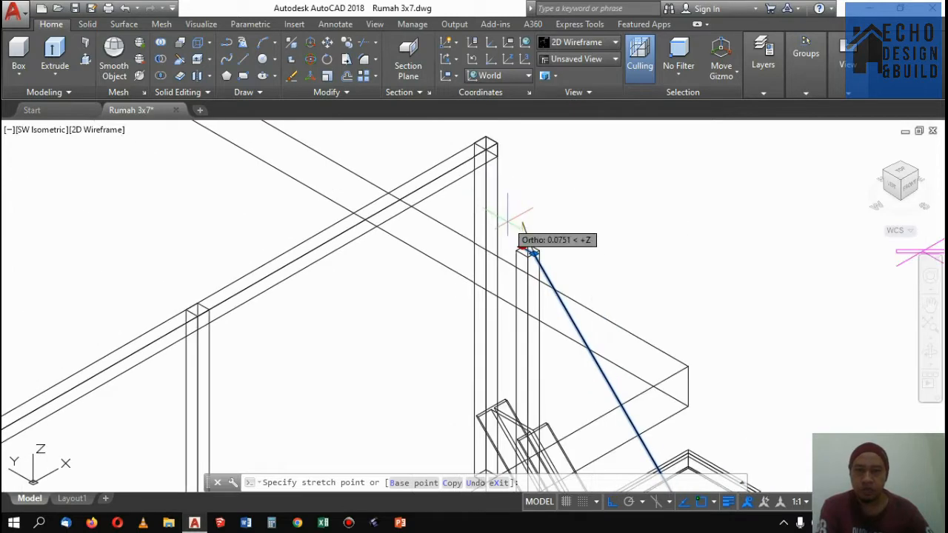
scroll(520, 223, "up", 2)
scroll(505, 244, "up", 2)
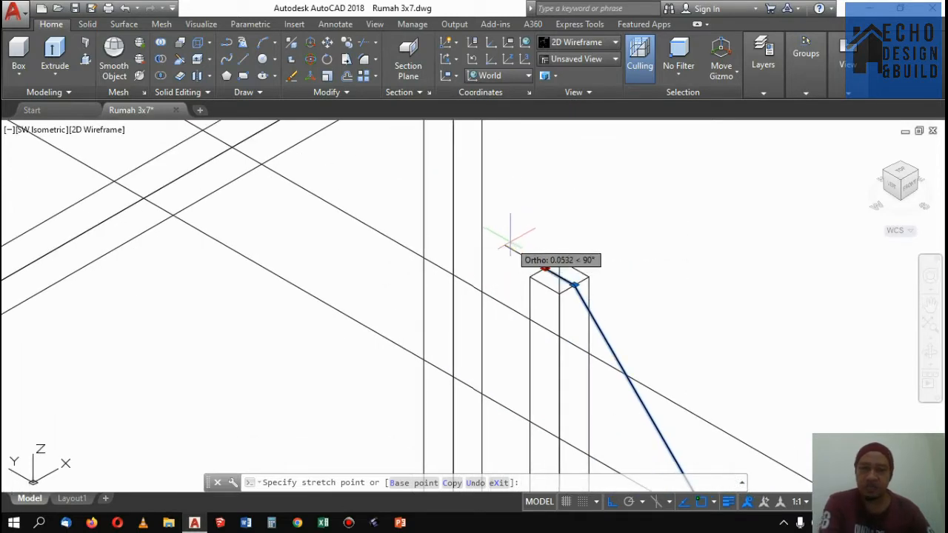
key("Escape")
scroll(570, 280, "down", 1)
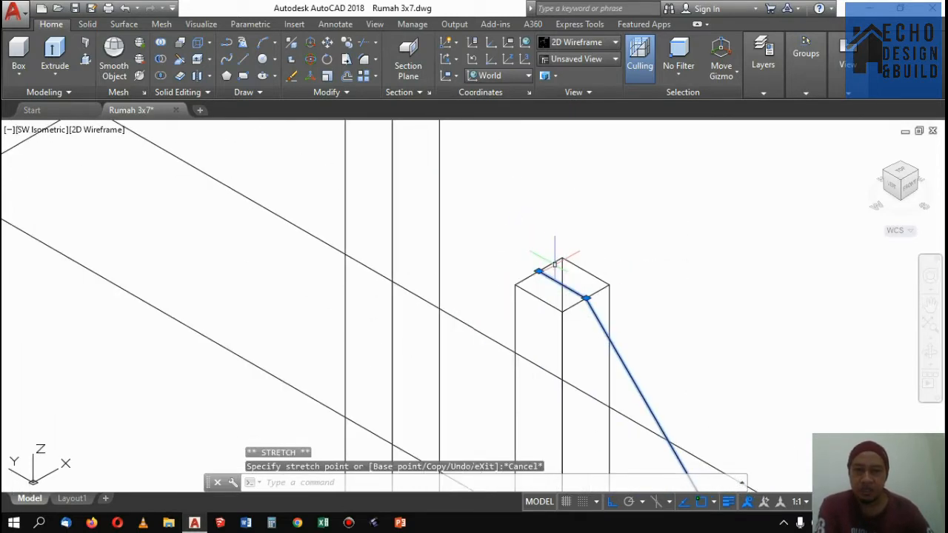
scroll(549, 280, "down", 1)
key("Escape")
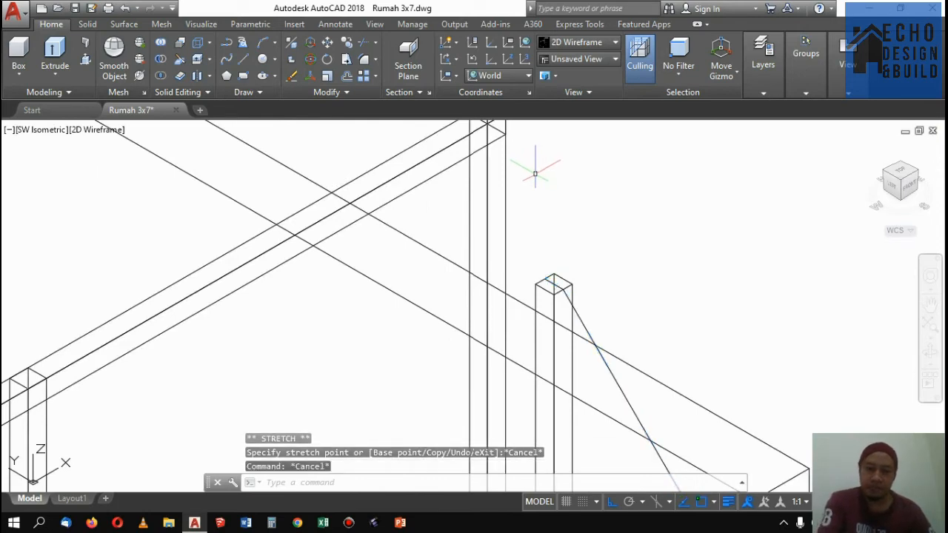
Draw a vertical helper line down the middle of the stair-side face of the slab-edge end post, from its top edge to its base
type("l")
key("Return")
scroll(538, 244, "up", 5)
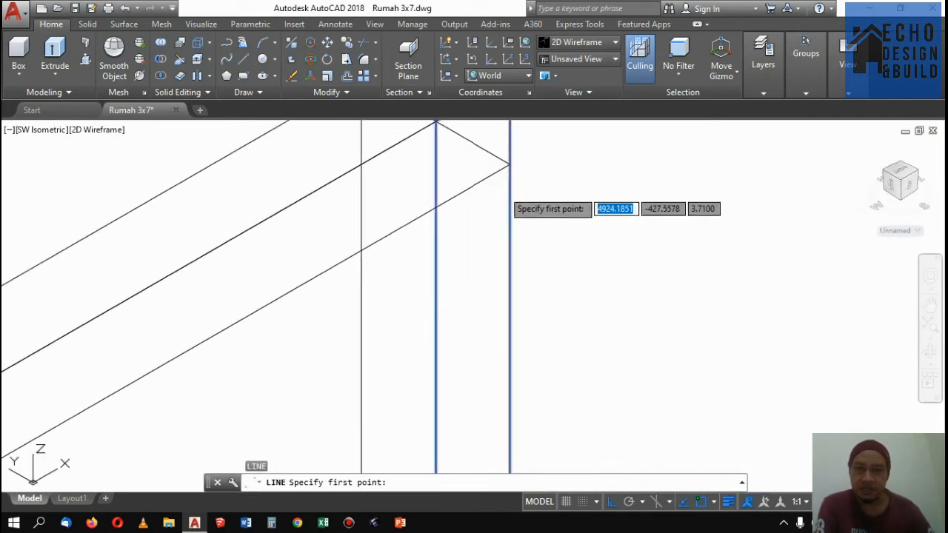
scroll(479, 234, "down", 3)
scroll(485, 222, "up", 2)
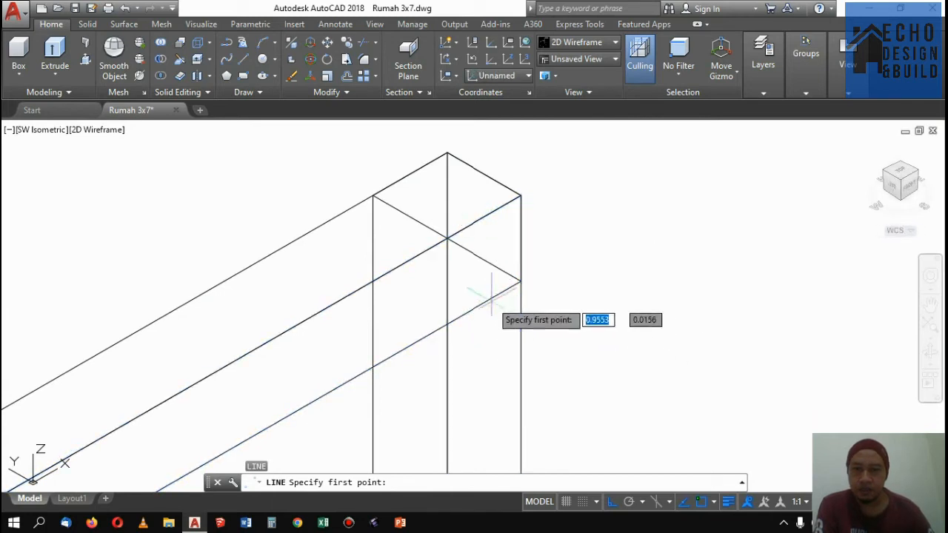
left_click(484, 217)
scroll(484, 233, "down", 5)
scroll(478, 399, "up", 4)
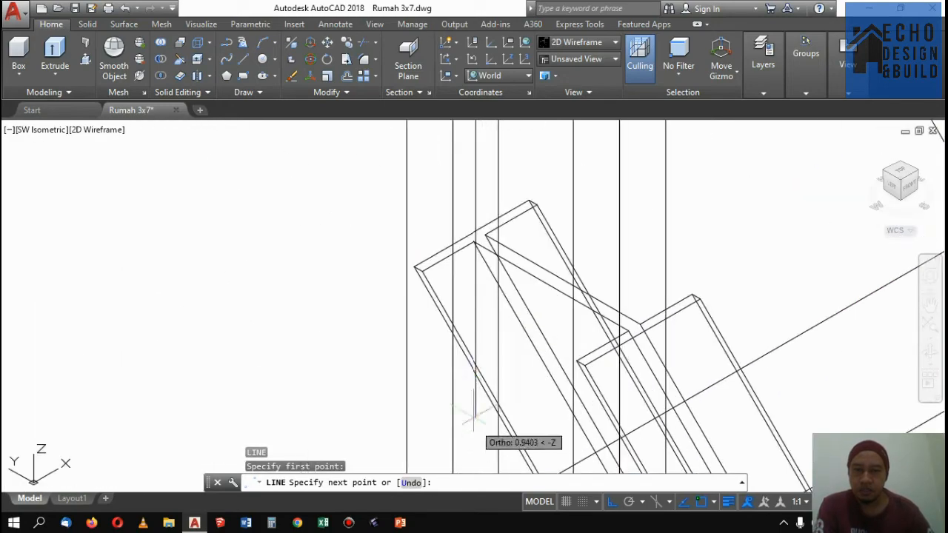
scroll(471, 370, "down", 4)
scroll(518, 226, "up", 4)
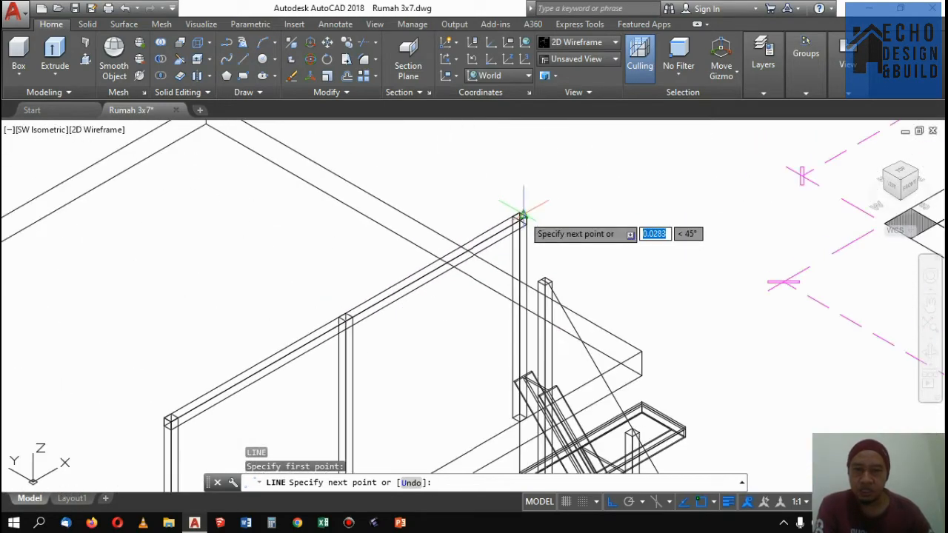
scroll(523, 216, "down", 4)
scroll(522, 348, "up", 6)
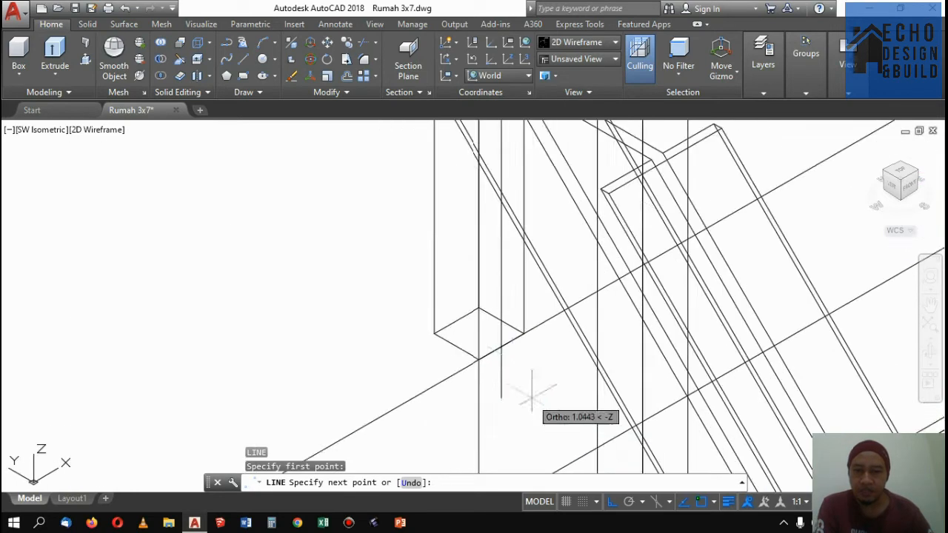
left_click(500, 346)
key("Return")
Stretch the upper end of the 3D polyline horizontally to meet the vertical helper line on the slab-edge end post
scroll(518, 370, "down", 4)
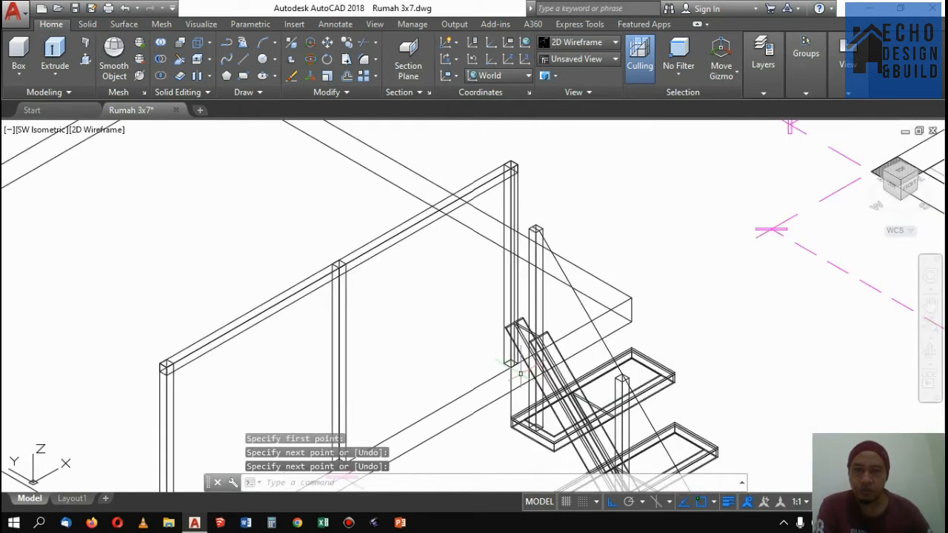
scroll(539, 222, "up", 5)
scroll(538, 259, "down", 1)
scroll(539, 263, "up", 1)
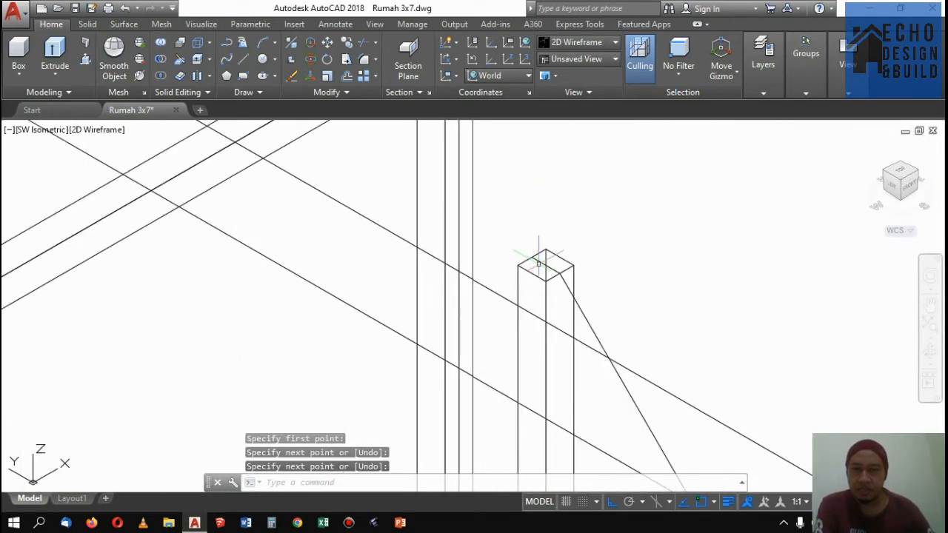
left_click(538, 263)
left_click(532, 258)
left_click(531, 257)
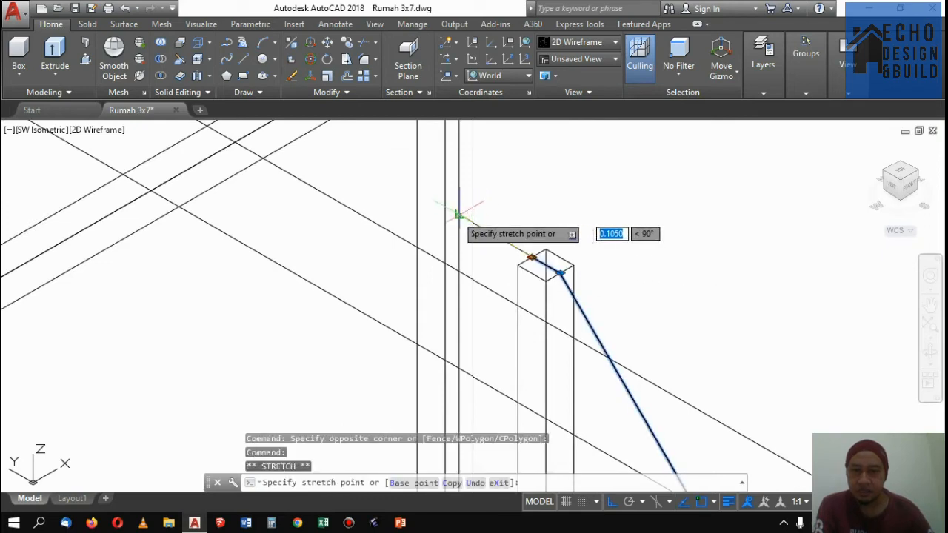
scroll(459, 214, "down", 3)
key("Escape")
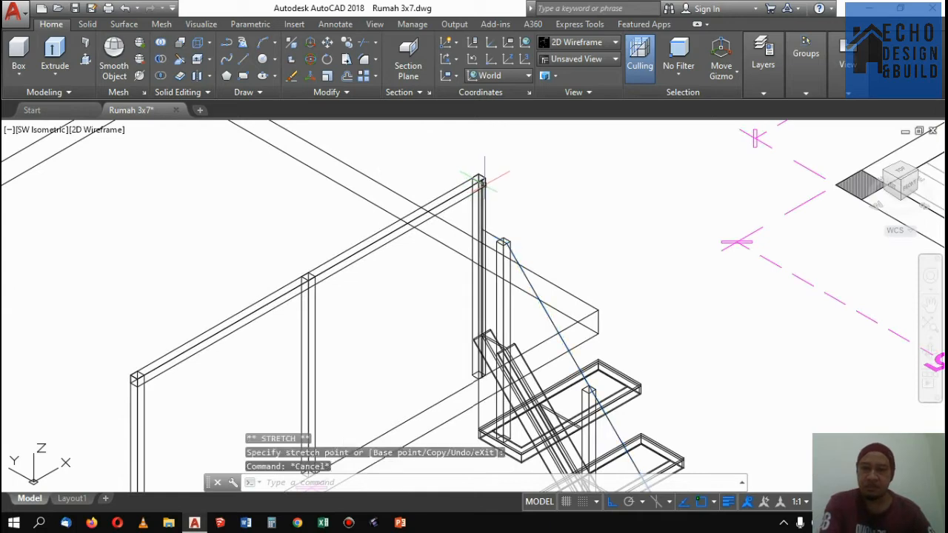
Delete the vertical helper line on the face of the slab-edge end post
scroll(479, 182, "up", 3)
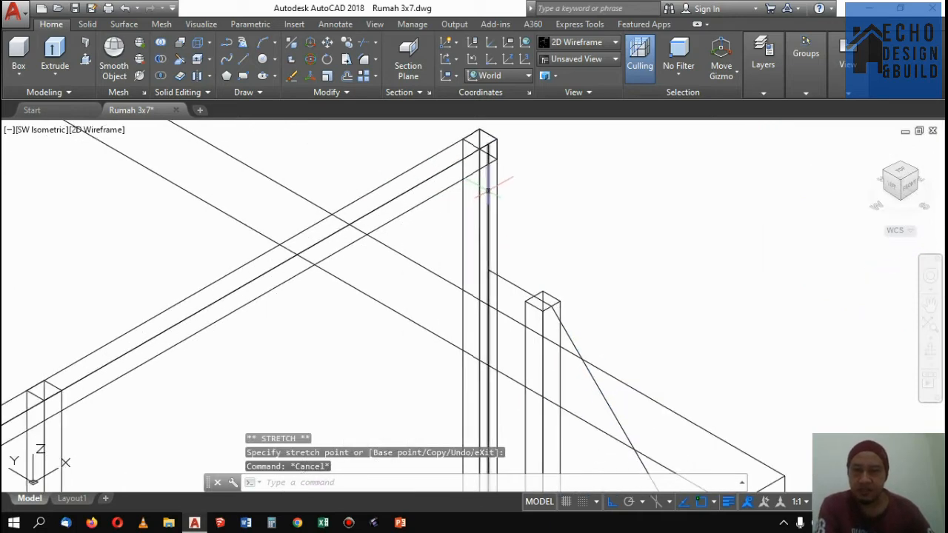
left_click(488, 190)
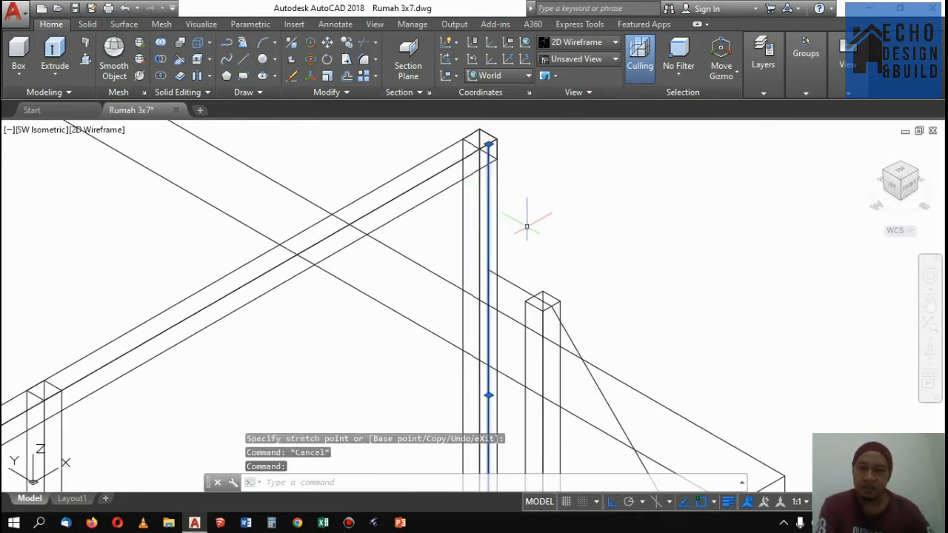
scroll(527, 226, "down", 3)
scroll(534, 222, "up", 2)
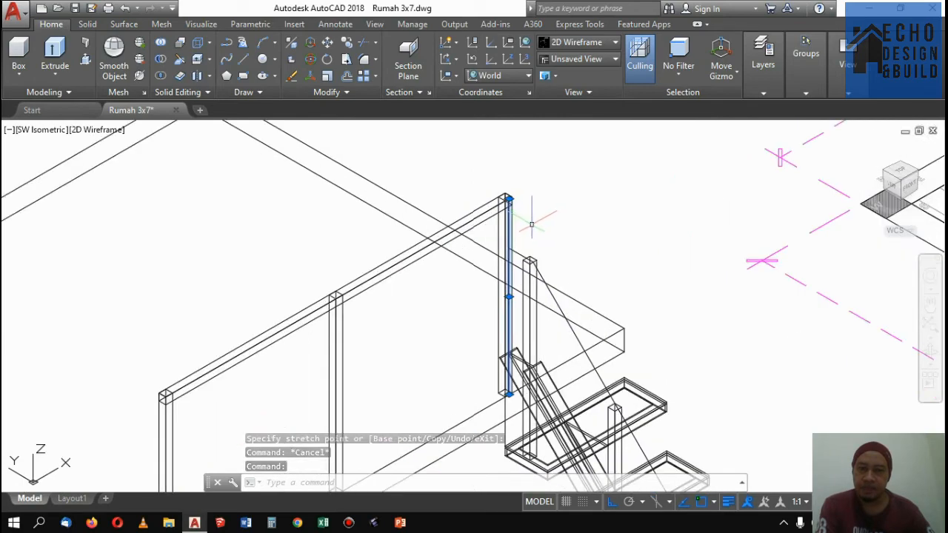
key("Delete")
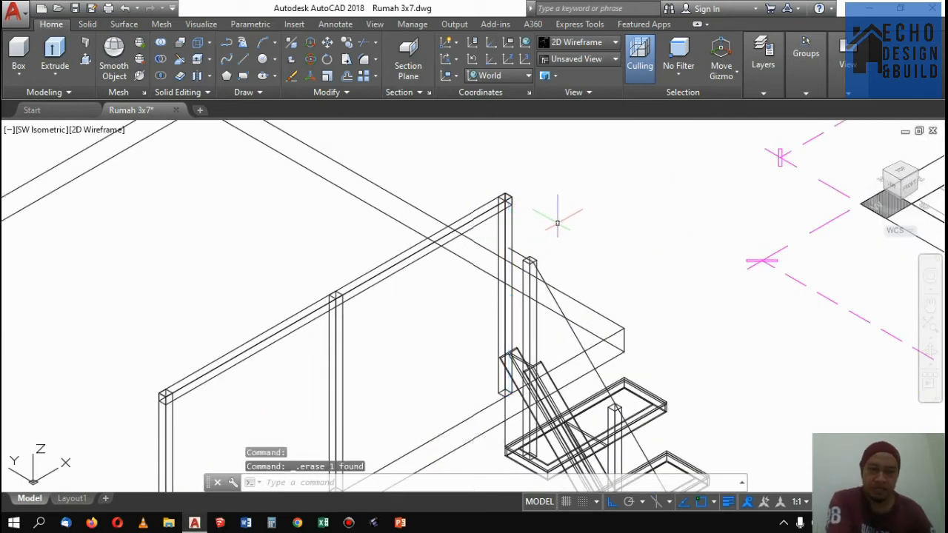
Examine the 3D polyline along the stair posts, from the lowest post up to the slab-edge end post
scroll(556, 222, "down", 5)
scroll(570, 207, "up", 8)
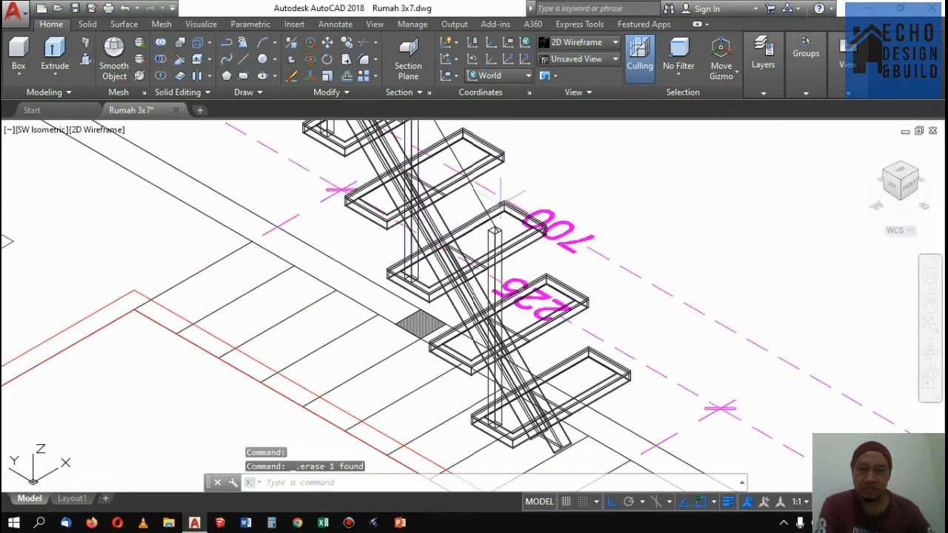
scroll(499, 191, "up", 3)
scroll(474, 215, "down", 6)
scroll(452, 237, "up", 7)
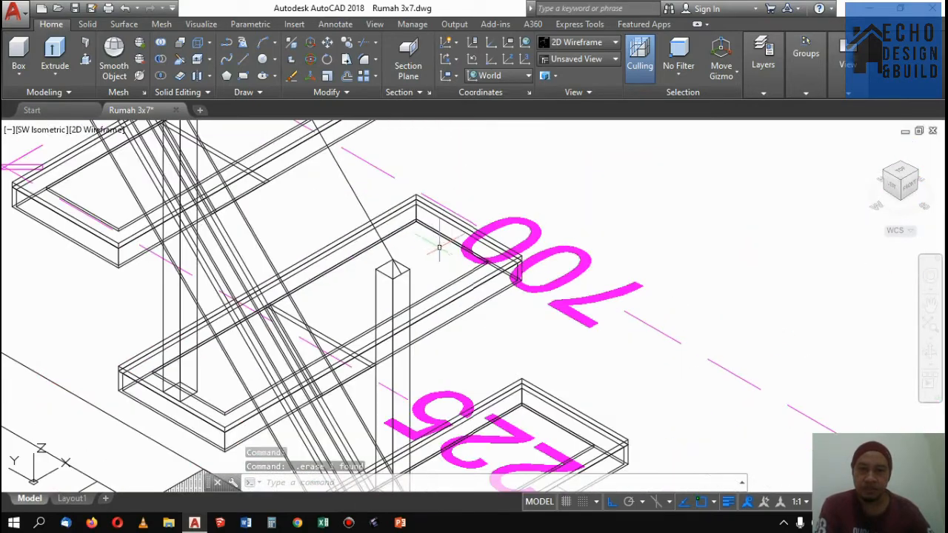
scroll(439, 248, "down", 3)
scroll(459, 243, "up", 5)
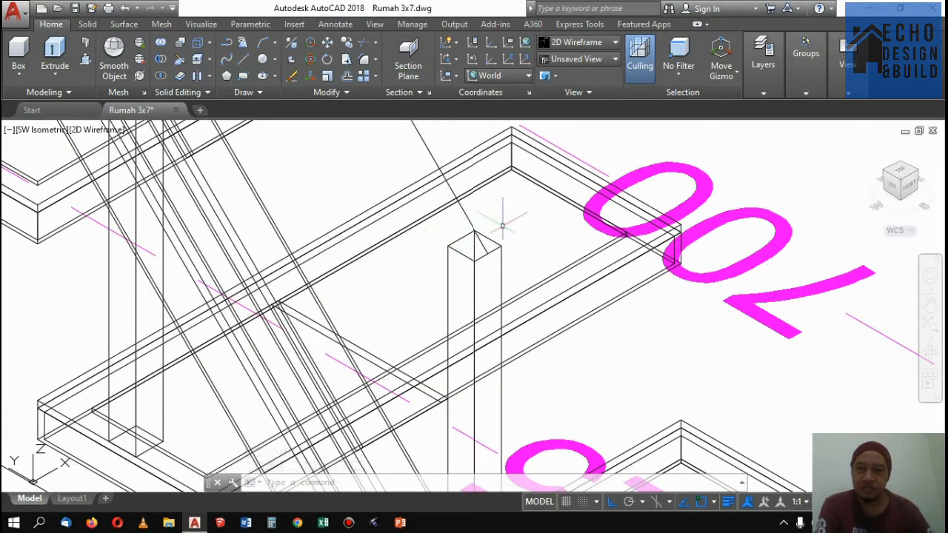
scroll(466, 222, "down", 6)
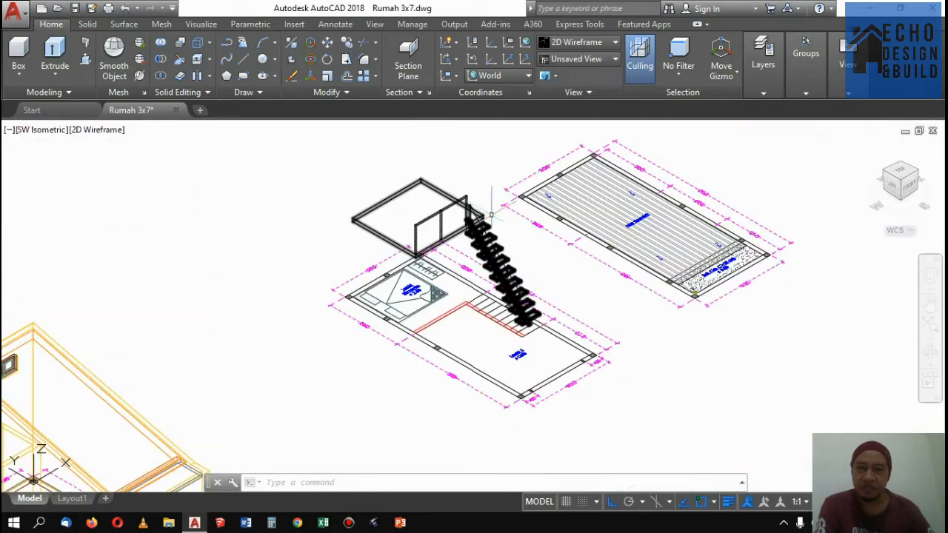
scroll(489, 208, "up", 3)
scroll(492, 205, "down", 3)
scroll(511, 211, "up", 4)
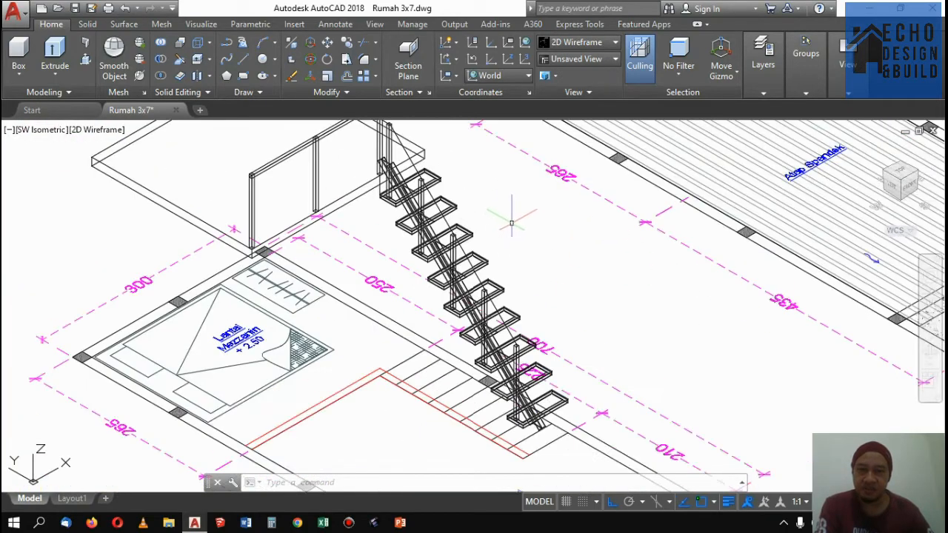
scroll(510, 212, "down", 5)
scroll(443, 187, "up", 5)
scroll(442, 187, "up", 4)
scroll(414, 177, "down", 4)
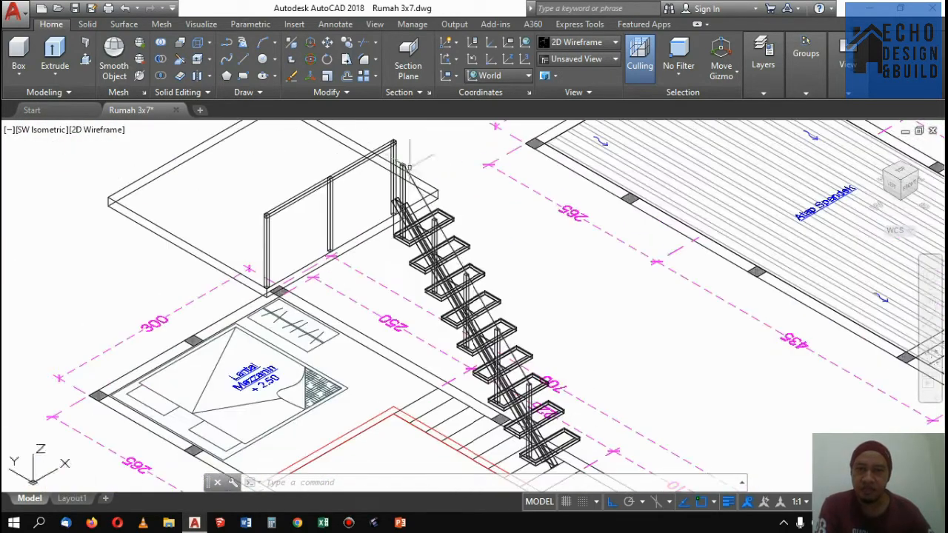
scroll(403, 166, "up", 6)
scroll(392, 148, "down", 4)
scroll(412, 184, "up", 3)
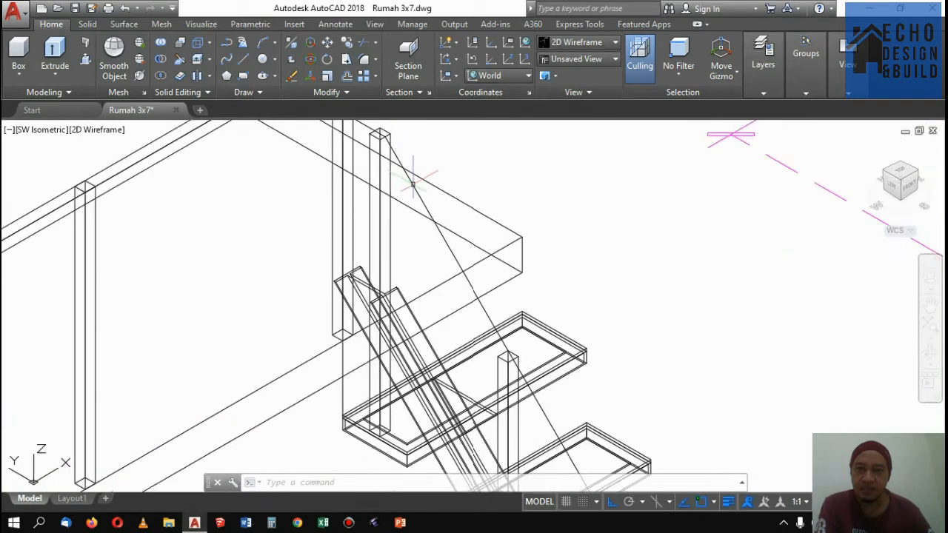
scroll(419, 219, "down", 4)
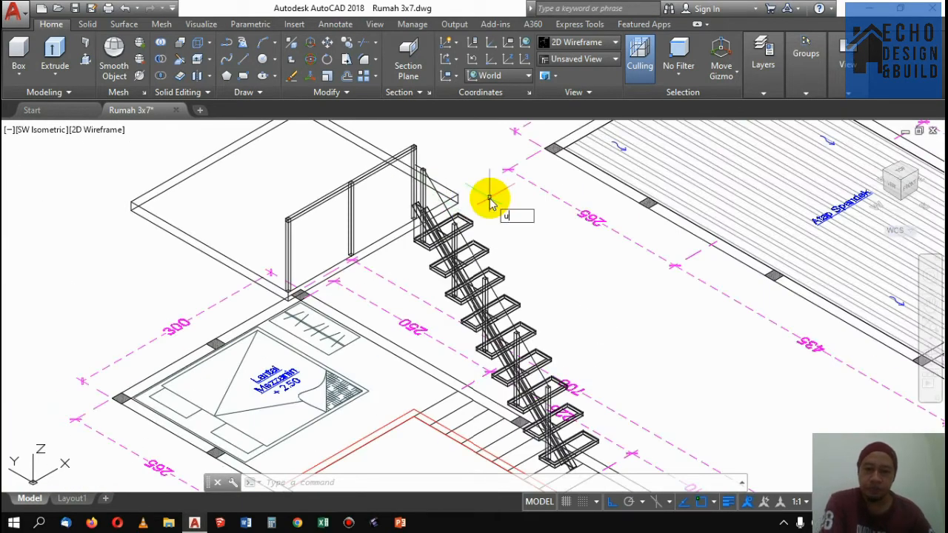
Rotate the UCS 90° about its Z axis
type("cs")
key("Return")
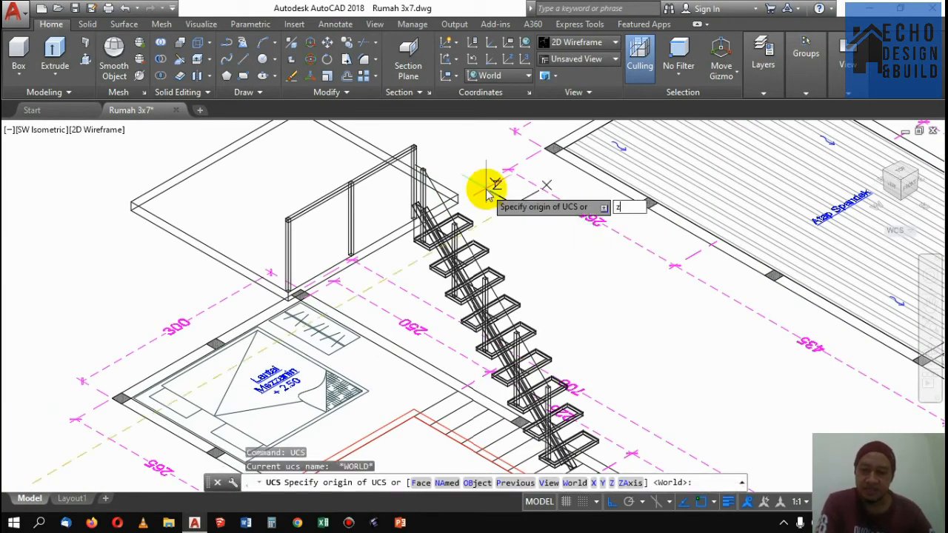
type("z")
key("Return")
scroll(518, 215, "down", 3)
scroll(548, 271, "up", 5)
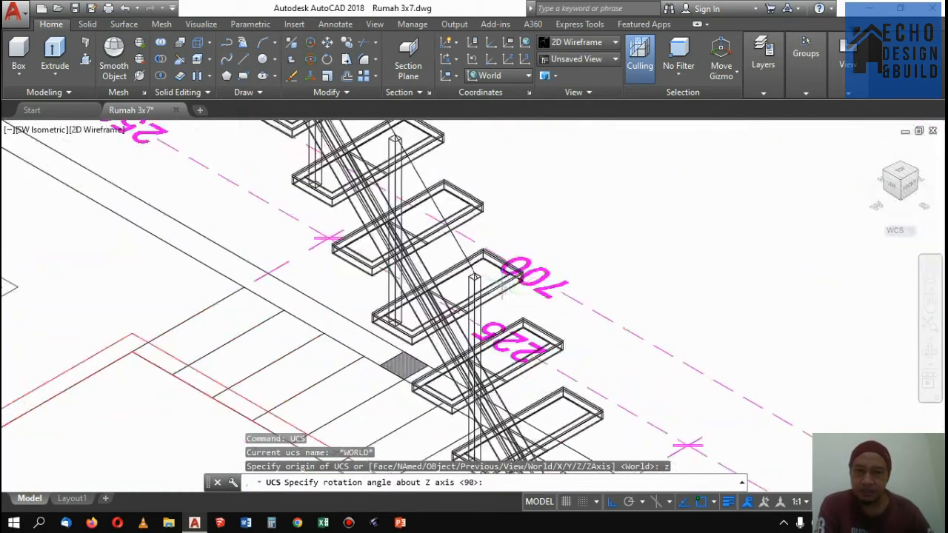
scroll(503, 285, "up", 6)
key("Return")
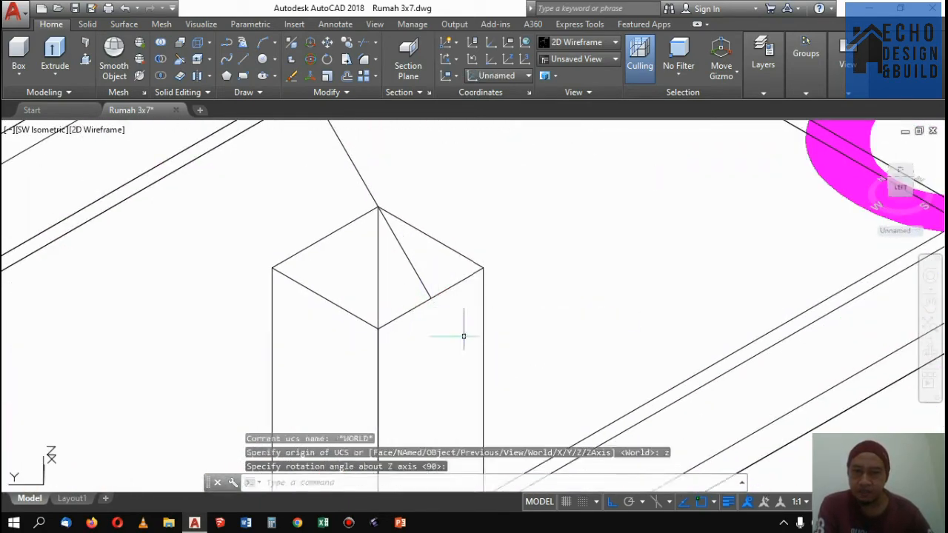
scroll(463, 337, "down", 6)
scroll(409, 220, "up", 3)
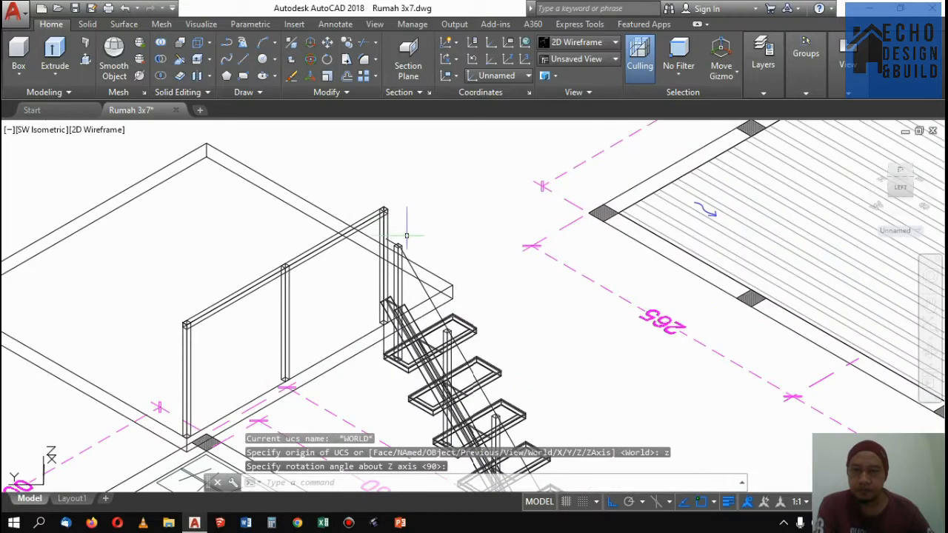
Align the UCS Z axis with the sloped polyline, with its origin at the polyline's lower end and Z pointing to its vertex on the uppermost stair post
type("uc")
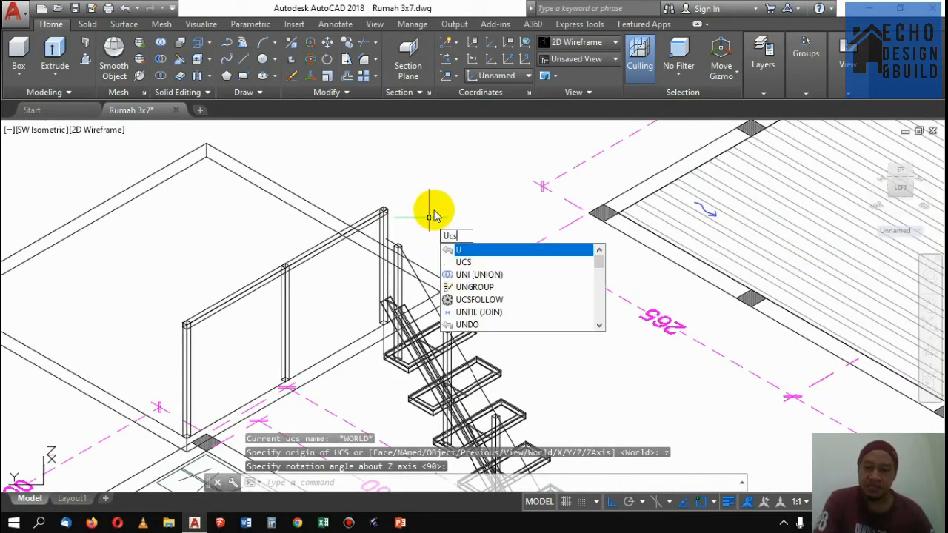
key("Return")
type("za")
key("Return")
scroll(489, 311, "down", 5)
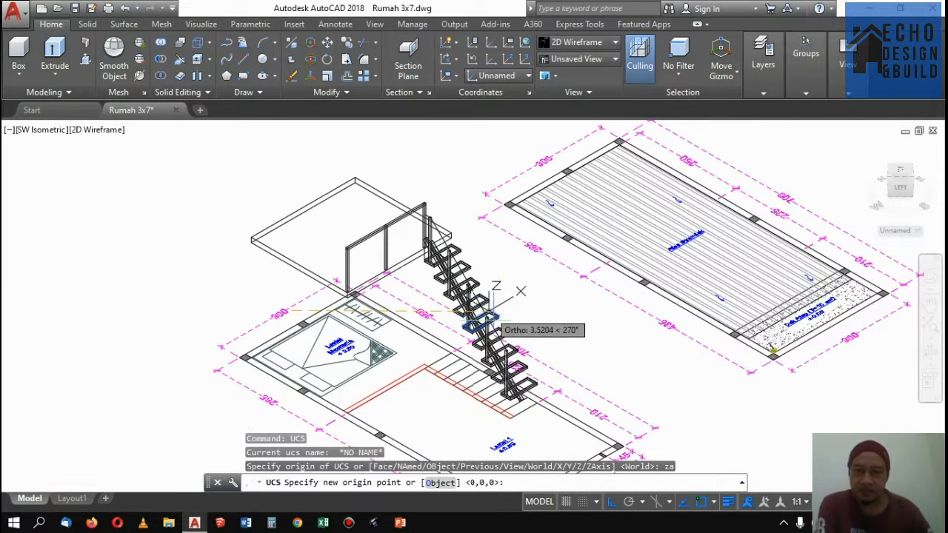
scroll(500, 326, "up", 10)
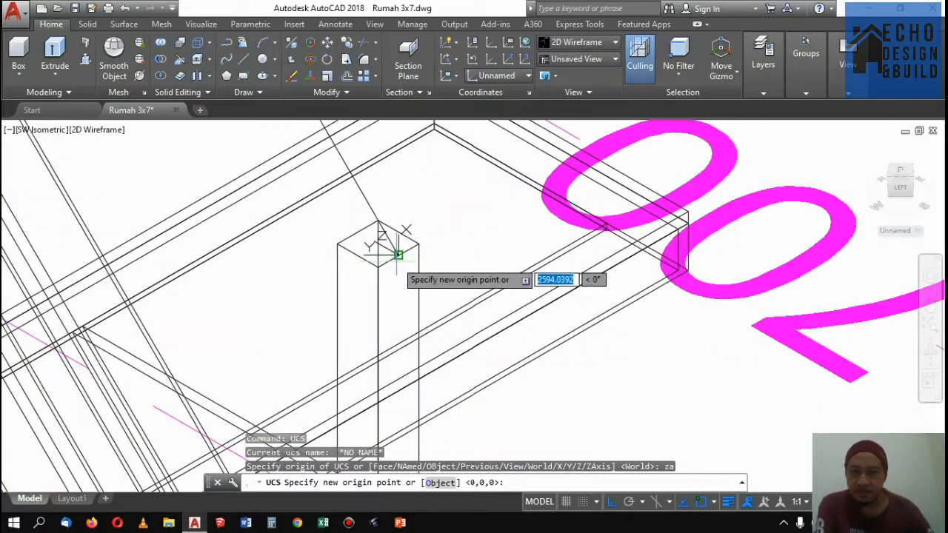
left_click(418, 243)
scroll(444, 341, "down", 5)
scroll(444, 348, "up", 10)
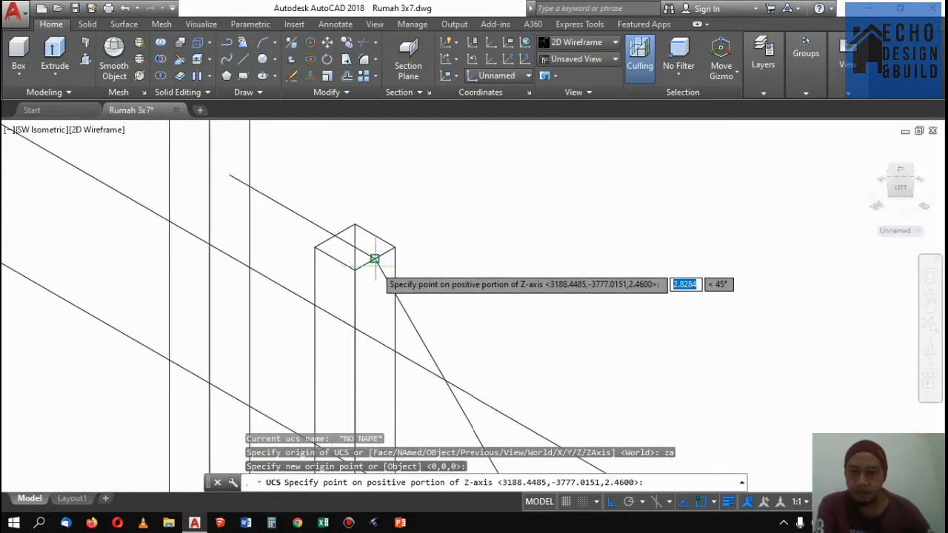
left_click(373, 262)
scroll(397, 205, "down", 8)
scroll(415, 296, "up", 10)
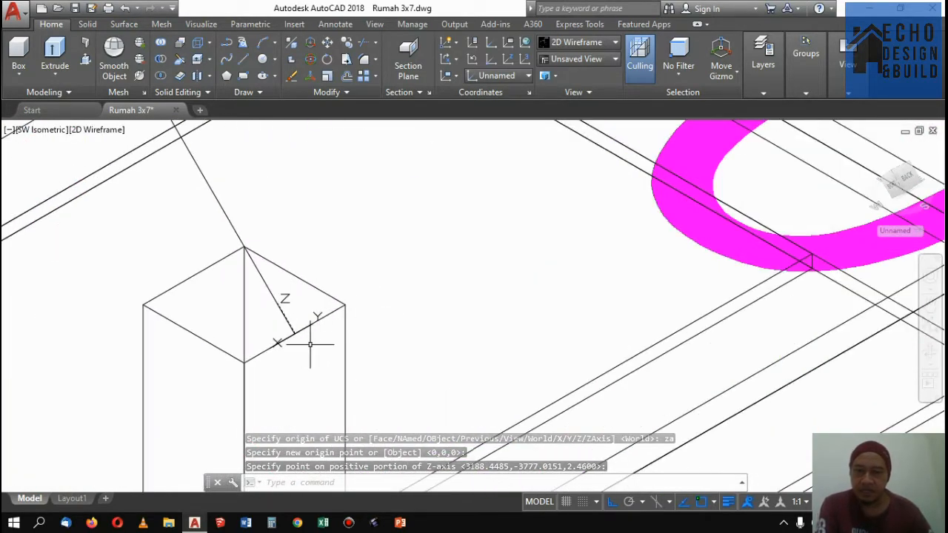
left_click(311, 339)
type("rec")
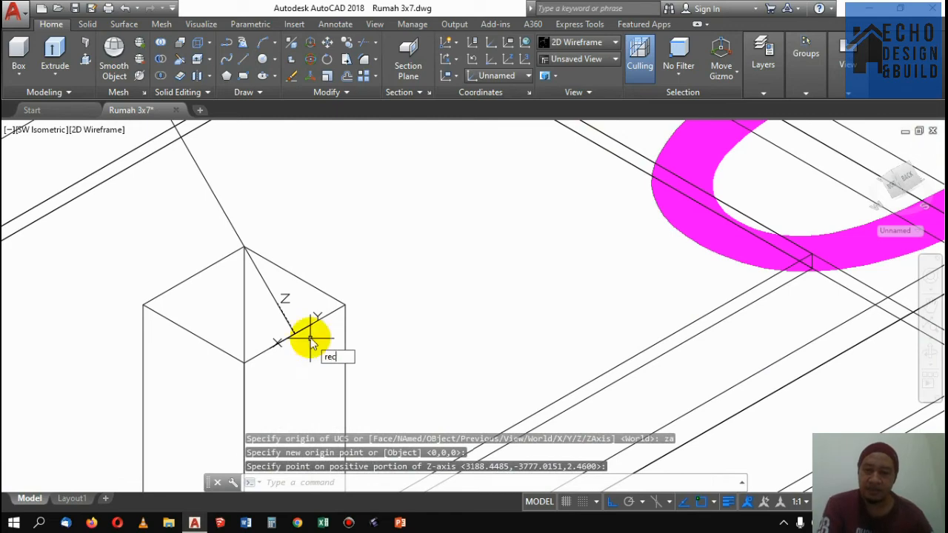
key("Return")
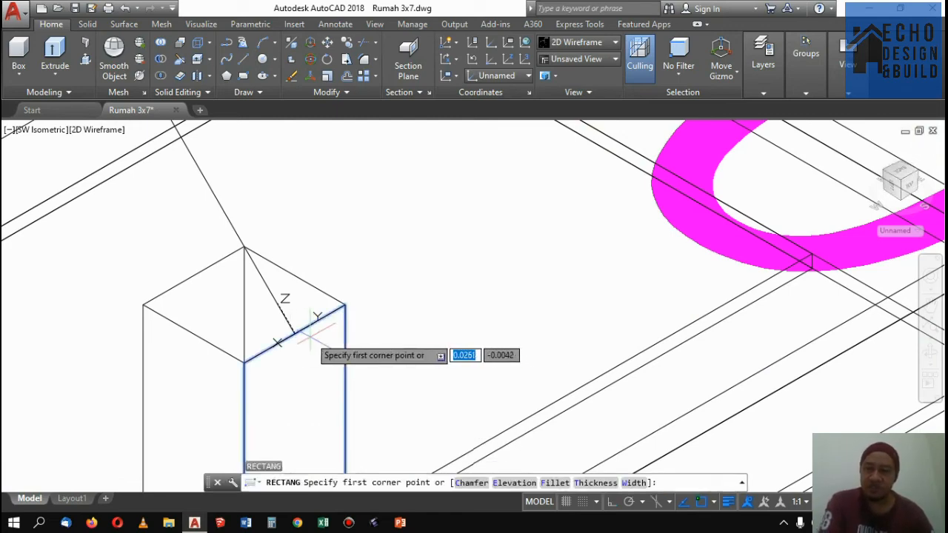
key("Escape")
Draw a 0.04 by 0.04 rectangle perpendicular to the sloped polyline, starting its first corner at the polyline's lower end
left_click(225, 210)
left_click(910, 213)
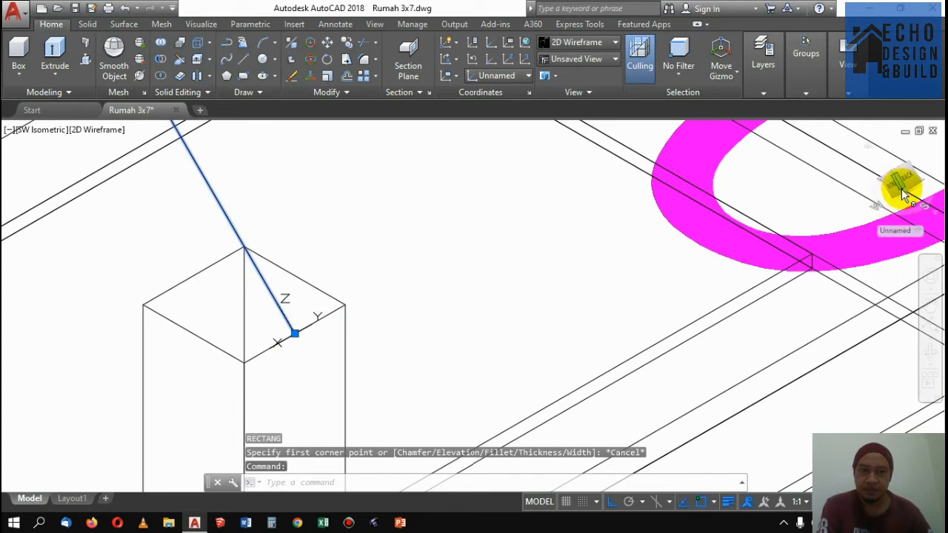
left_click(899, 186)
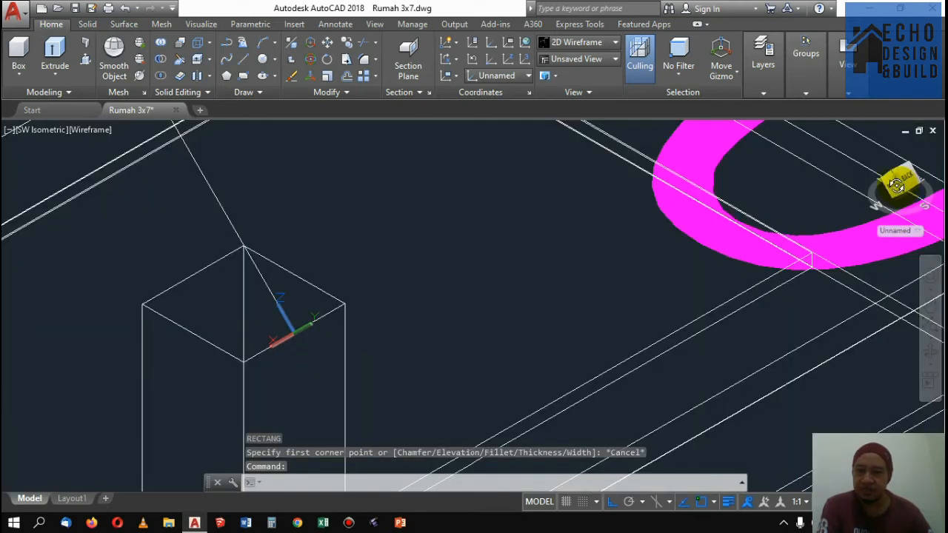
left_click(888, 178)
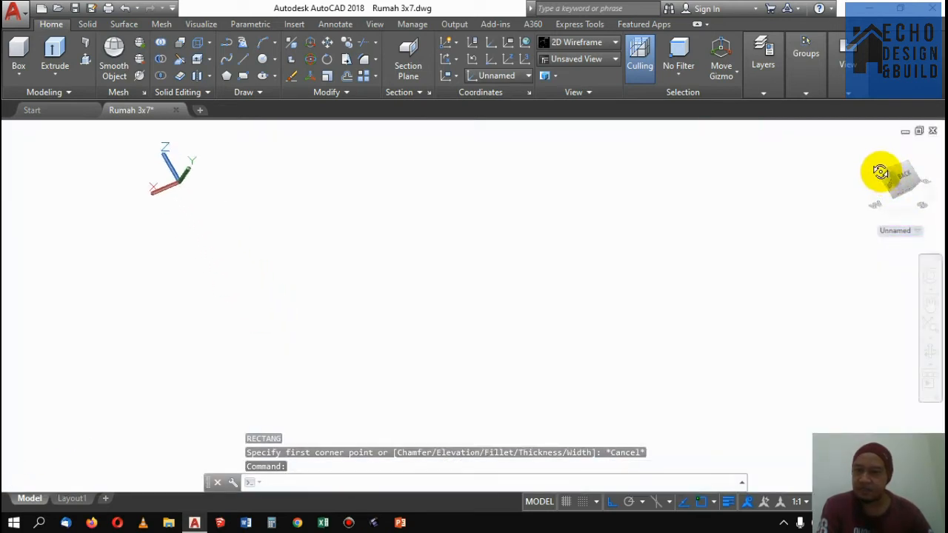
scroll(535, 180, "up", 6)
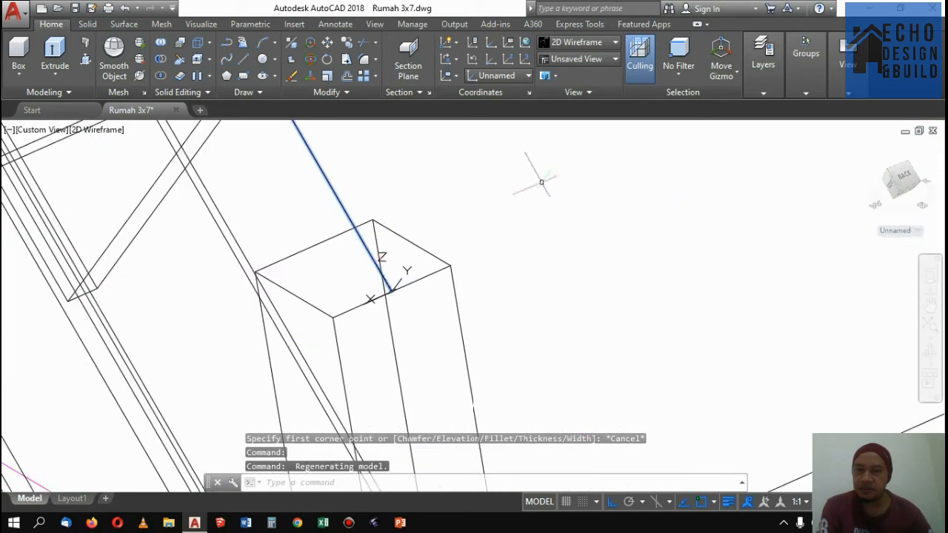
key("Escape")
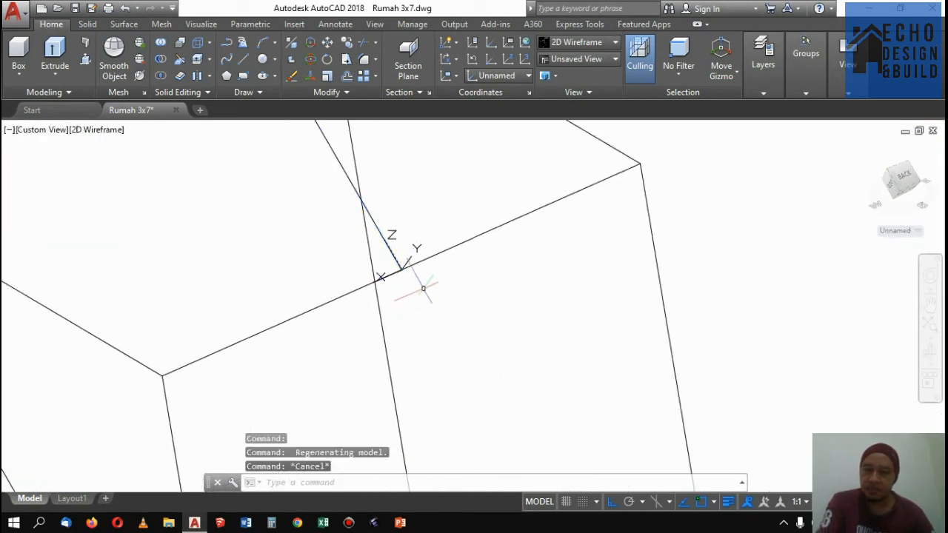
type("rec")
key("Return")
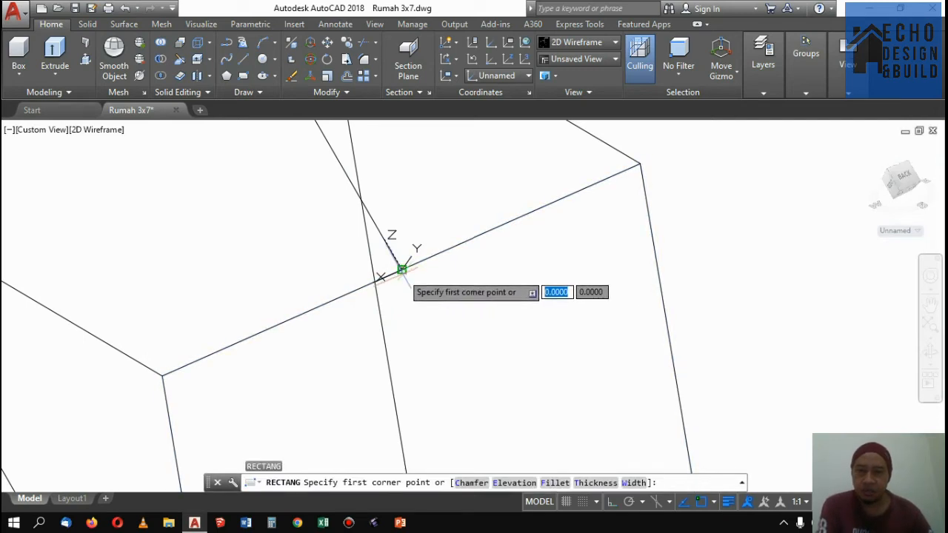
left_click(401, 269)
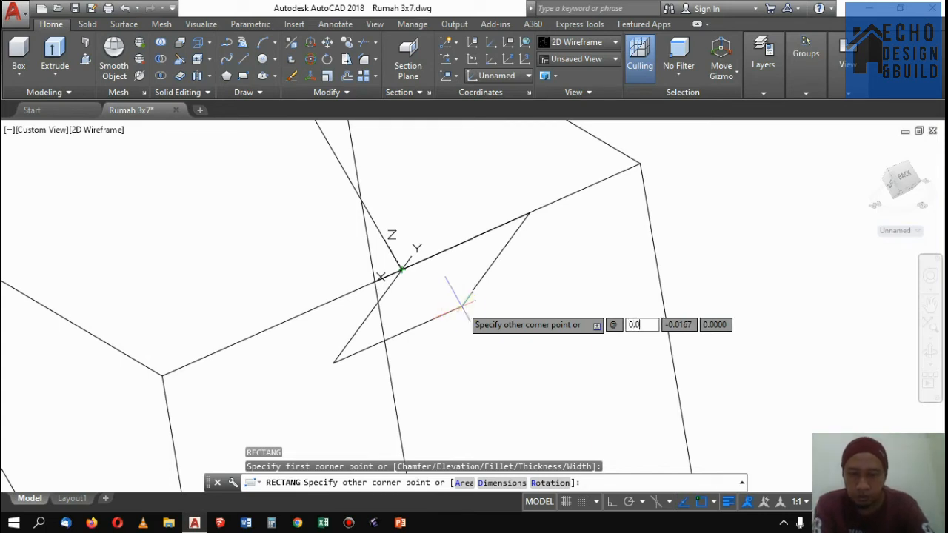
key("Tab")
type("0")
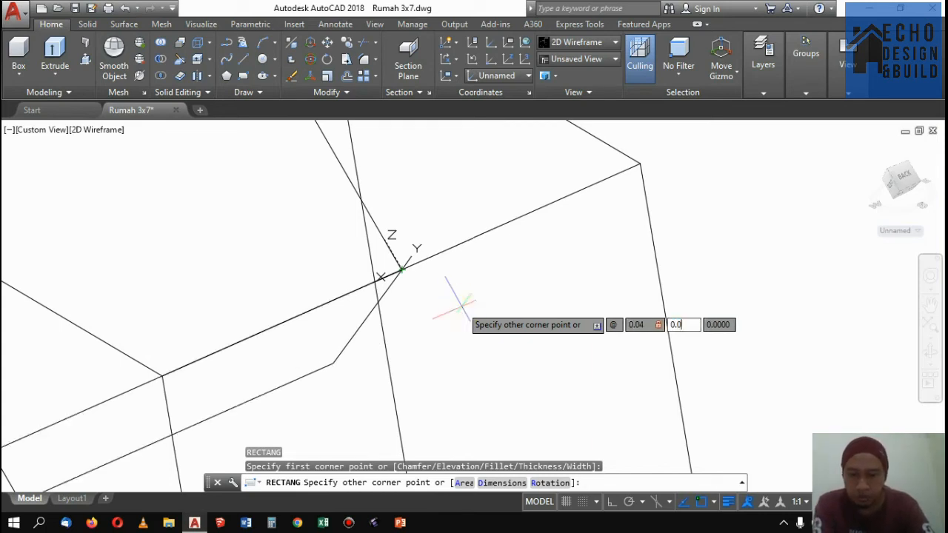
key("Return")
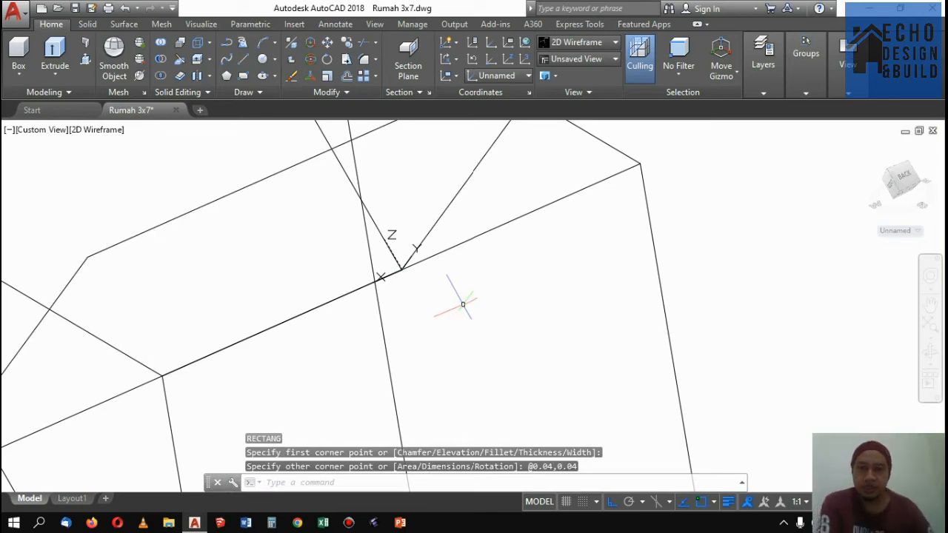
Draw a diagonal helper line across the rectangle, from its far corner to the corner at the polyline's lower end
scroll(462, 303, "down", 4)
scroll(459, 296, "up", 3)
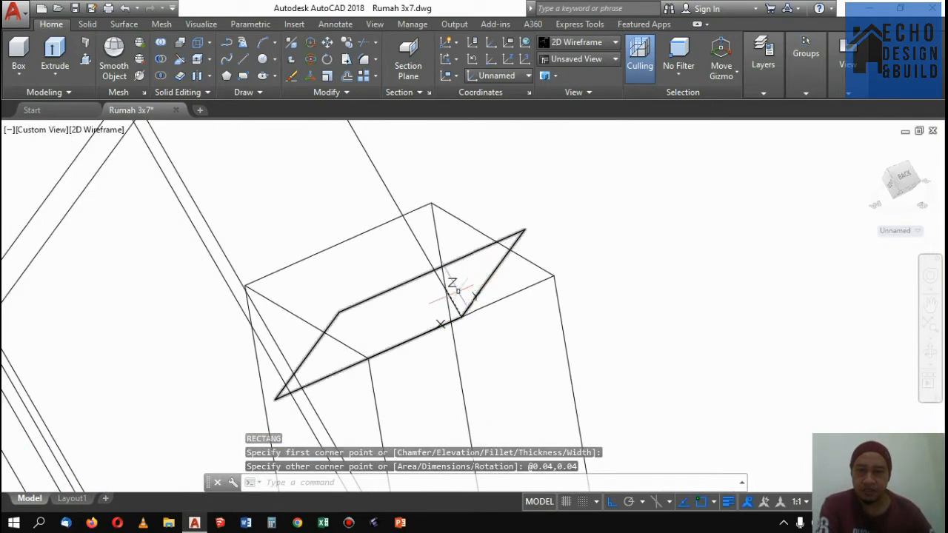
scroll(475, 314, "up", 2)
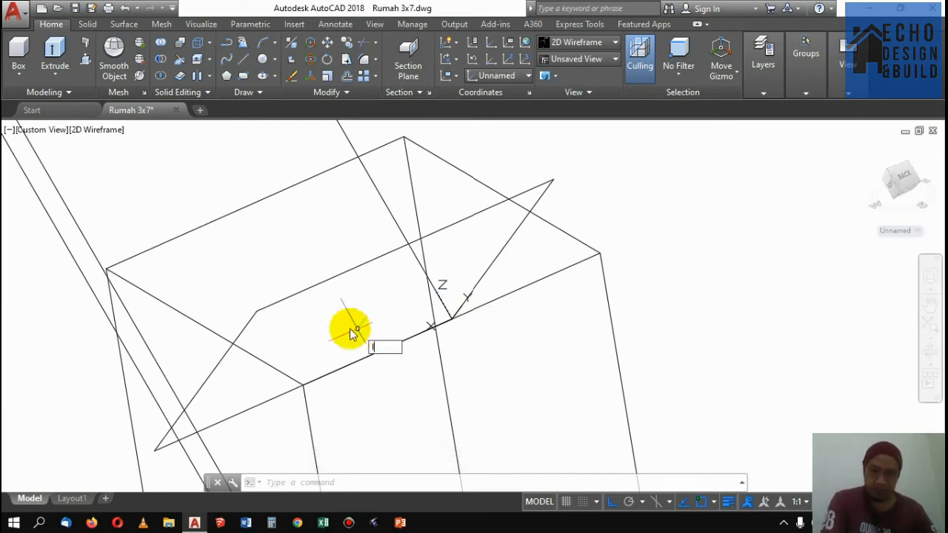
key("Return")
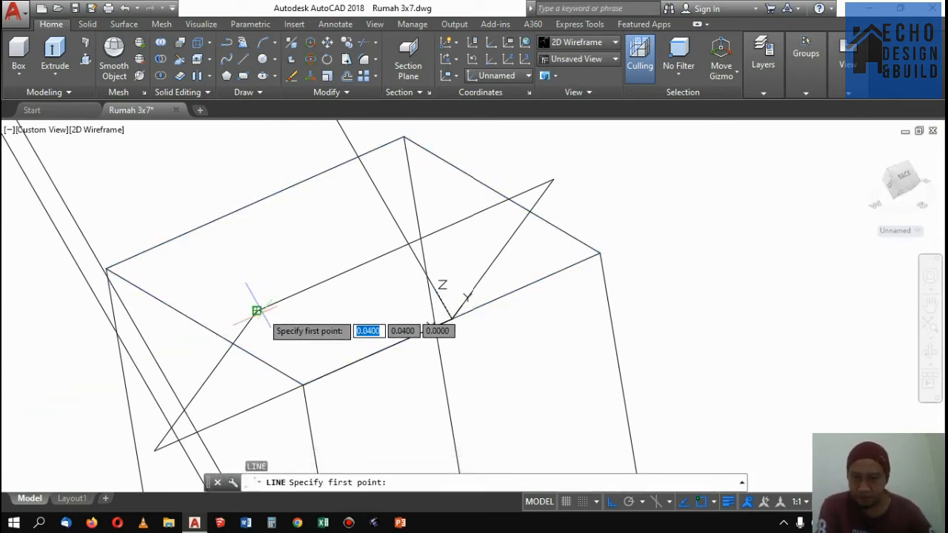
left_click(256, 311)
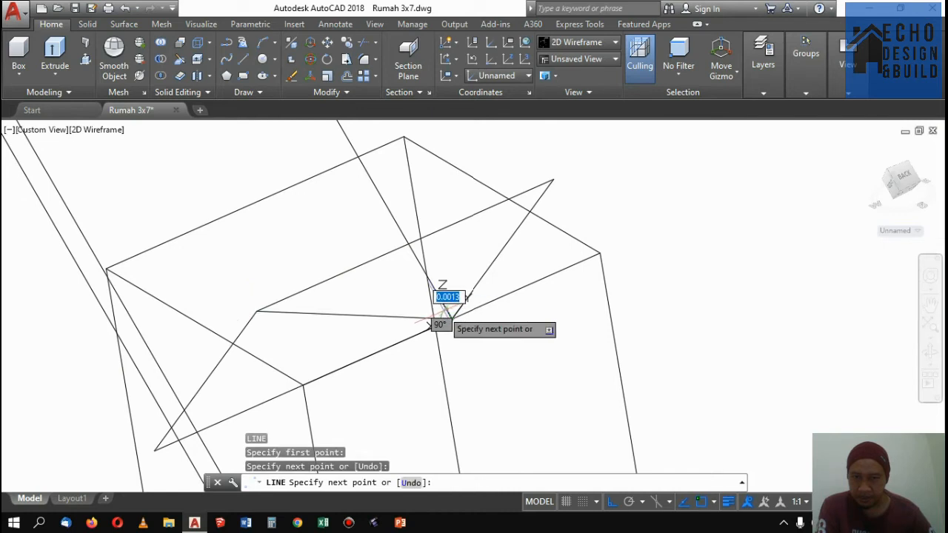
left_click(450, 319)
key("Return")
Move the rectangle and its diagonal from the diagonal's midpoint to the polyline's lower end, centring the profile on the path
left_click(317, 320)
left_click(274, 286)
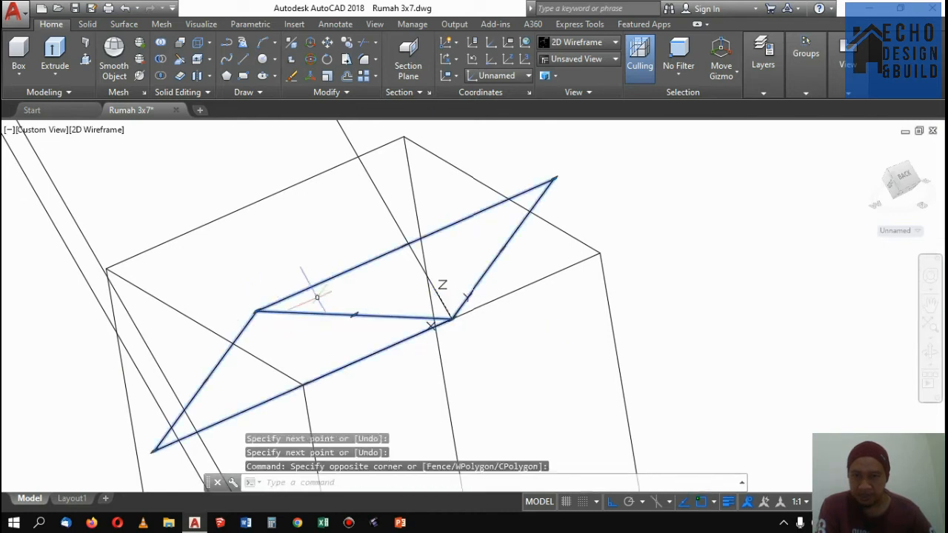
key("Return")
left_click(353, 315)
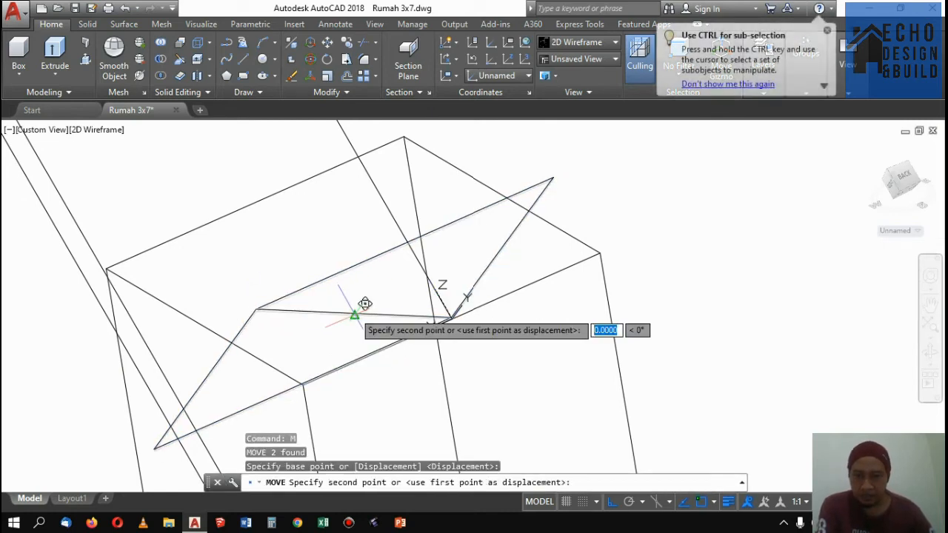
left_click(450, 319)
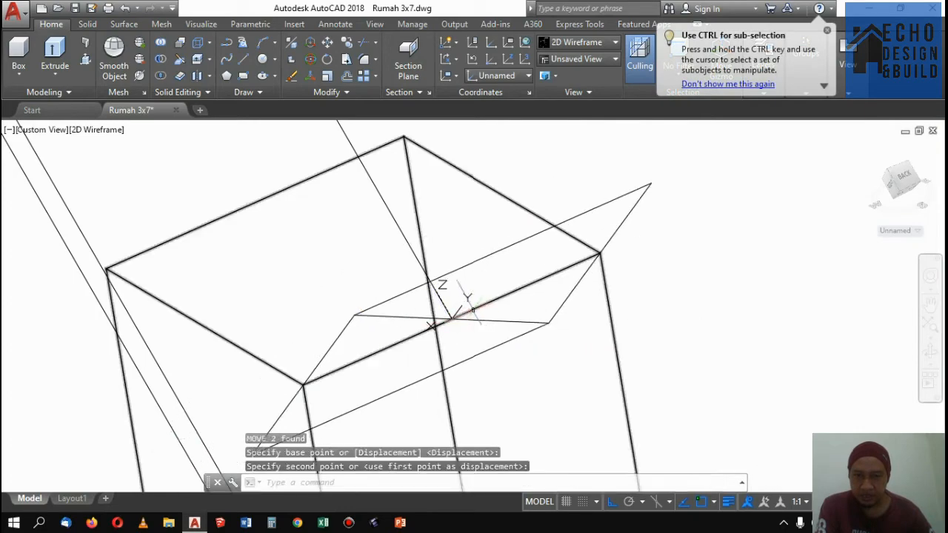
Delete the diagonal helper line inside the handrail profile rectangle
left_click(489, 319)
left_click(476, 324)
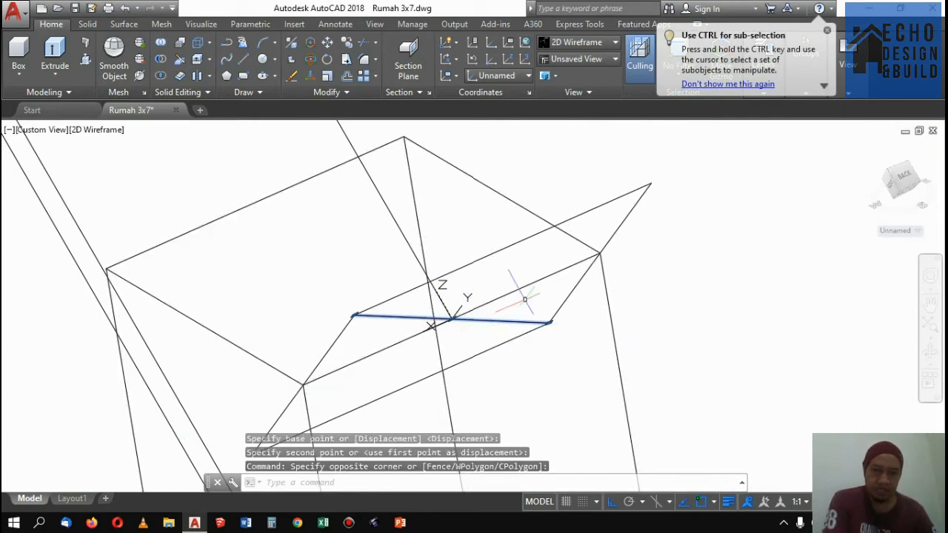
key("Delete")
scroll(525, 300, "down", 10)
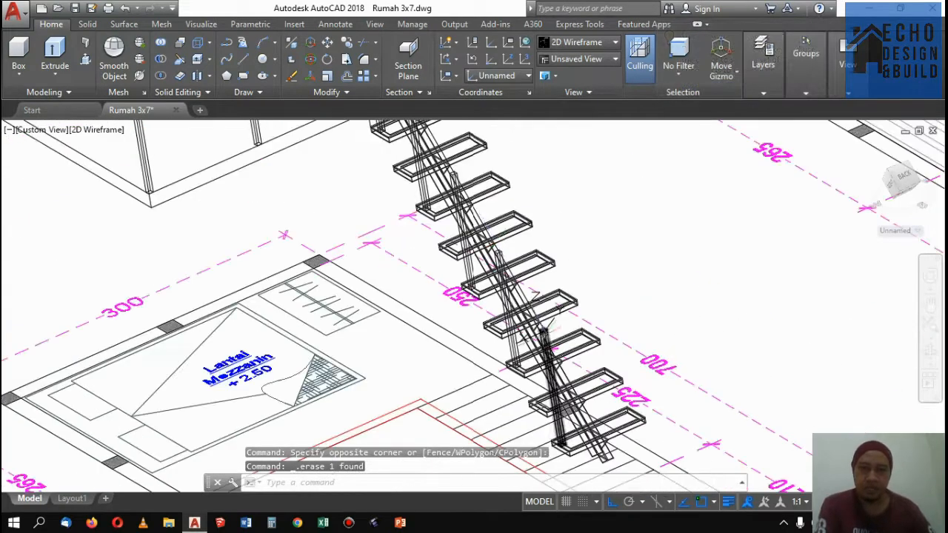
left_click(87, 24)
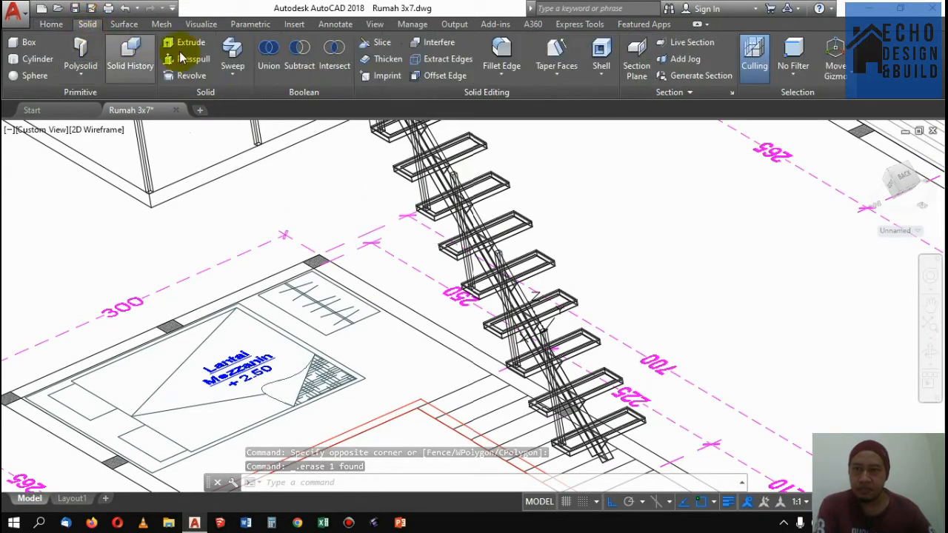
left_click(234, 56)
scroll(548, 348, "up", 2)
scroll(533, 403, "up", 4)
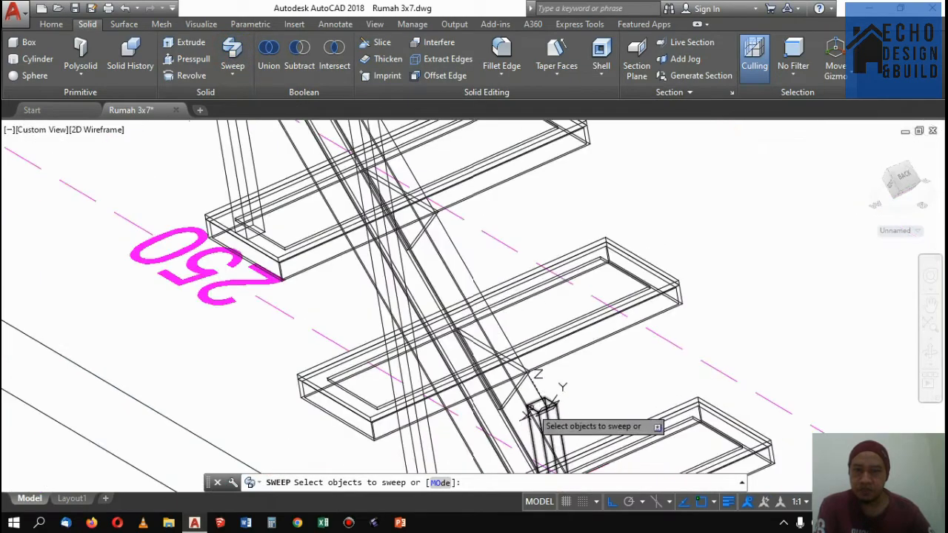
scroll(554, 340, "down", 2)
scroll(546, 370, "up", 3)
scroll(546, 370, "down", 1)
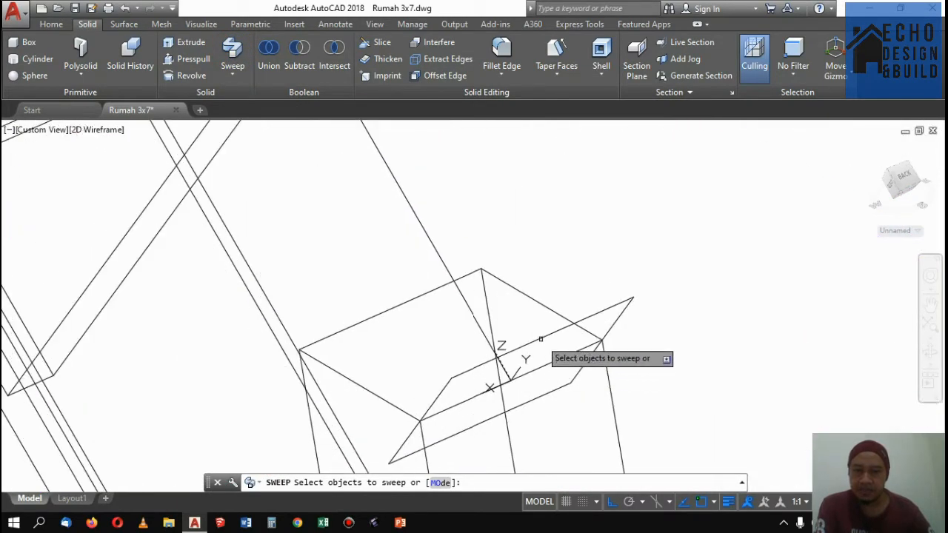
left_click(542, 337)
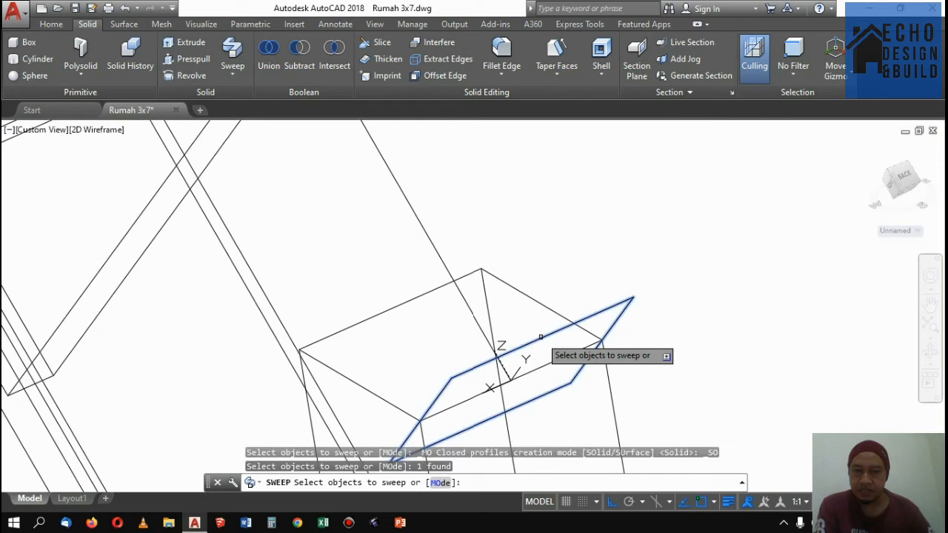
left_click(468, 303)
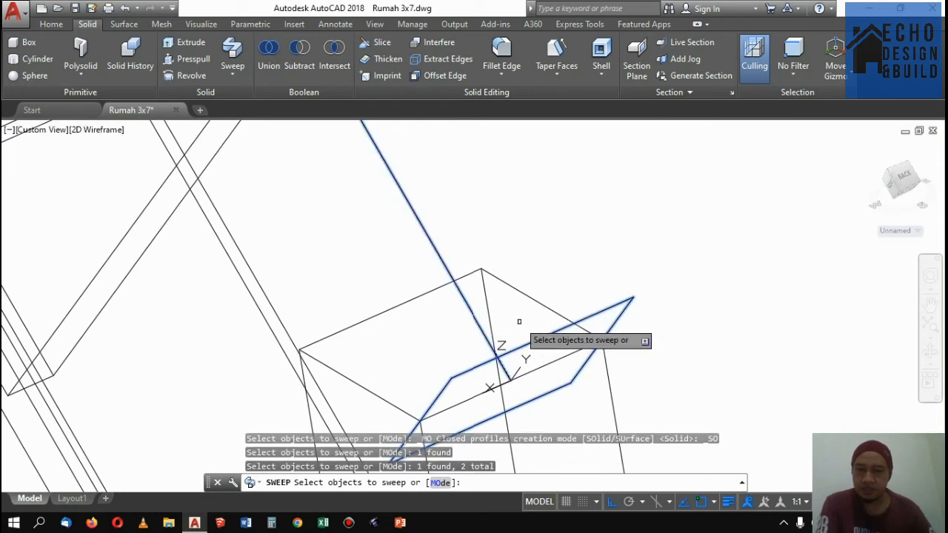
key("Escape")
Sweep the square profile along the stair's 3D polyline to form the solid stair handrail
left_click(232, 63)
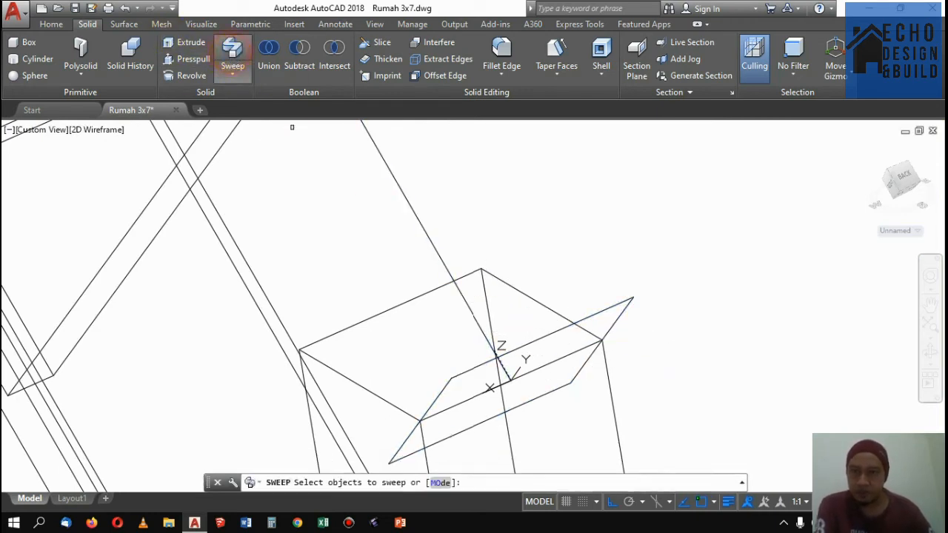
left_click(615, 304)
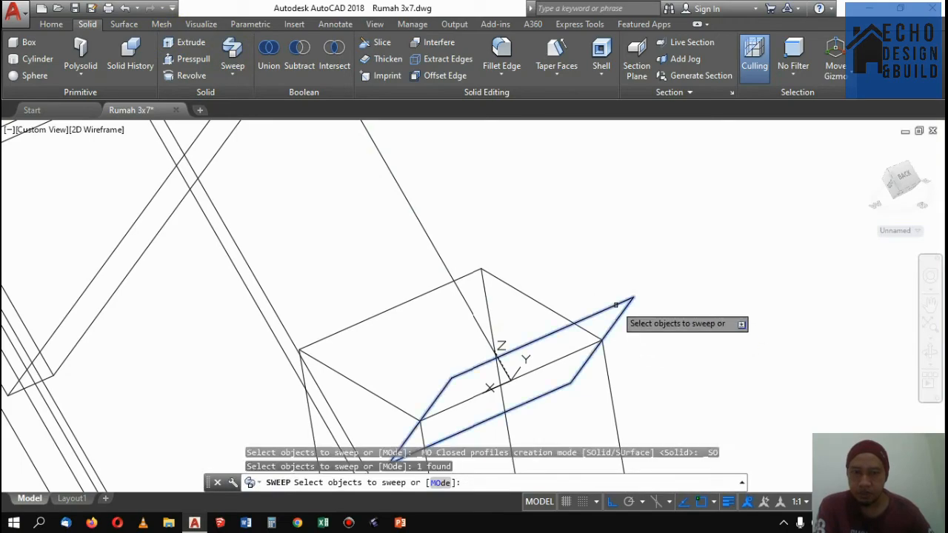
key("Return")
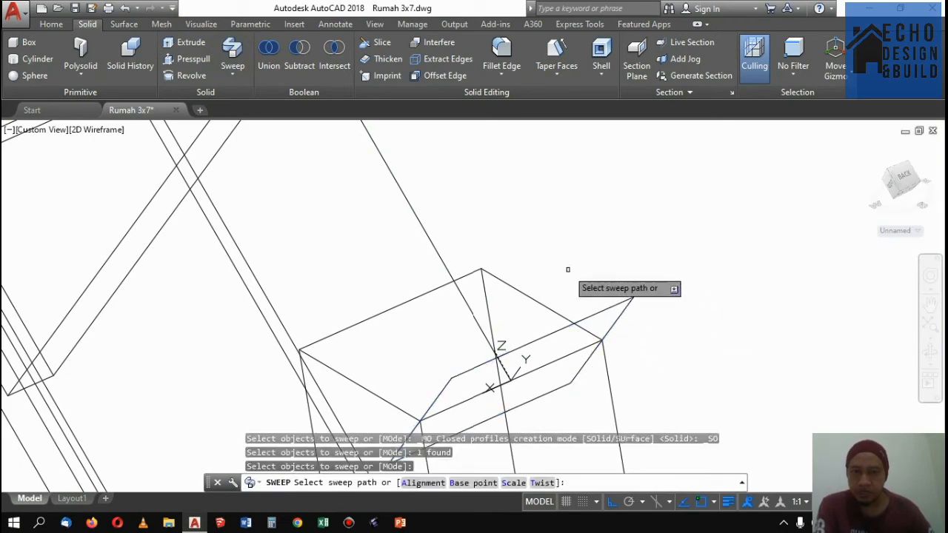
left_click(409, 201)
scroll(529, 319, "down", 15)
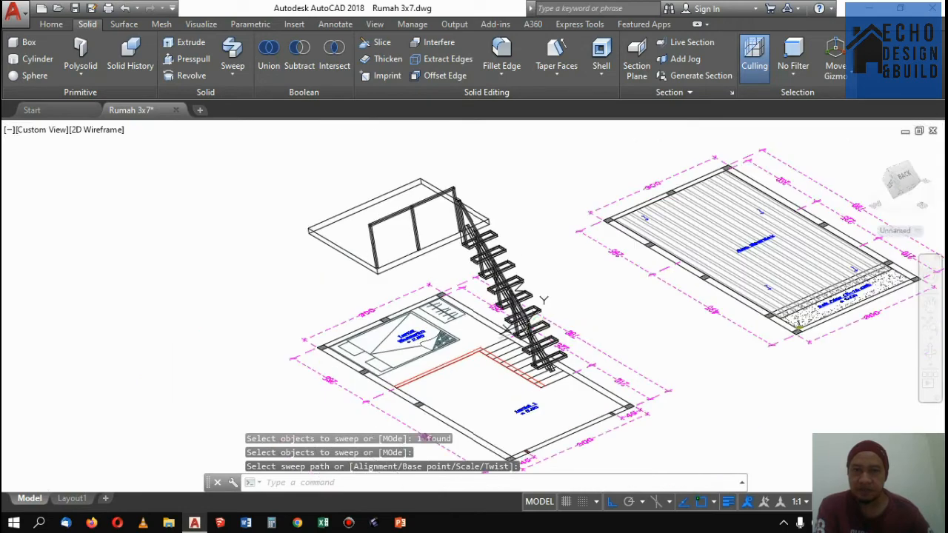
scroll(439, 162, "up", 5)
scroll(517, 316, "up", 5)
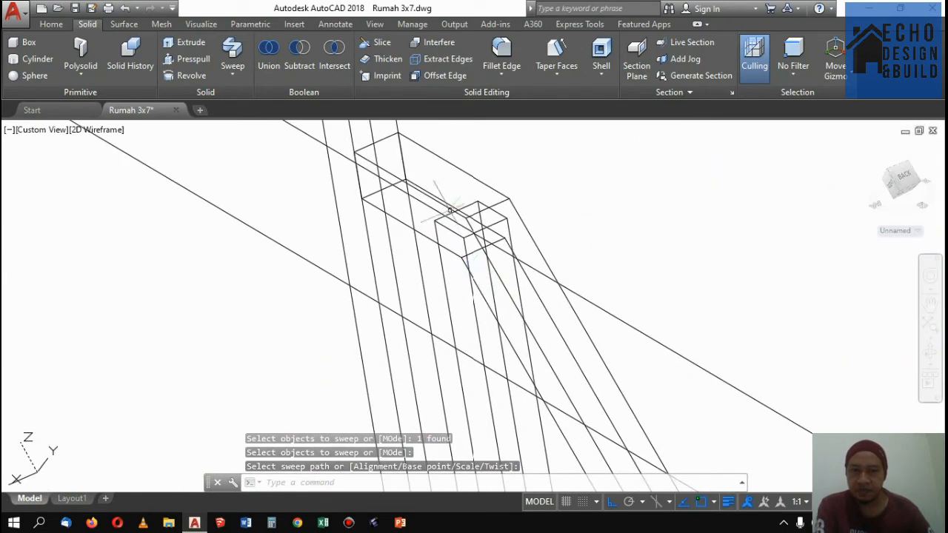
scroll(449, 215, "down", 1)
scroll(458, 211, "up", 1)
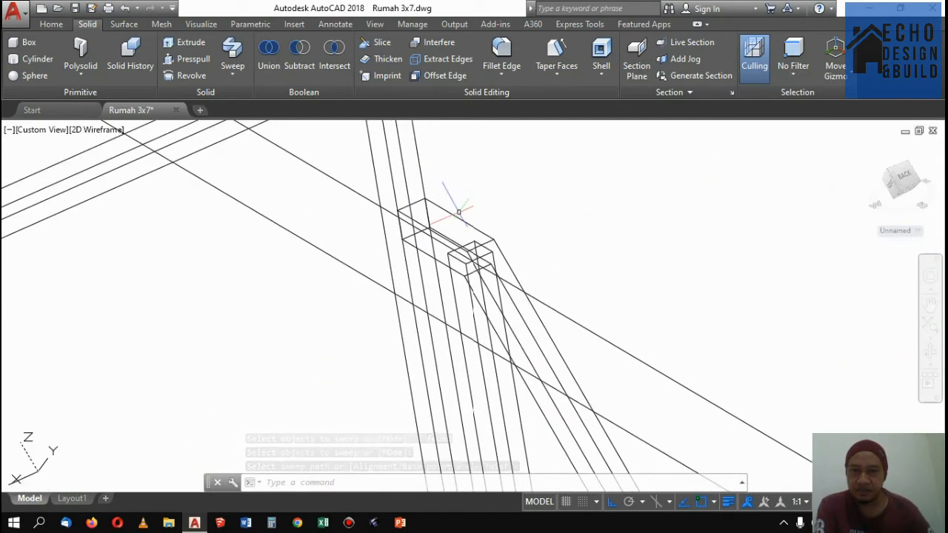
Set the visual style to Conceptual and inspect the swept handrail along the stair and at the mezzanine
left_click(52, 24)
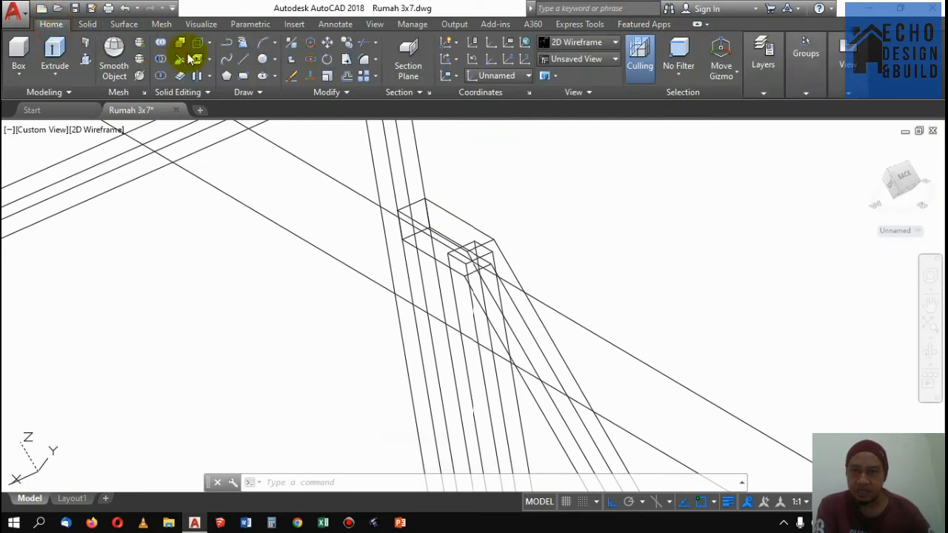
left_click(581, 43)
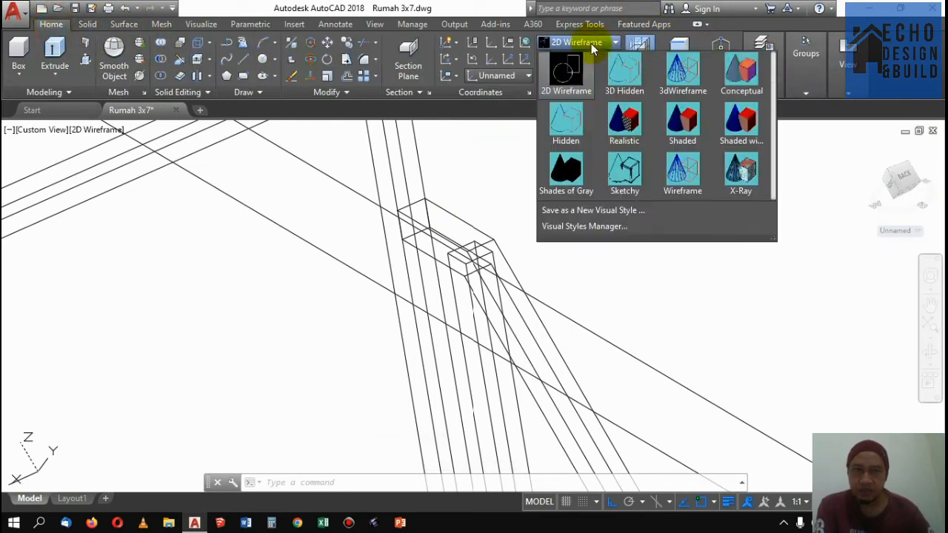
left_click(741, 72)
scroll(501, 131, "down", 4)
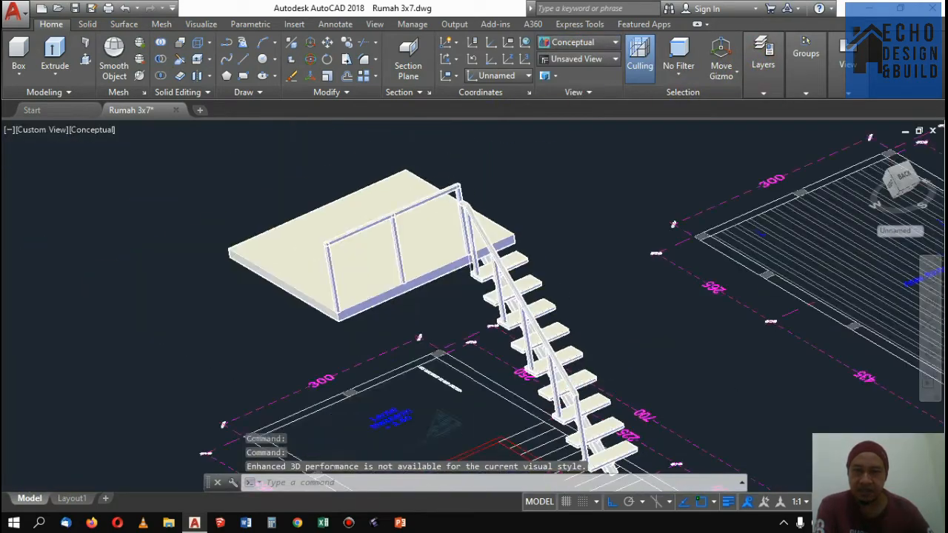
scroll(522, 199, "down", 2)
scroll(525, 236, "up", 3)
scroll(521, 247, "down", 4)
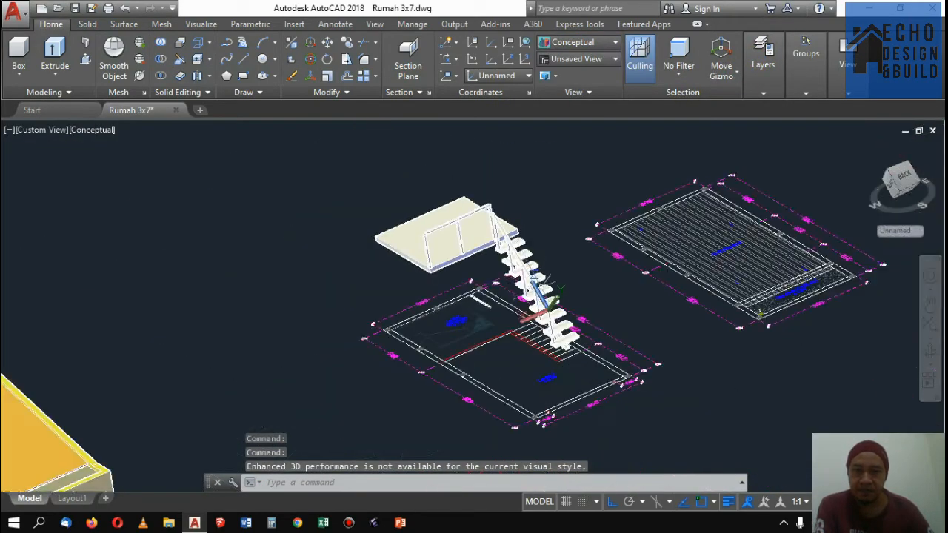
scroll(551, 292, "up", 5)
scroll(520, 339, "up", 3)
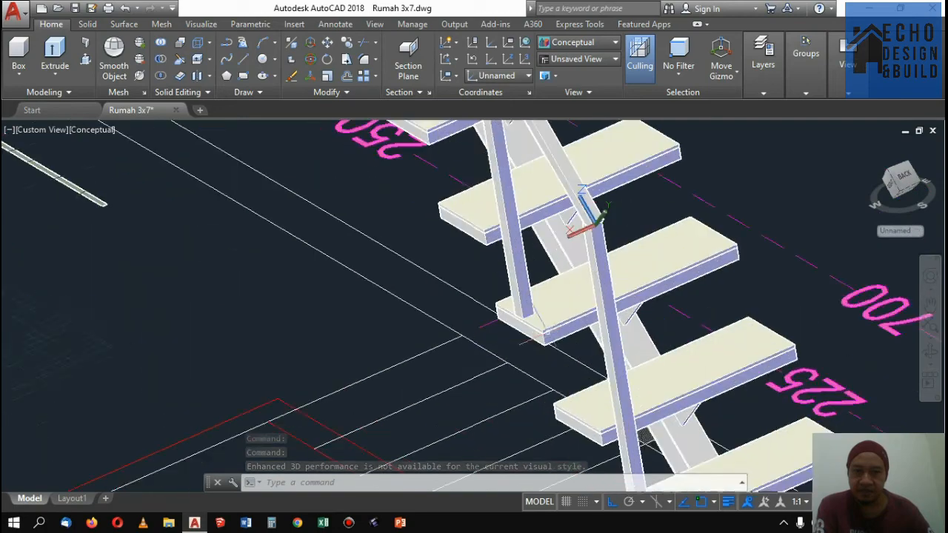
scroll(566, 300, "down", 6)
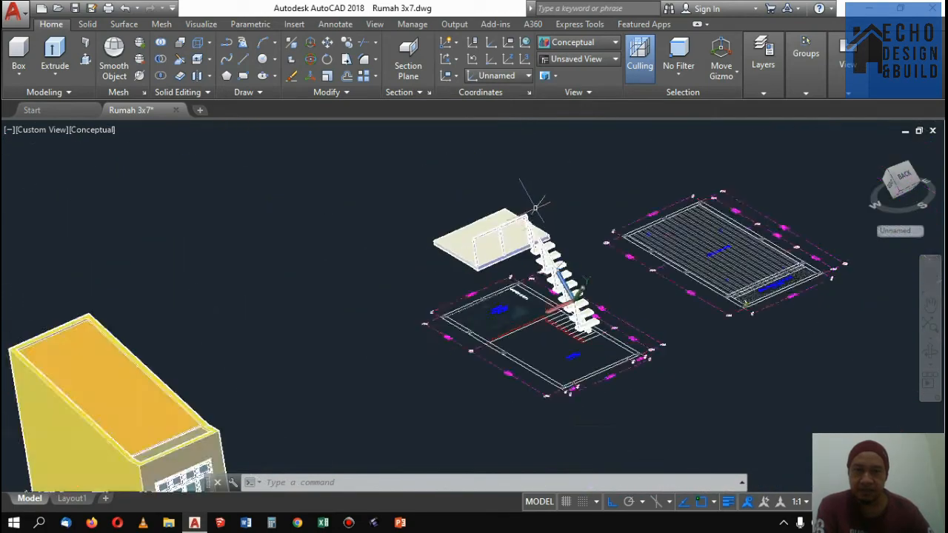
scroll(530, 241, "up", 8)
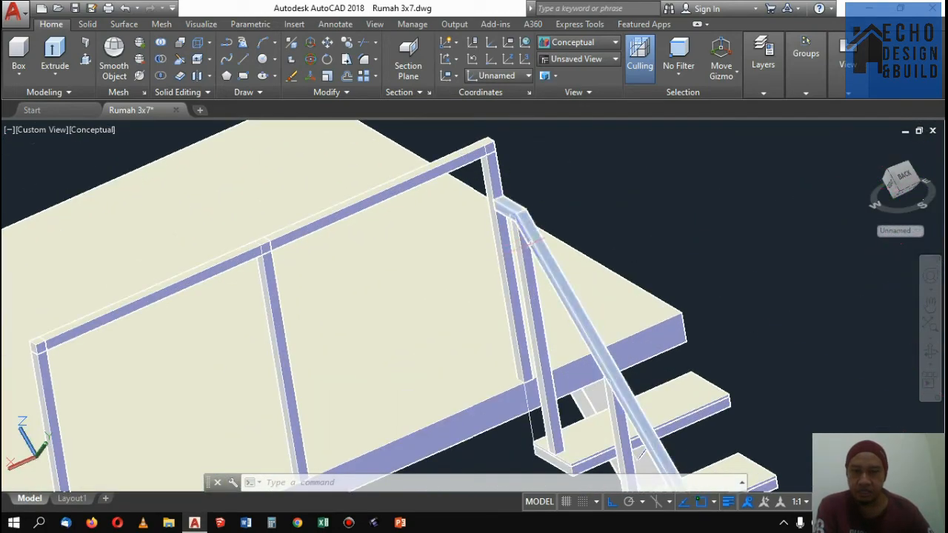
left_click(641, 453)
left_click(450, 162)
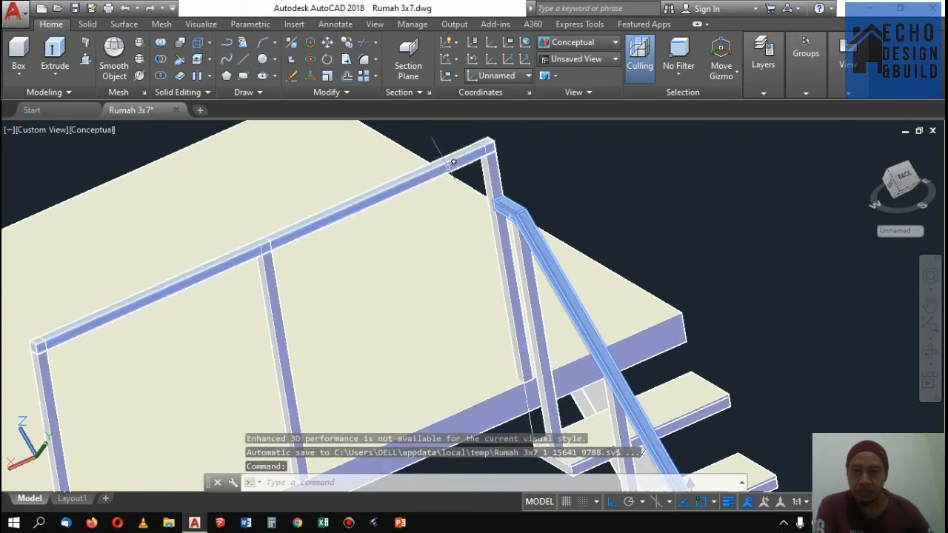
scroll(521, 183, "down", 5)
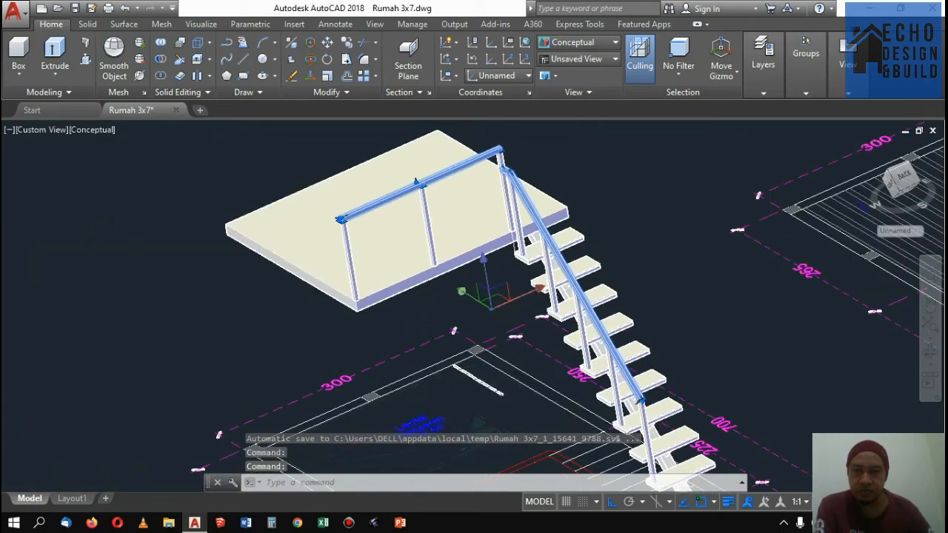
scroll(522, 184, "up", 3)
scroll(488, 238, "up", 3)
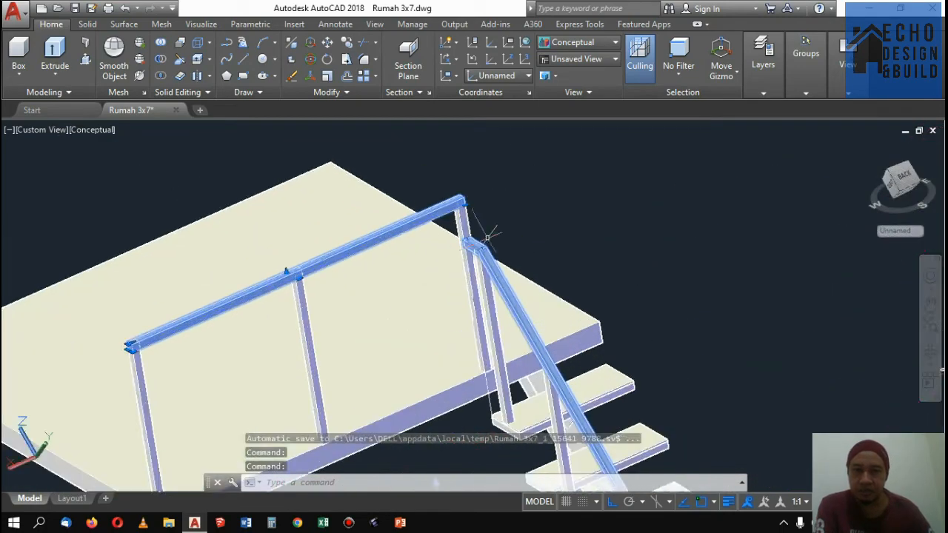
scroll(539, 166, "down", 3)
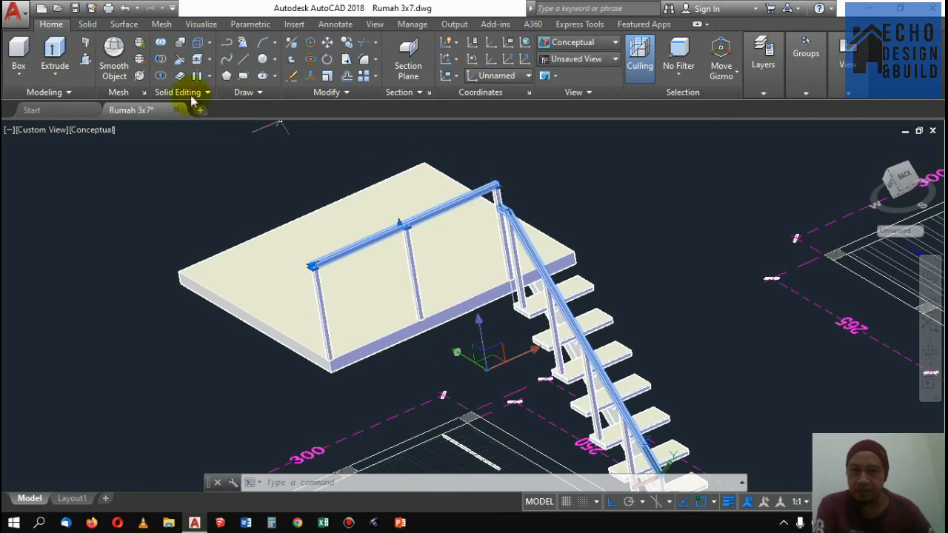
key("Escape")
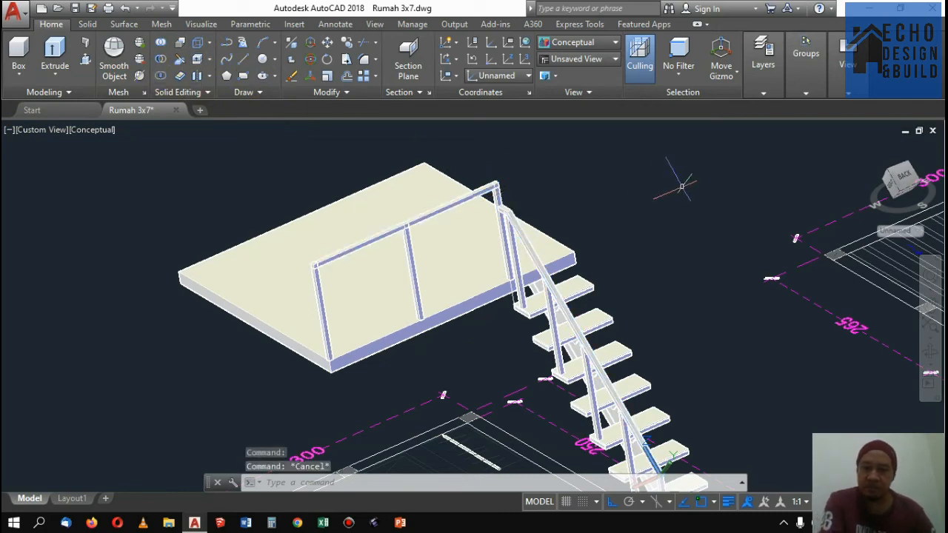
Reset the UCS to World
type("ucs")
key("Return")
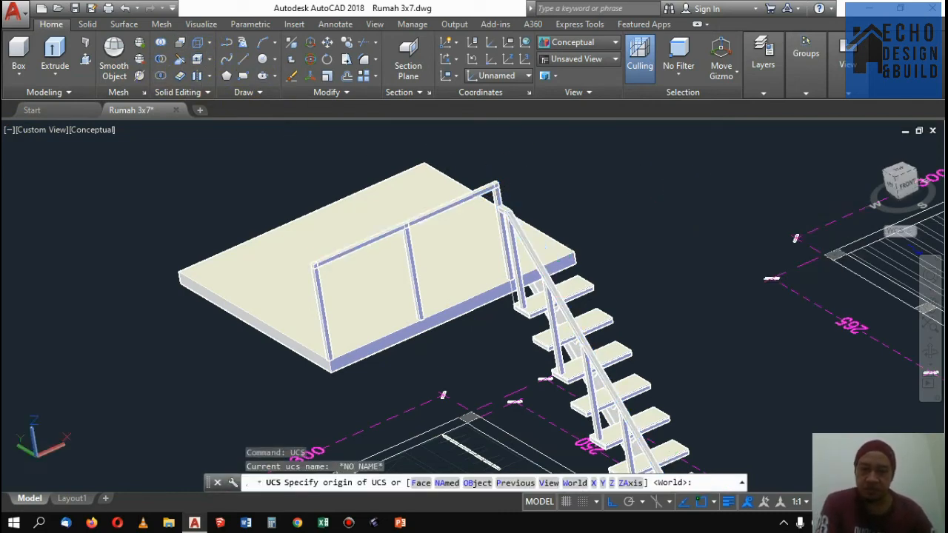
type("w")
key("Return")
scroll(495, 218, "up", 3)
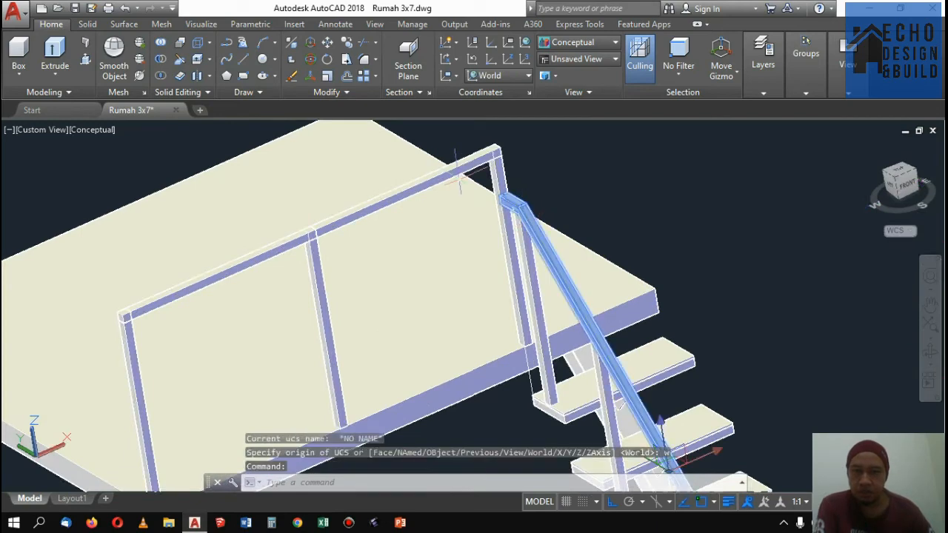
left_click(462, 164)
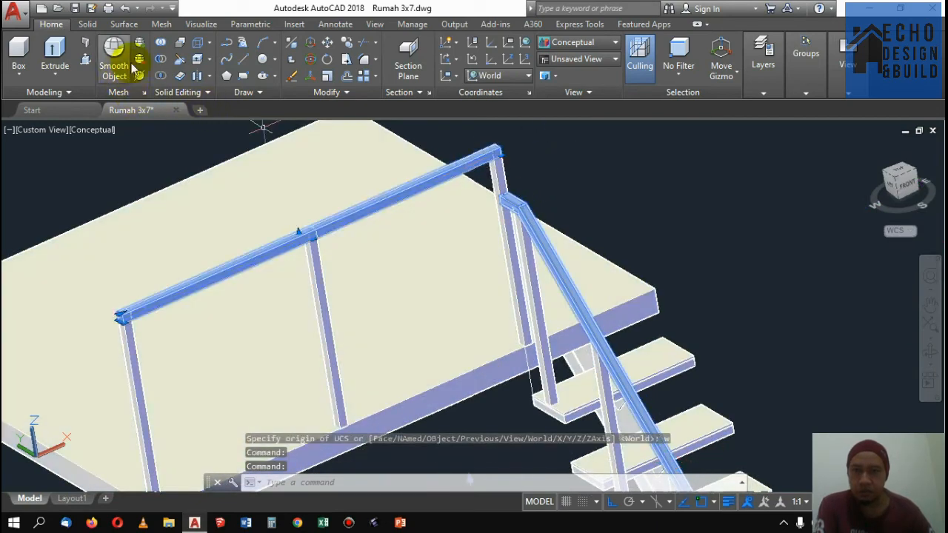
left_click(348, 43)
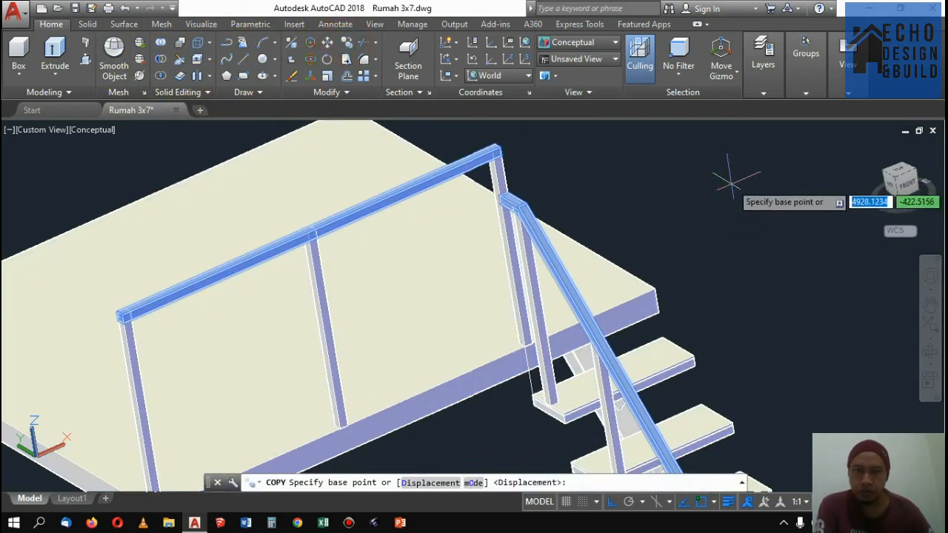
left_click(730, 169)
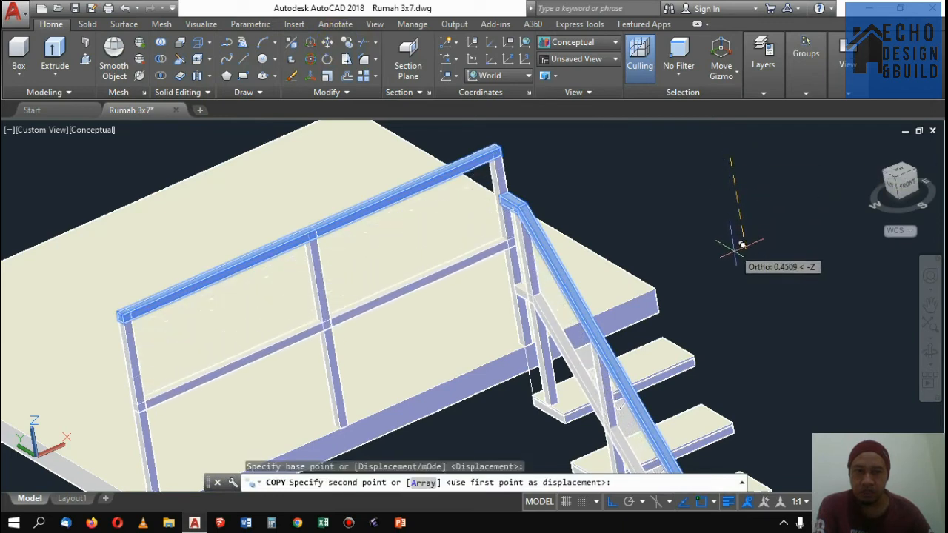
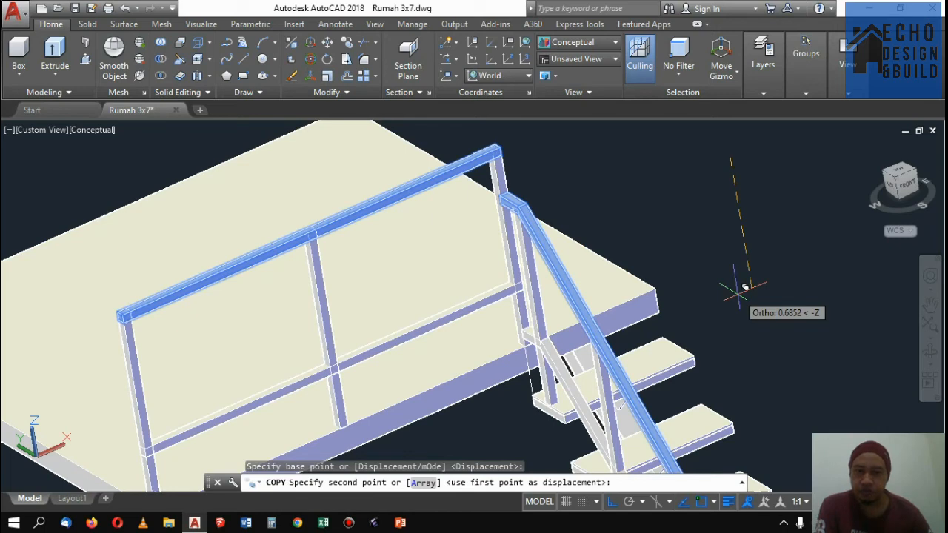
key("Escape")
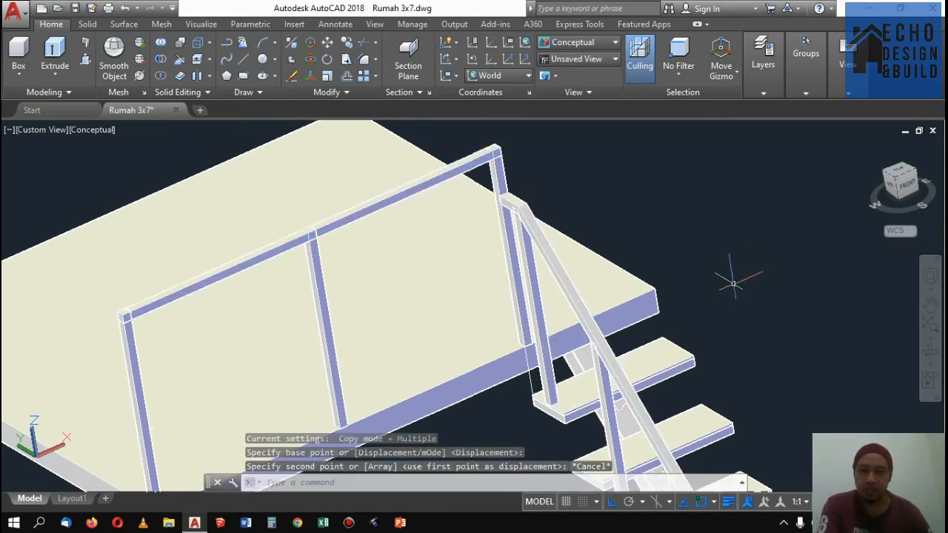
Copy the mezzanine handrail 0.9 straight down to form the lower rail between the posts
left_click(433, 177)
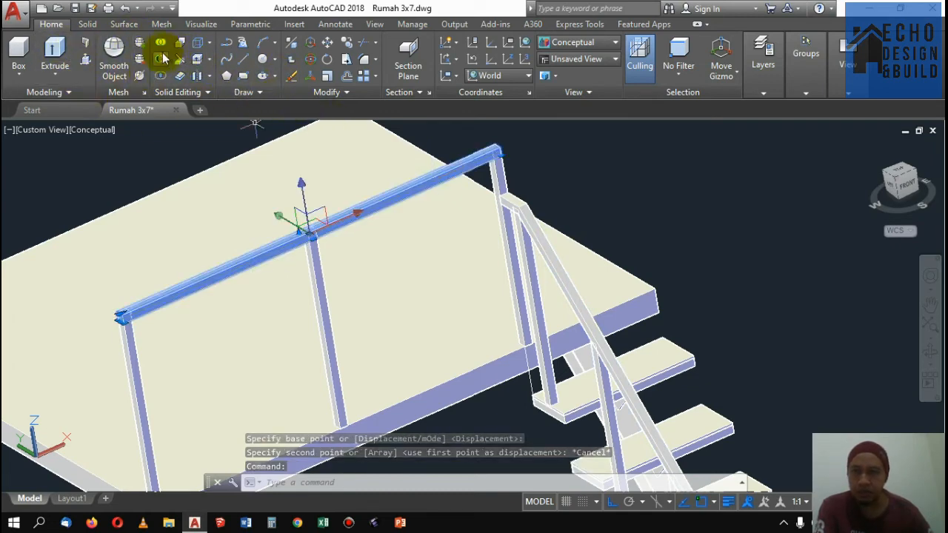
left_click(348, 42)
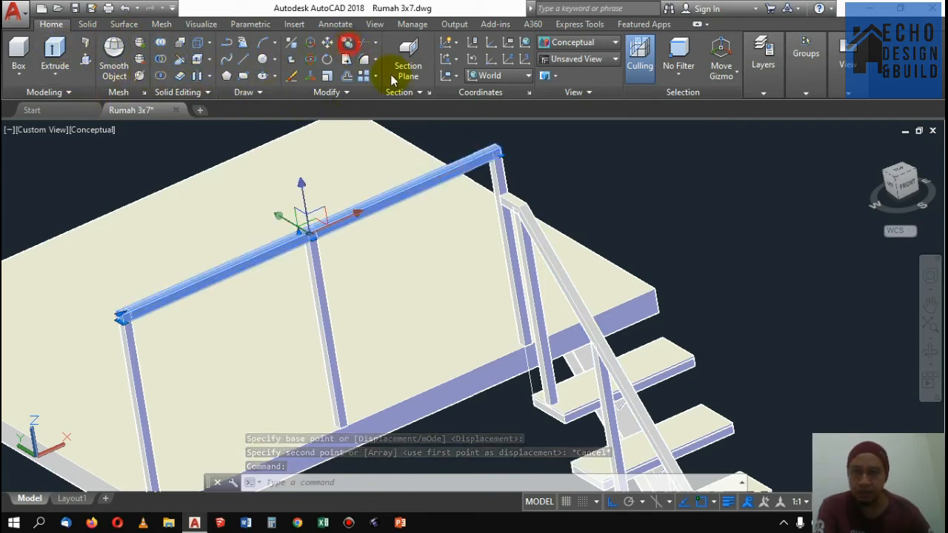
left_click(729, 192)
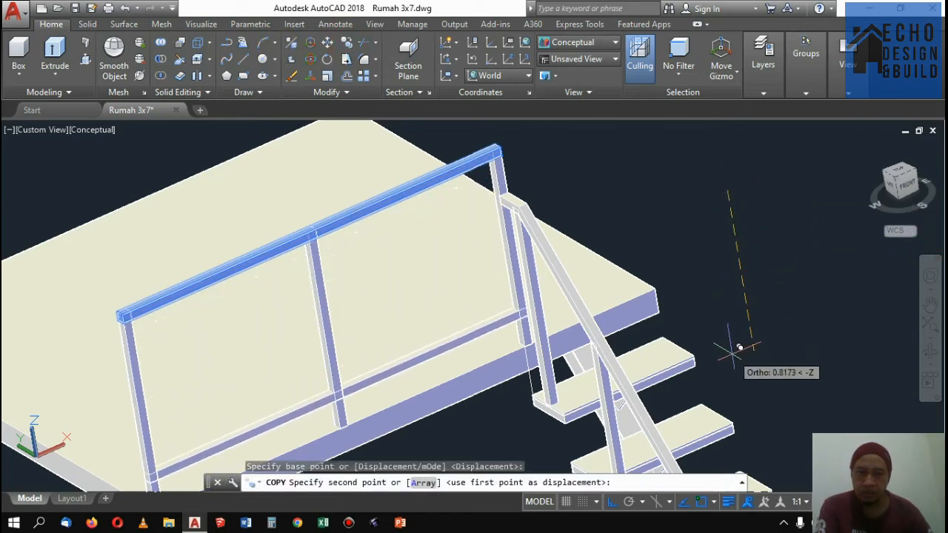
type("0.")
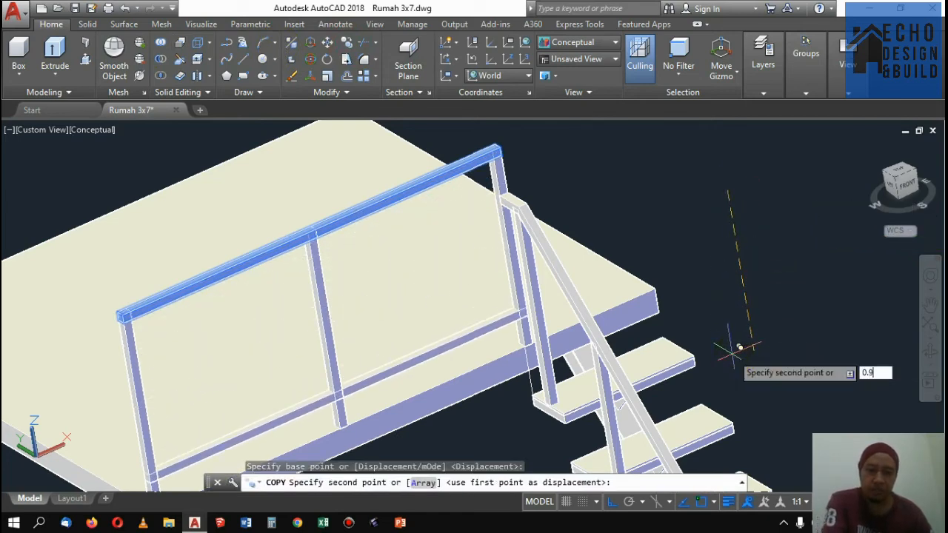
type("9")
key("Return")
scroll(676, 222, "down", 2)
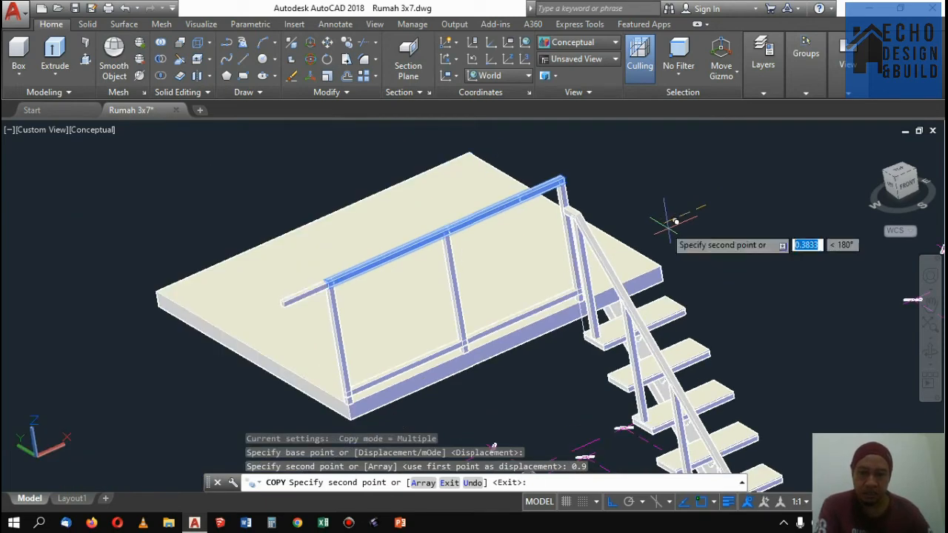
key("Return")
scroll(666, 222, "down", 2)
scroll(630, 275, "up", 3)
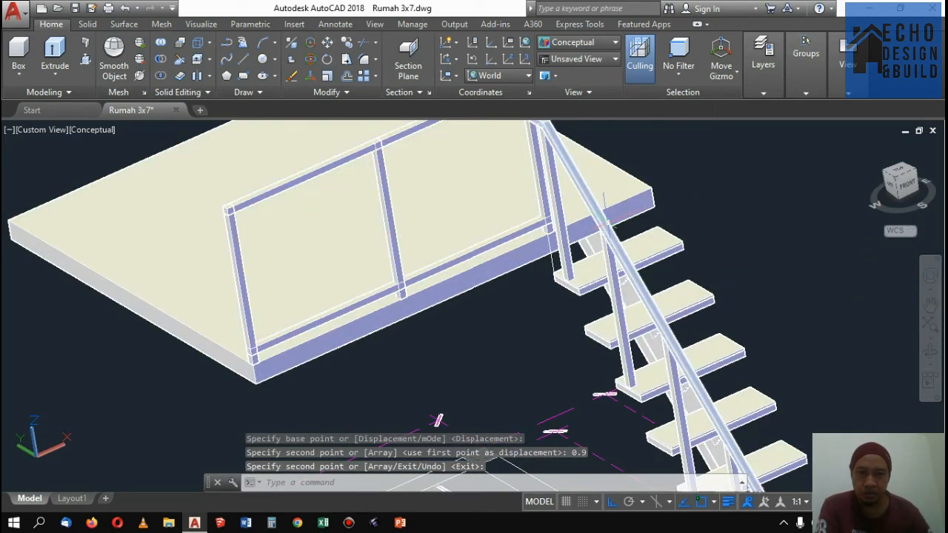
left_click(610, 222)
scroll(586, 302, "down", 3)
scroll(620, 256, "up", 1)
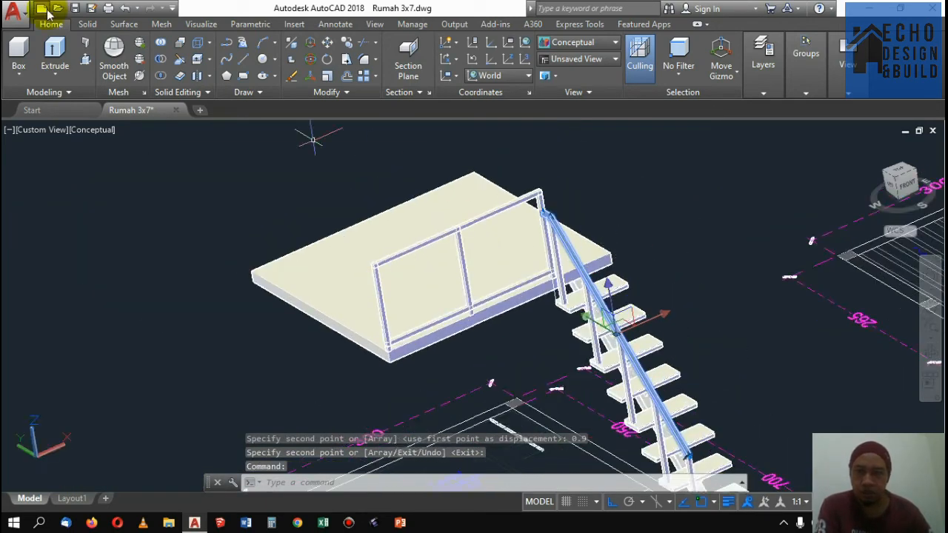
left_click(345, 44)
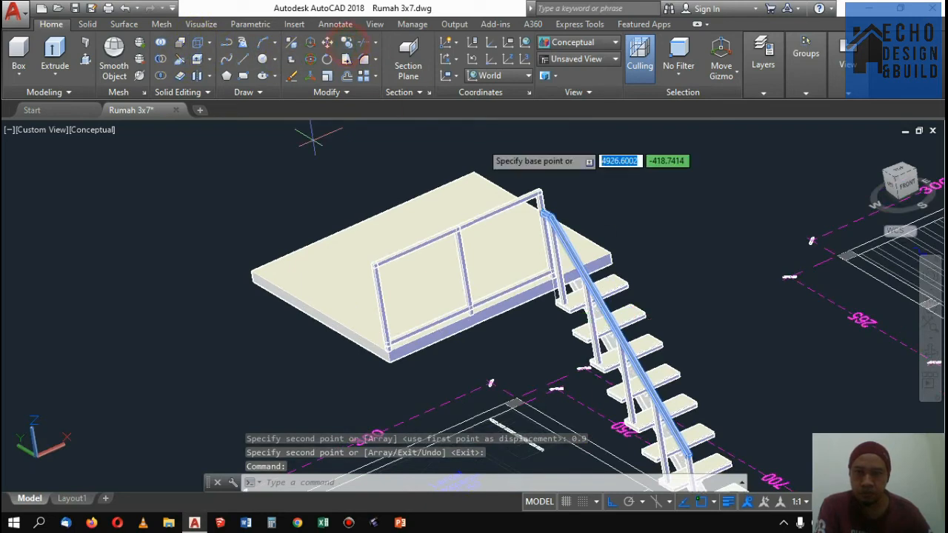
scroll(666, 348, "up", 2)
scroll(661, 304, "up", 2)
scroll(659, 222, "down", 4)
scroll(677, 178, "up", 4)
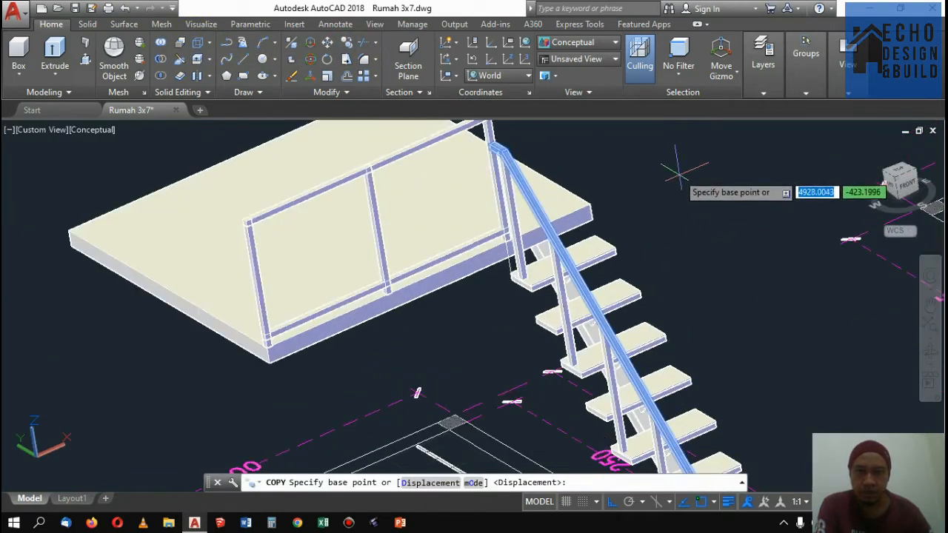
left_click(695, 148)
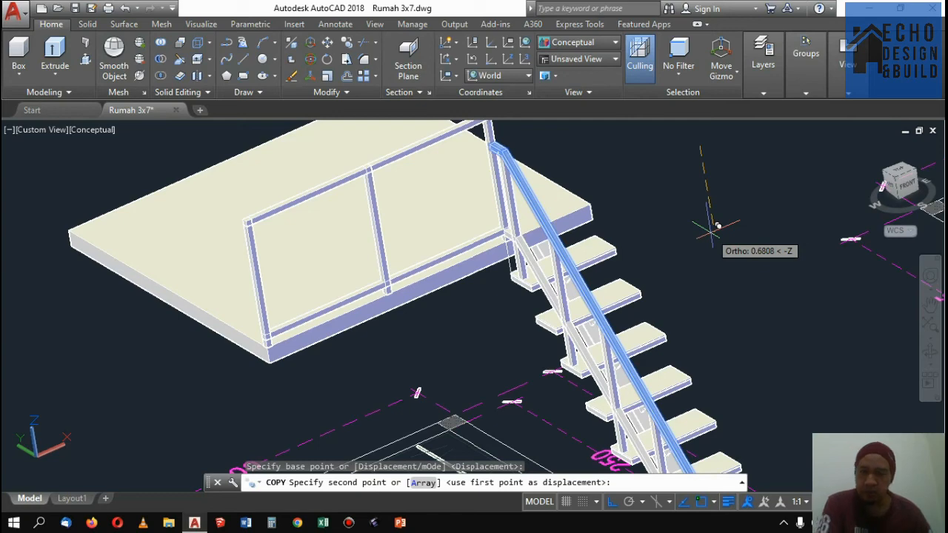
key("Escape")
Start copying the stair handrail, using the upper corner of its end at the mezzanine post as base point
scroll(533, 152, "up", 6)
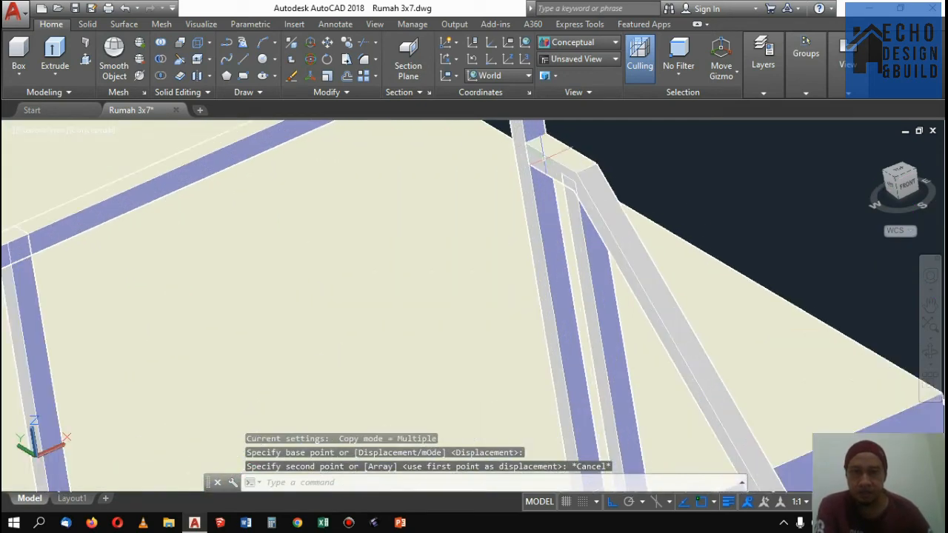
left_click(542, 157)
left_click(345, 45)
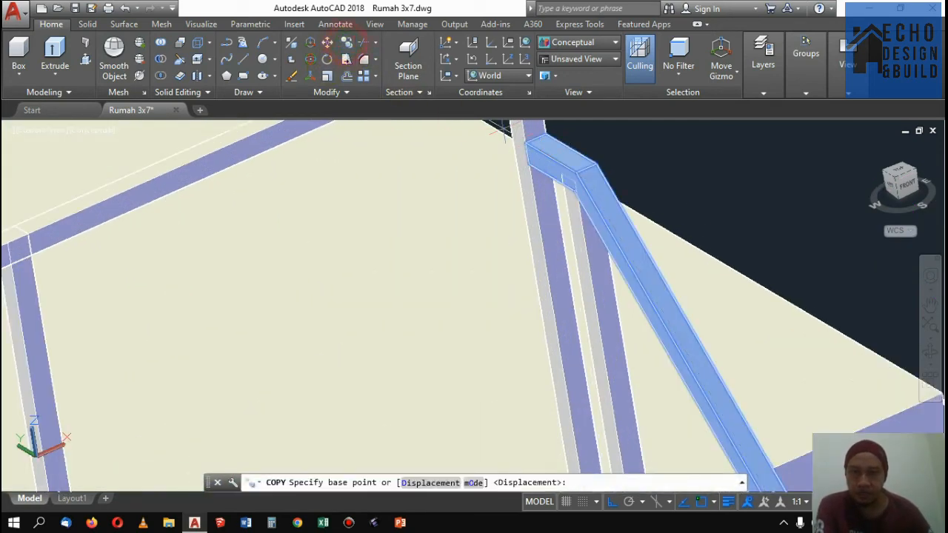
scroll(527, 130, "up", 4)
left_click(528, 124)
scroll(540, 145, "down", 5)
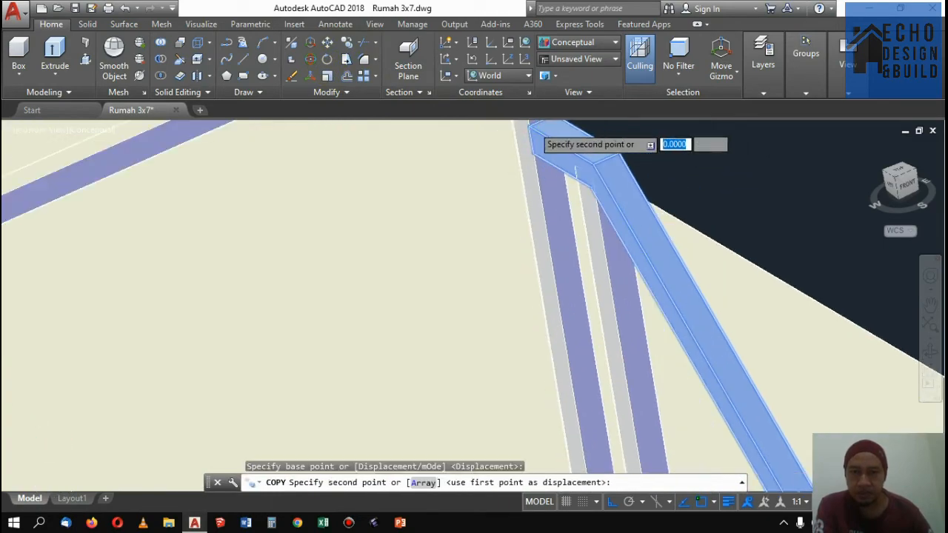
Place a copy of the sloped stair handrail at the inner corner where the mezzanine railing's bottom rail meets its end post
scroll(537, 197, "up", 5)
scroll(567, 252, "up", 3)
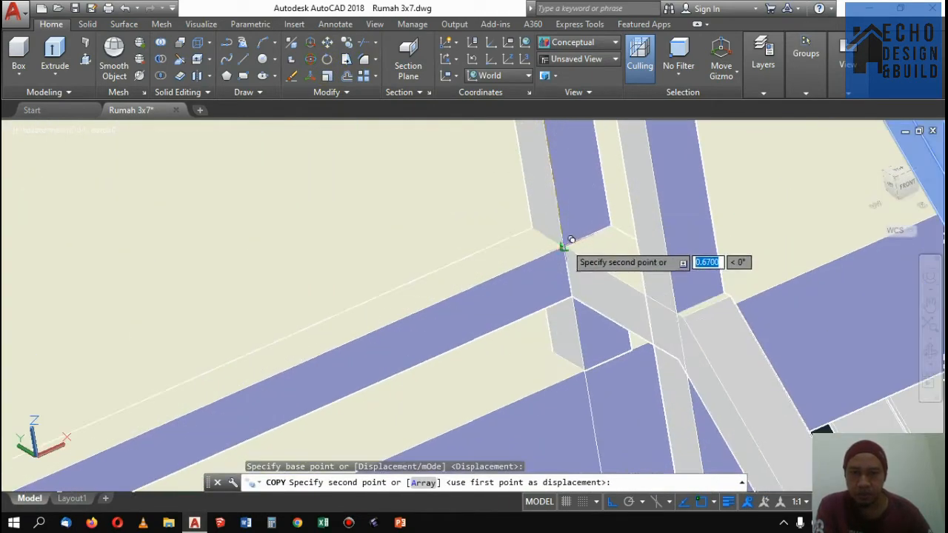
left_click(568, 238)
scroll(567, 239, "down", 5)
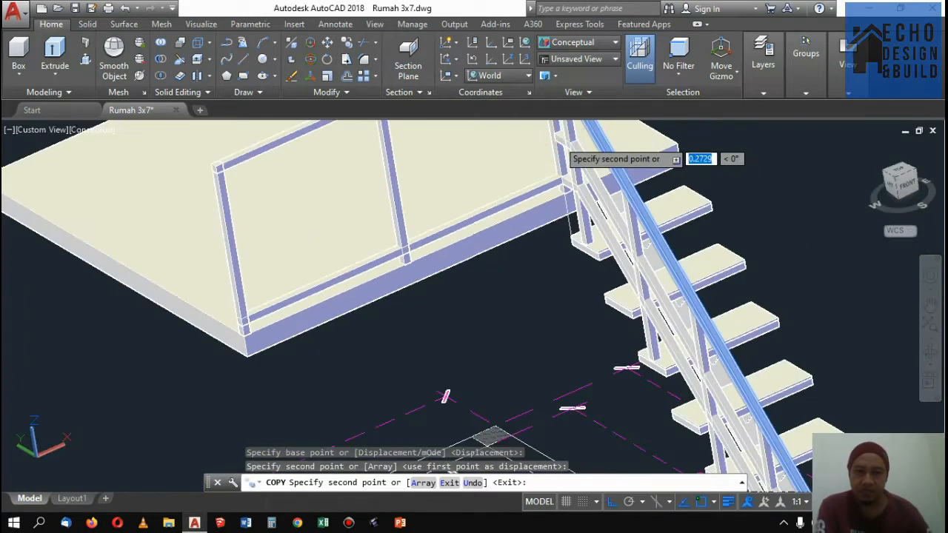
key("Return")
Check how the copied lower rail runs along the stairs and meets the mezzanine railing
scroll(650, 204, "down", 3)
scroll(667, 247, "up", 3)
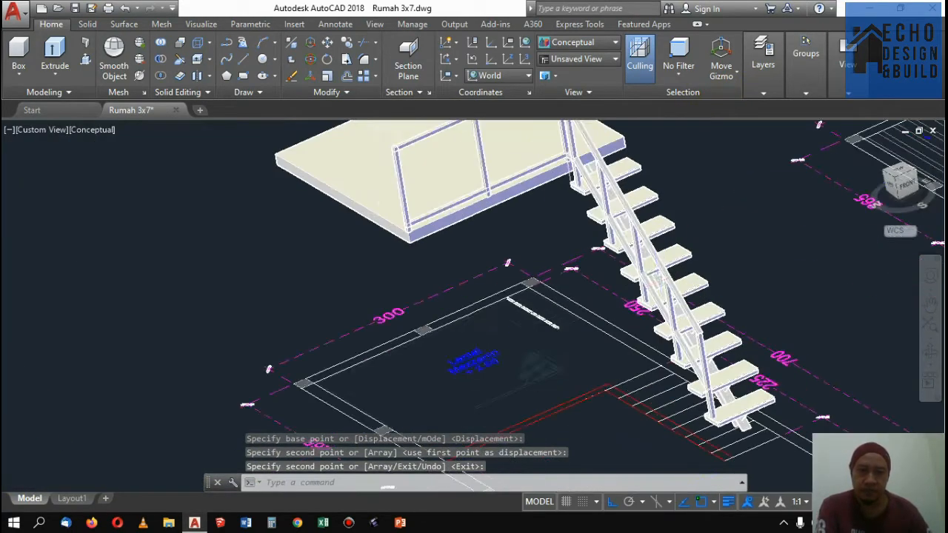
scroll(526, 200, "up", 1)
scroll(662, 292, "down", 2)
scroll(567, 176, "up", 4)
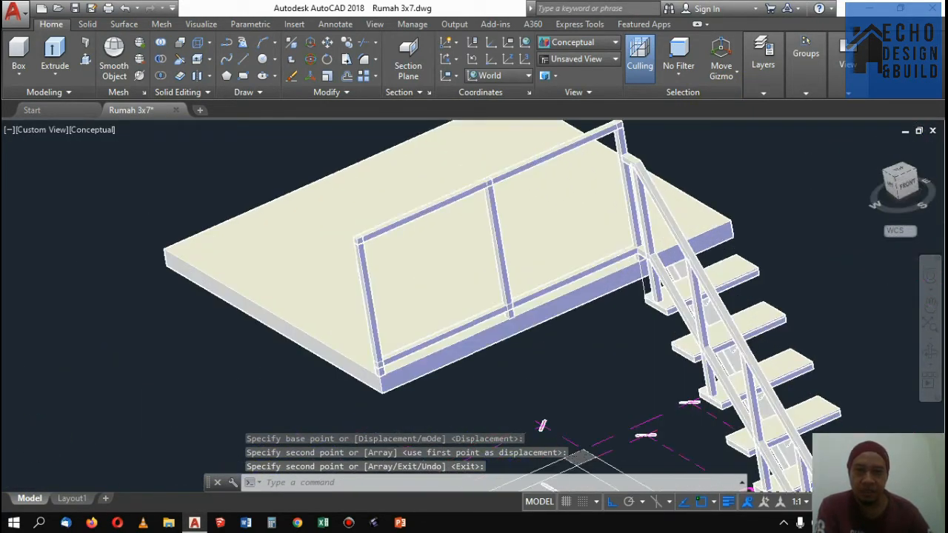
scroll(518, 192, "down", 2)
scroll(420, 214, "up", 2)
scroll(420, 215, "up", 5)
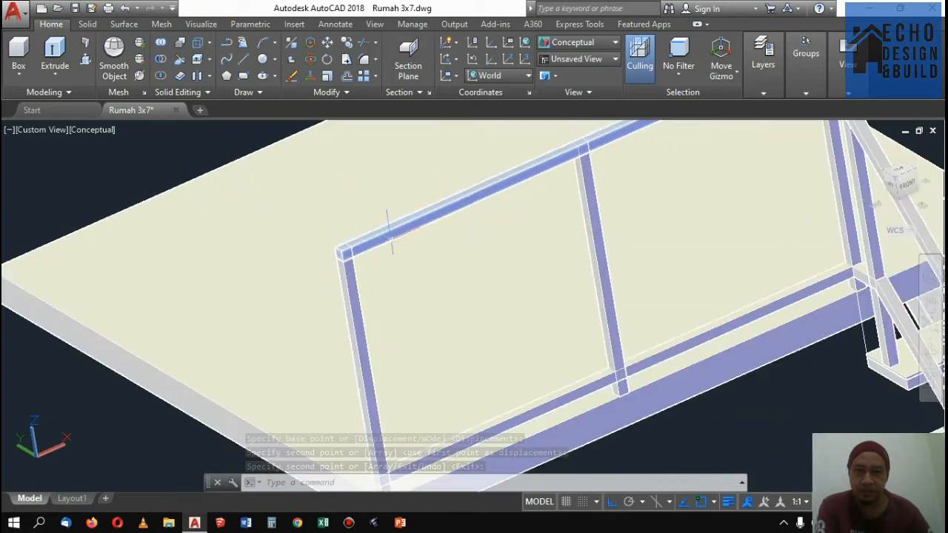
type("UCS")
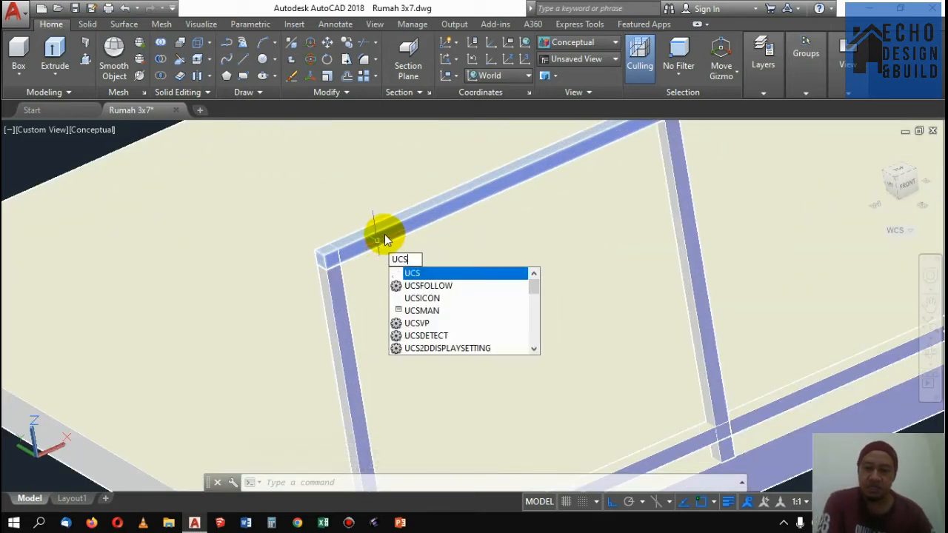
key("Return")
type("f")
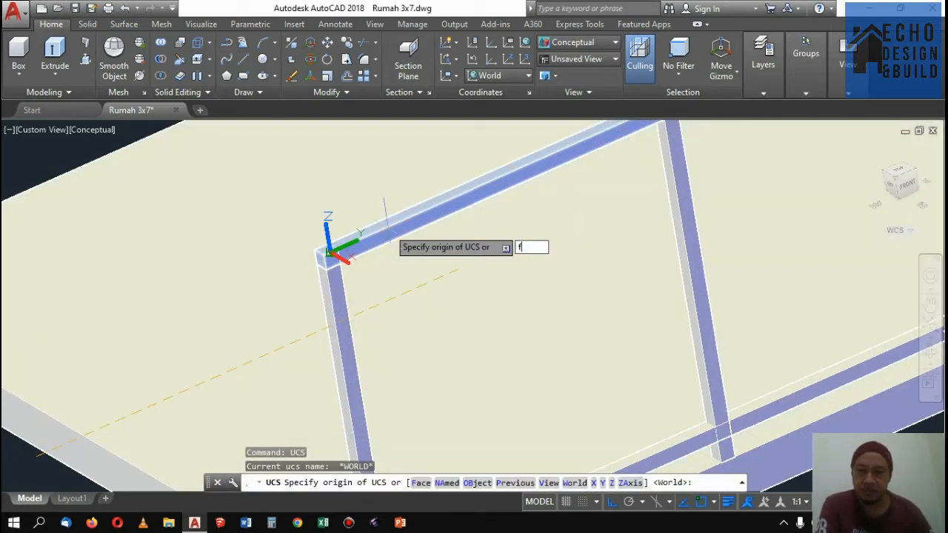
key("Return")
scroll(362, 261, "up", 4)
left_click(346, 257)
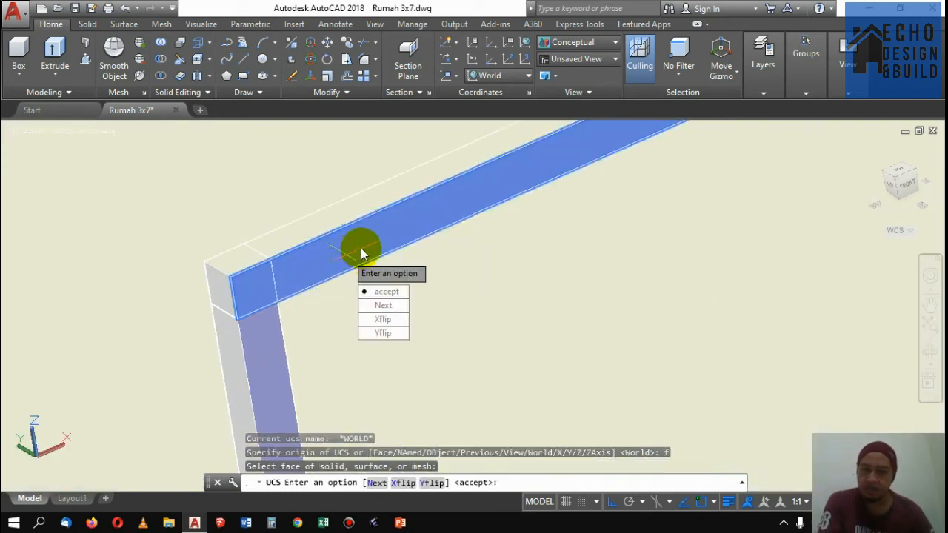
key("Escape")
Align the UCS to the front face of the mezzanine railing's top rail with the Face option
type("Ucs")
key("Return")
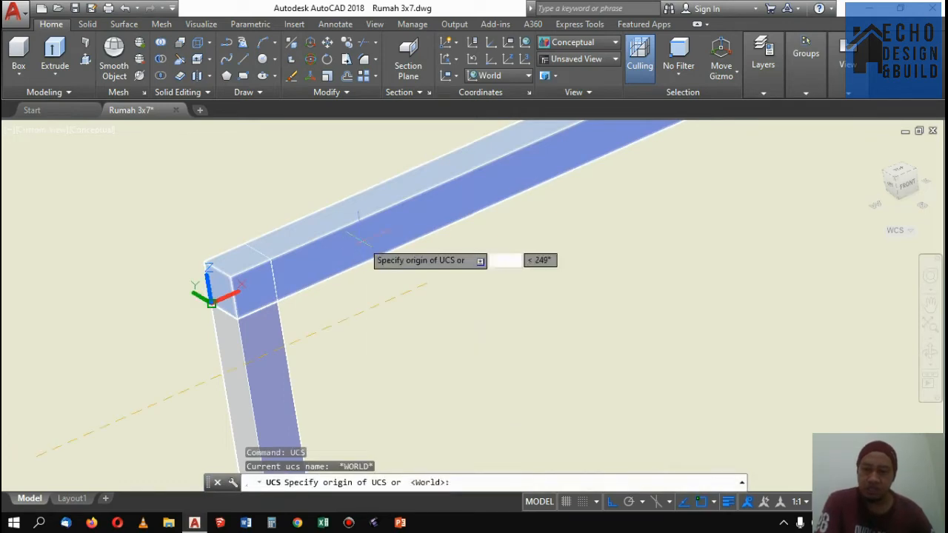
type("f")
key("Return")
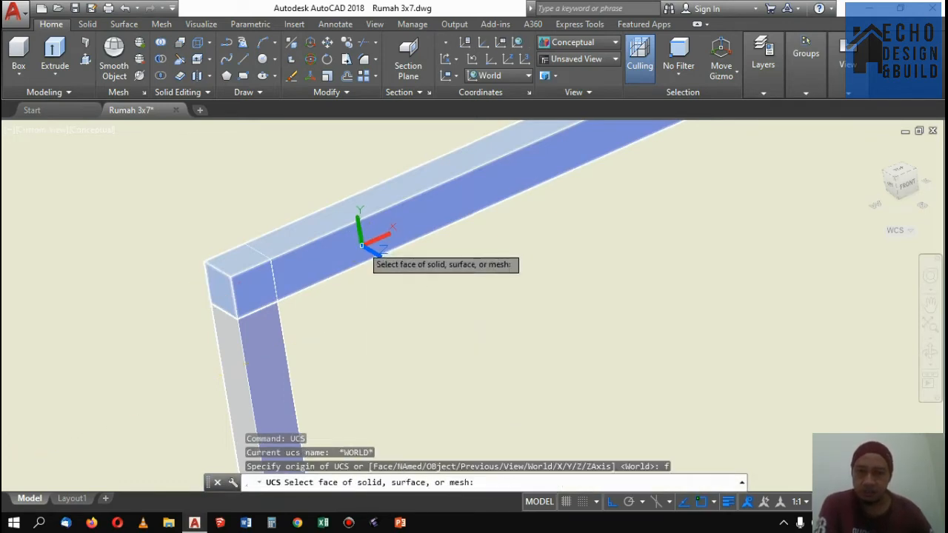
left_click(363, 250)
key("Return")
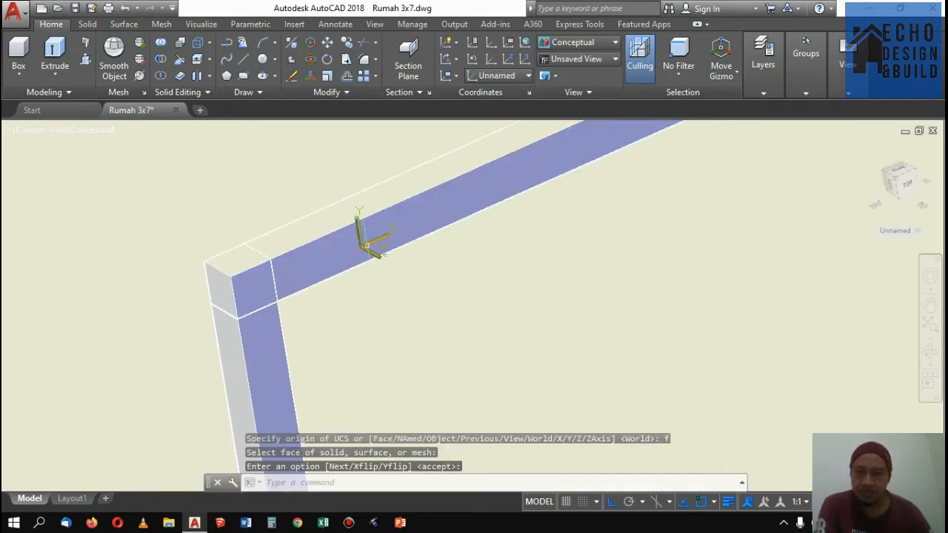
scroll(392, 248, "down", 8)
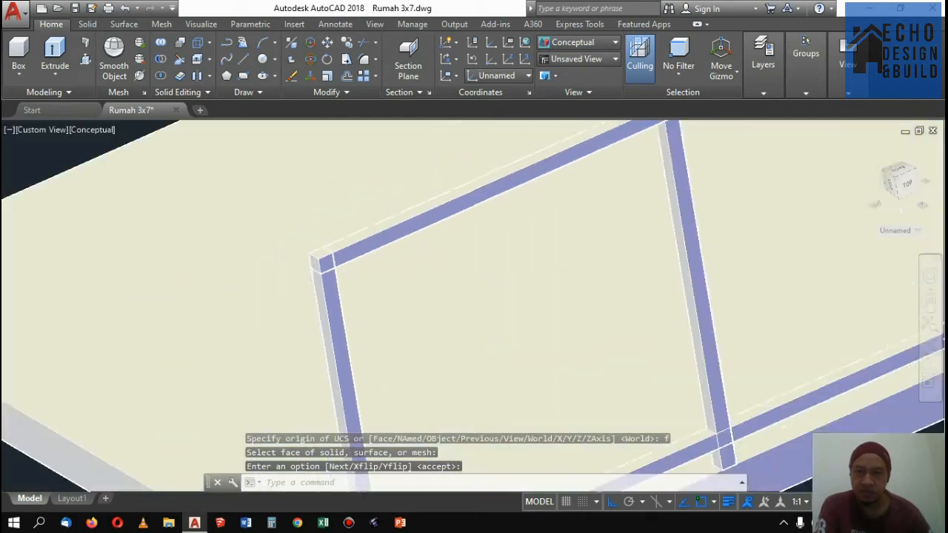
scroll(385, 236, "up", 3)
scroll(383, 234, "down", 4)
scroll(337, 268, "up", 8)
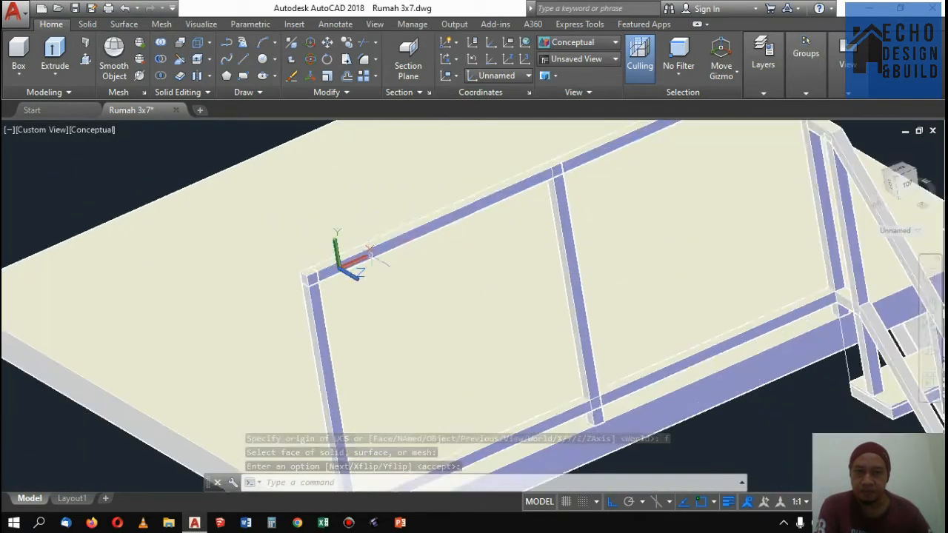
scroll(336, 268, "up", 1)
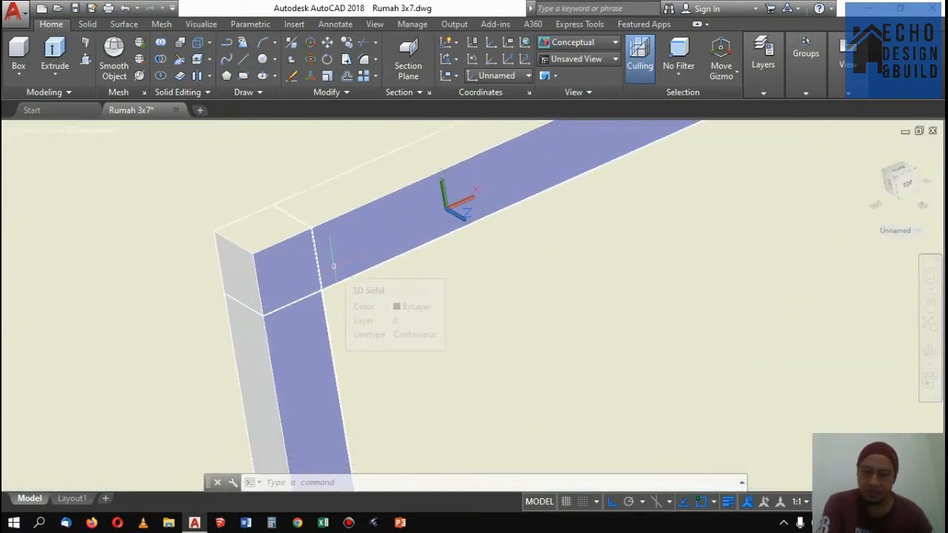
type("c")
key("Escape")
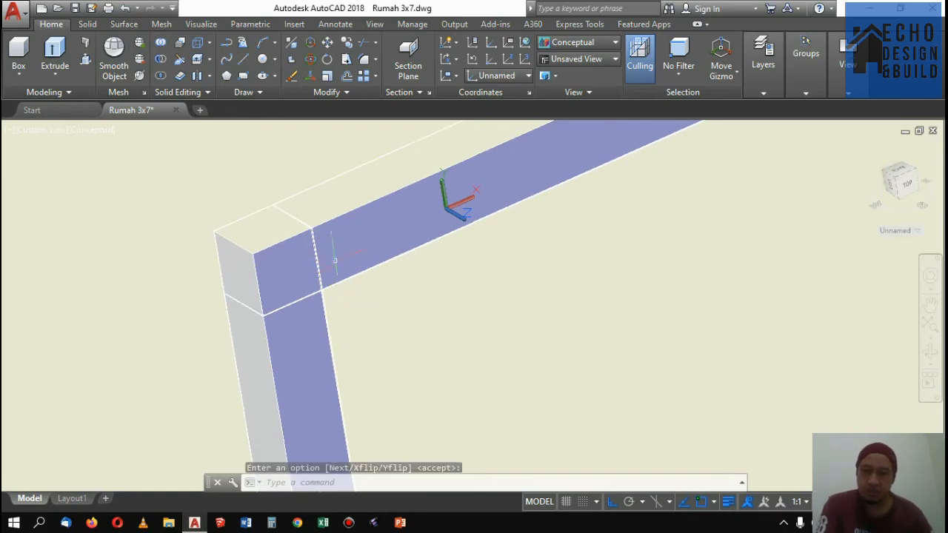
Change the visual style of the model view to 2D Wireframe
left_click(570, 46)
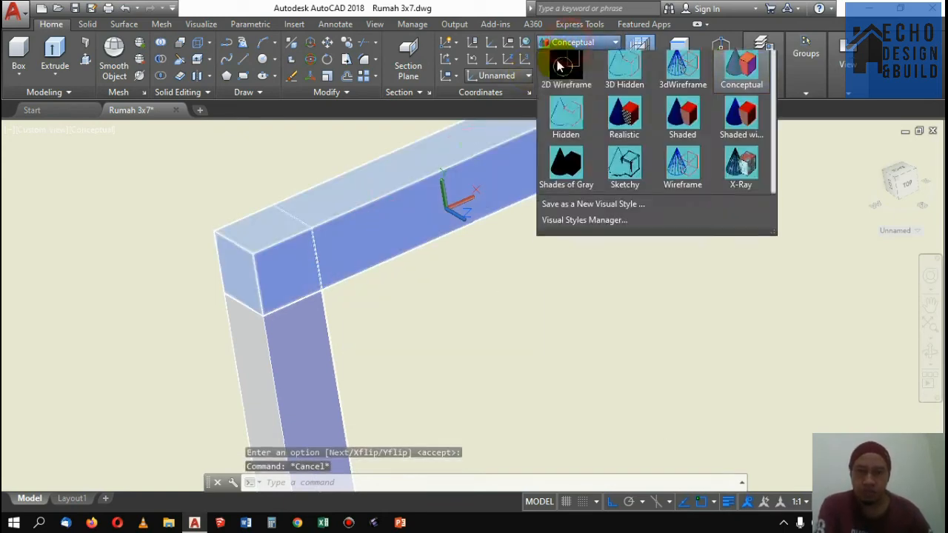
left_click(563, 63)
scroll(523, 233, "down", 2)
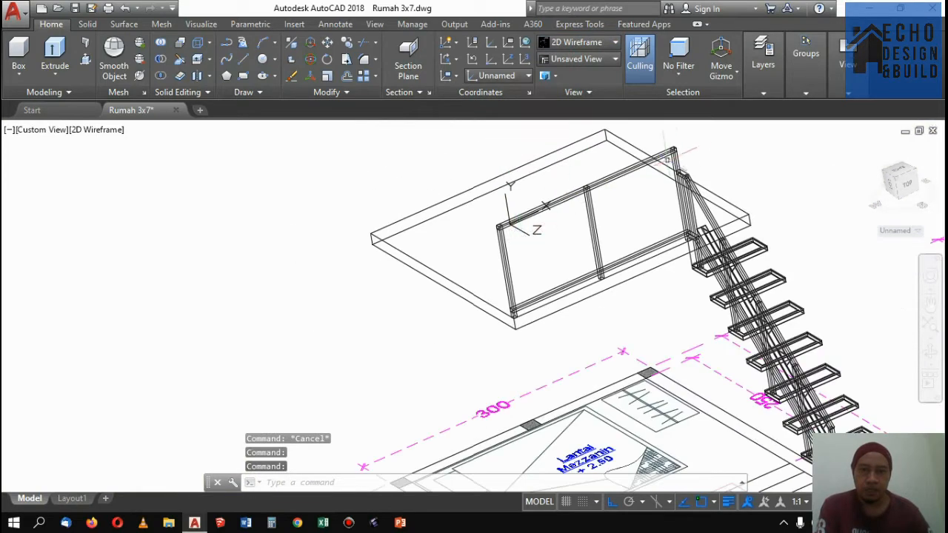
scroll(680, 158, "up", 2)
scroll(651, 197, "down", 2)
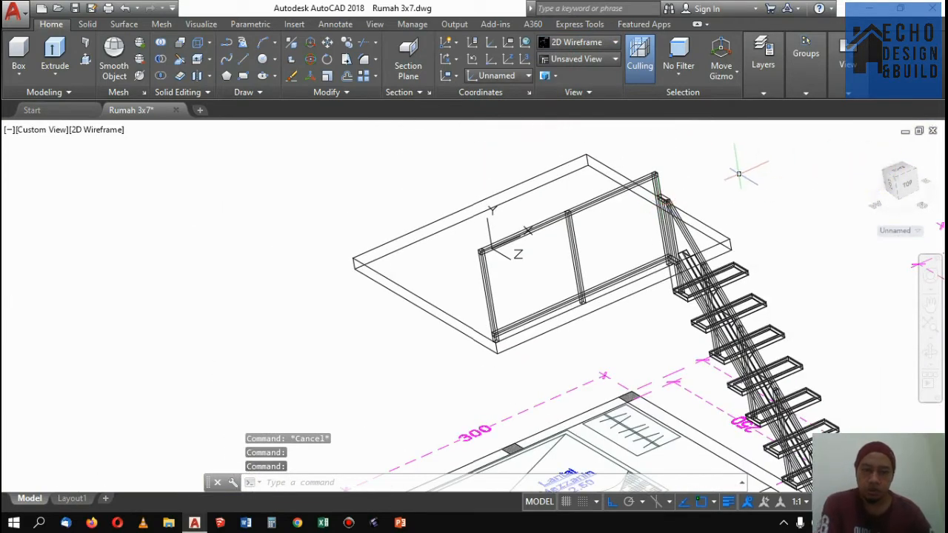
Reset the UCS to World
type("ucs")
key("Return")
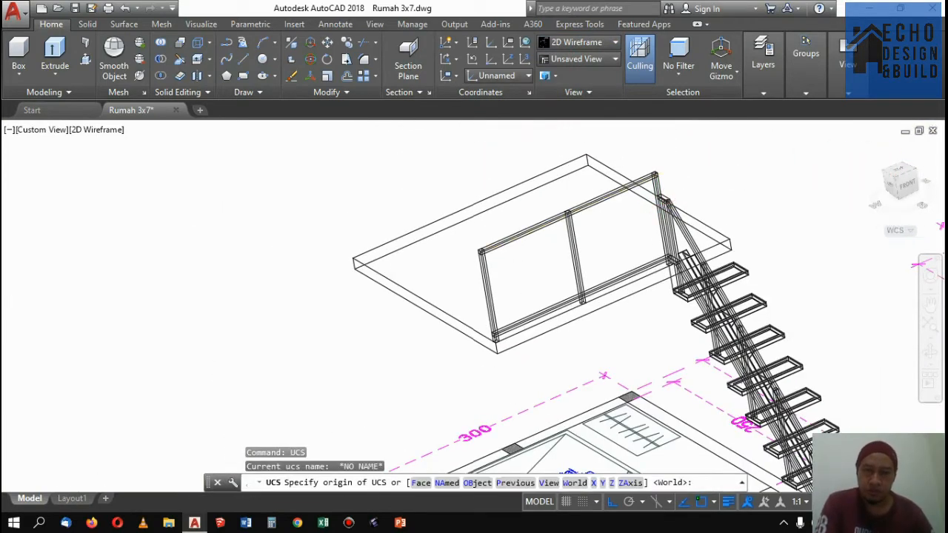
type("w")
key("Return")
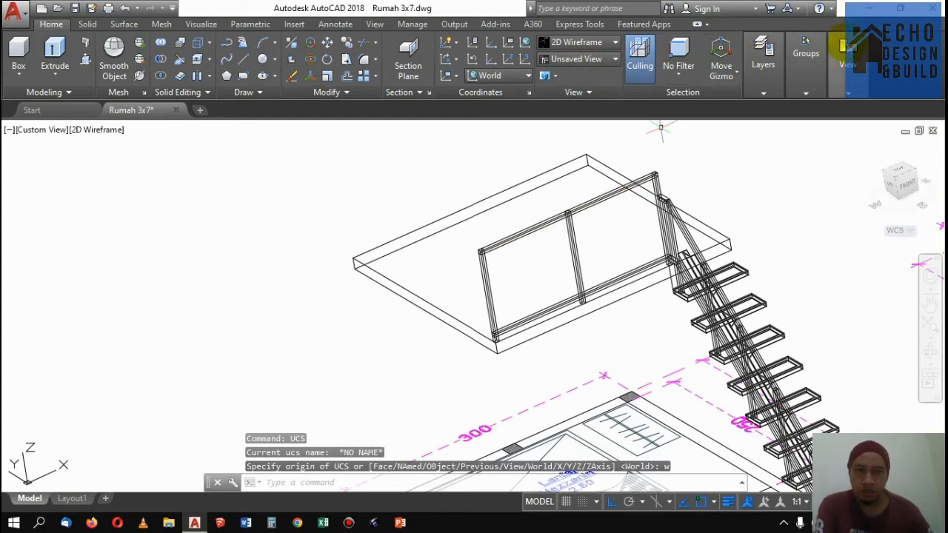
Create a new layer named chrome in the Layer Properties Manager
left_click(763, 60)
left_click(924, 109)
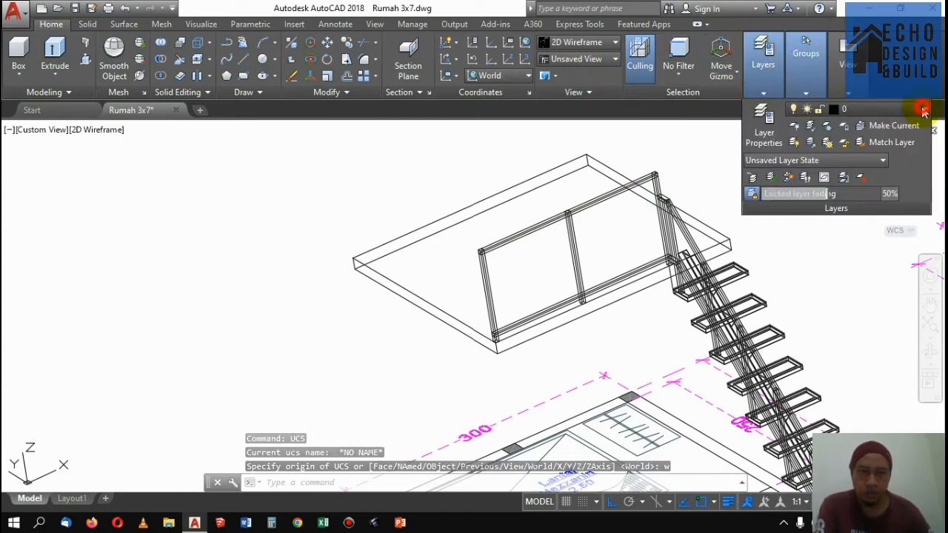
left_click(766, 117)
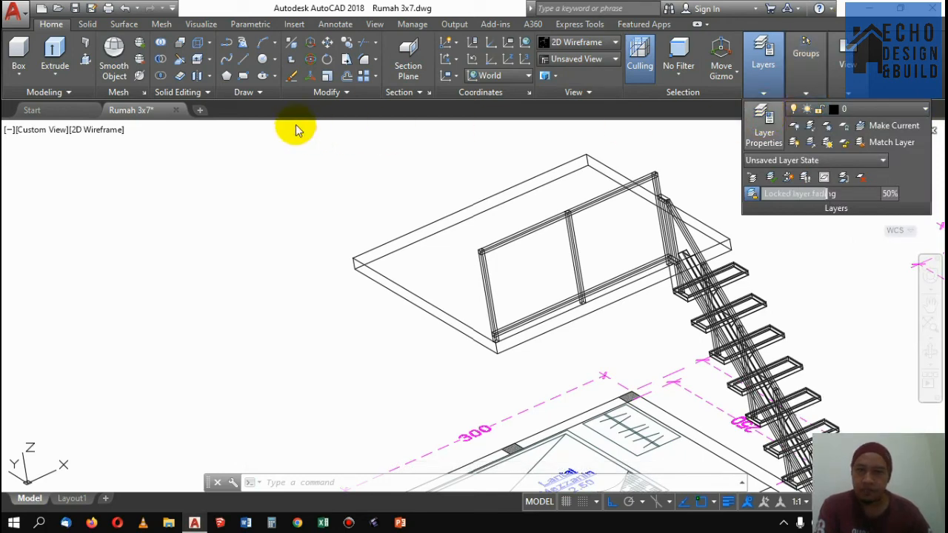
left_click(200, 67)
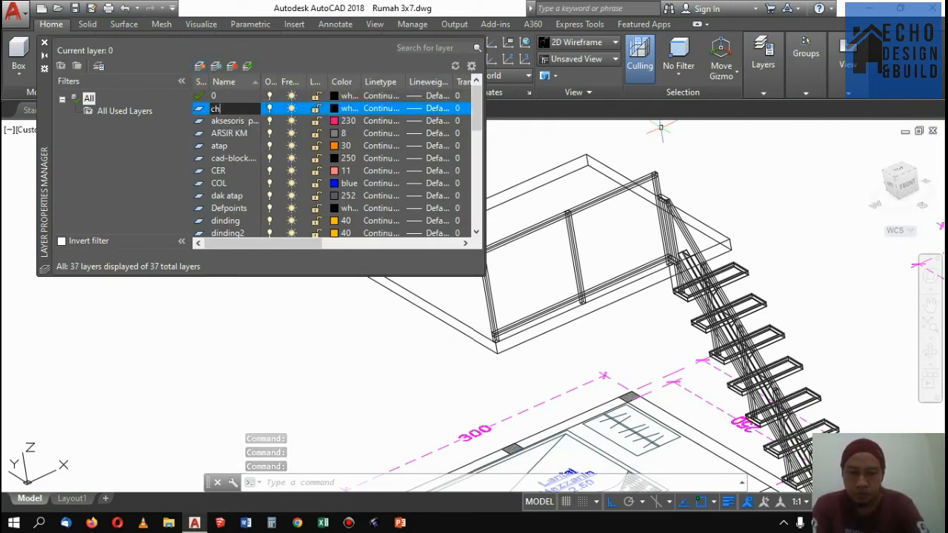
type("chrome")
left_click(201, 66)
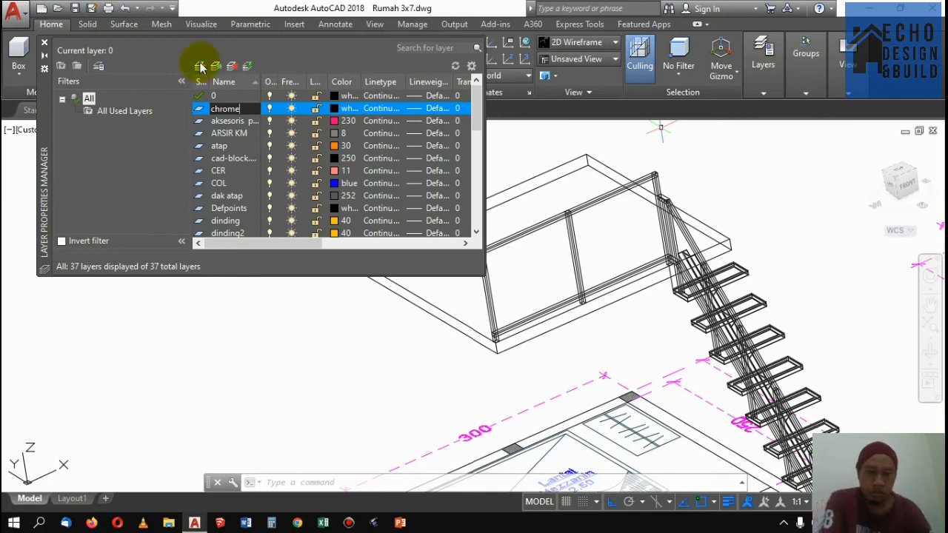
Assign index color 242 to the chrome layer and close the layer manager
left_click(336, 111)
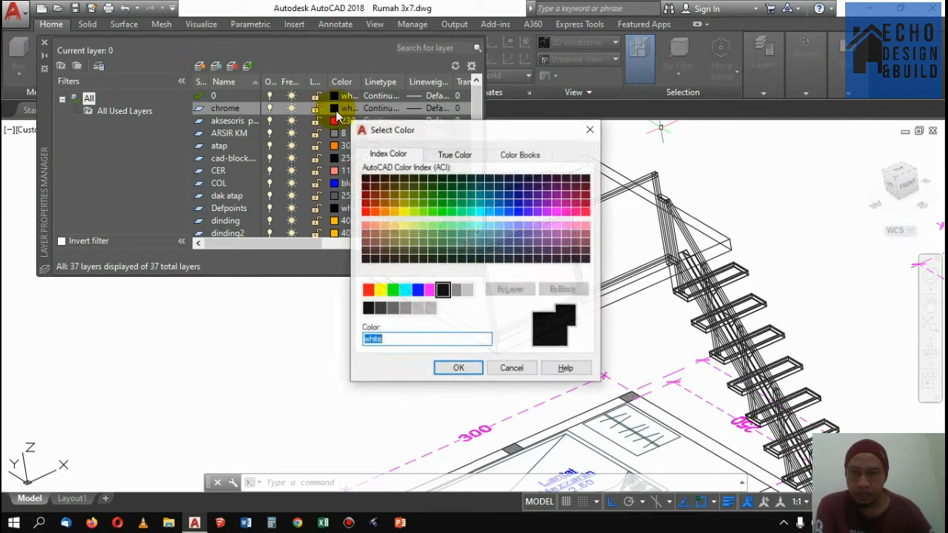
left_click(585, 205)
left_click(460, 368)
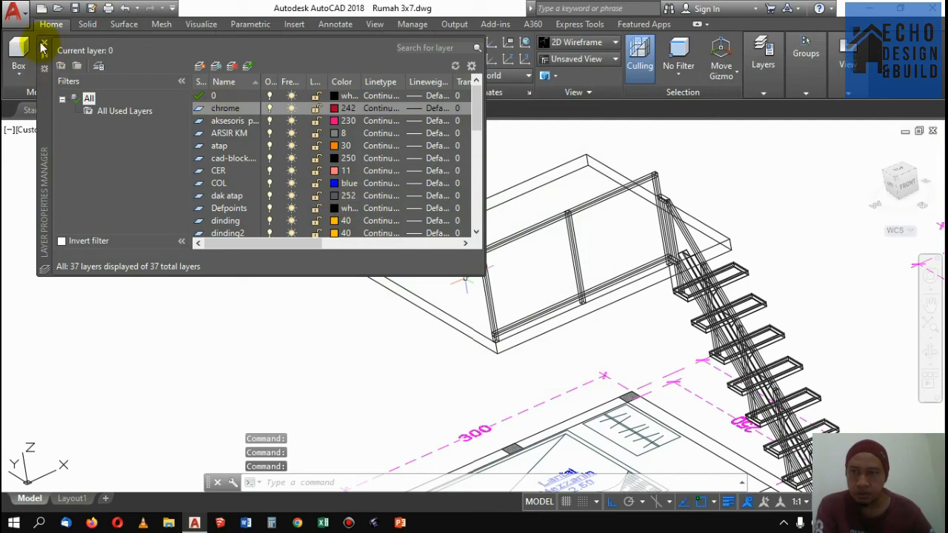
left_click(44, 45)
Select the mezzanine railing's top rail, bottom rail and upright posts
scroll(574, 222, "up", 3)
left_click(567, 237)
left_click(487, 198)
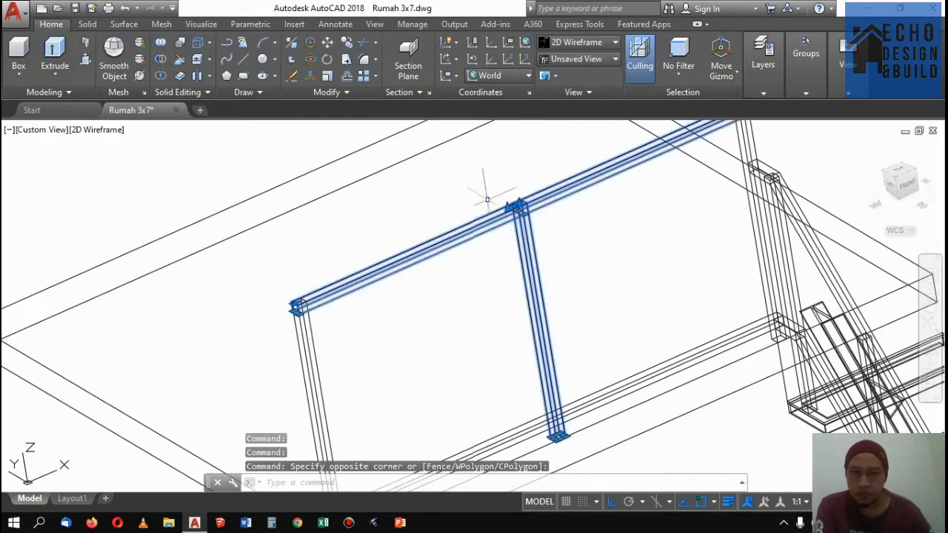
left_click(371, 342)
left_click(312, 318)
scroll(648, 259, "down", 2)
scroll(645, 301, "up", 2)
left_click(643, 305)
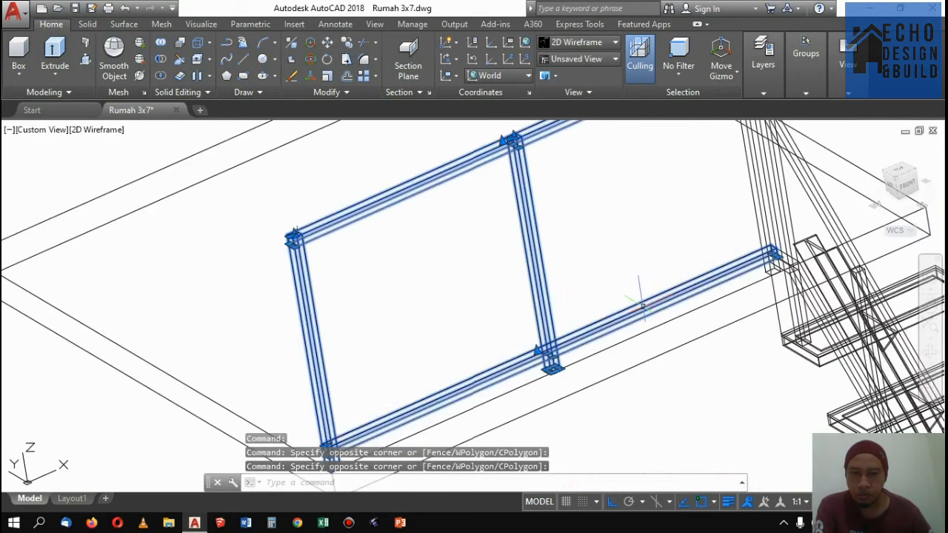
scroll(642, 306, "down", 3)
scroll(658, 255, "up", 2)
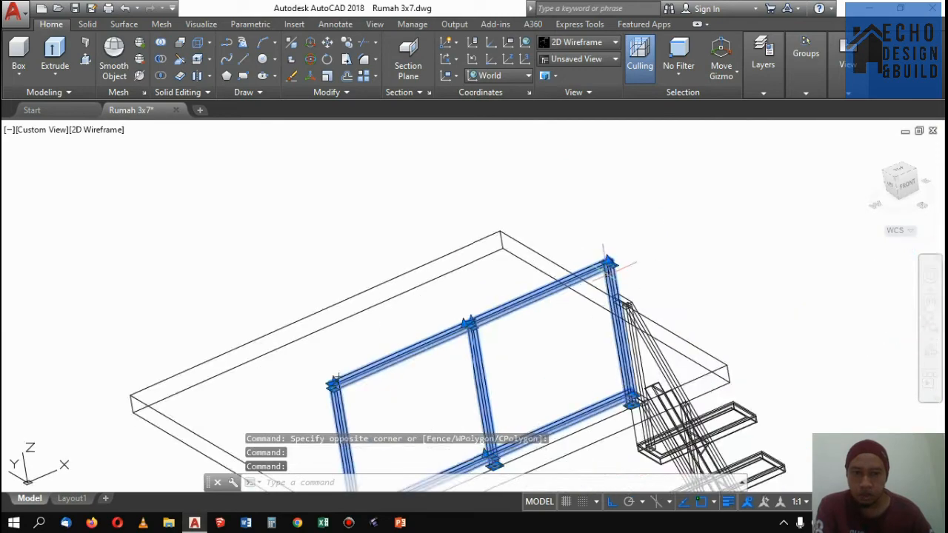
Add the sloped stair handrail, the uppermost stair post and the lower sloped rail to the selection
scroll(638, 323, "up", 3)
left_click(642, 315)
left_click(635, 318)
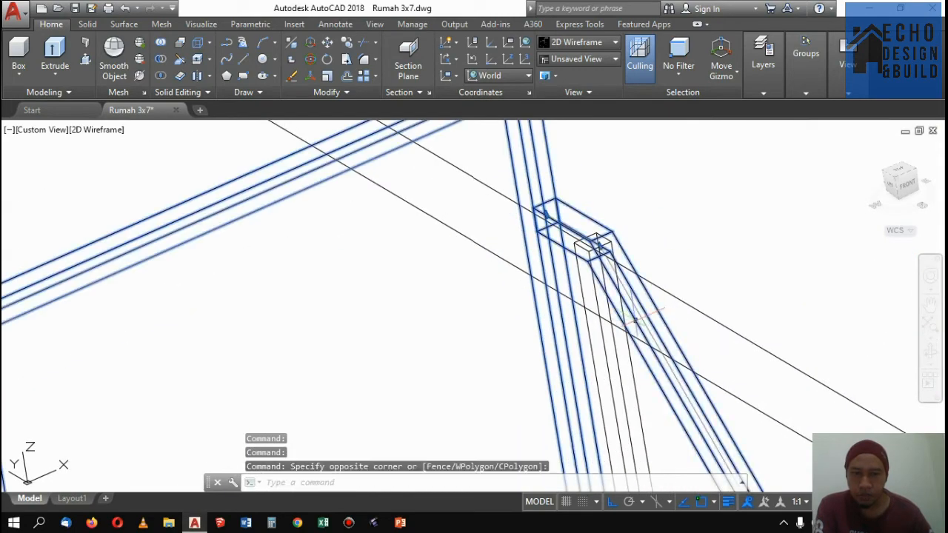
left_click(625, 360)
scroll(626, 360, "down", 4)
scroll(629, 132, "up", 3)
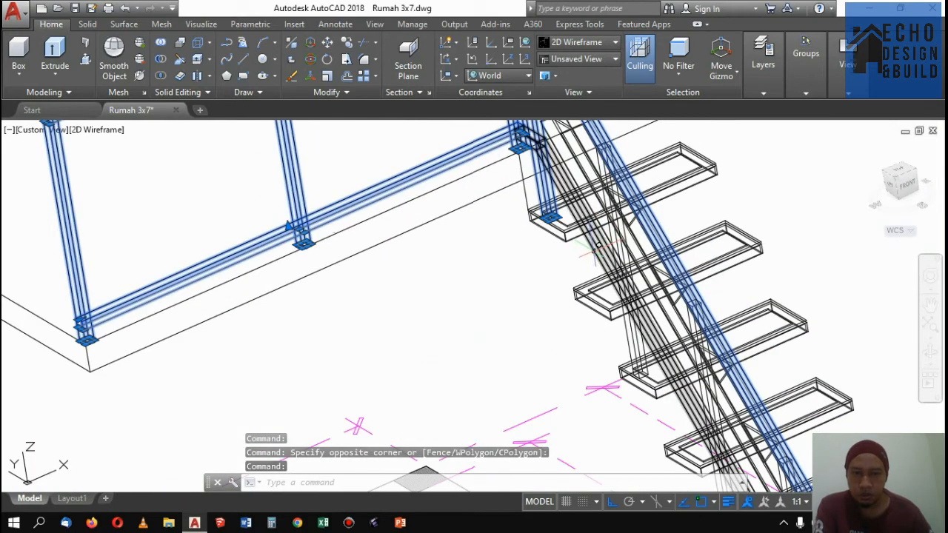
left_click(596, 251)
scroll(597, 251, "up", 4)
Add the remaining upright posts of the stair railing to the selection, down to the lowest tread
left_click(636, 307)
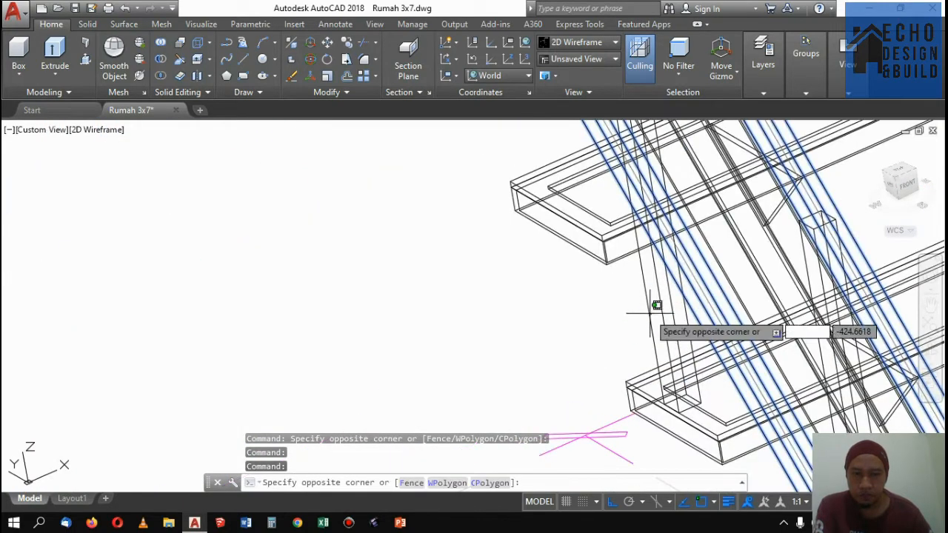
scroll(607, 262, "down", 3)
scroll(603, 257, "up", 5)
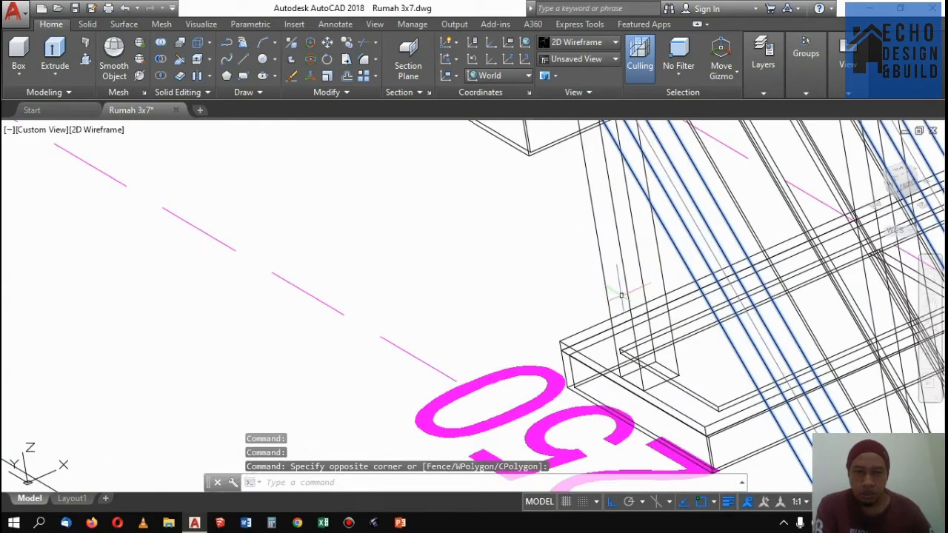
left_click(594, 262)
scroll(603, 203, "down", 3)
scroll(681, 305, "up", 2)
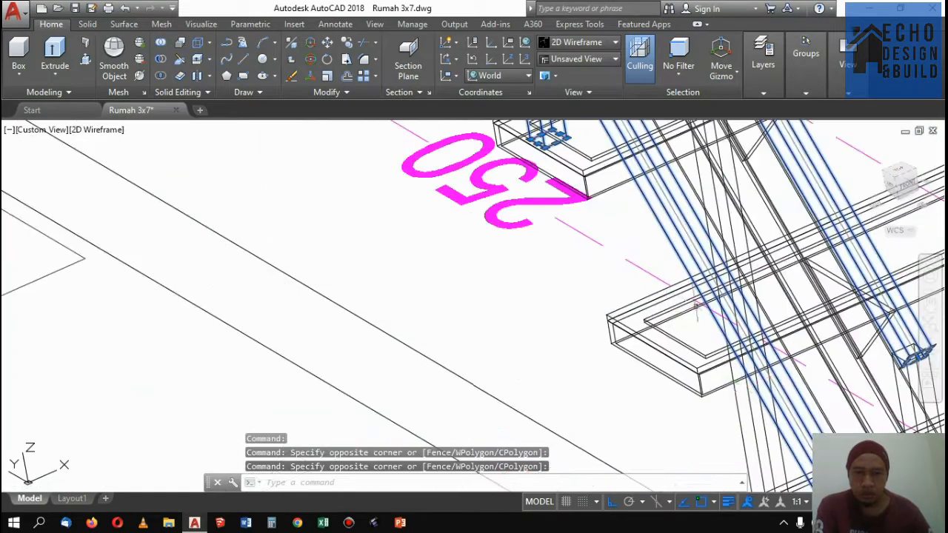
left_click(746, 416)
left_click(724, 416)
scroll(725, 267, "down", 5)
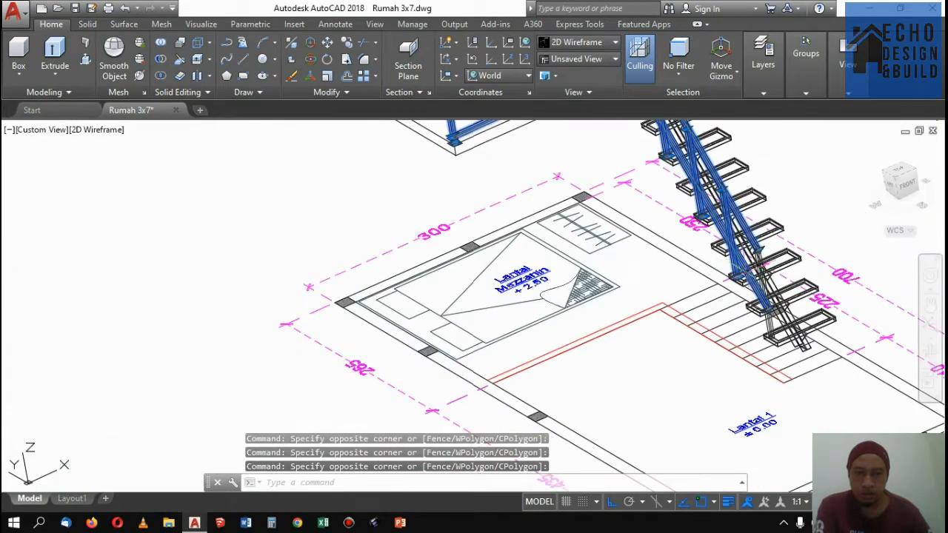
scroll(745, 274, "up", 4)
left_click(773, 377)
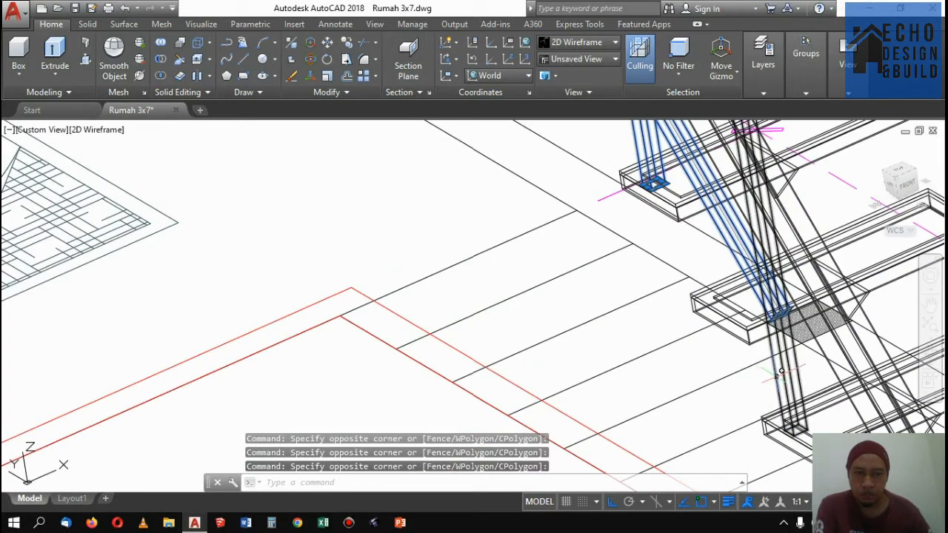
Examine the mezzanine and stair railing to check that all of its parts are selected
scroll(740, 333, "down", 5)
scroll(584, 278, "up", 3)
scroll(673, 232, "up", 4)
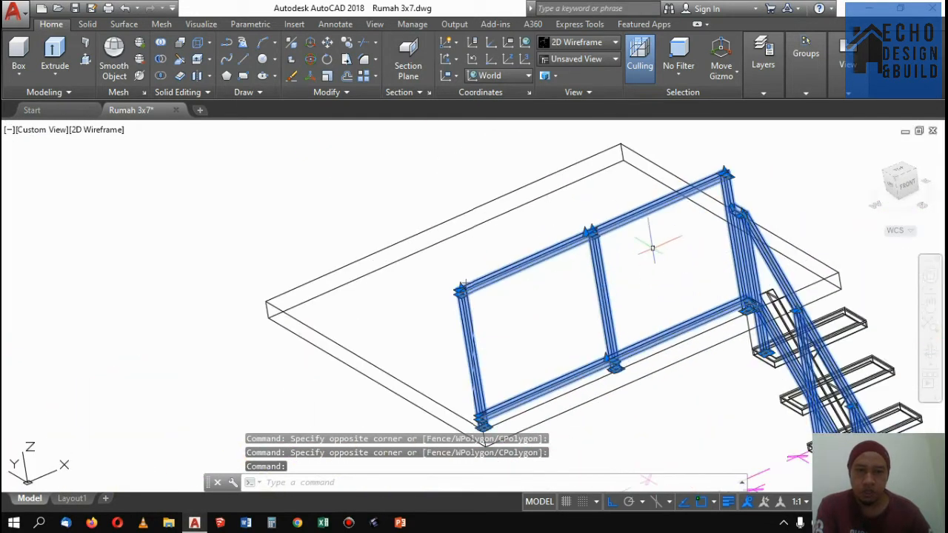
scroll(672, 232, "down", 2)
scroll(674, 237, "up", 2)
scroll(680, 260, "down", 4)
scroll(679, 260, "up", 4)
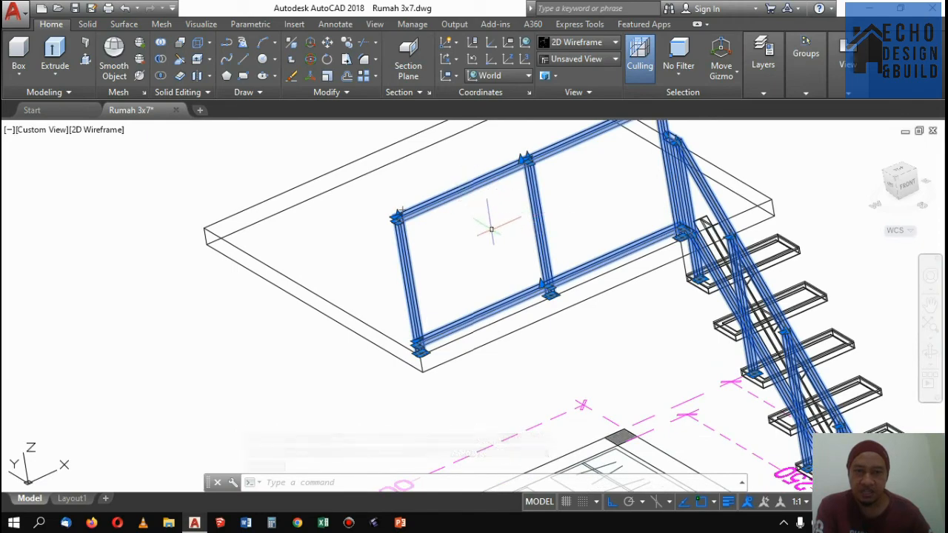
scroll(491, 218, "down", 3)
scroll(545, 185, "up", 4)
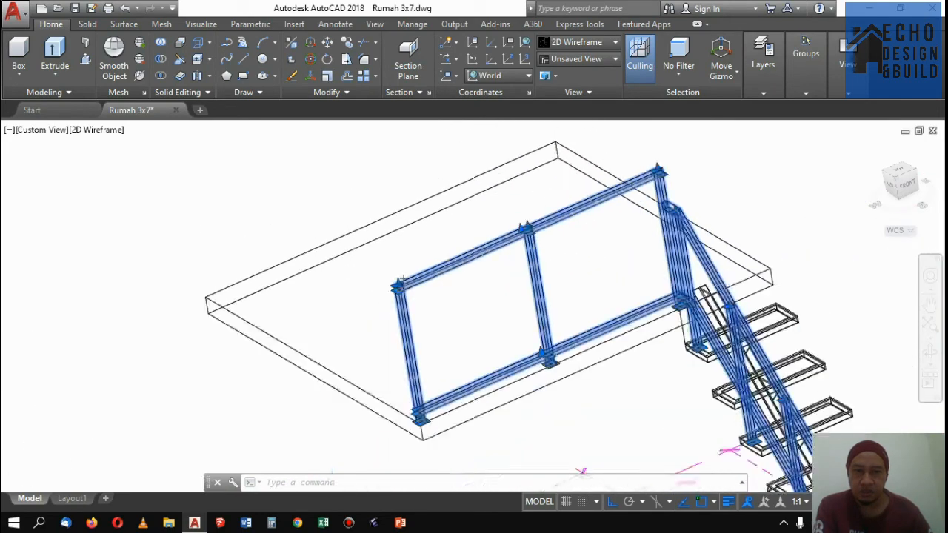
Assign the selected mezzanine and stair railing parts to the chrome layer and clear the selection
left_click(617, 42)
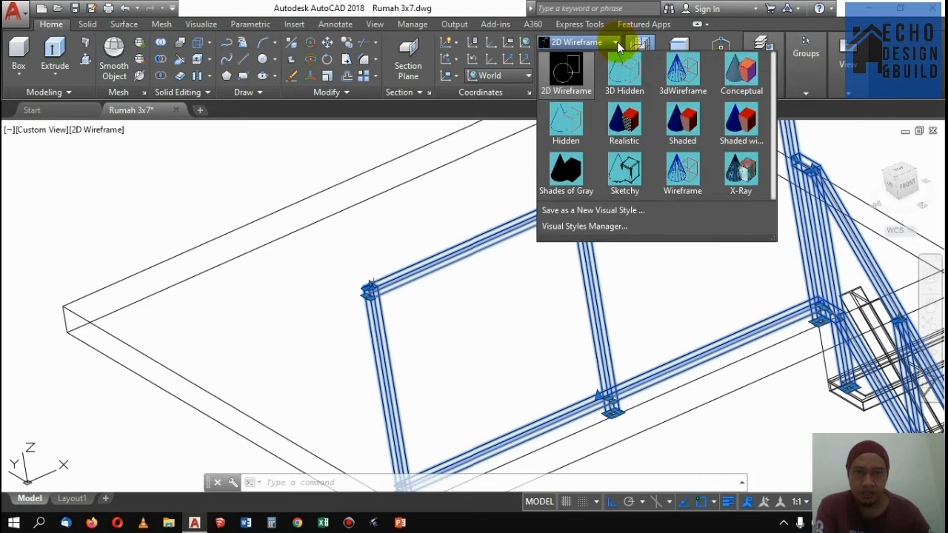
left_click(448, 9)
mouse_move(805, 78)
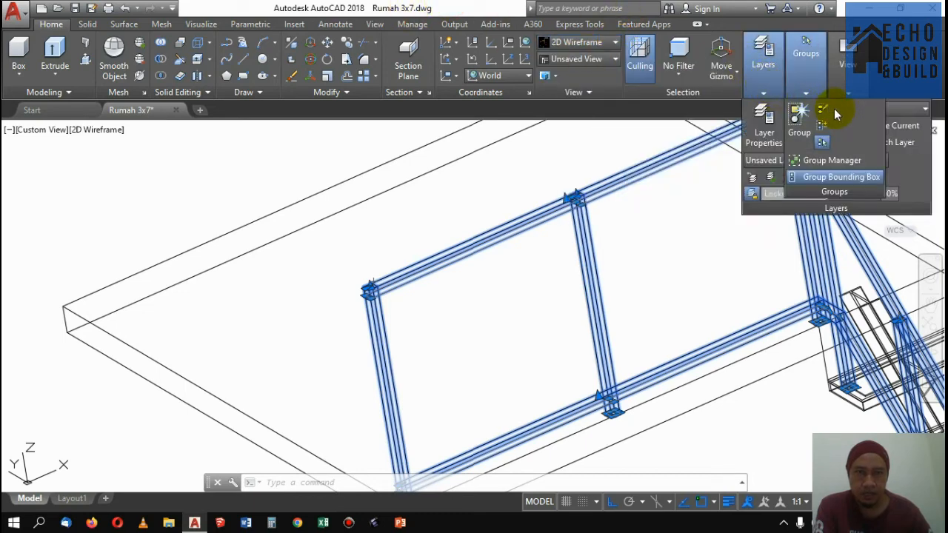
left_click(922, 110)
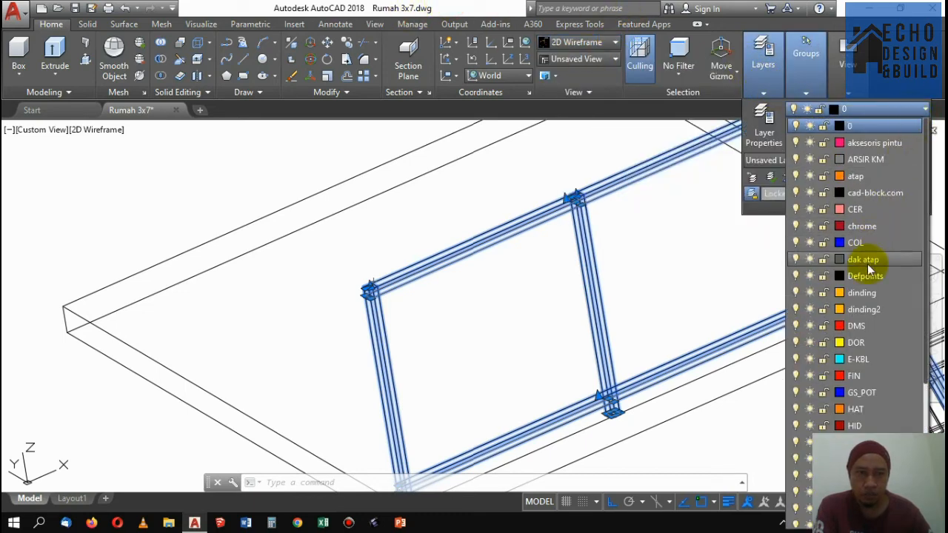
left_click(863, 227)
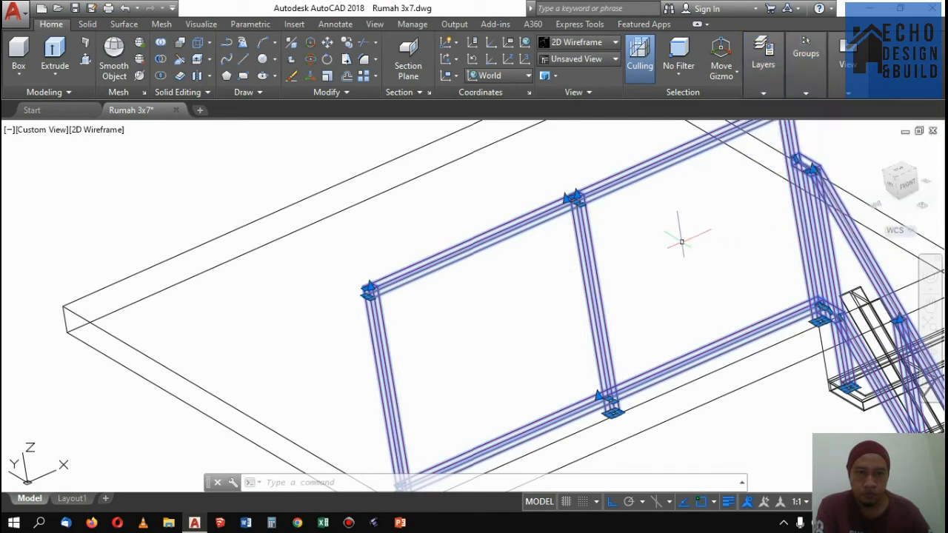
key("Escape")
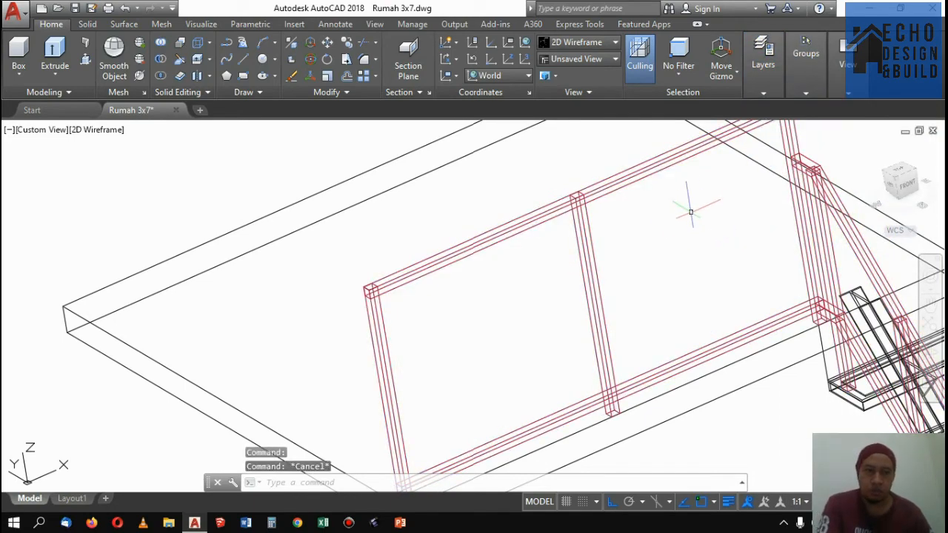
scroll(674, 232, "down", 5)
scroll(715, 214, "up", 1)
scroll(727, 227, "down", 2)
scroll(728, 227, "up", 8)
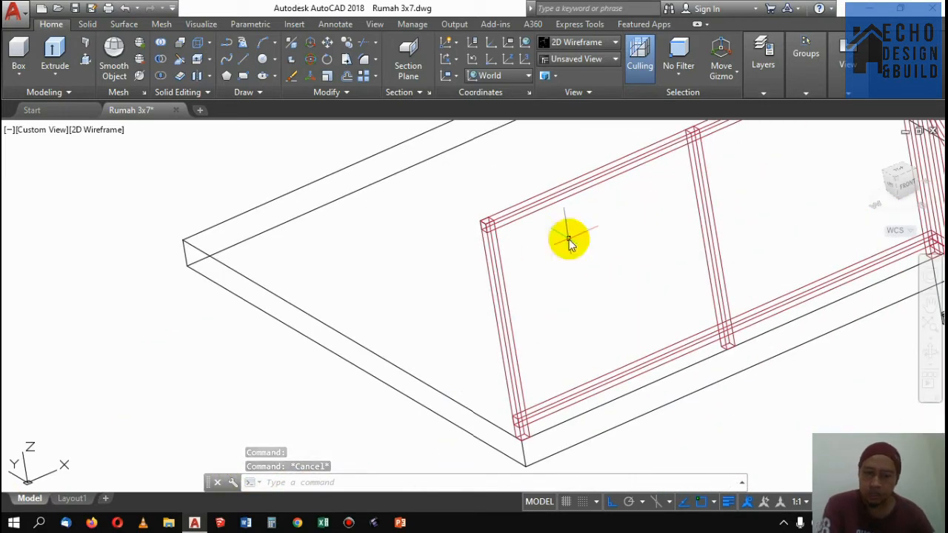
type("rec")
key("Return")
scroll(531, 234, "up", 4)
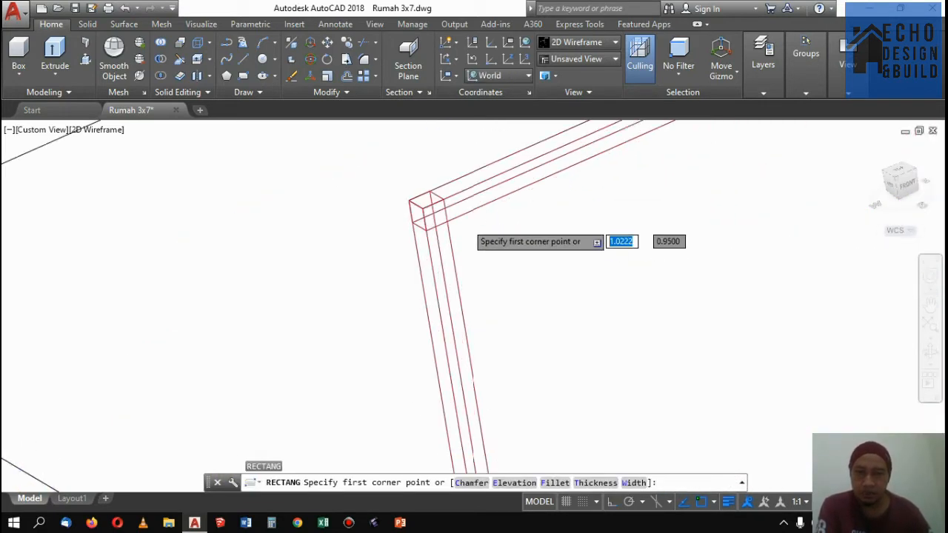
scroll(463, 217, "up", 4)
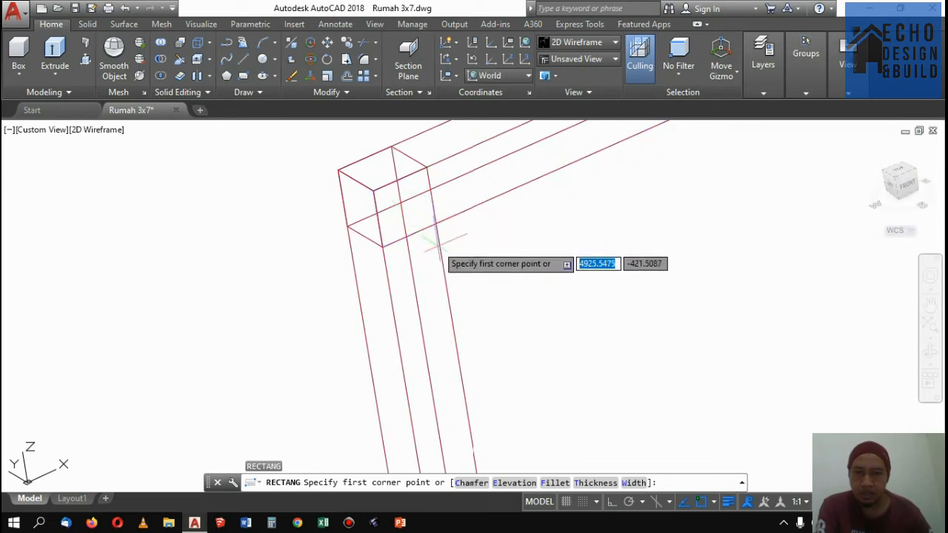
scroll(437, 215, "up", 3)
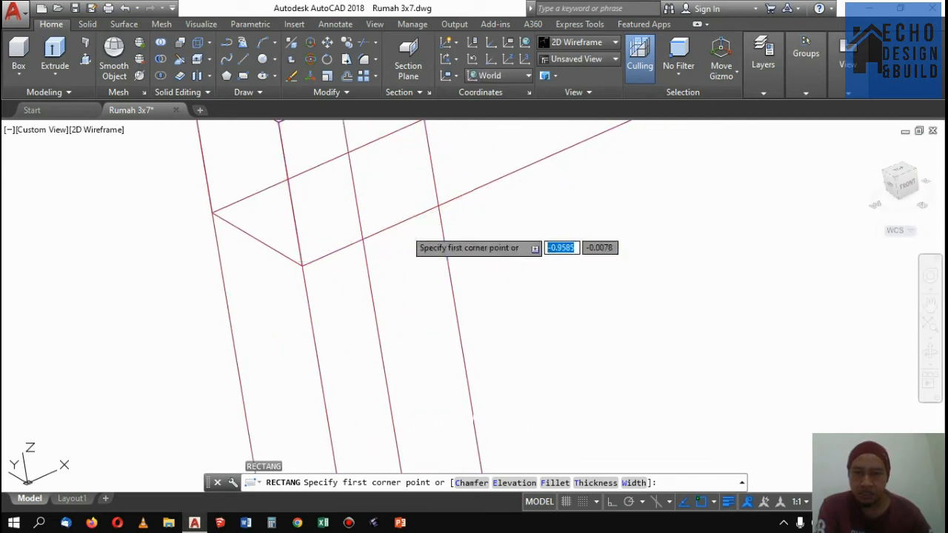
scroll(403, 235, "down", 5)
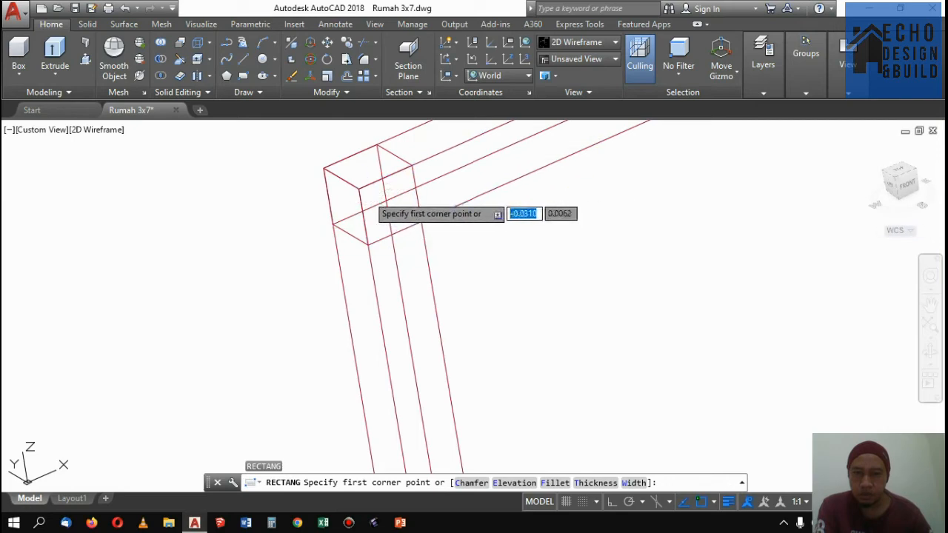
left_click(359, 188)
scroll(416, 225, "down", 5)
scroll(412, 220, "down", 5)
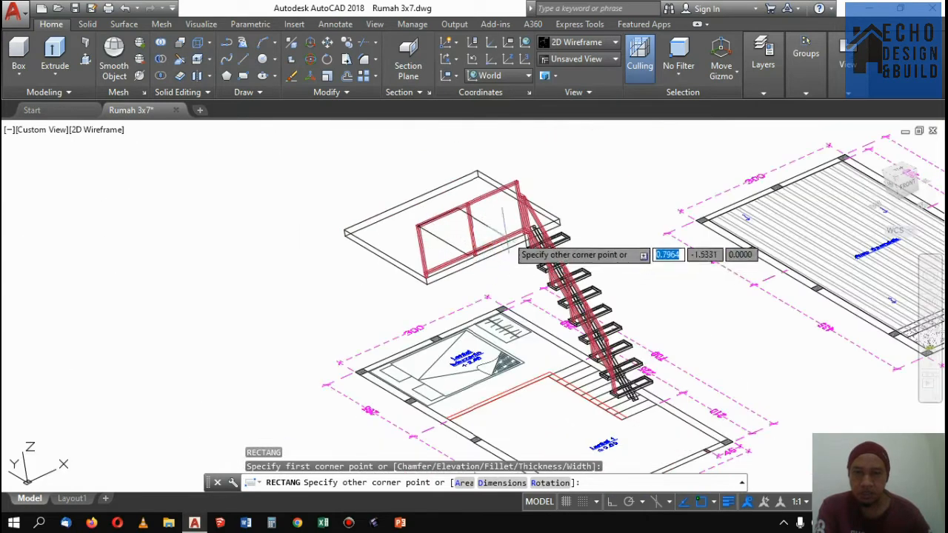
scroll(510, 215, "up", 4)
key("Escape")
Align the UCS to the front face of the mezzanine railing's top rail with the Face option
type("u")
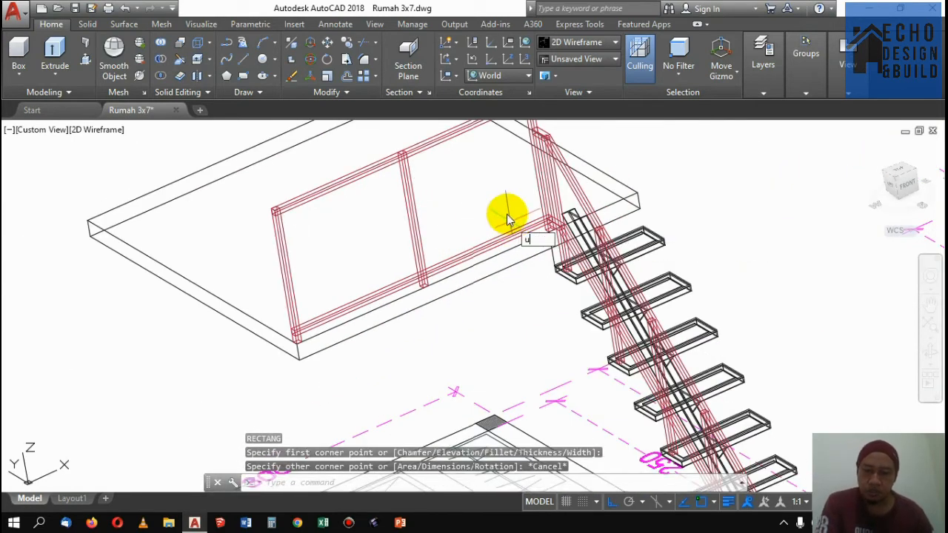
type("cs")
key("Return")
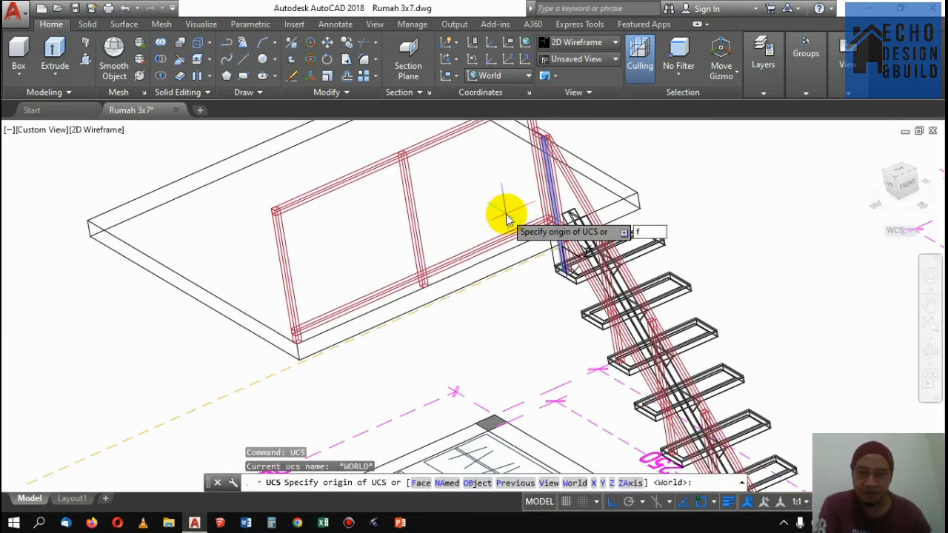
key("Return")
scroll(317, 248, "up", 6)
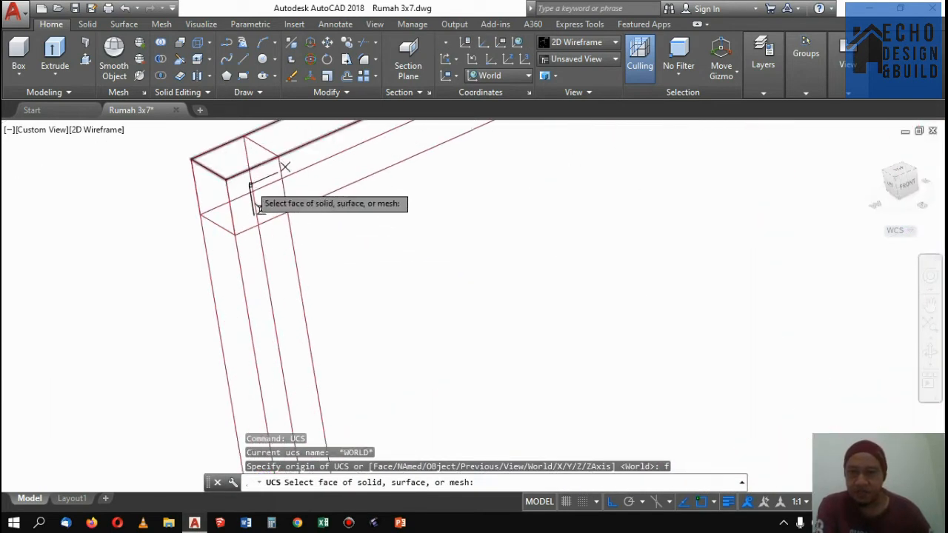
left_click(311, 174)
key("Return")
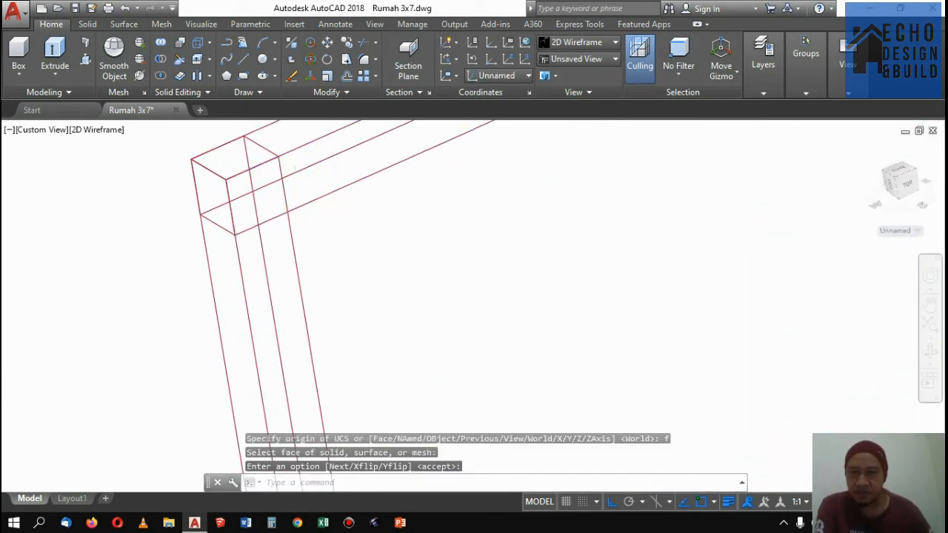
Draw a rectangle on the mezzanine railing's front plane from the top rail's outer upper corner to the bottom rail's lower corner beside the stairs
scroll(271, 226, "up", 4)
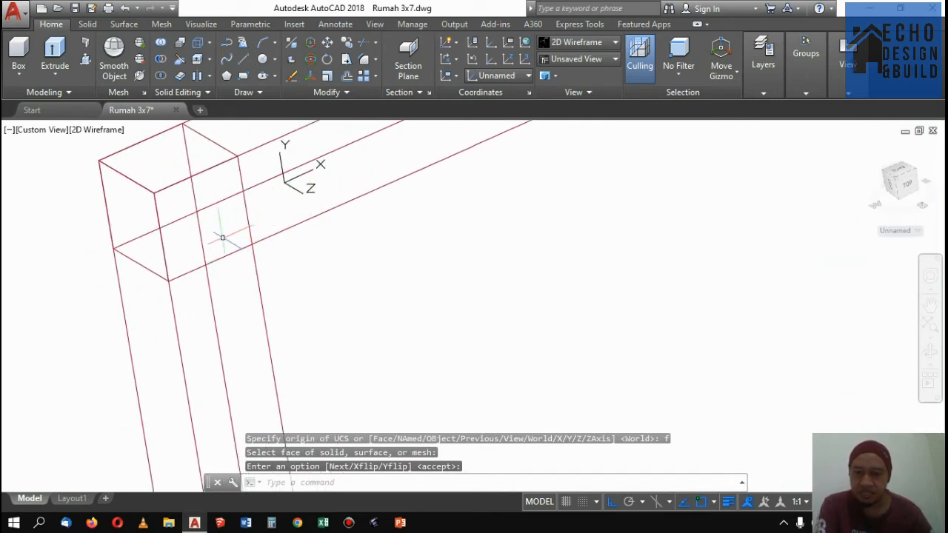
type("rec")
key("Return")
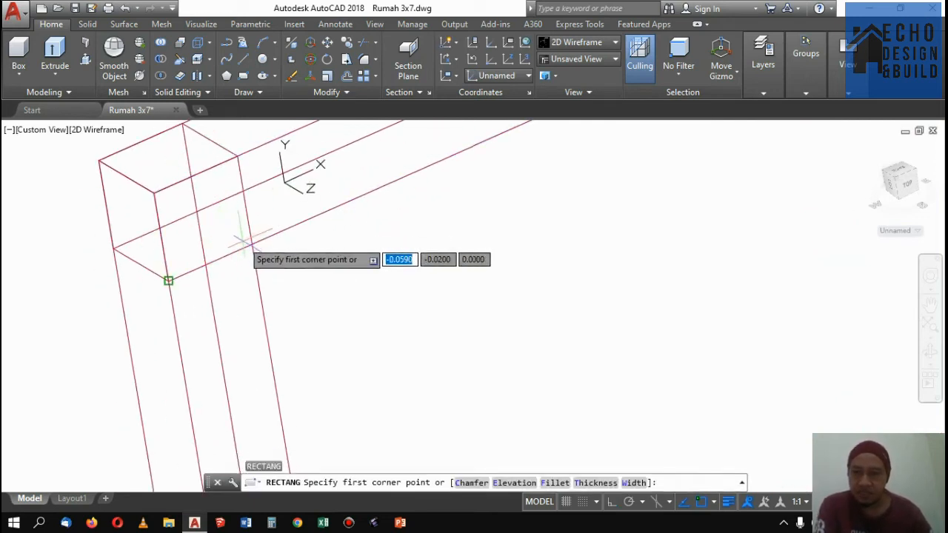
left_click(154, 192)
scroll(252, 259, "down", 5)
scroll(422, 259, "up", 6)
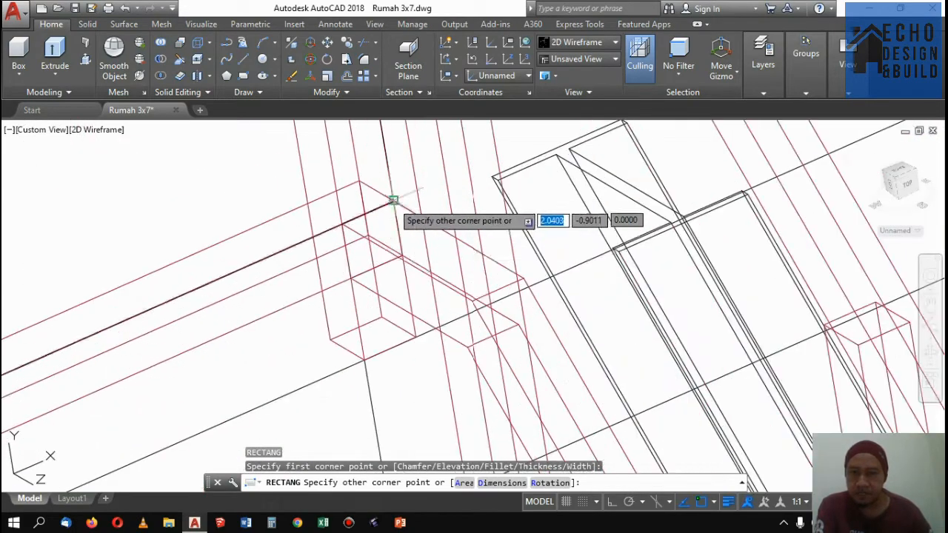
left_click(401, 256)
Extrude the railing rectangle by 0.005 into a thin solid panel
left_click(324, 289)
scroll(404, 241, "down", 6)
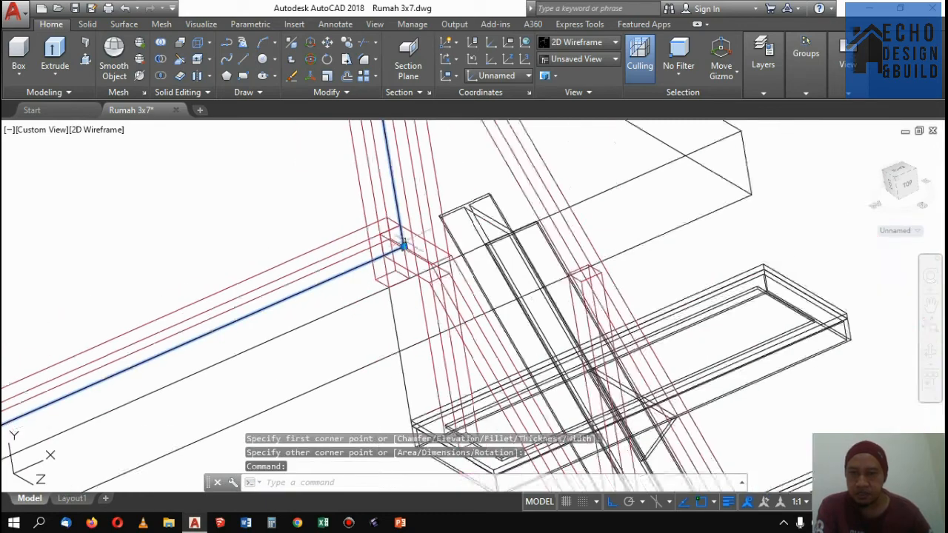
scroll(289, 236, "up", 6)
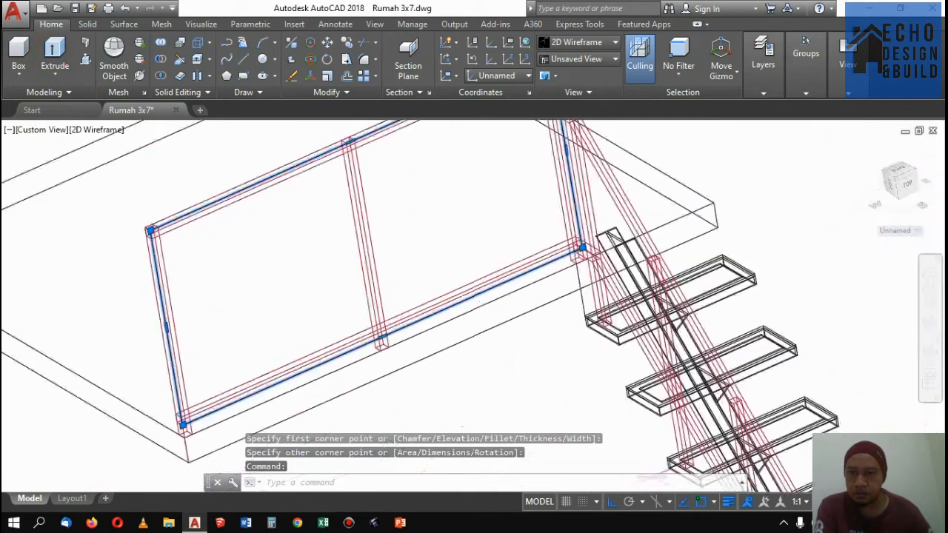
left_click(56, 50)
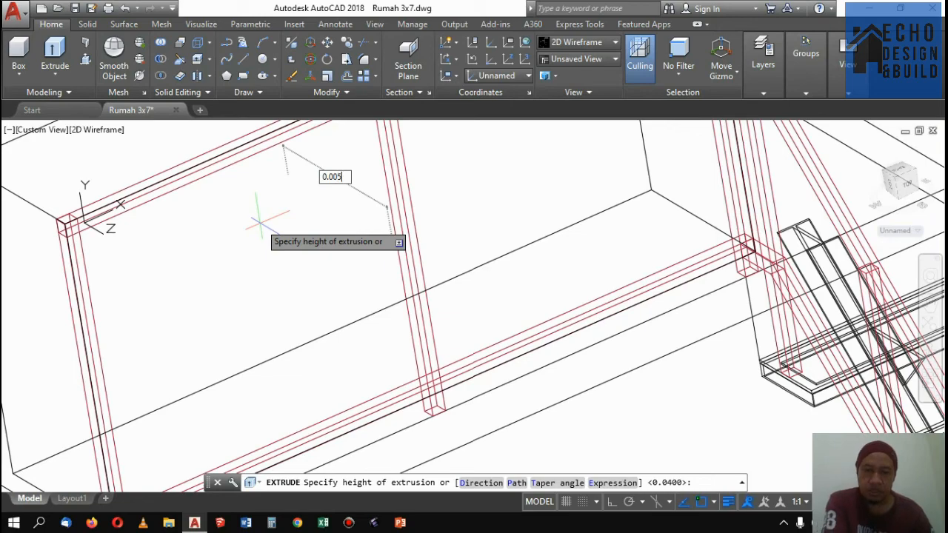
key("Return")
Move the thin panel from the railing's front face to the middle of the bottom rail's thickness
scroll(281, 229, "down", 6)
scroll(375, 334, "up", 8)
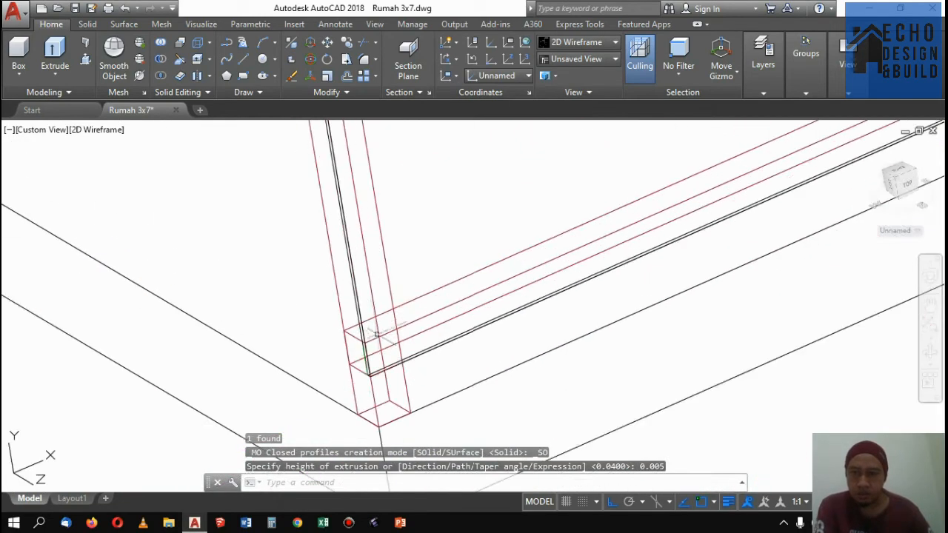
scroll(375, 335, "up", 4)
left_click(370, 332)
left_click(346, 322)
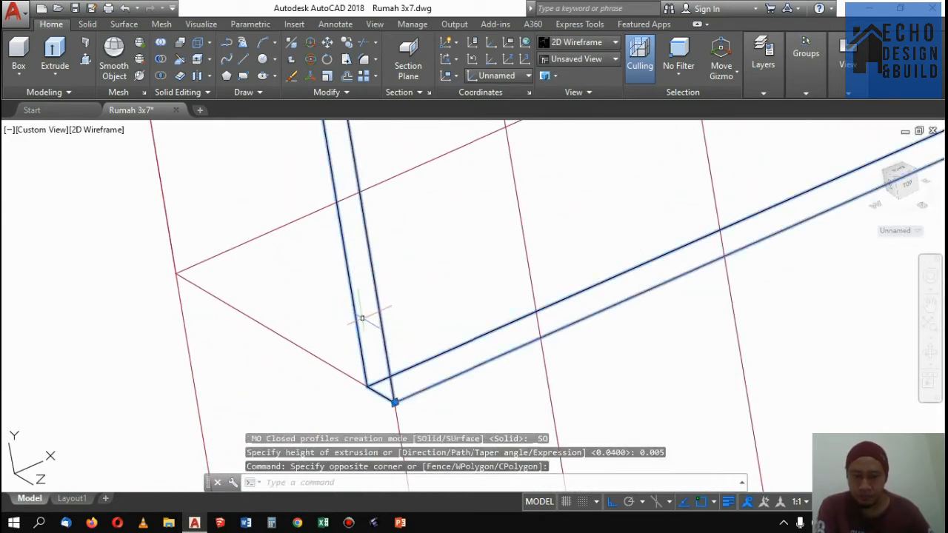
key("Return")
left_click(368, 386)
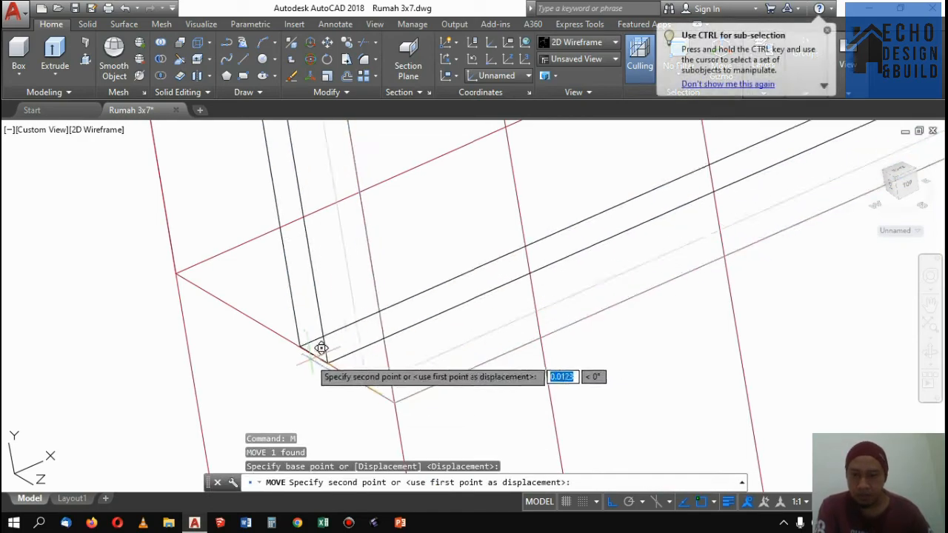
left_click(290, 328)
Assign the mezzanine railing's thin infill panel to the KACA layer
scroll(426, 311, "up", 4)
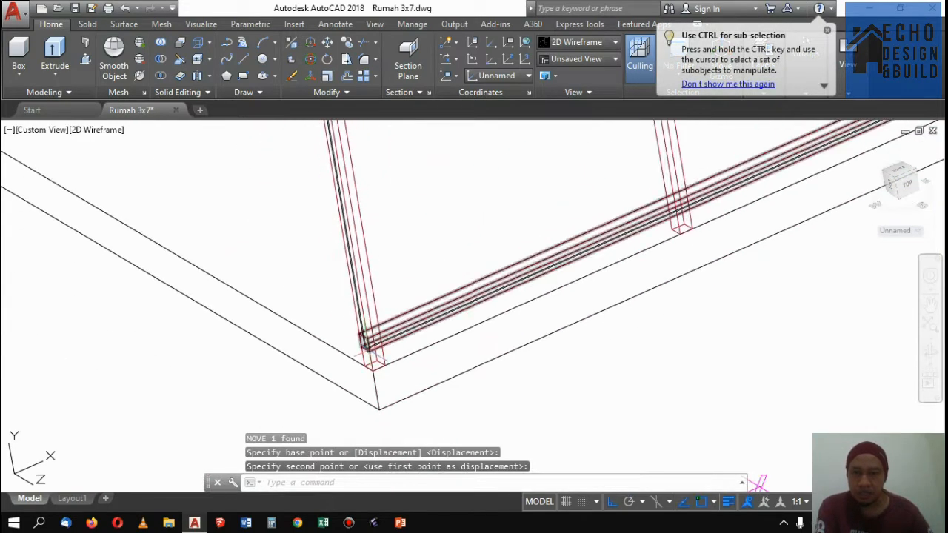
scroll(427, 312, "up", 1)
left_click(381, 379)
scroll(480, 310, "down", 7)
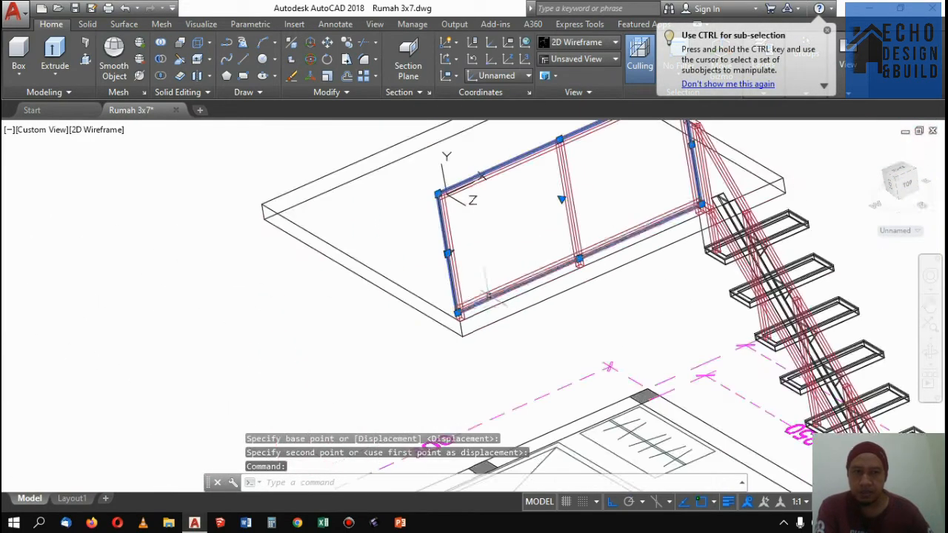
scroll(508, 254, "up", 6)
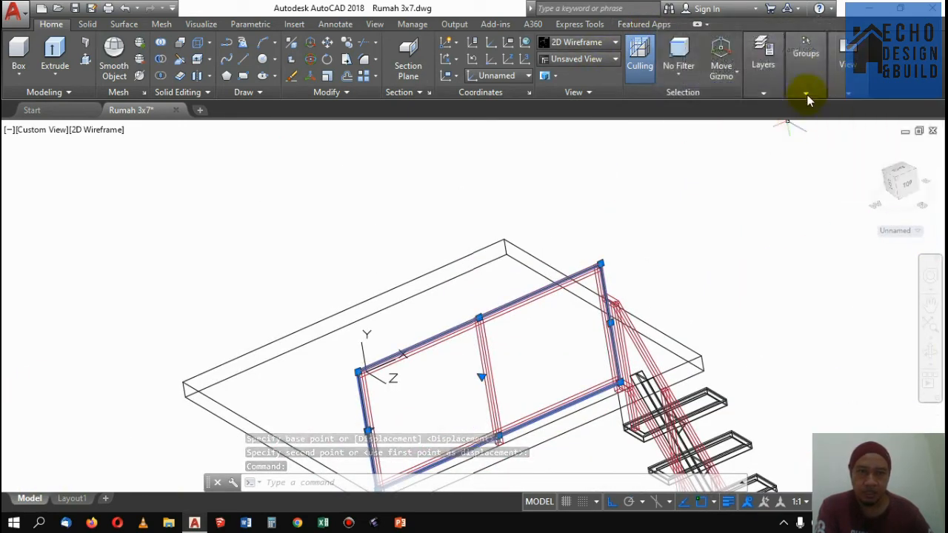
mouse_move(777, 92)
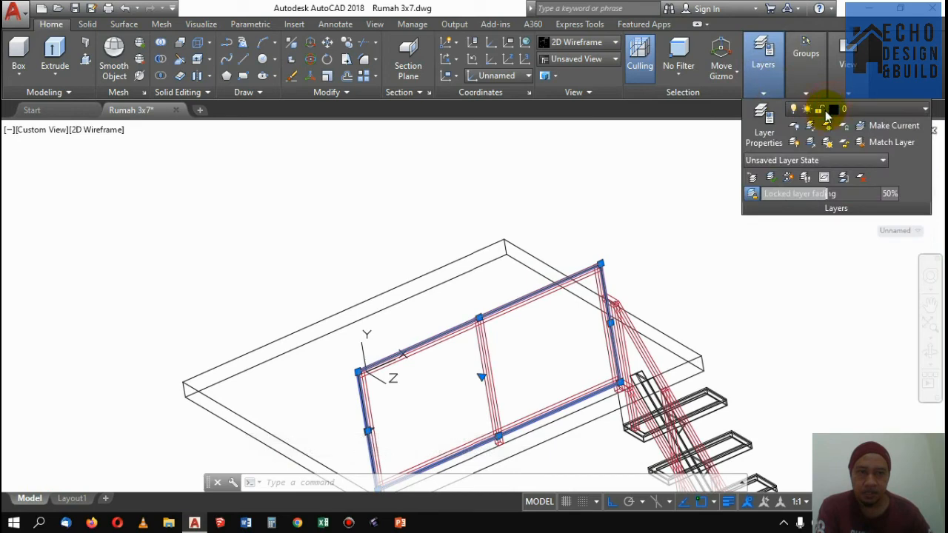
left_click(827, 112)
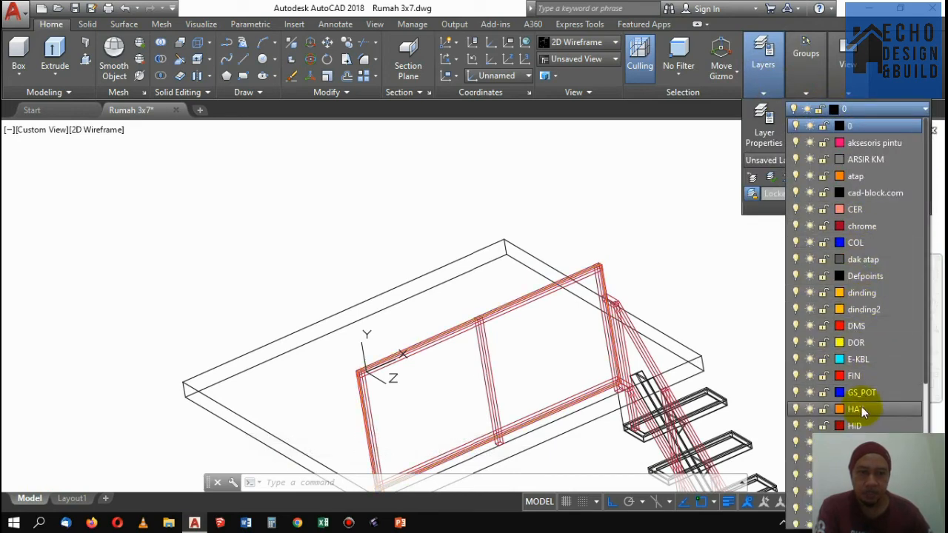
left_click(859, 458)
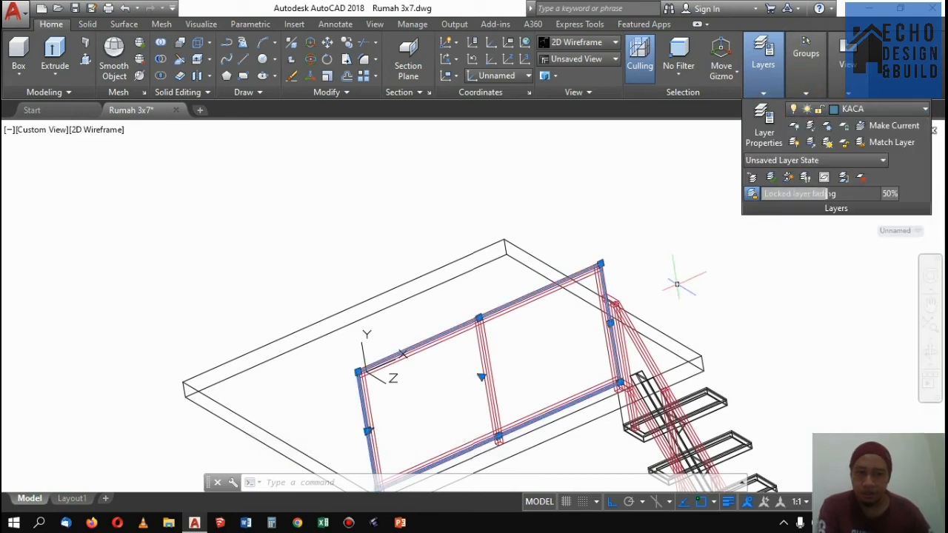
key("Escape")
scroll(672, 283, "down", 5)
scroll(659, 285, "up", 3)
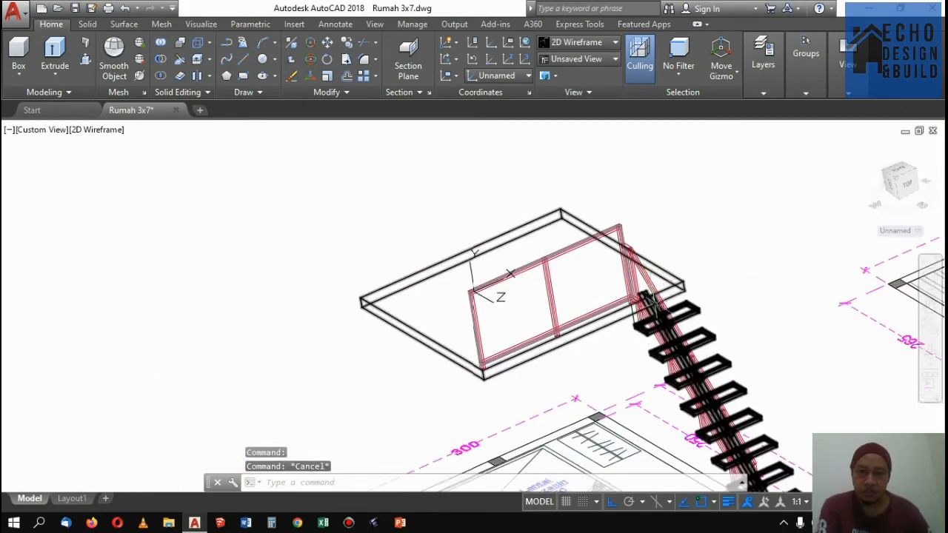
scroll(661, 265, "down", 4)
scroll(660, 265, "up", 10)
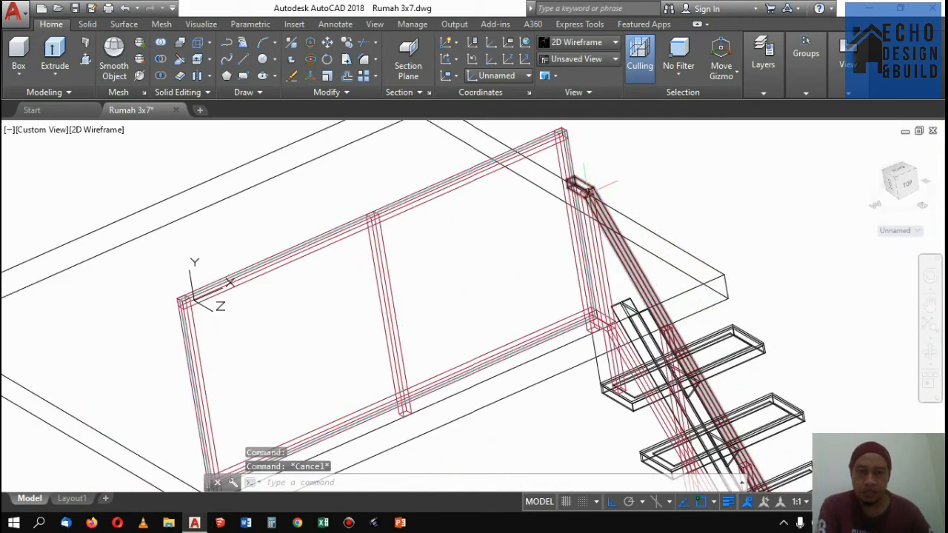
scroll(580, 189, "up", 3)
type("r")
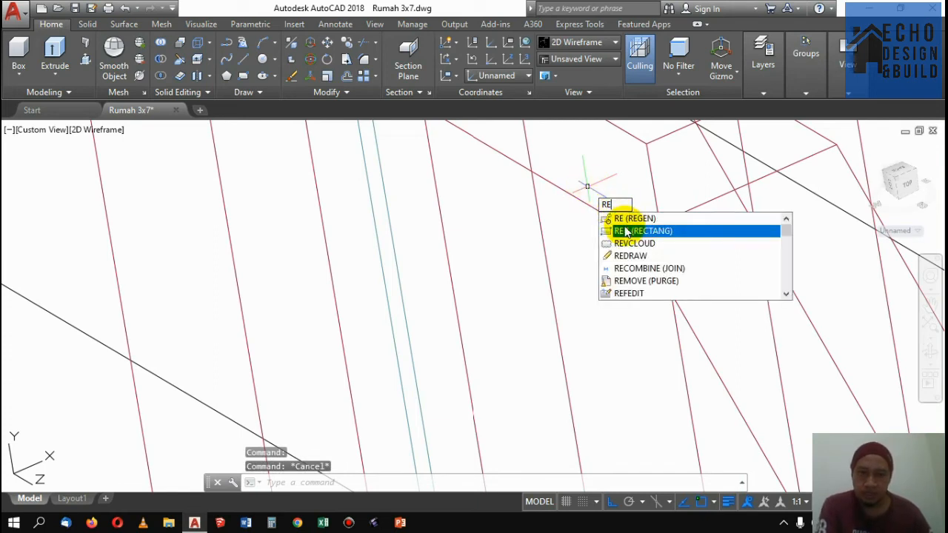
left_click(636, 231)
key("Escape")
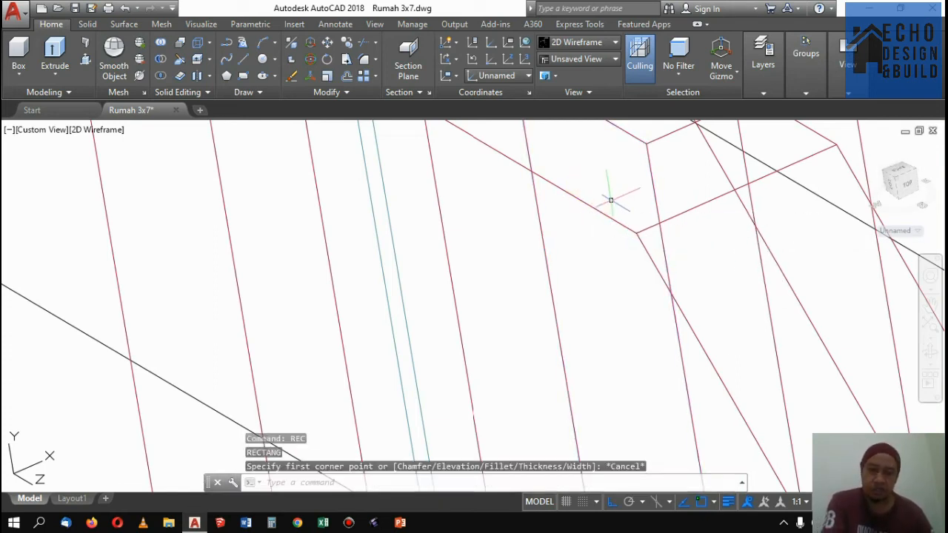
key("Escape")
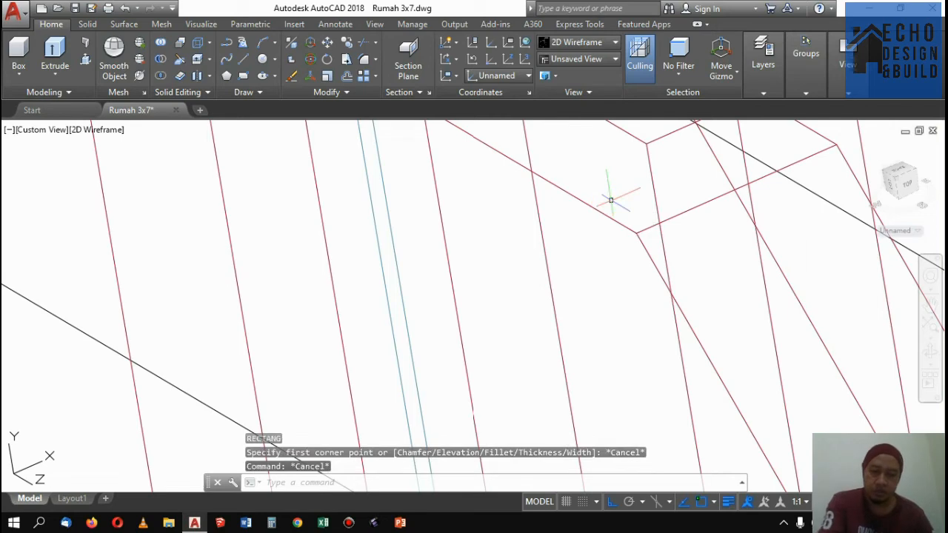
Align the UCS to the side face of the stair railing's handrail with the Face option
type("ucs")
key("Return")
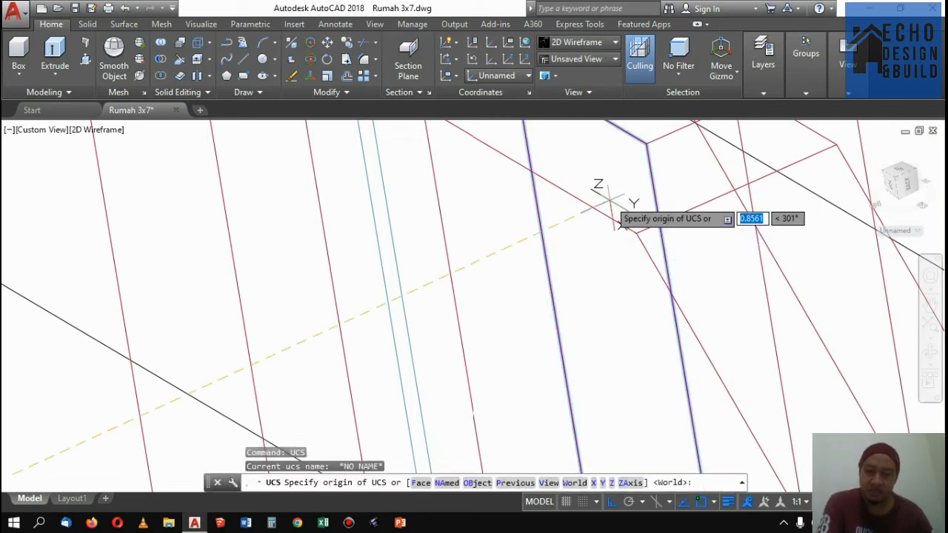
key("Return")
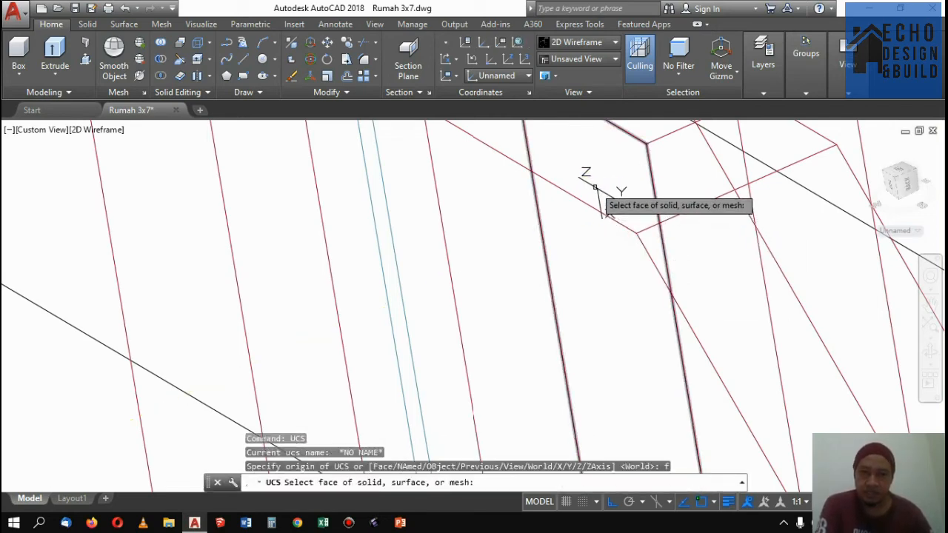
left_click(590, 173)
key("Return")
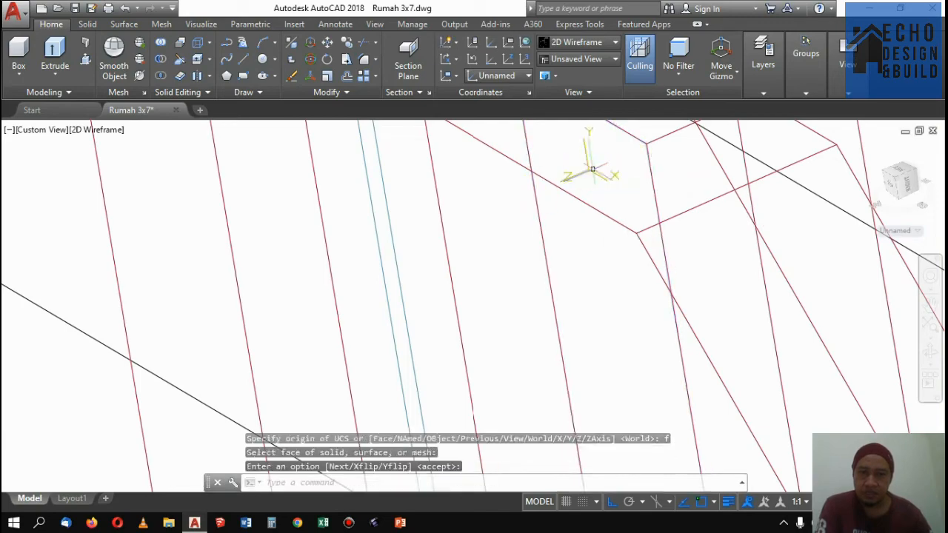
Start a polyline on the stair railing's side plane from the handrail's upper inner corner through its bend and down the slope to its lower end
scroll(651, 178, "down", 6)
scroll(623, 194, "down", 5)
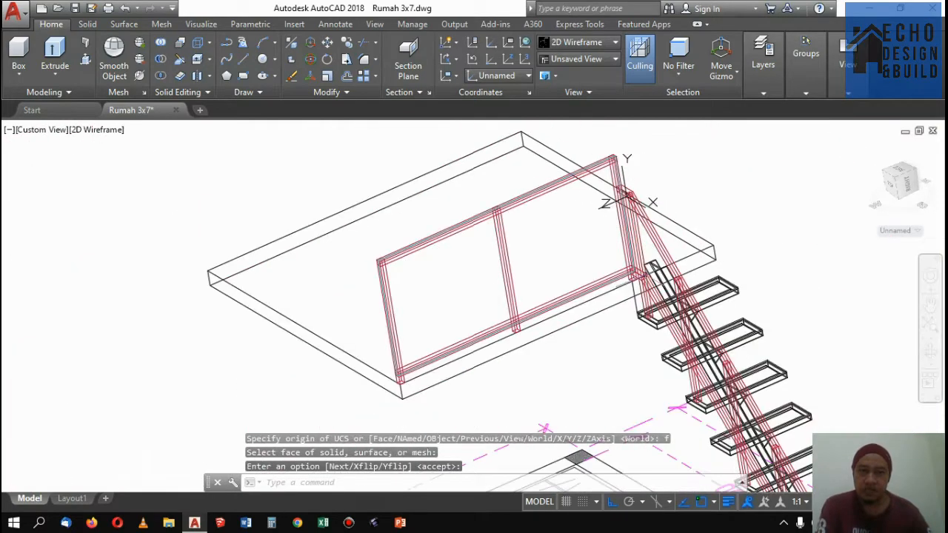
scroll(638, 271, "up", 2)
scroll(641, 271, "down", 1)
scroll(633, 272, "down", 3)
scroll(629, 199, "up", 7)
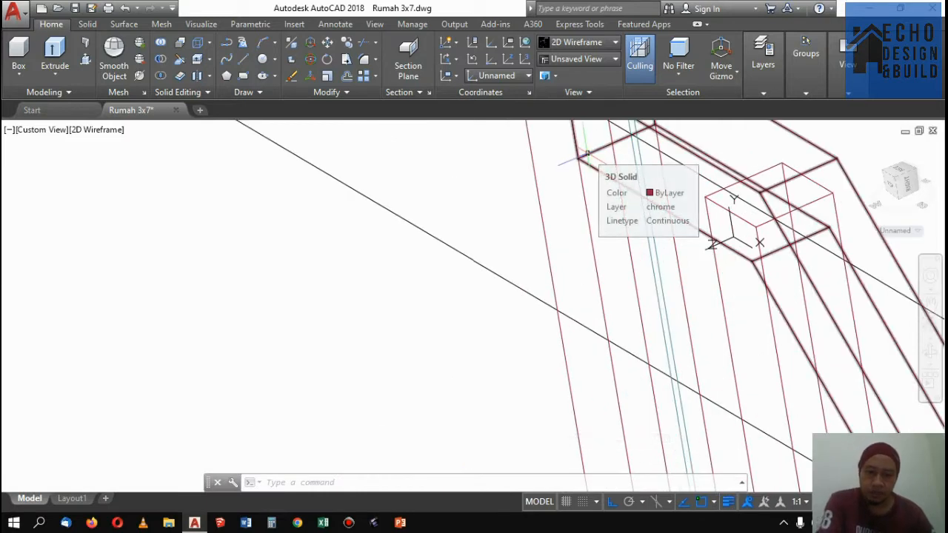
type("pl")
key("Return")
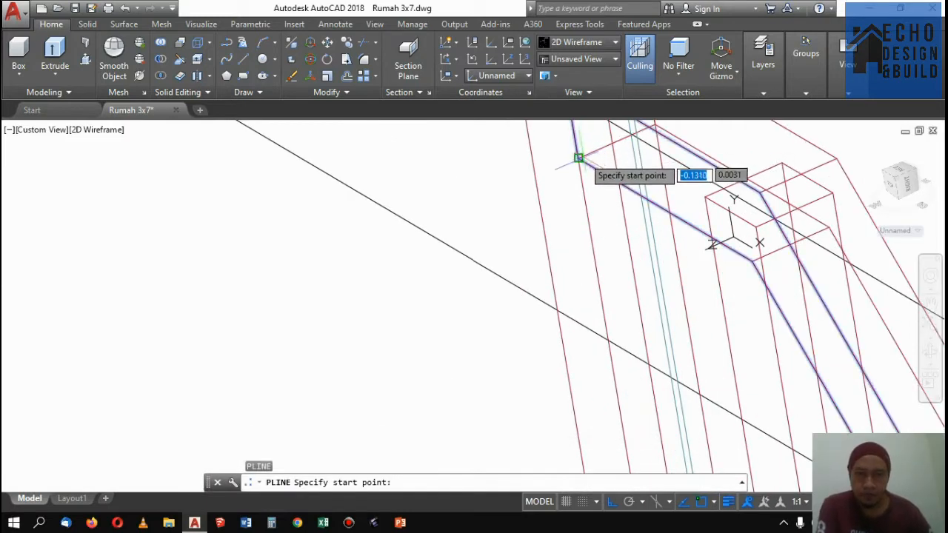
left_click(576, 157)
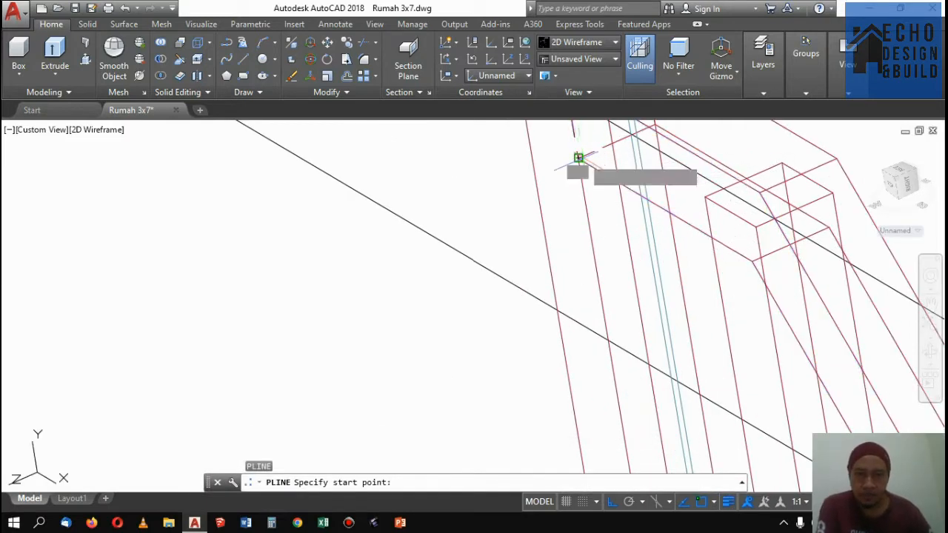
left_click(752, 261)
scroll(722, 207, "down", 8)
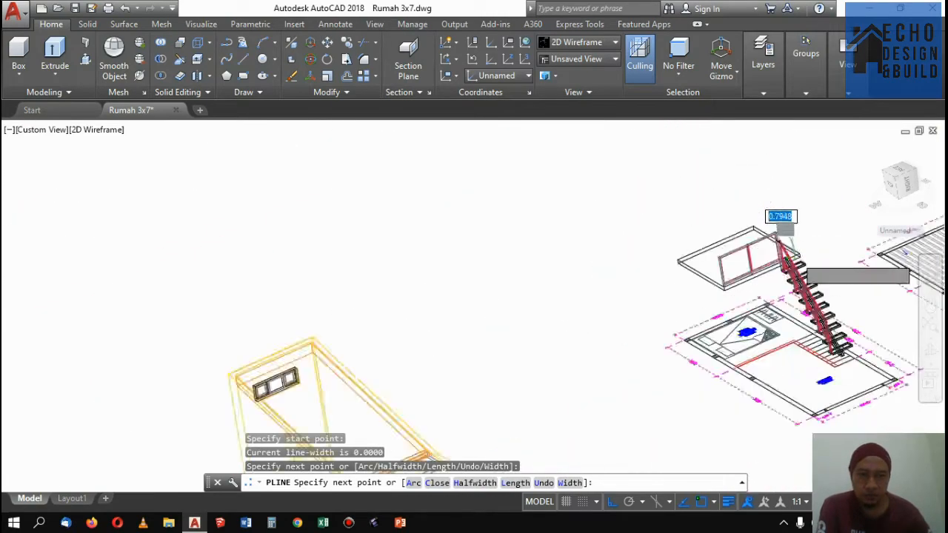
scroll(783, 234, "up", 10)
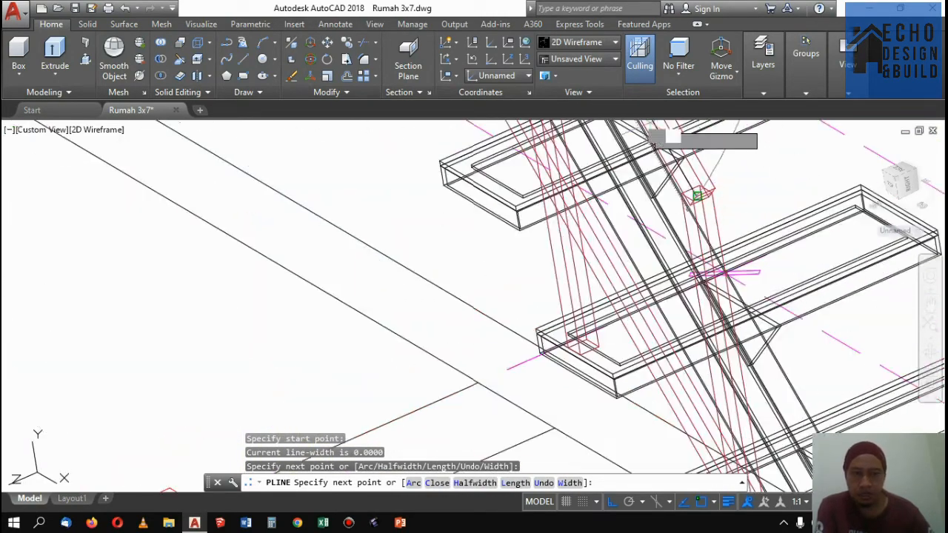
scroll(650, 136, "up", 8)
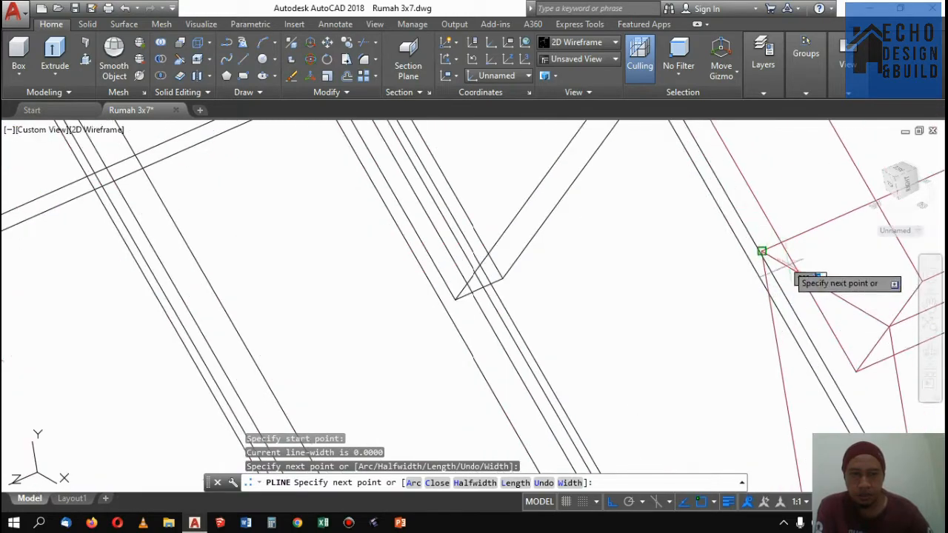
scroll(817, 279, "down", 2)
scroll(832, 308, "up", 1)
left_click(827, 319)
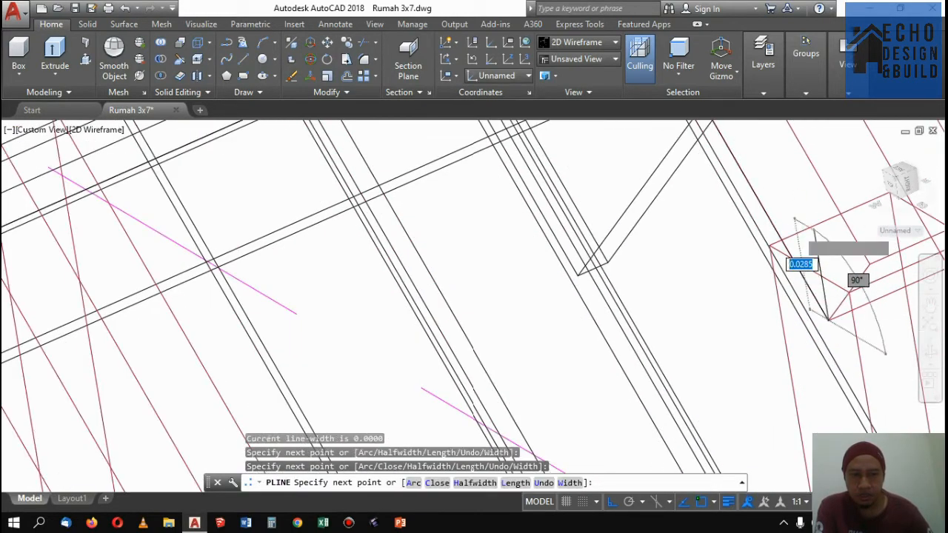
Continue the polyline down to the lower rail's bottom end, back up along that rail to its inner upper corner, and close the outline
scroll(814, 252, "down", 5)
scroll(814, 252, "up", 5)
scroll(784, 200, "down", 5)
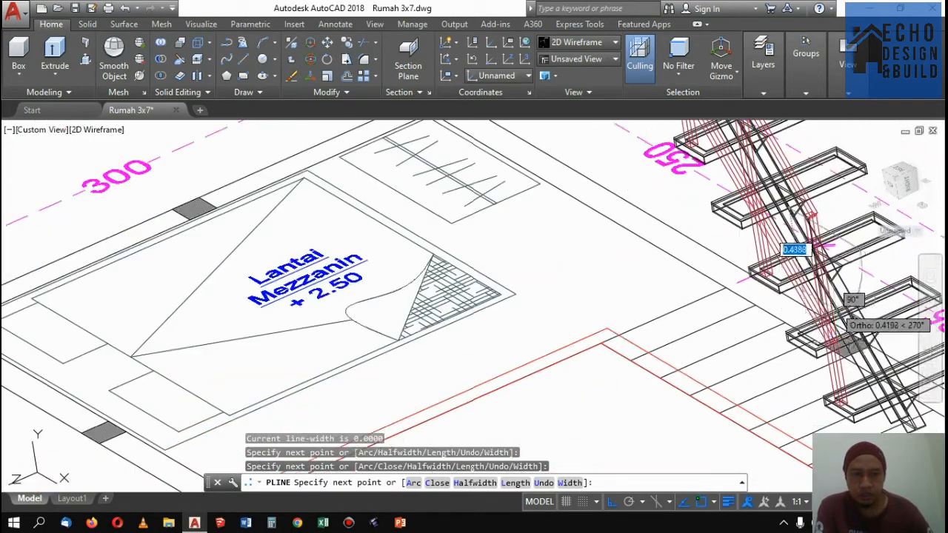
scroll(799, 311, "up", 6)
scroll(815, 318, "up", 2)
scroll(733, 344, "up", 3)
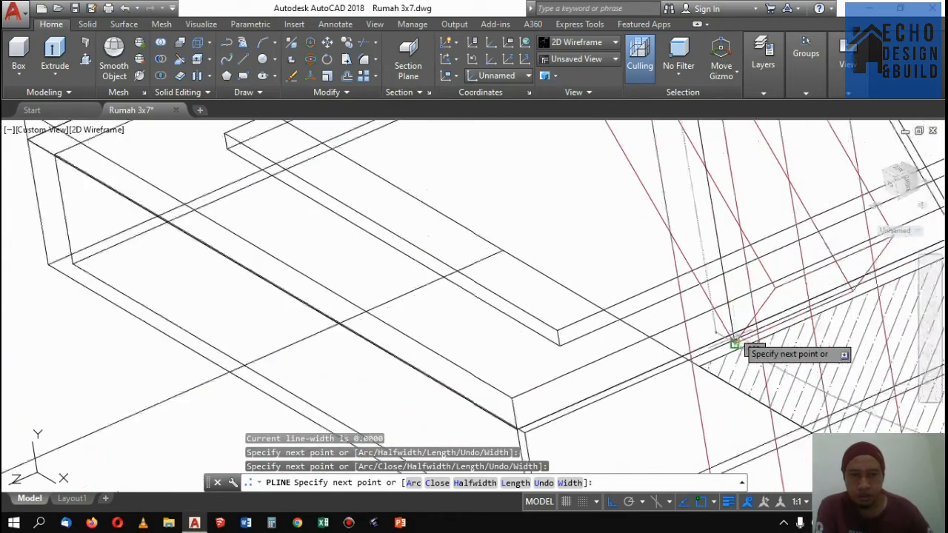
scroll(789, 338, "down", 6)
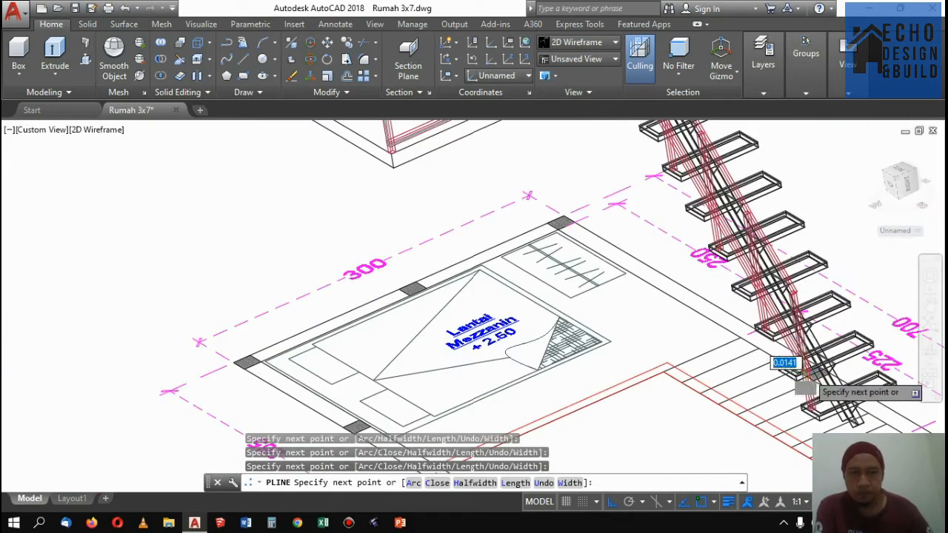
scroll(740, 281, "up", 3)
scroll(715, 259, "up", 6)
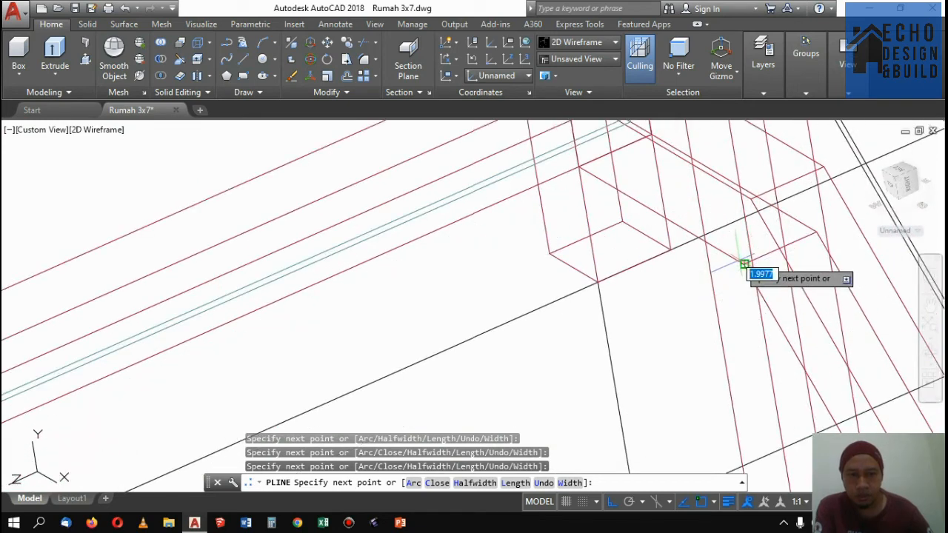
scroll(743, 263, "down", 2)
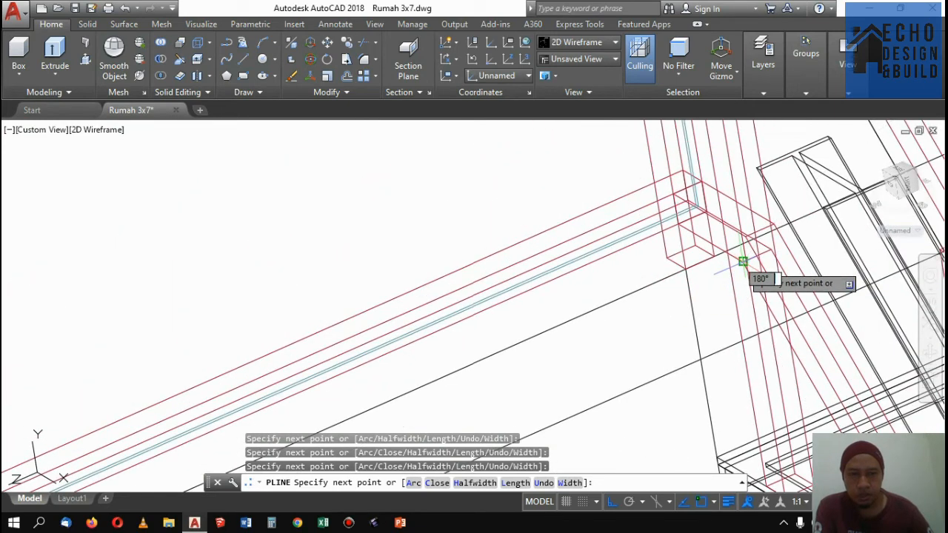
scroll(727, 254, "up", 3)
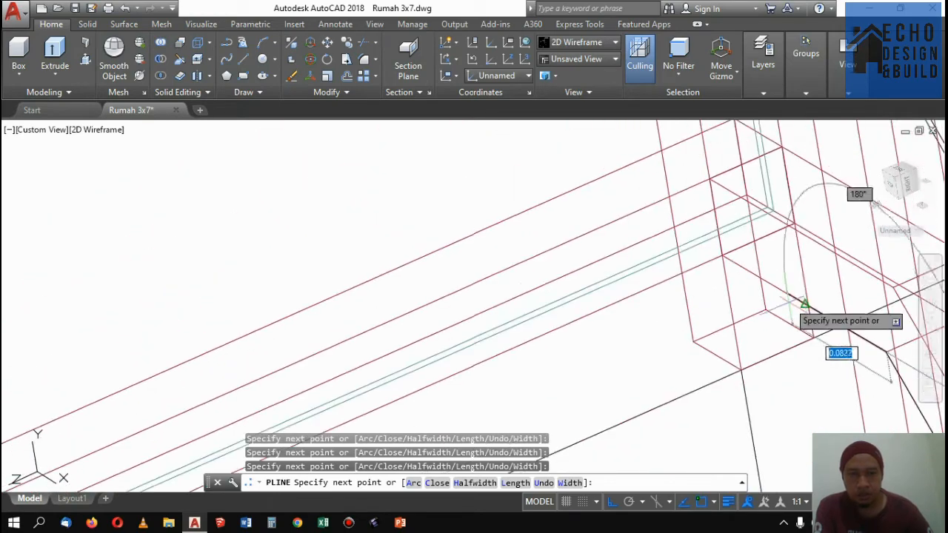
scroll(745, 272, "up", 3)
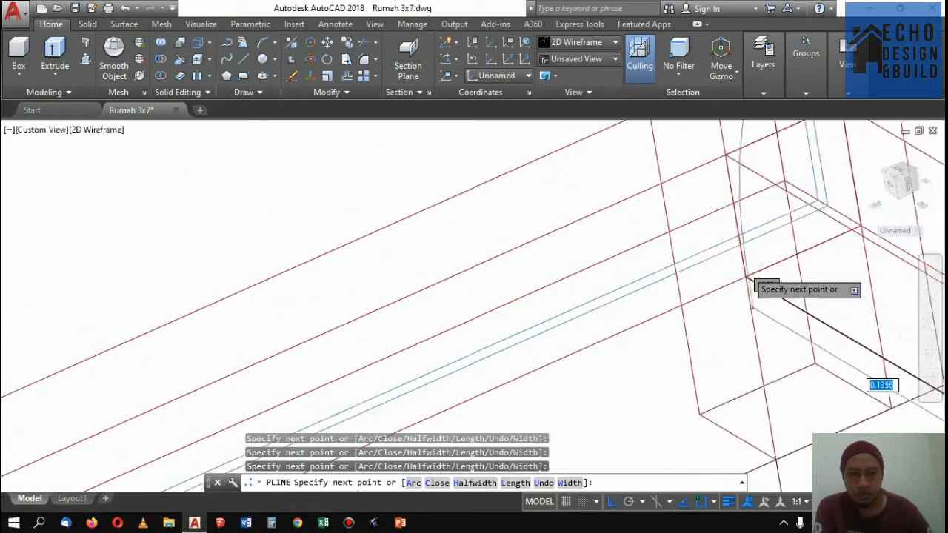
scroll(739, 292, "down", 2)
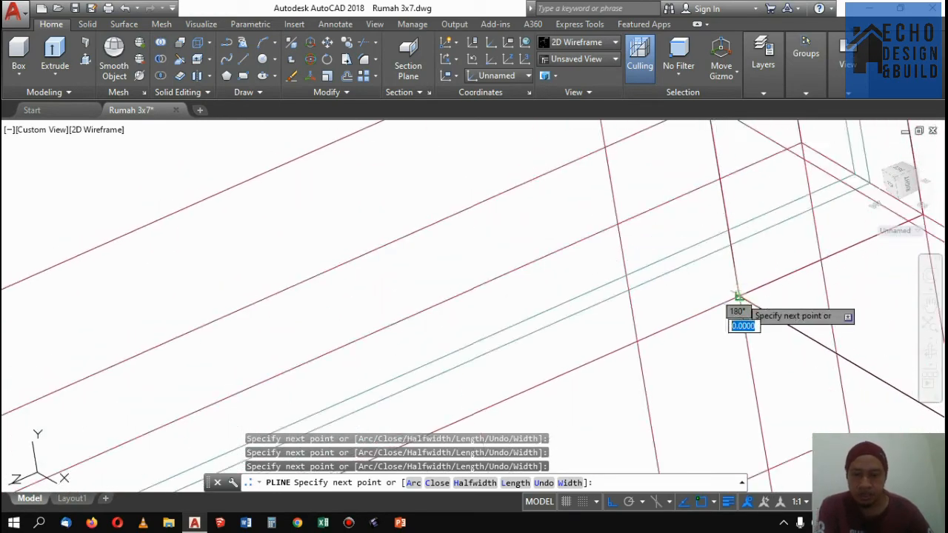
key("Return")
scroll(755, 305, "down", 6)
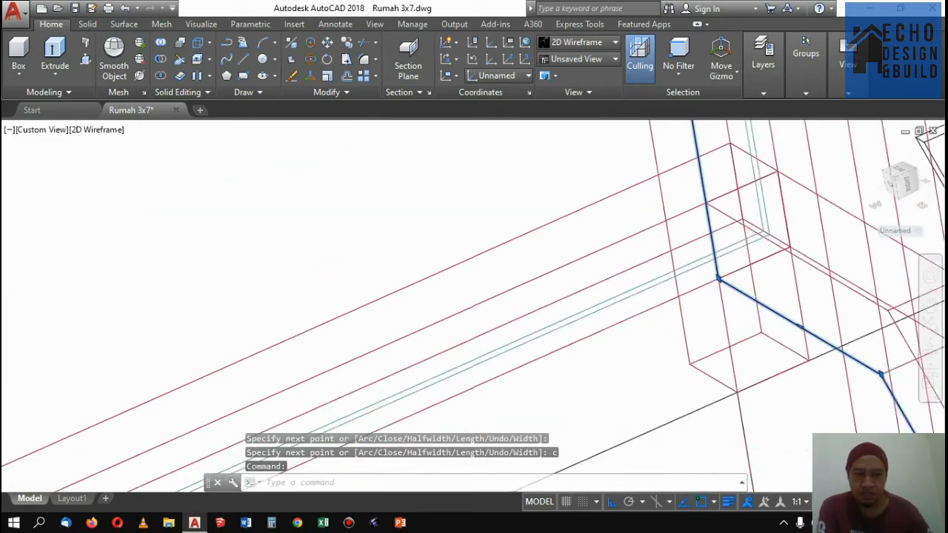
scroll(785, 288, "up", 1)
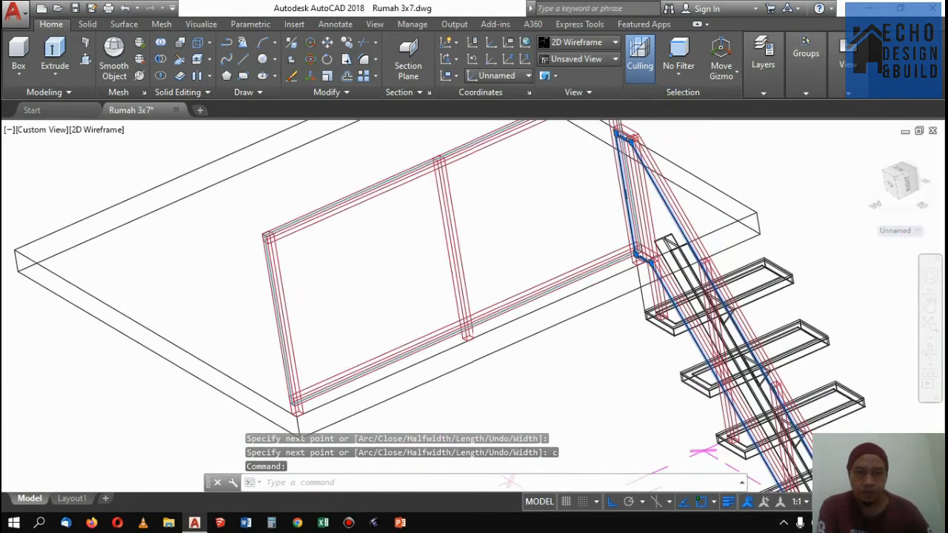
scroll(584, 268, "down", 2)
scroll(659, 267, "up", 5)
scroll(615, 315, "down", 3)
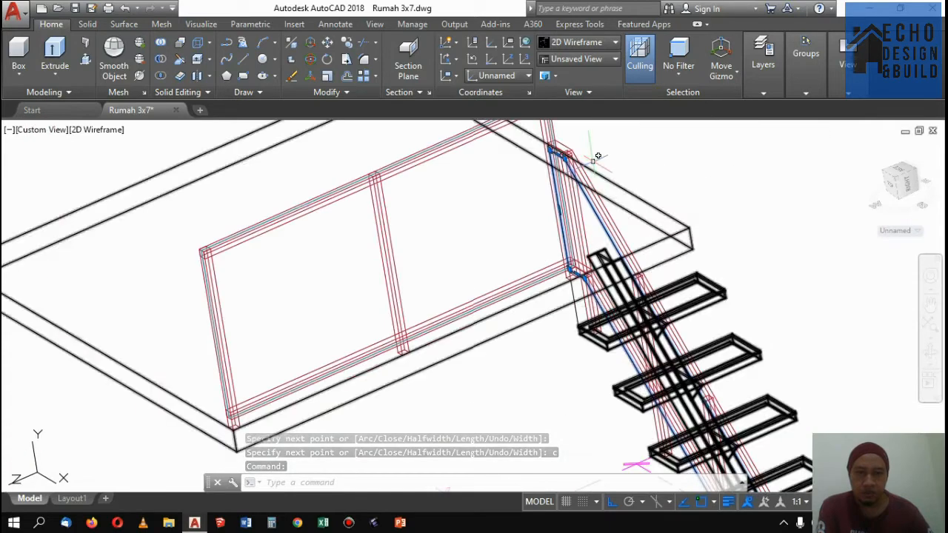
scroll(597, 159, "up", 2)
scroll(592, 167, "down", 2)
scroll(596, 174, "up", 3)
scroll(601, 185, "down", 1)
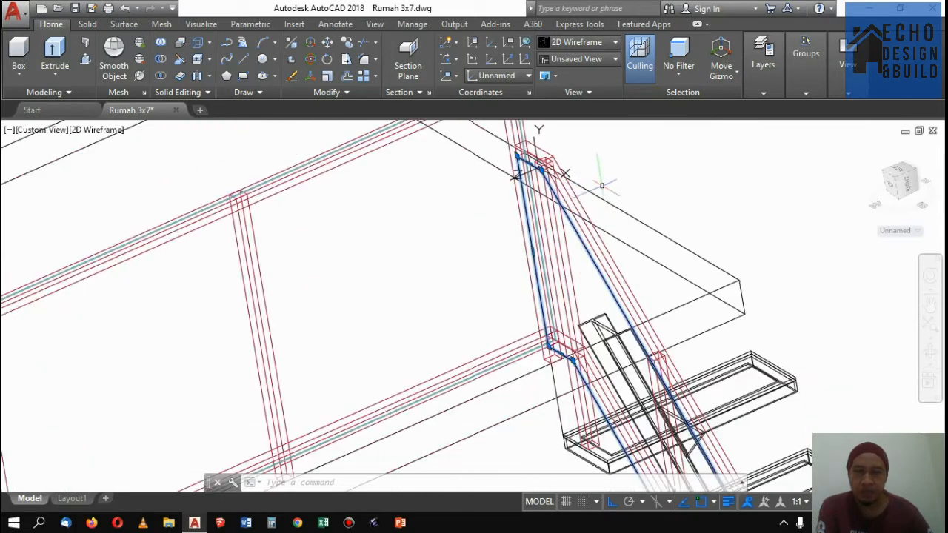
left_click(55, 54)
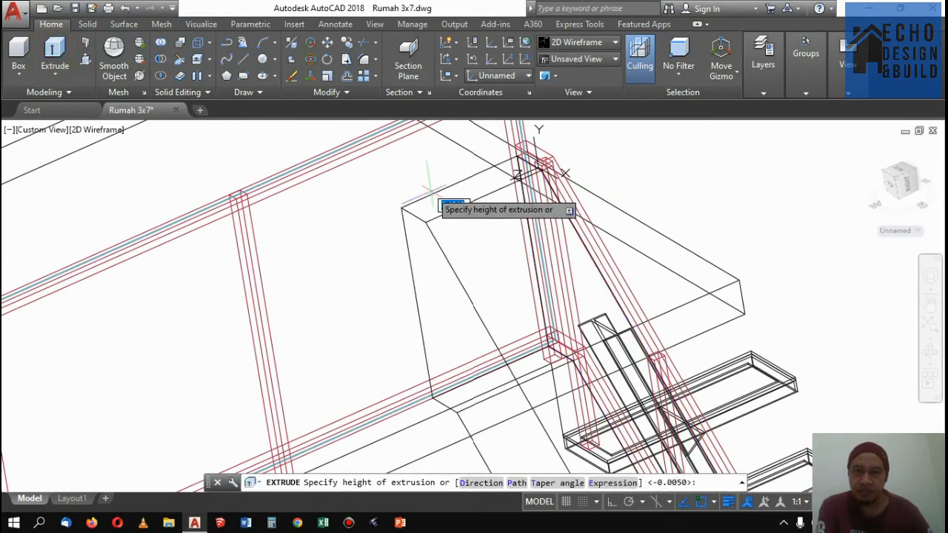
key("Escape")
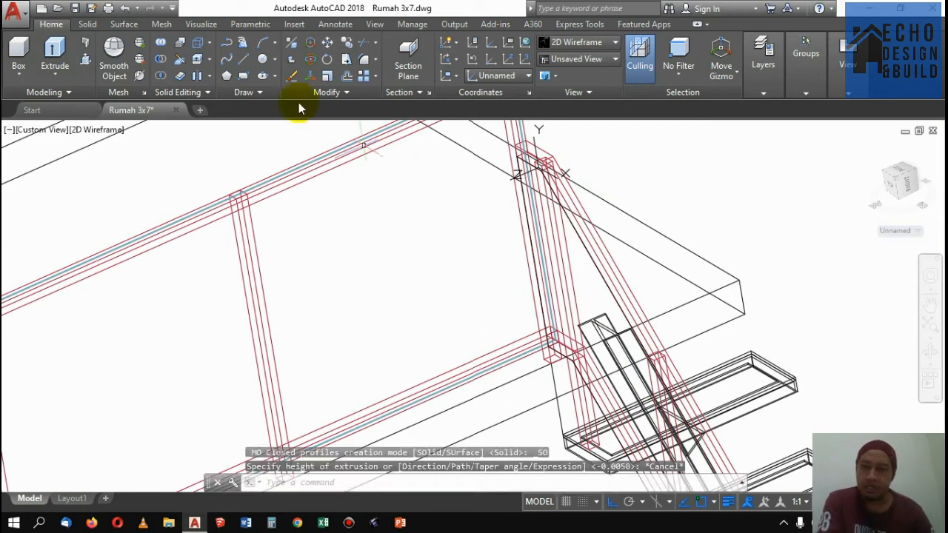
Extrude the closed polyline outline on the stair railing's side plane by 0.005 into a thin solid infill panel
left_click(56, 52)
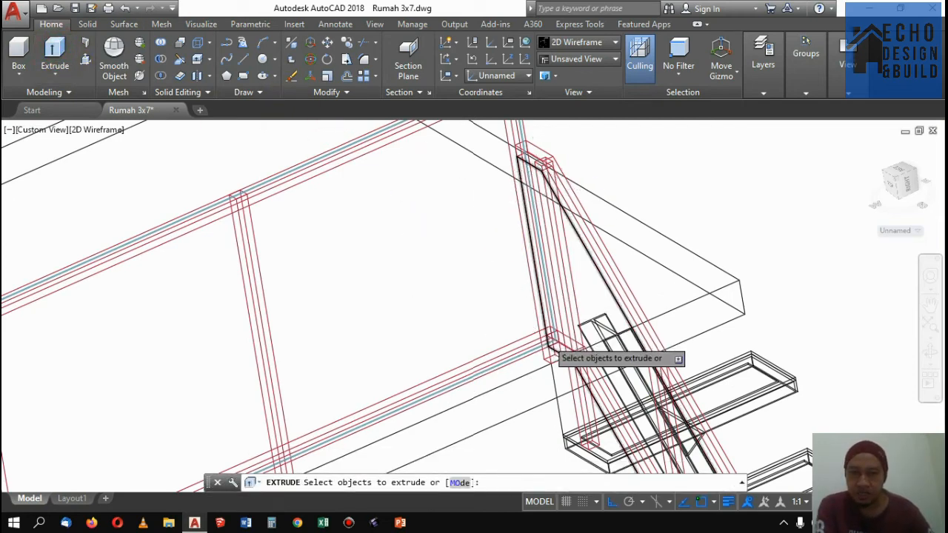
scroll(554, 357, "up", 3)
left_click(554, 357)
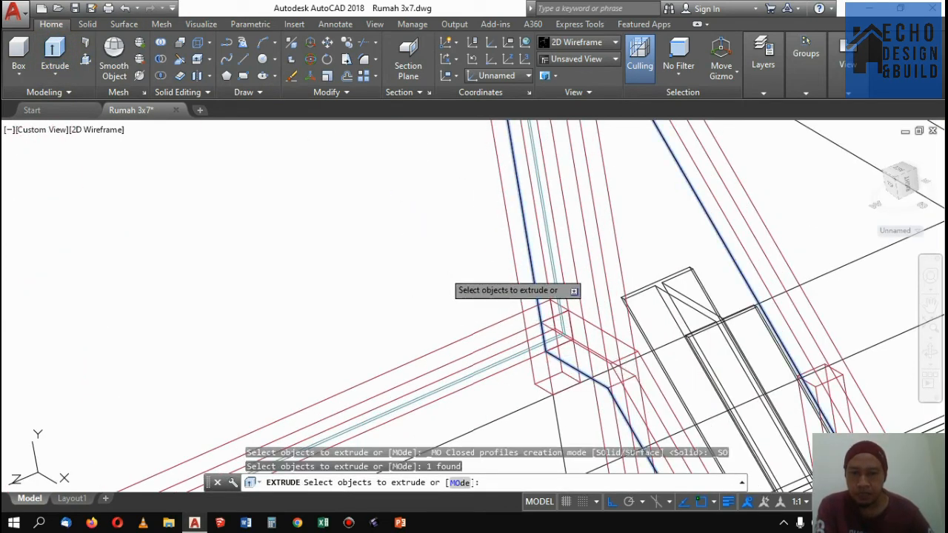
key("Return")
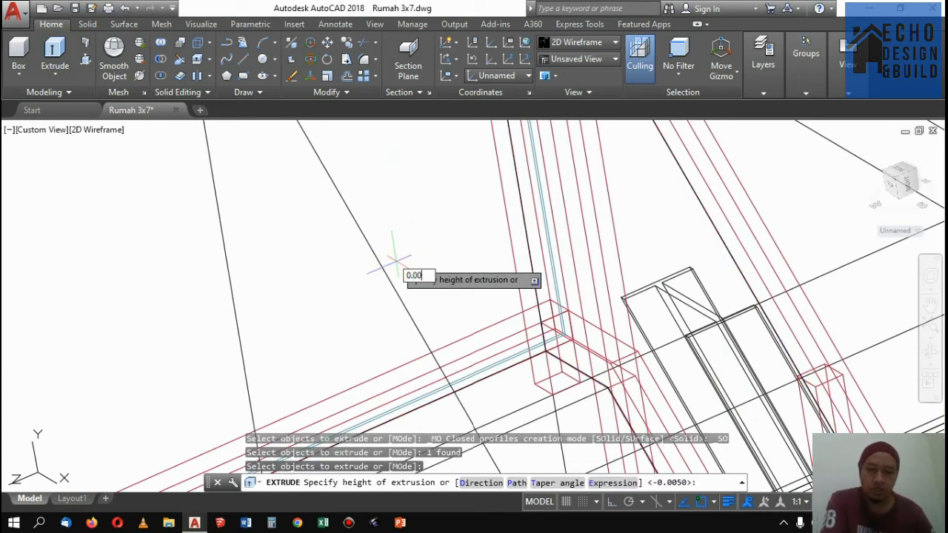
key("Return")
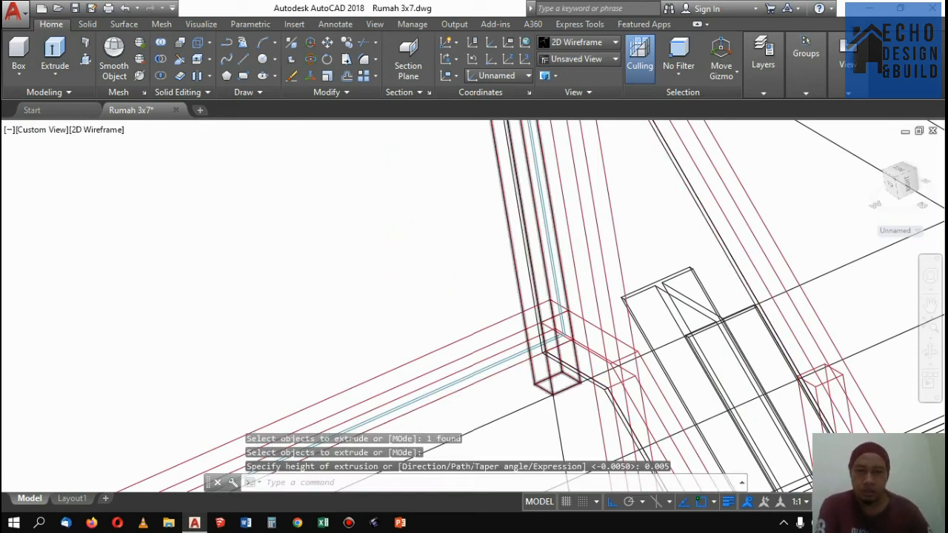
Move the stair railing's thin panel from the midpoint of its thickness edge to the midpoint of the lower rail's width
scroll(546, 298, "up", 5)
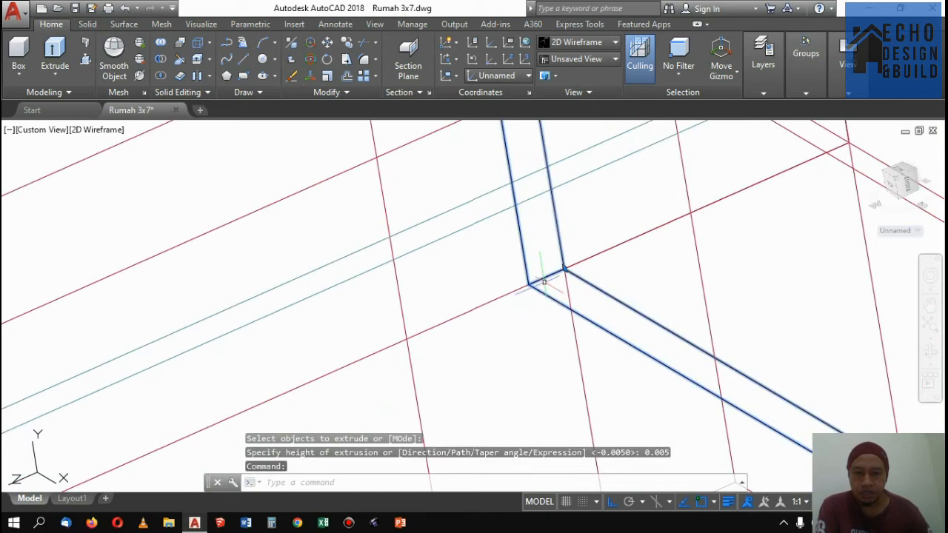
type("m")
key("Return")
left_click(544, 273)
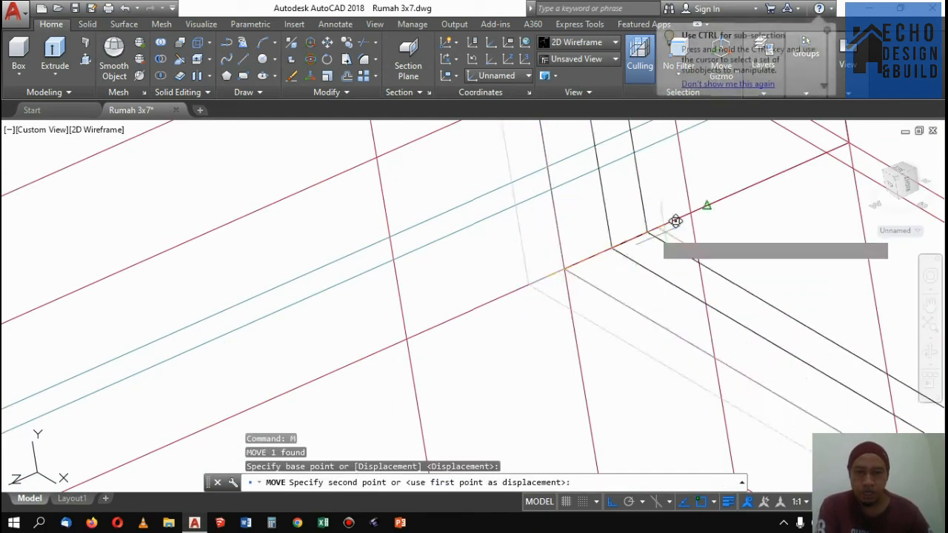
left_click(720, 197)
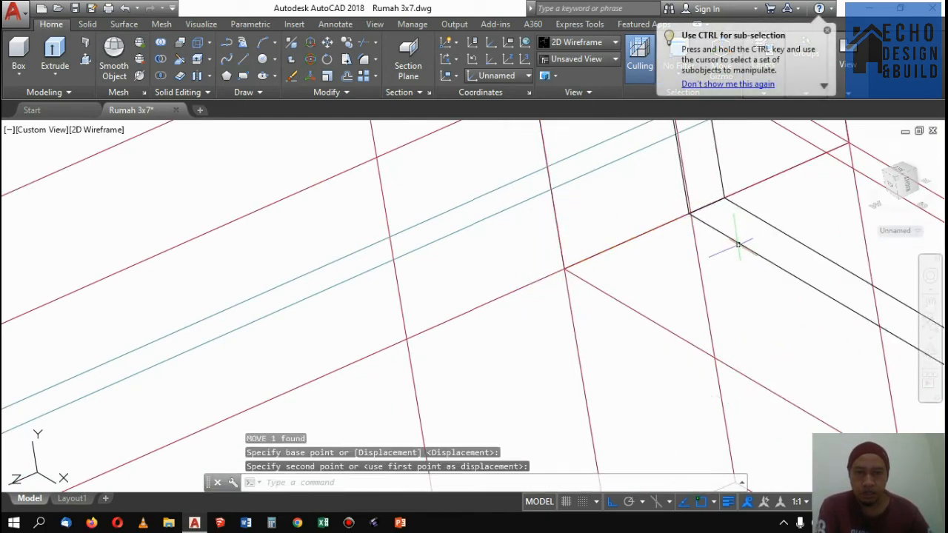
scroll(733, 237, "down", 5)
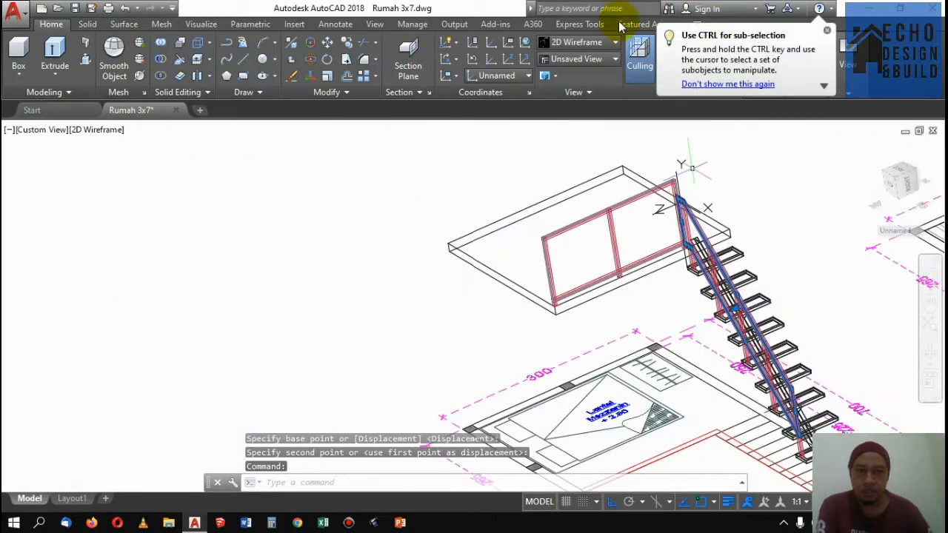
left_click(826, 33)
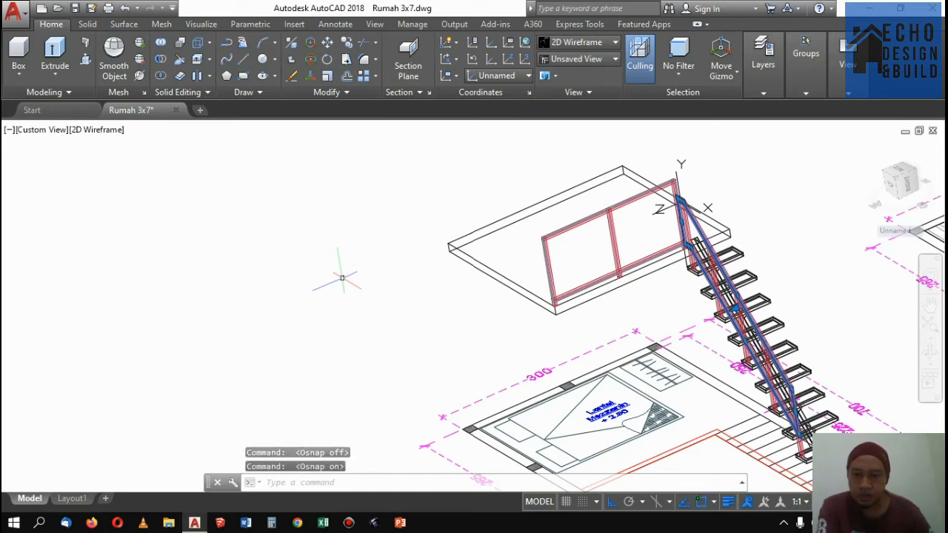
Assign the stair railing's thin infill panel to the KACA layer and deselect it
key("F3")
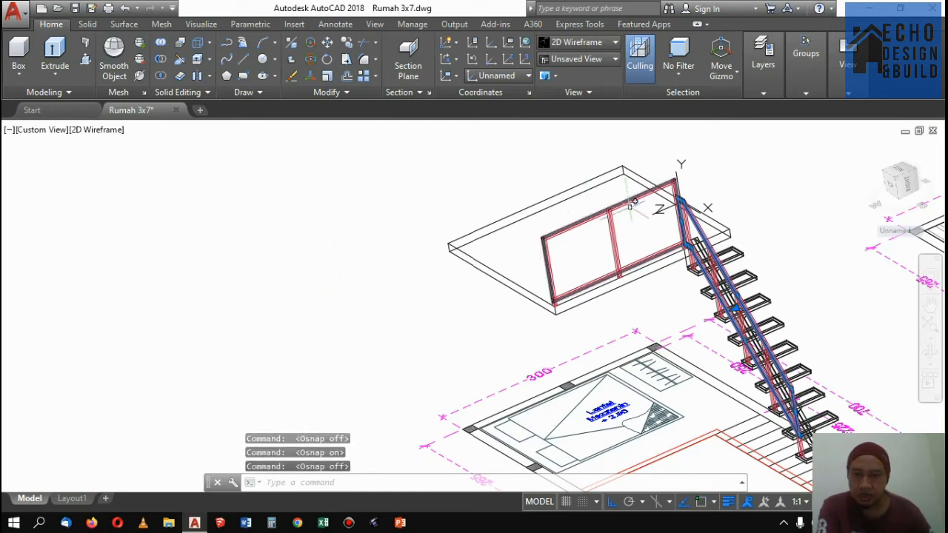
scroll(688, 170, "up", 6)
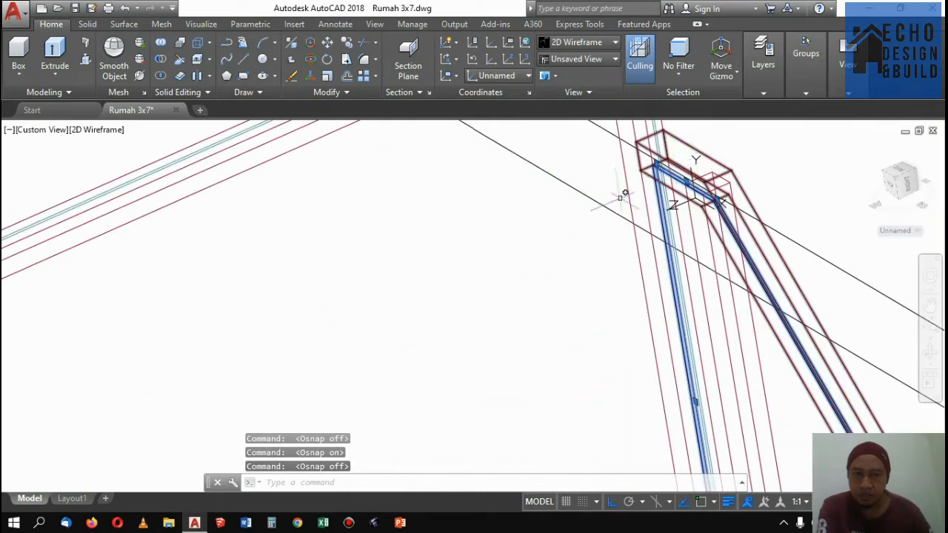
scroll(682, 159, "up", 1)
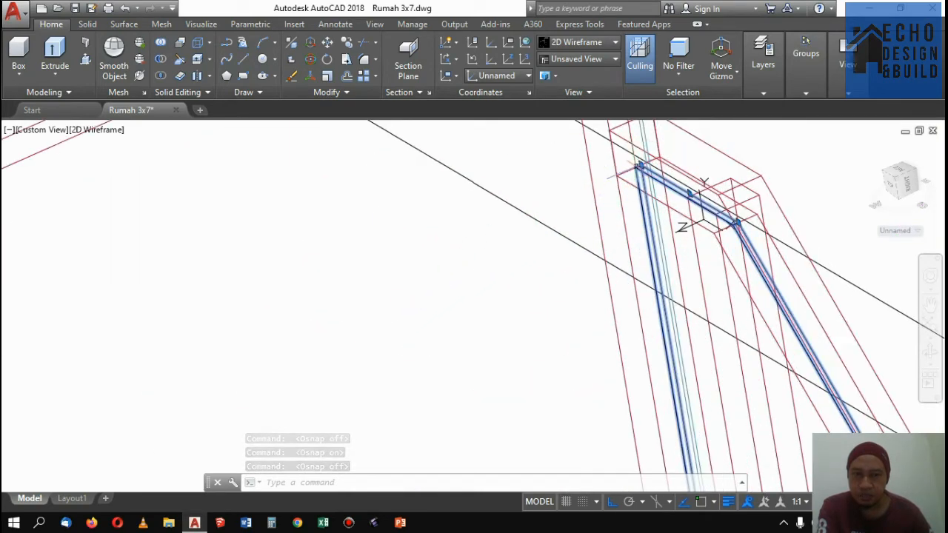
scroll(638, 165, "up", 2)
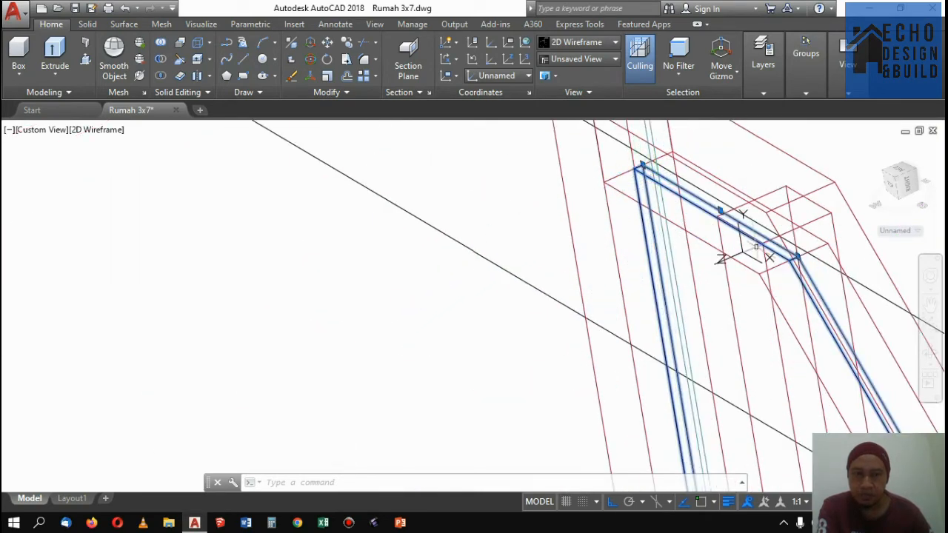
scroll(655, 202, "down", 3)
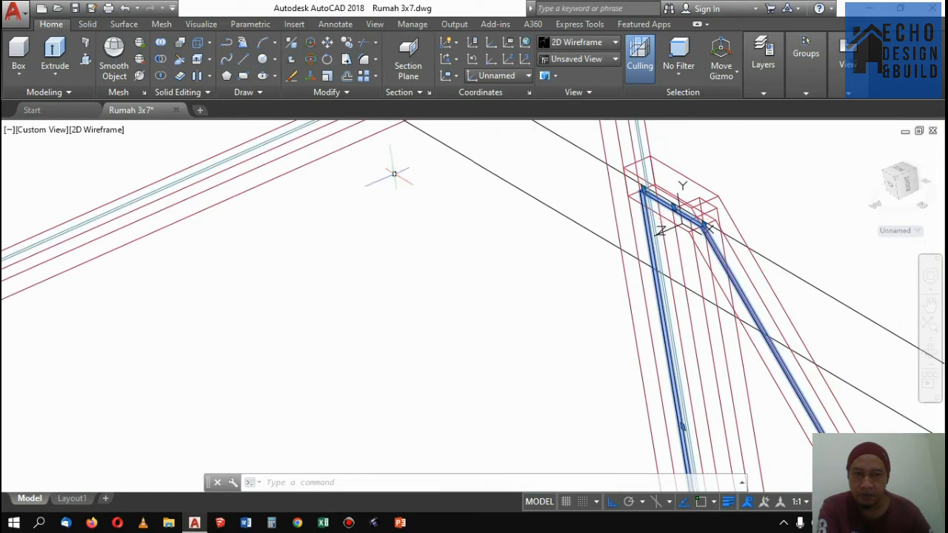
scroll(440, 198, "down", 3)
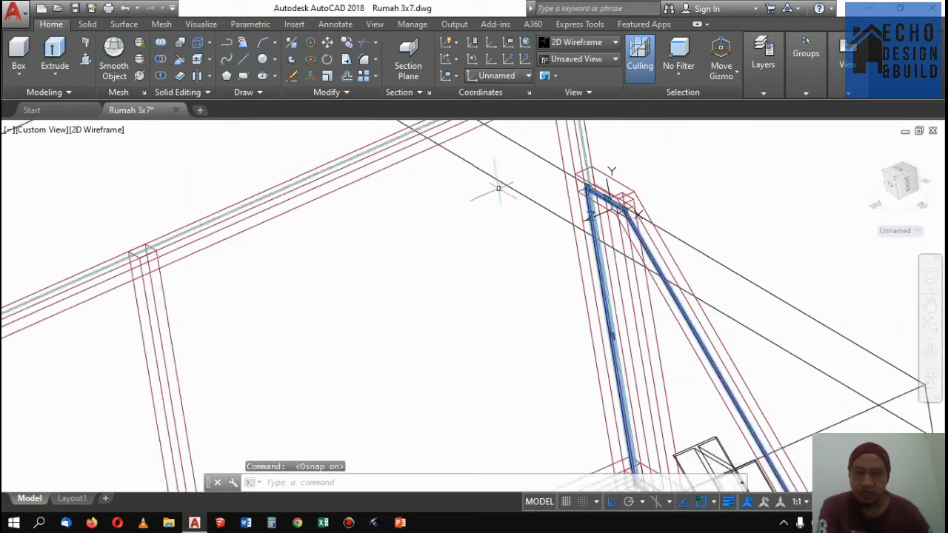
scroll(603, 221, "up", 3)
left_click(763, 58)
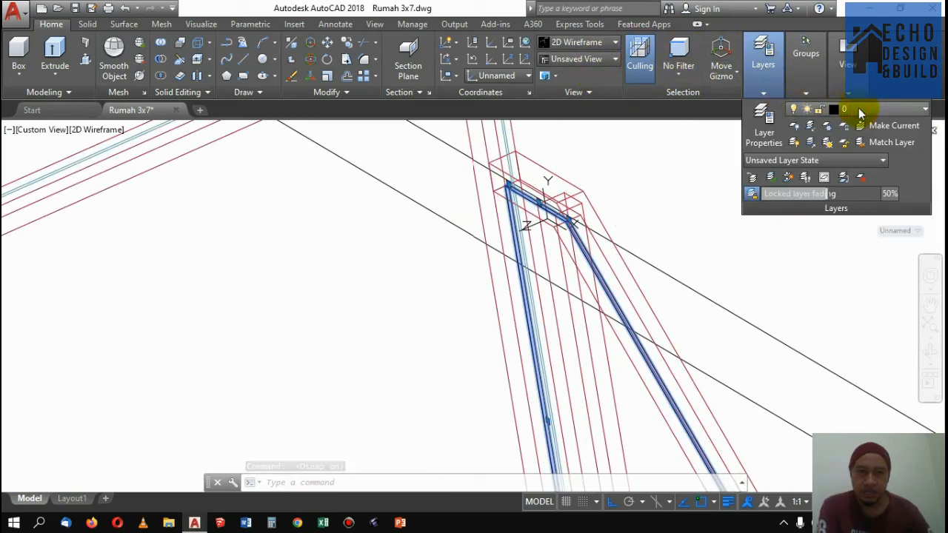
left_click(860, 110)
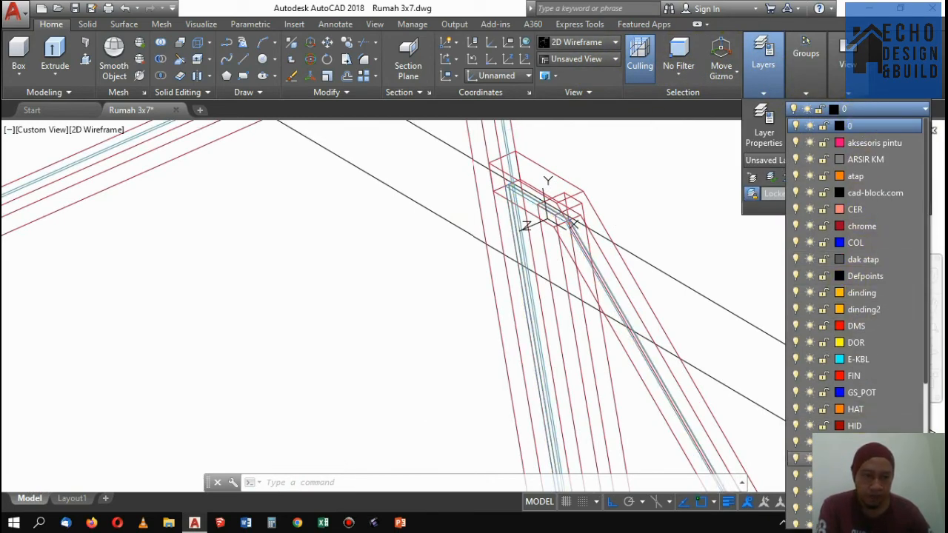
left_click(859, 458)
scroll(614, 213, "down", 5)
key("F3")
key("Escape")
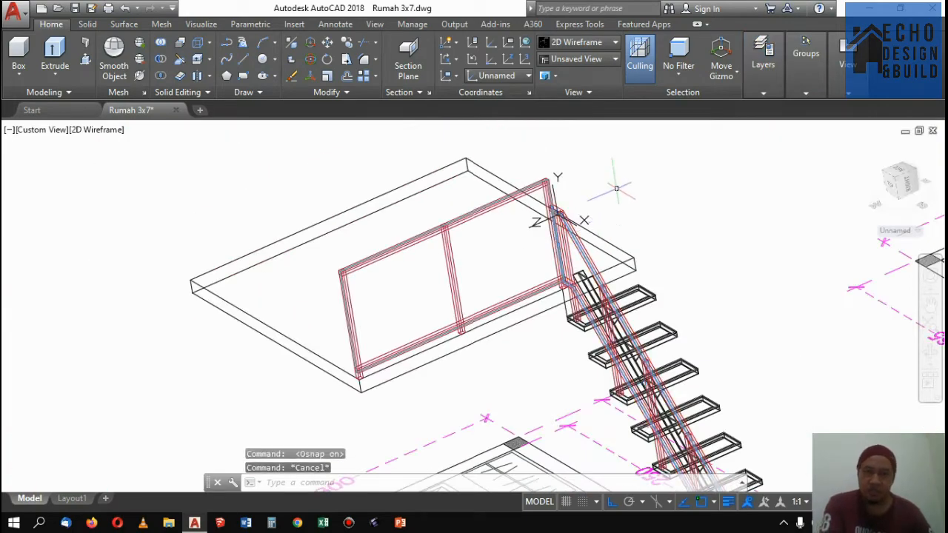
Change the model's visual style to Conceptual to show the railings and their infill panels shaded
left_click(614, 42)
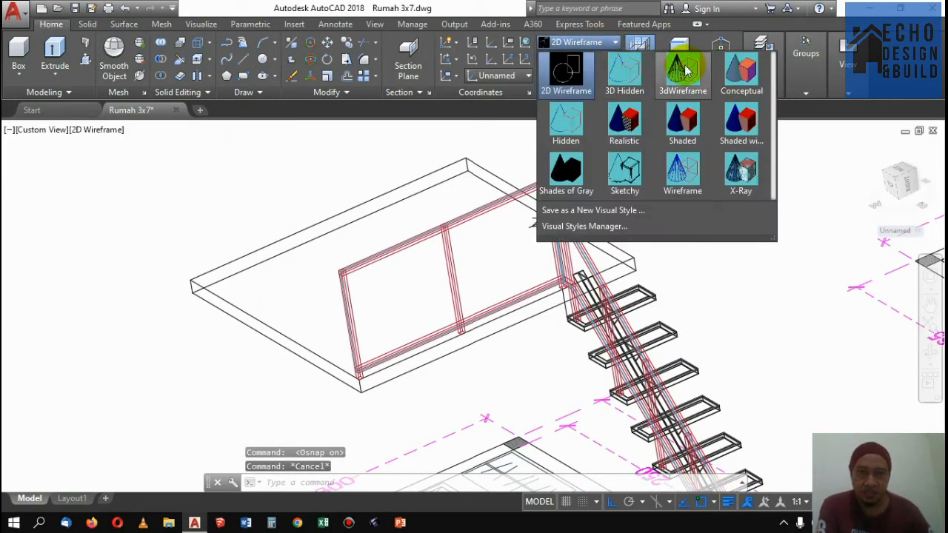
left_click(732, 75)
scroll(555, 214, "down", 2)
scroll(555, 214, "up", 5)
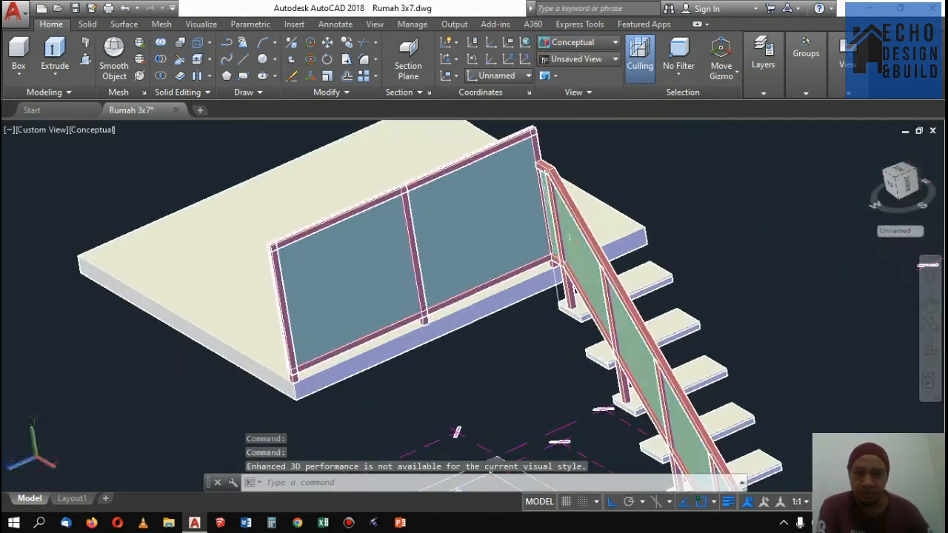
Examine the finished stair, mezzanine slab and railings together with the floor plans and the separate house shell
scroll(524, 355, "down", 5)
scroll(566, 140, "down", 3)
scroll(601, 233, "up", 8)
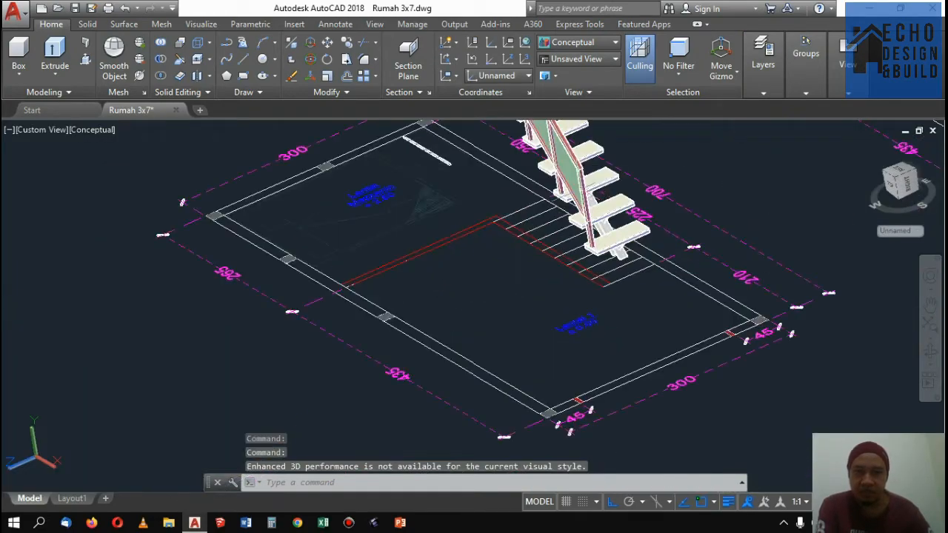
scroll(592, 224, "down", 4)
scroll(614, 254, "down", 4)
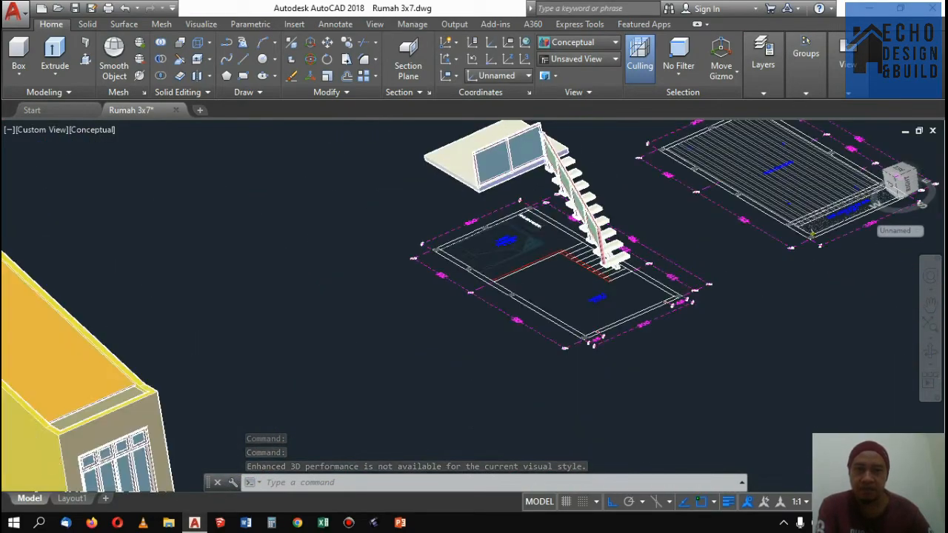
scroll(494, 173, "up", 8)
scroll(414, 282, "down", 7)
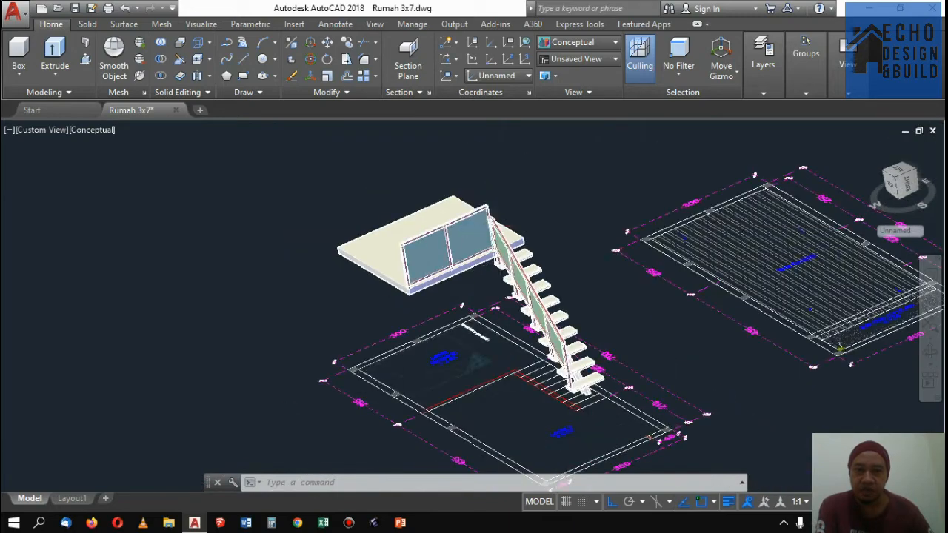
scroll(559, 204, "up", 4)
scroll(555, 211, "down", 5)
scroll(563, 194, "up", 4)
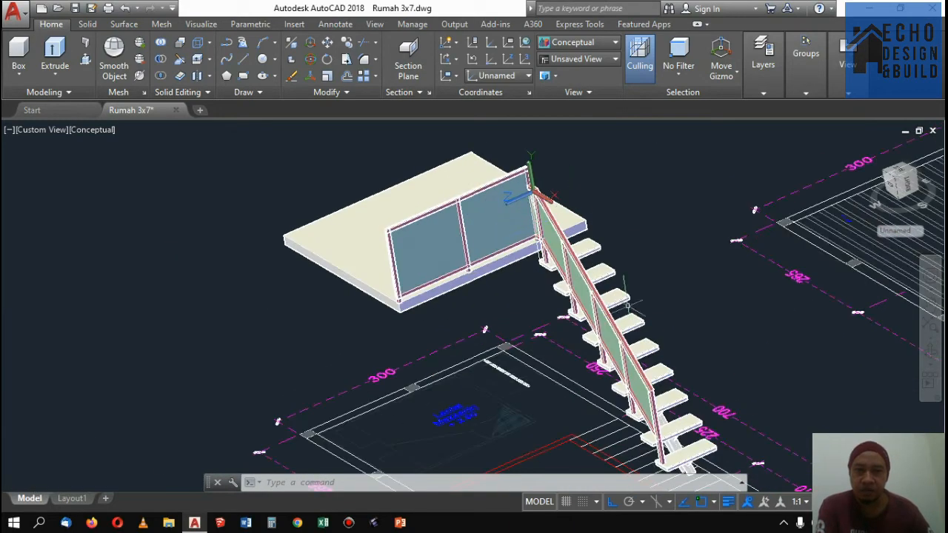
scroll(598, 252, "down", 4)
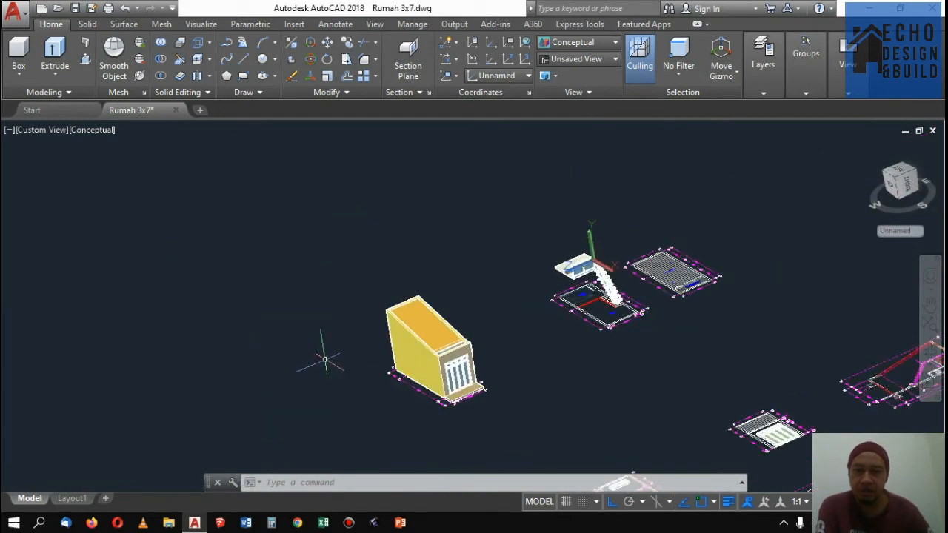
scroll(710, 259, "up", 7)
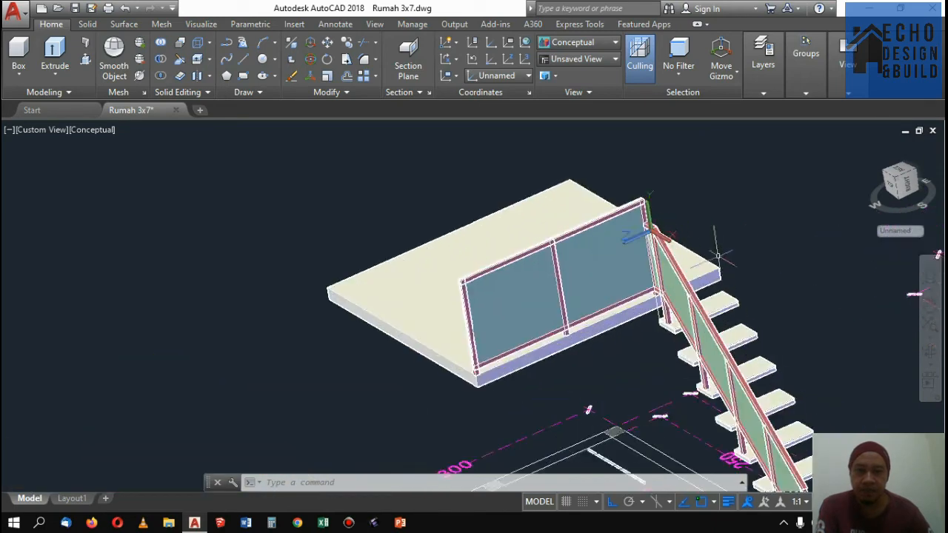
scroll(666, 244, "down", 6)
scroll(656, 263, "up", 2)
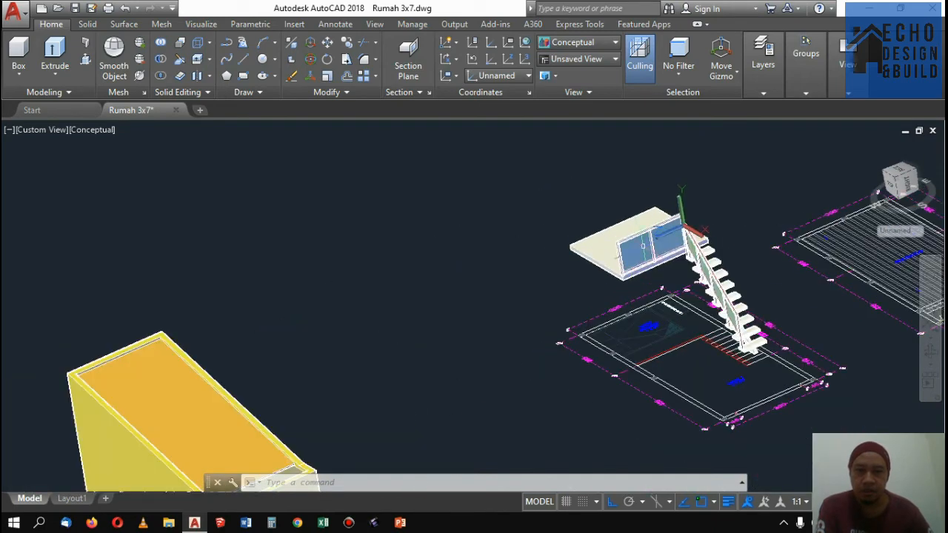
scroll(674, 221, "down", 2)
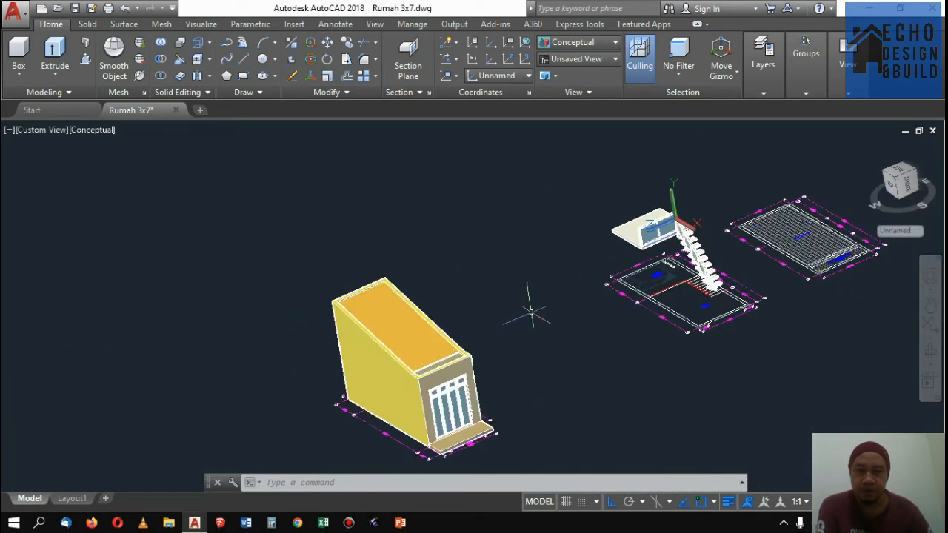
scroll(675, 235, "up", 2)
scroll(676, 173, "down", 4)
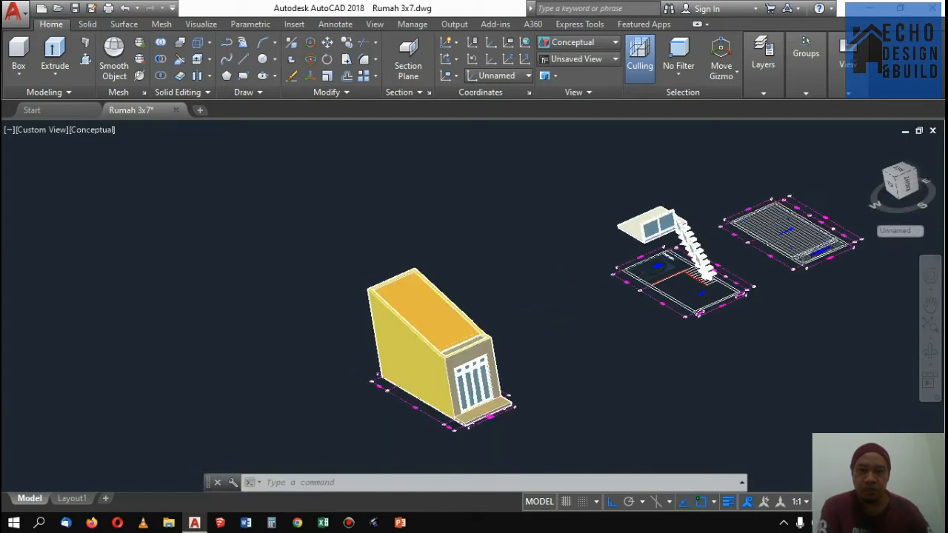
Set the model's visual style to 2D Wireframe to expose the stair, mezzanine slab and railing edges for selection
scroll(681, 217, "up", 5)
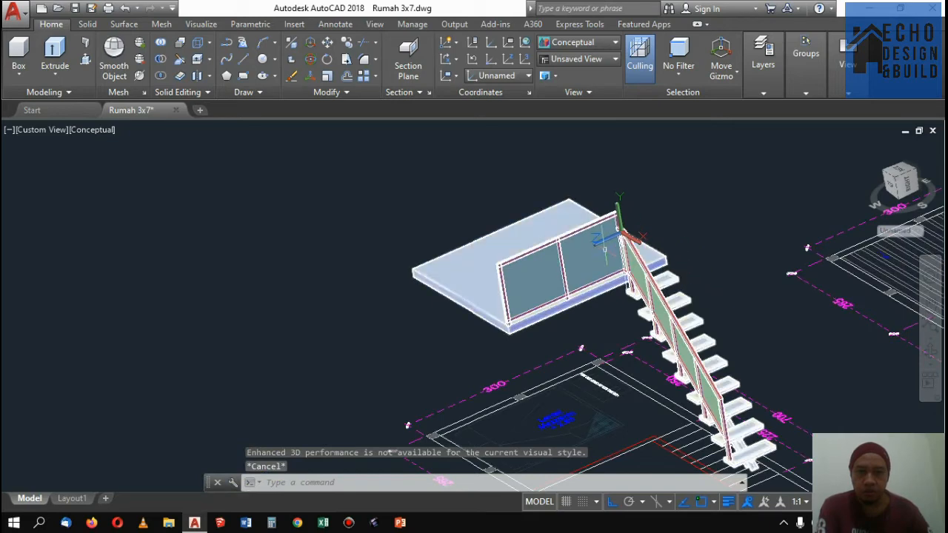
left_click(476, 265)
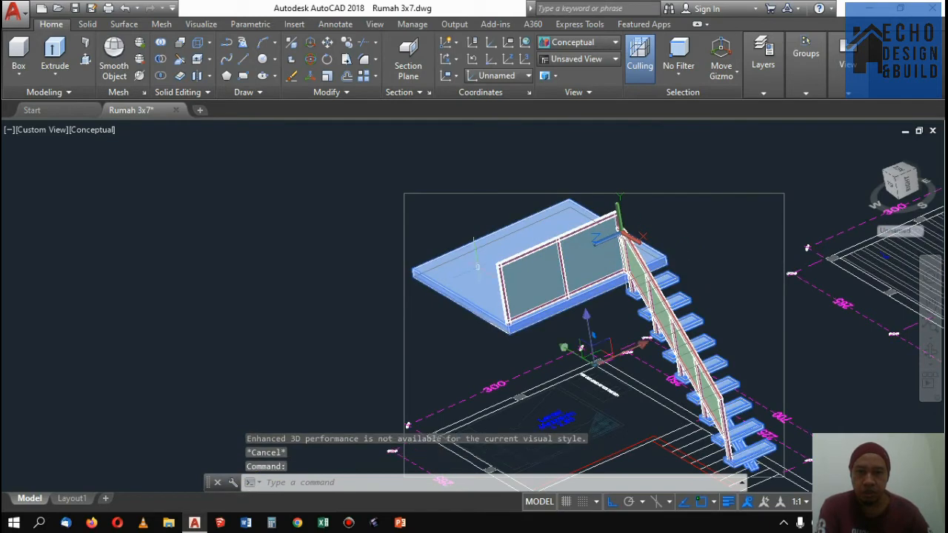
left_click(561, 237, "ctrl")
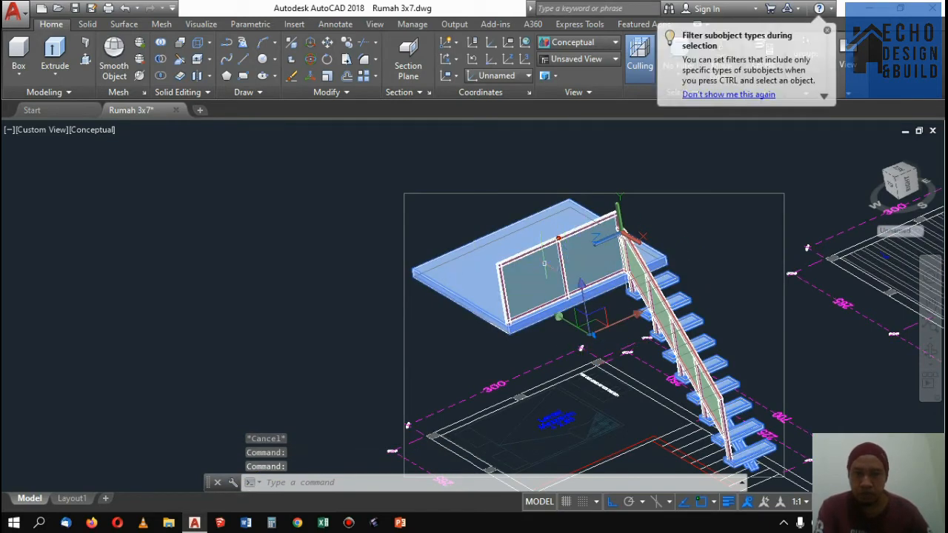
scroll(533, 266, "up", 3)
scroll(537, 255, "down", 4)
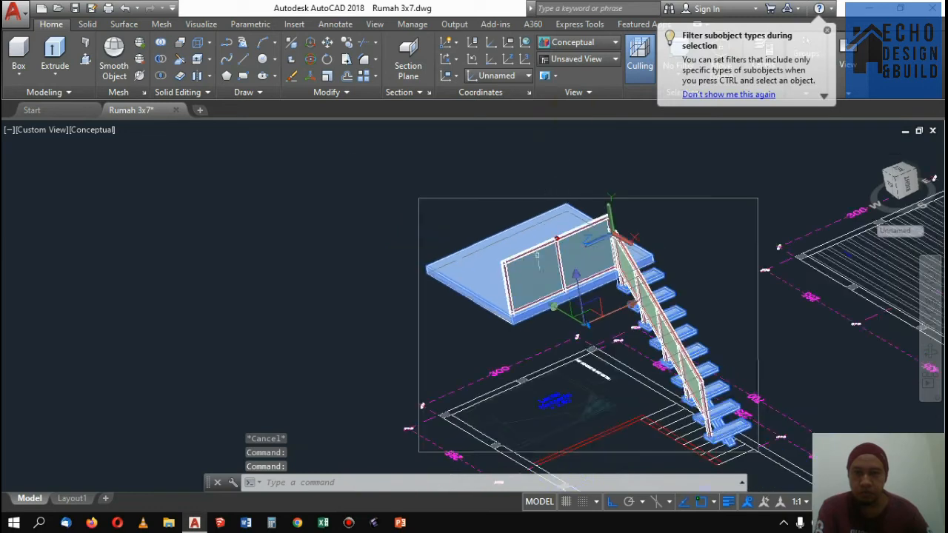
left_click(564, 45)
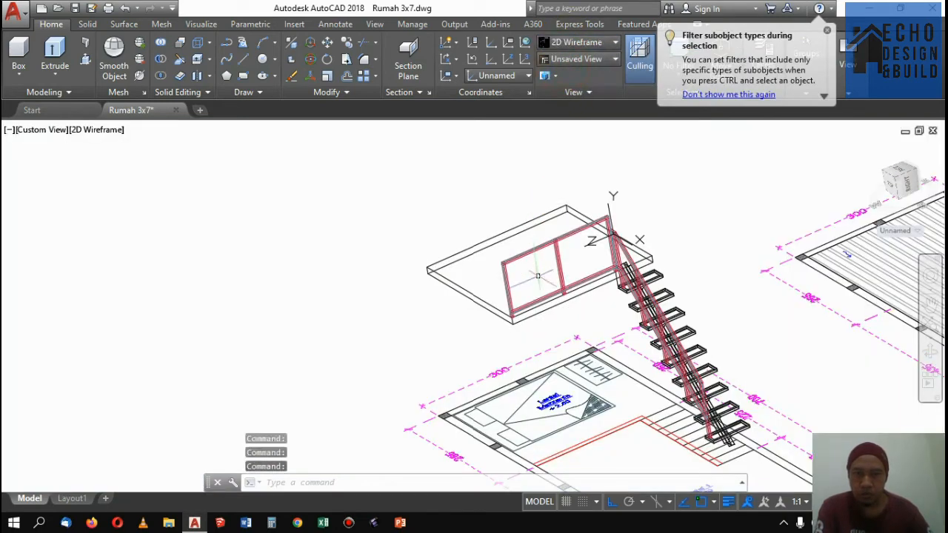
Combine the mezzanine slab, stair, mezzanine railing and all the stair railing's rails and posts into one group
scroll(508, 279, "up", 3)
left_click(589, 341)
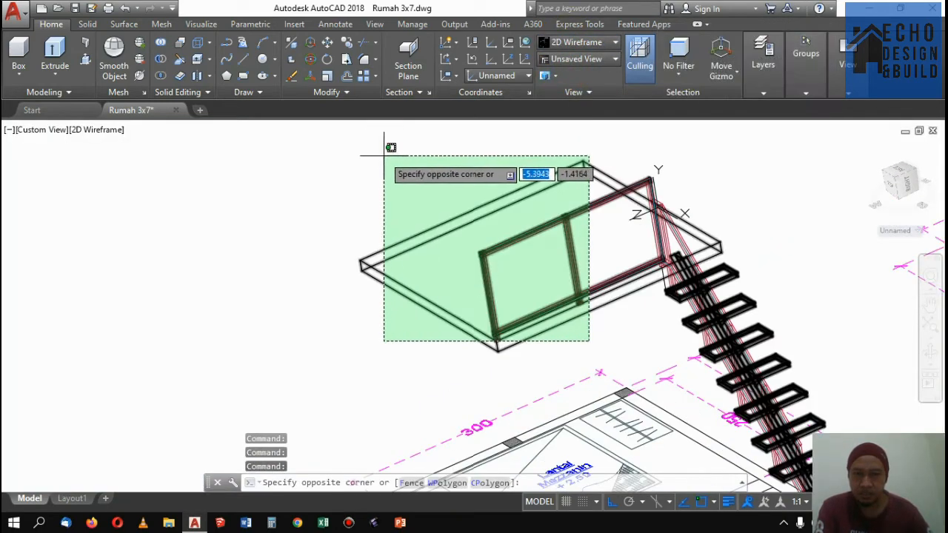
left_click(388, 145)
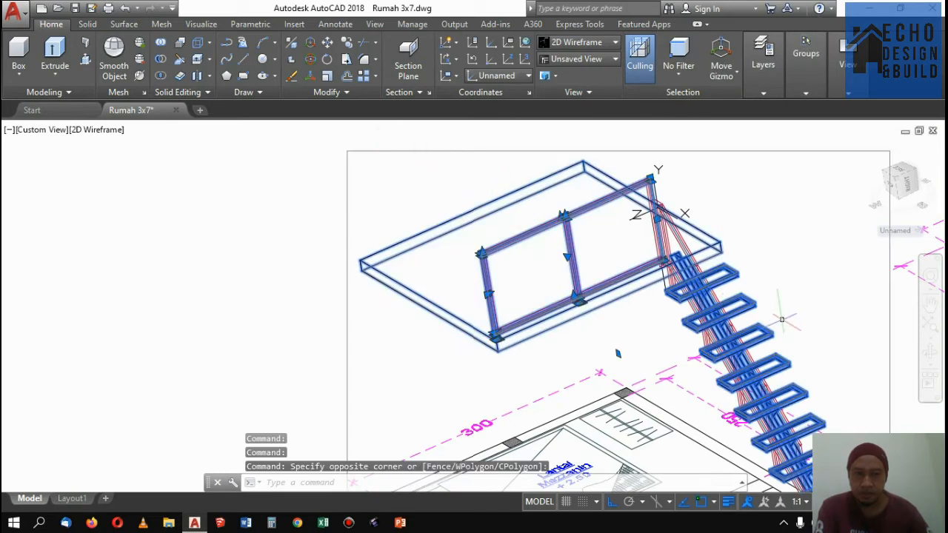
scroll(617, 354, "up", 5)
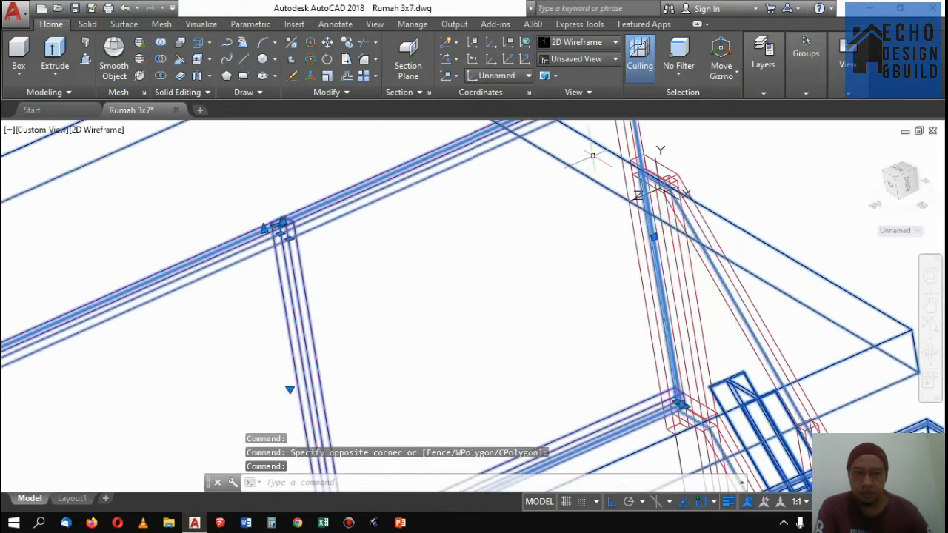
left_click(711, 313)
left_click(657, 211)
scroll(559, 326, "down", 4)
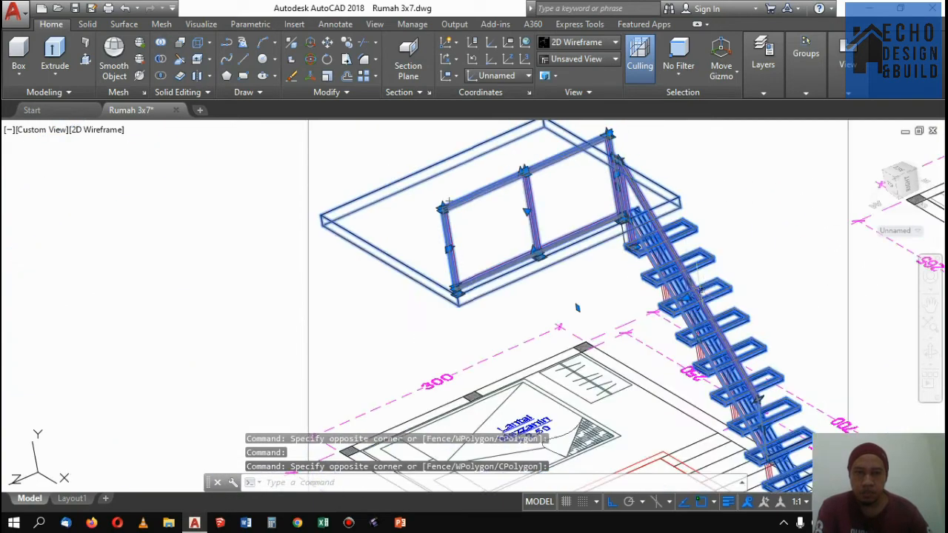
scroll(578, 307, "up", 3)
scroll(545, 246, "down", 3)
scroll(544, 246, "up", 5)
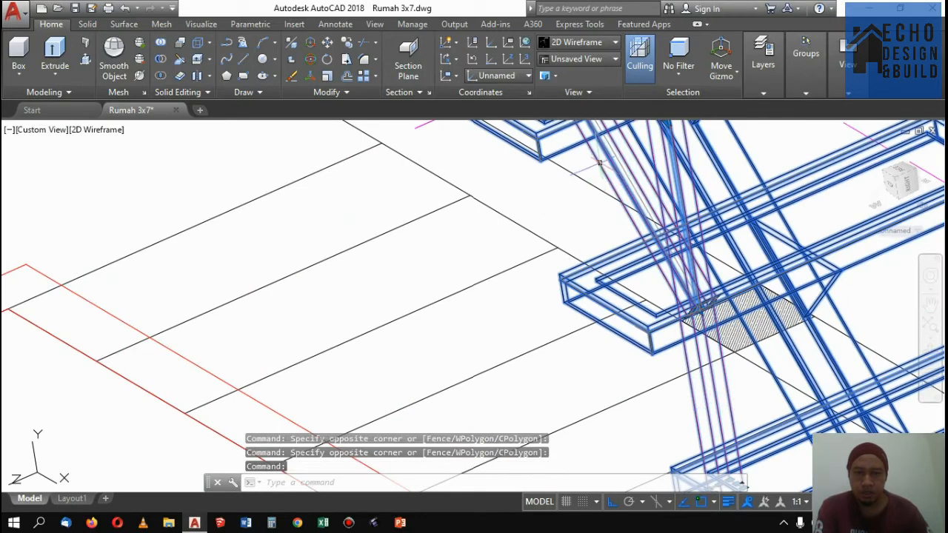
scroll(598, 163, "down", 5)
scroll(617, 202, "up", 4)
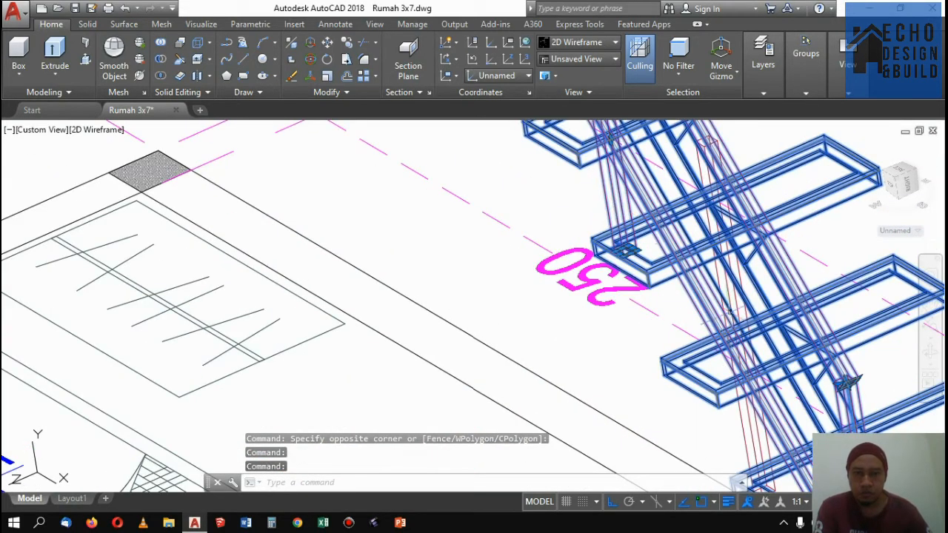
left_click(732, 281)
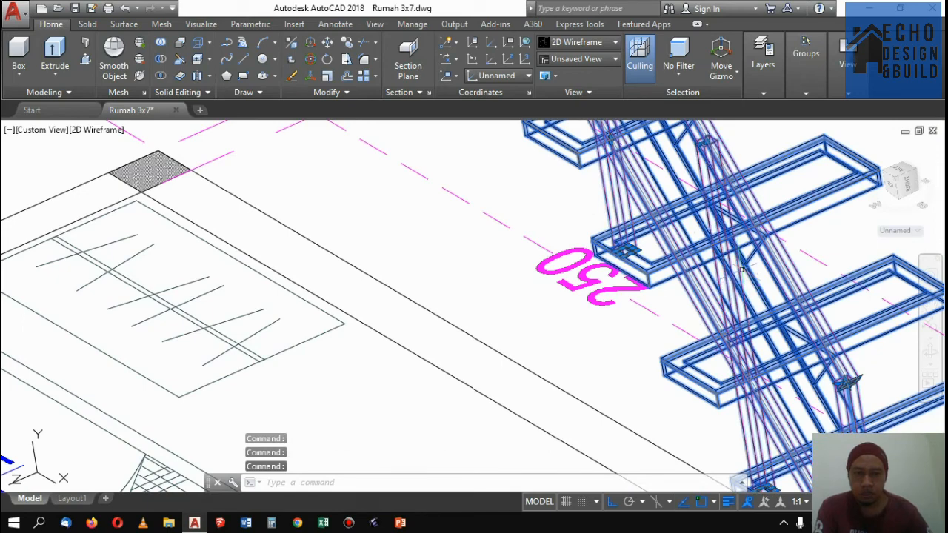
scroll(740, 270, "down", 4)
scroll(421, 222, "up", 2)
scroll(651, 191, "up", 3)
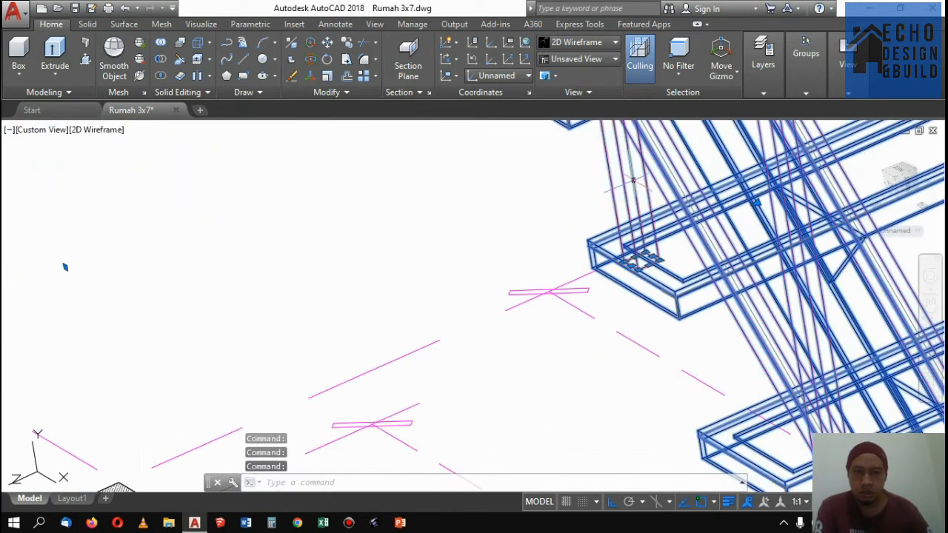
scroll(625, 317, "down", 4)
scroll(594, 201, "up", 4)
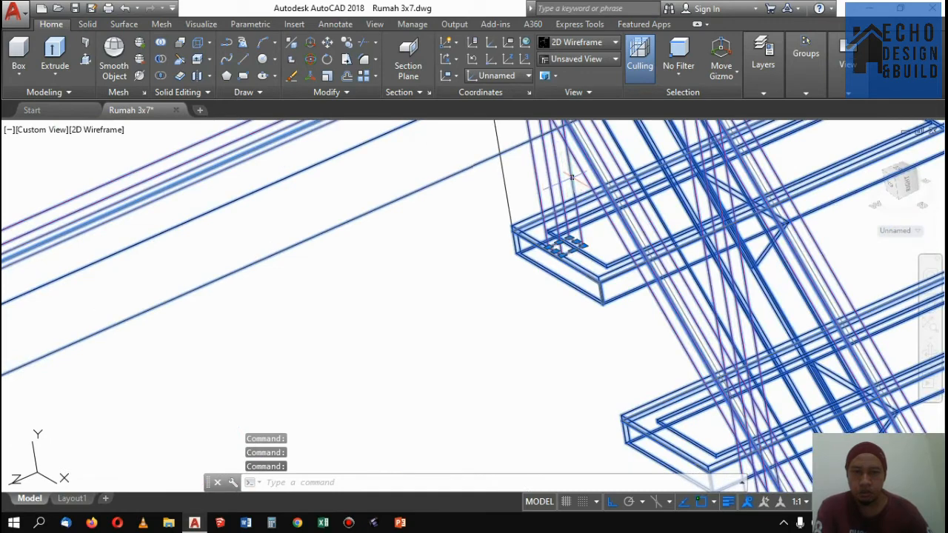
scroll(469, 380, "down", 5)
scroll(570, 332, "up", 3)
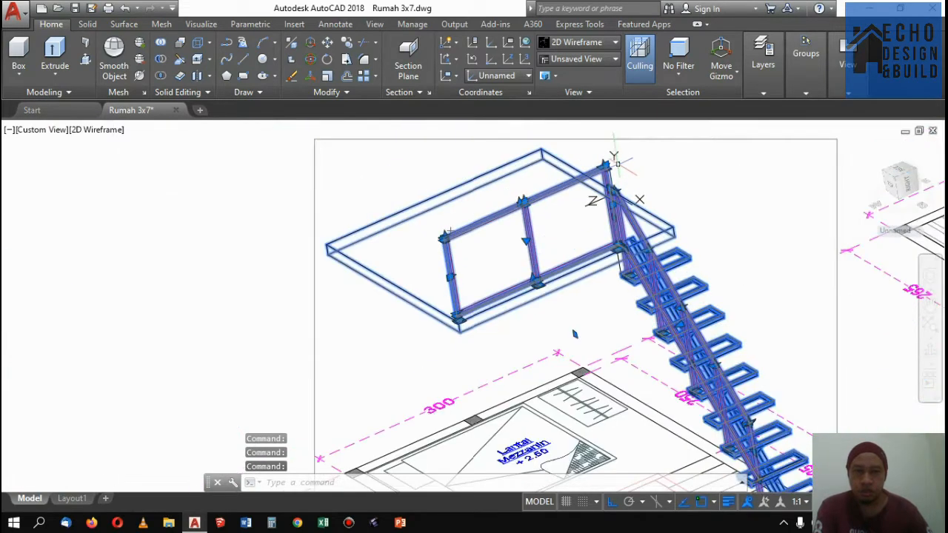
scroll(668, 253, "down", 2)
scroll(696, 303, "up", 2)
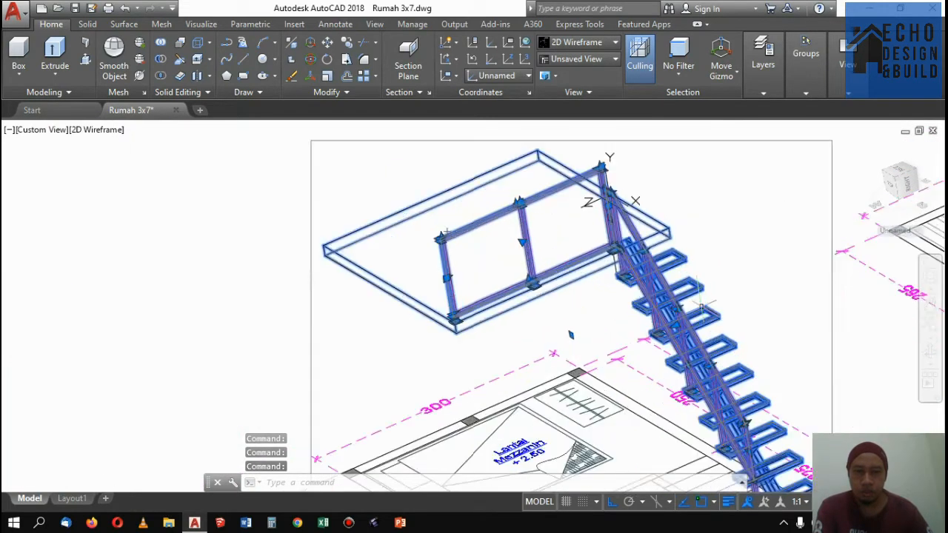
scroll(659, 235, "down", 1)
left_click(806, 93)
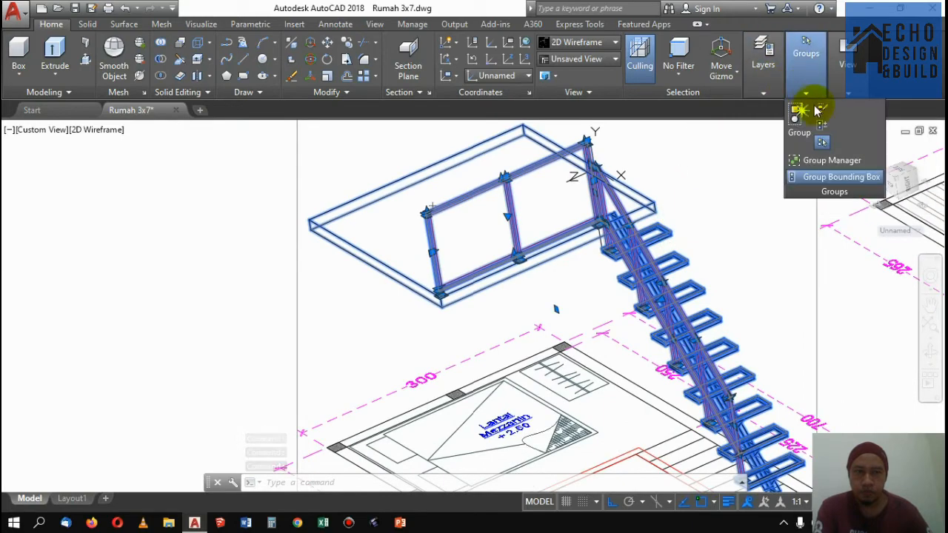
left_click(798, 118)
Check that the stair, slab and railings select together as one group, and clear the selection
left_click(644, 200)
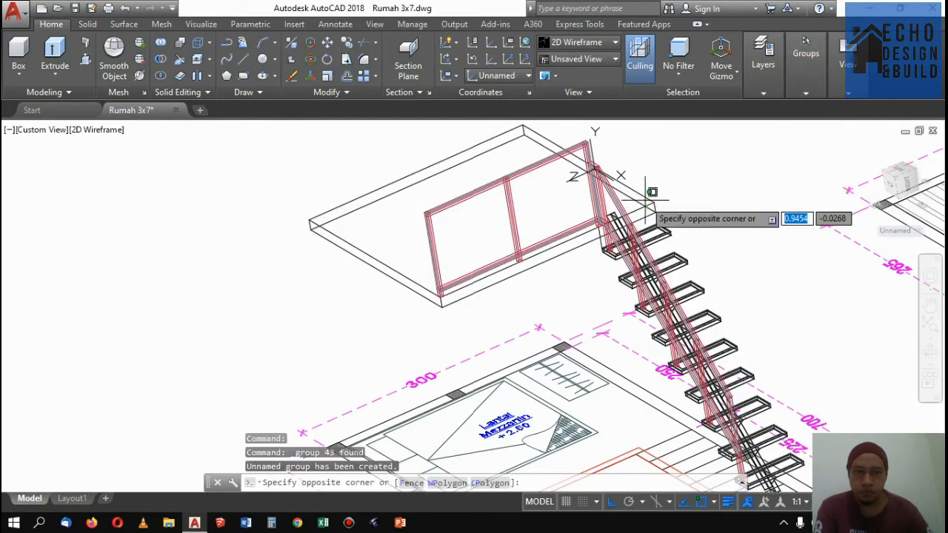
scroll(644, 215, "down", 4)
scroll(644, 223, "up", 3)
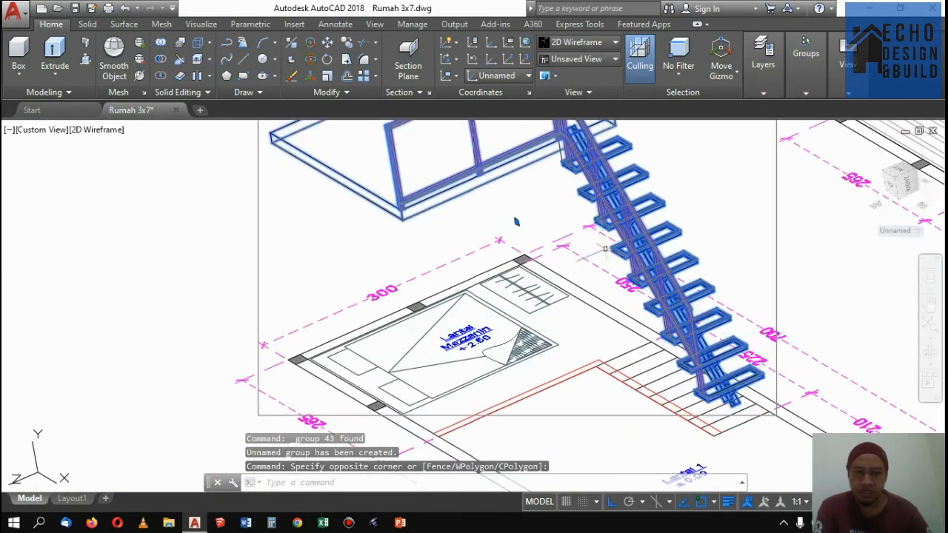
scroll(646, 230, "down", 3)
scroll(646, 244, "up", 2)
scroll(646, 244, "down", 6)
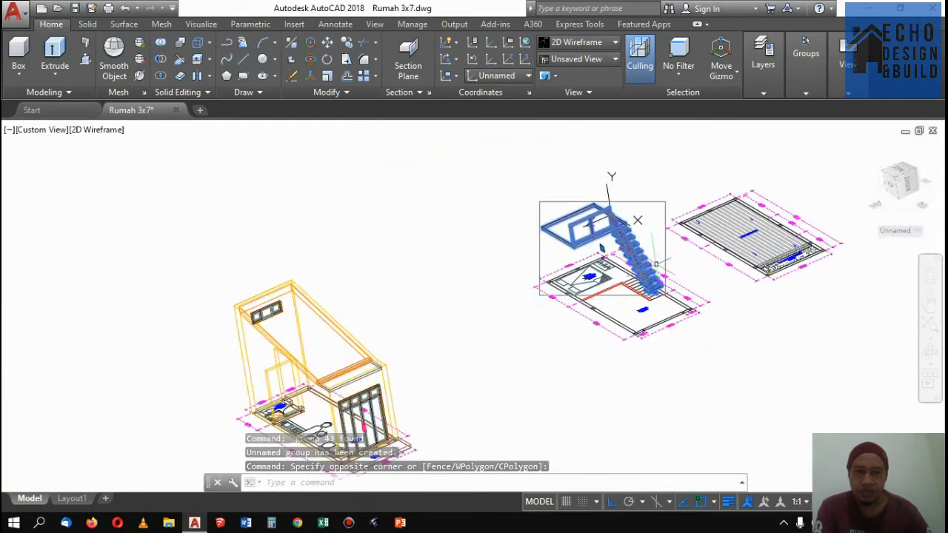
scroll(646, 244, "up", 1)
scroll(646, 244, "down", 1)
key("Escape")
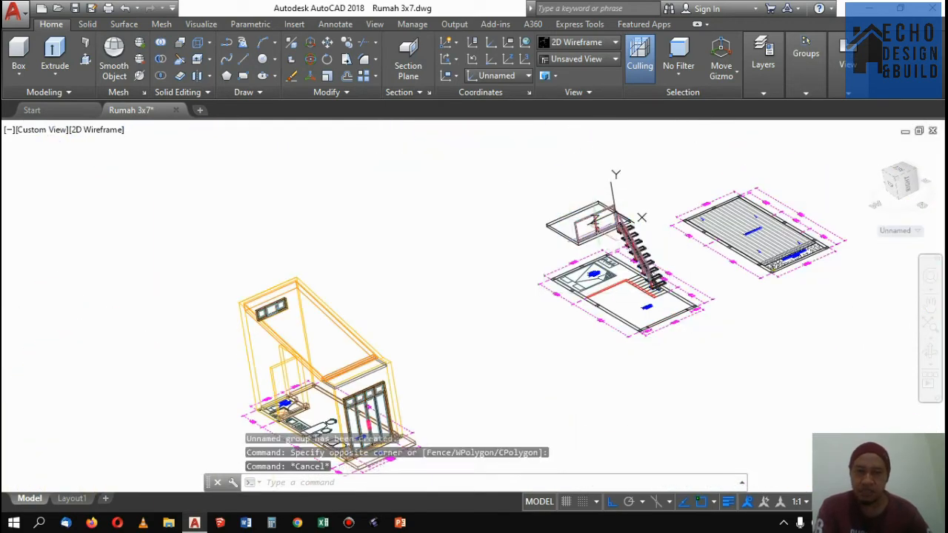
Select the grouped stair, slab and railings and inspect the stair's lowest treads against the ground floor plan
scroll(548, 217, "up", 4)
left_click(553, 237)
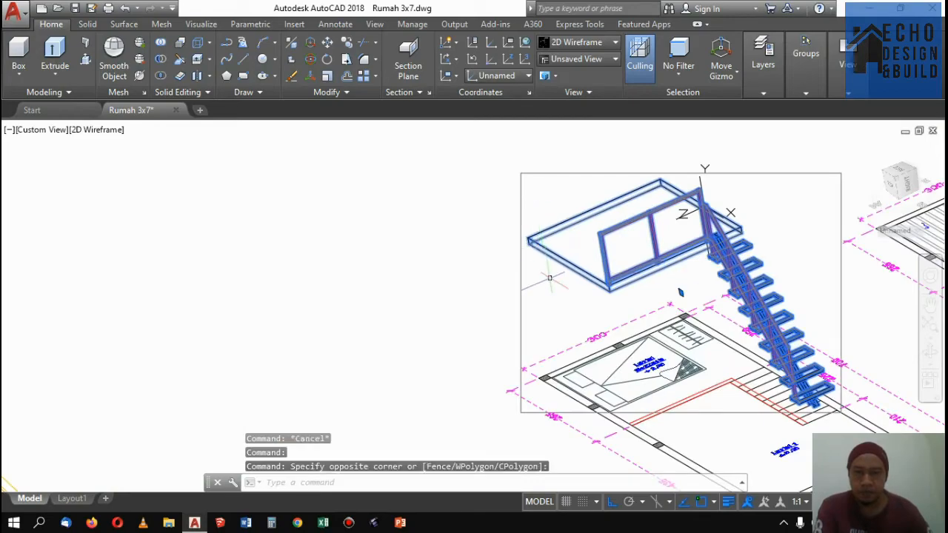
scroll(651, 289, "up", 4)
scroll(651, 289, "down", 3)
scroll(665, 296, "up", 4)
scroll(665, 297, "up", 5)
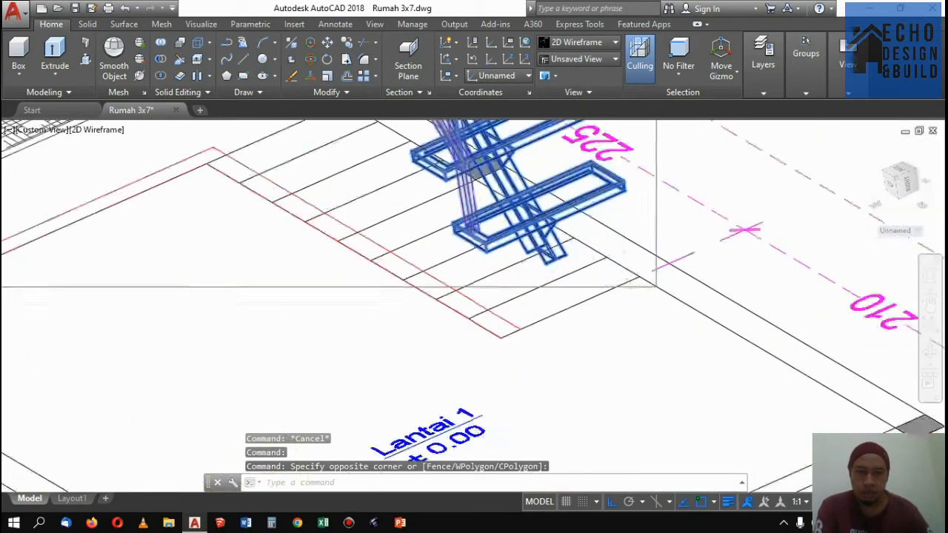
scroll(578, 274, "up", 2)
scroll(560, 255, "down", 8)
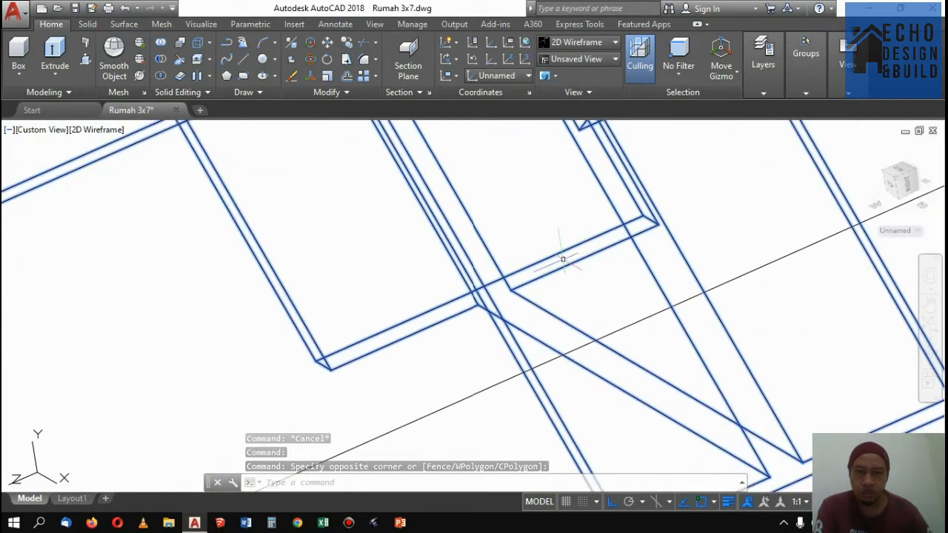
scroll(547, 179, "up", 2)
scroll(547, 179, "down", 5)
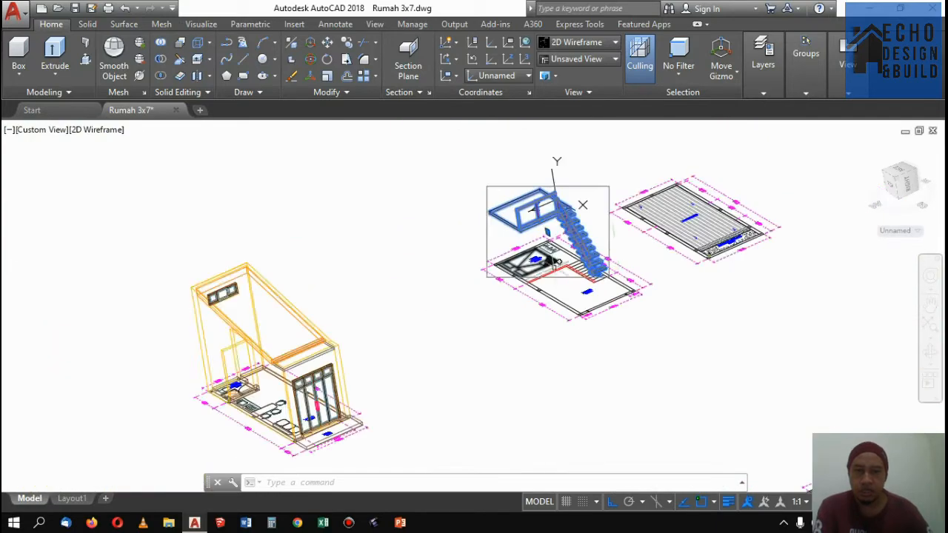
Examine the floor slab, foundations and height dimensions in the house's section and elevation drawings
scroll(547, 178, "up", 5)
scroll(629, 237, "down", 7)
scroll(701, 285, "up", 8)
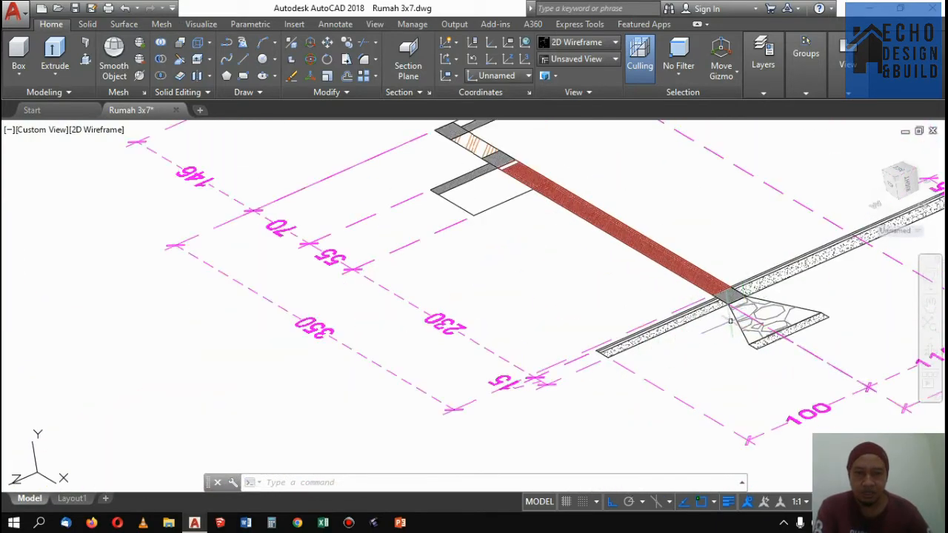
scroll(670, 325, "up", 2)
scroll(681, 311, "down", 8)
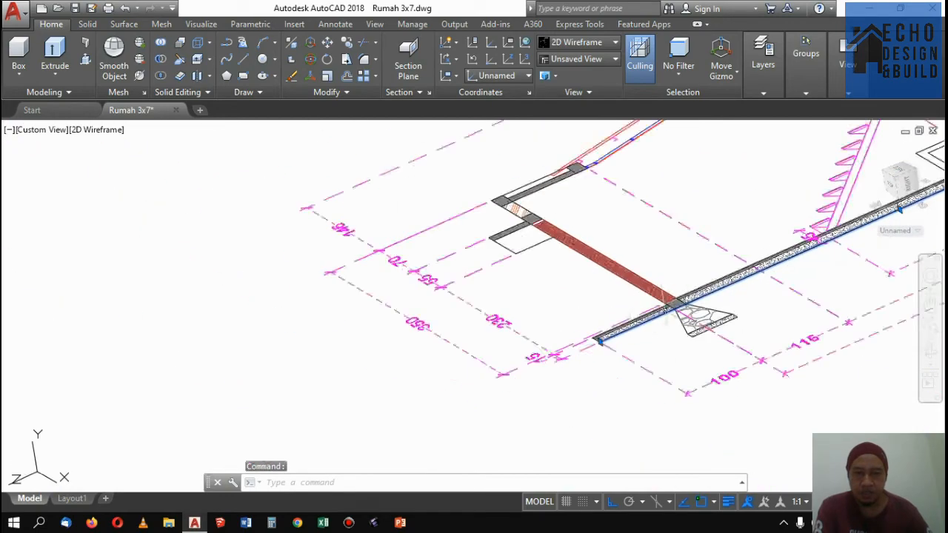
scroll(689, 300, "up", 8)
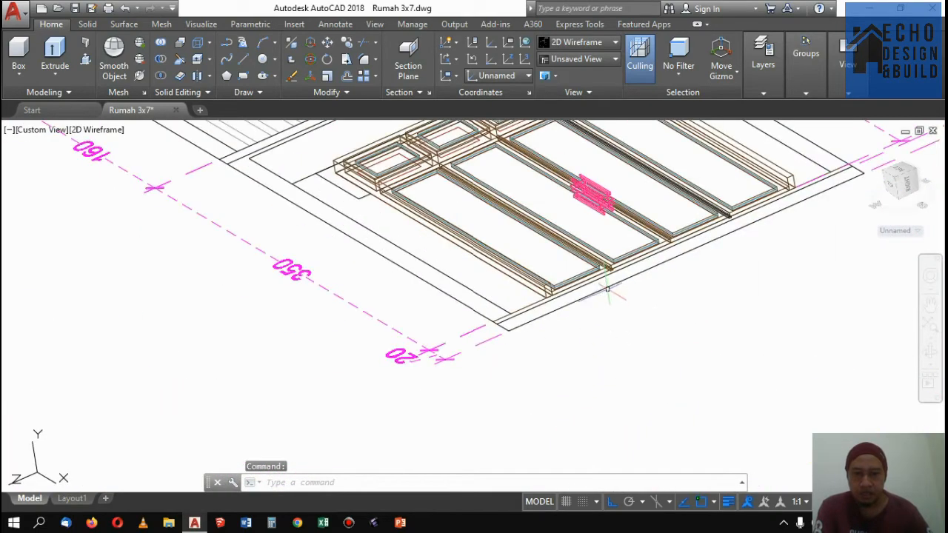
scroll(607, 289, "down", 8)
scroll(459, 370, "up", 6)
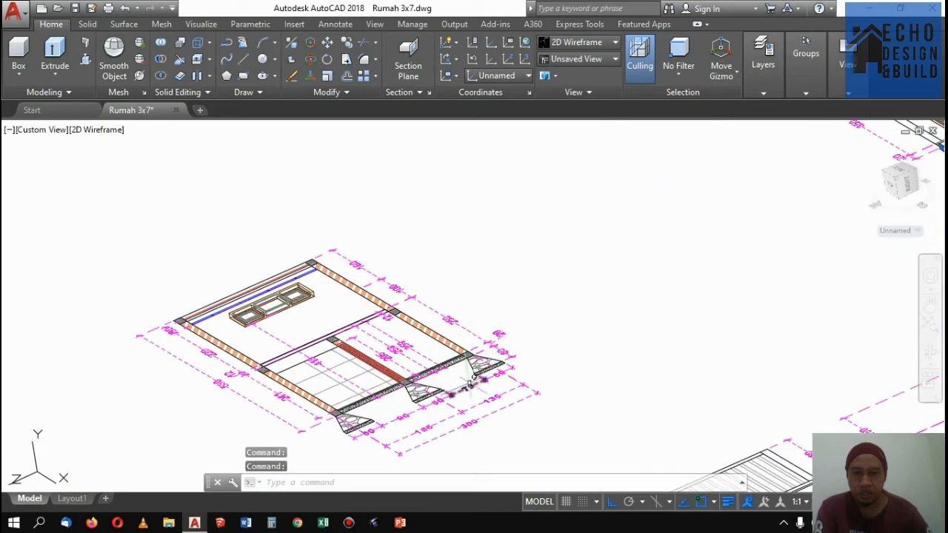
scroll(472, 379, "up", 5)
scroll(519, 323, "down", 10)
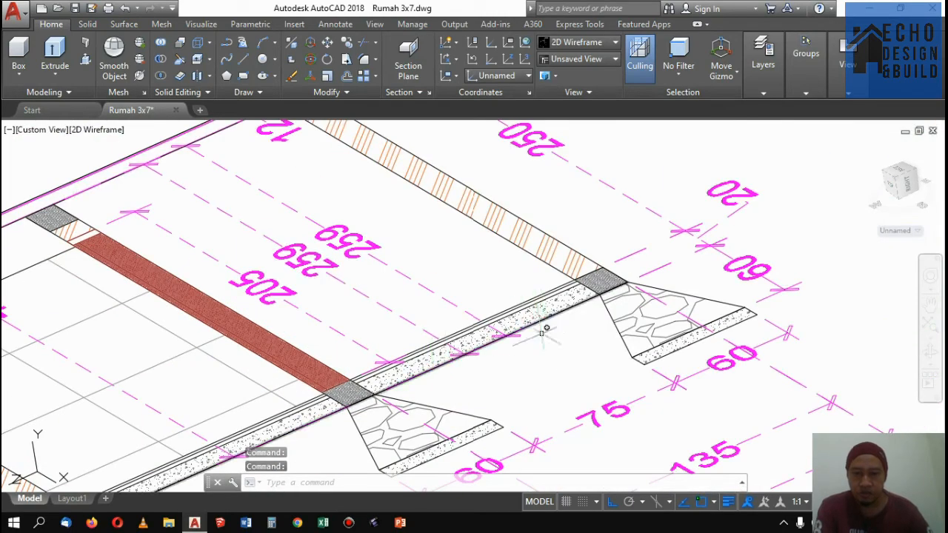
scroll(519, 417, "up", 6)
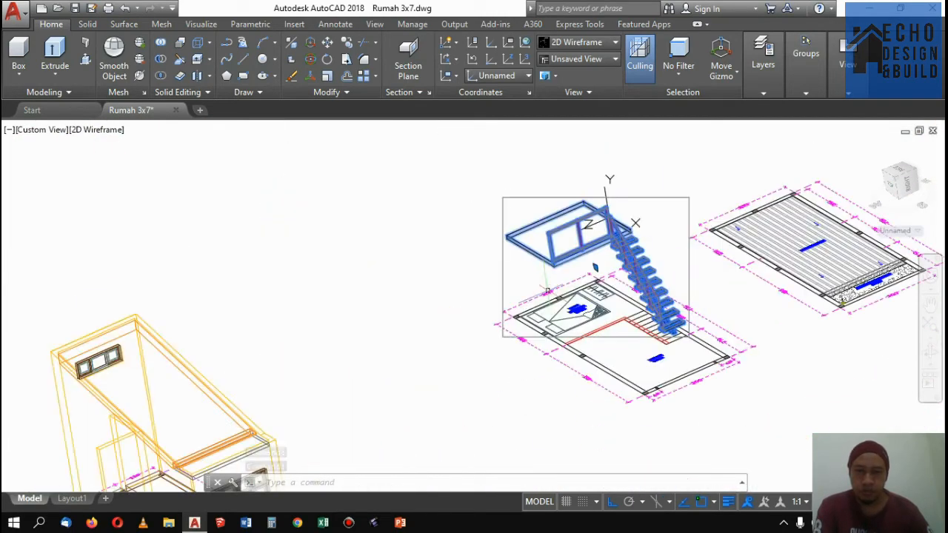
Copy the grouped stair, slab and railings from the floor plan's outer column corner to the matching corner of the house model
scroll(492, 308, "up", 4)
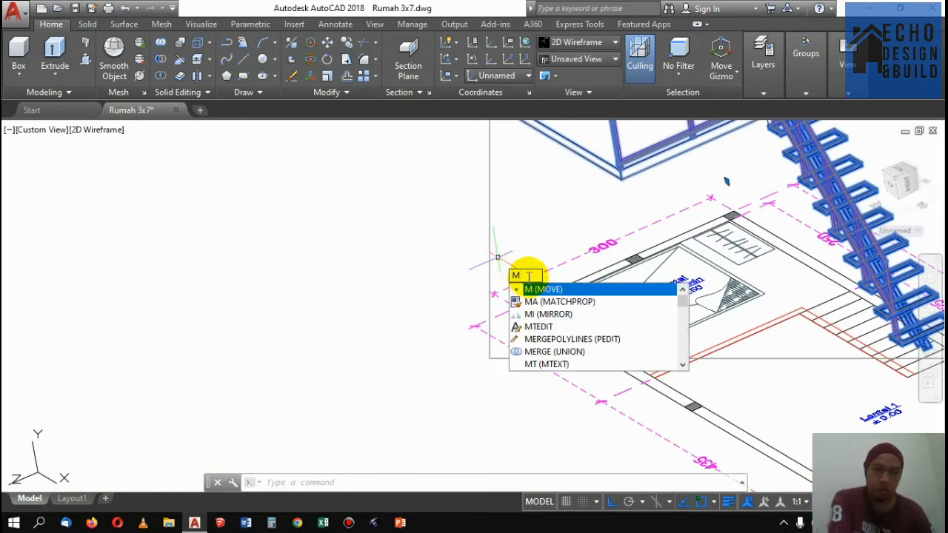
key("Return")
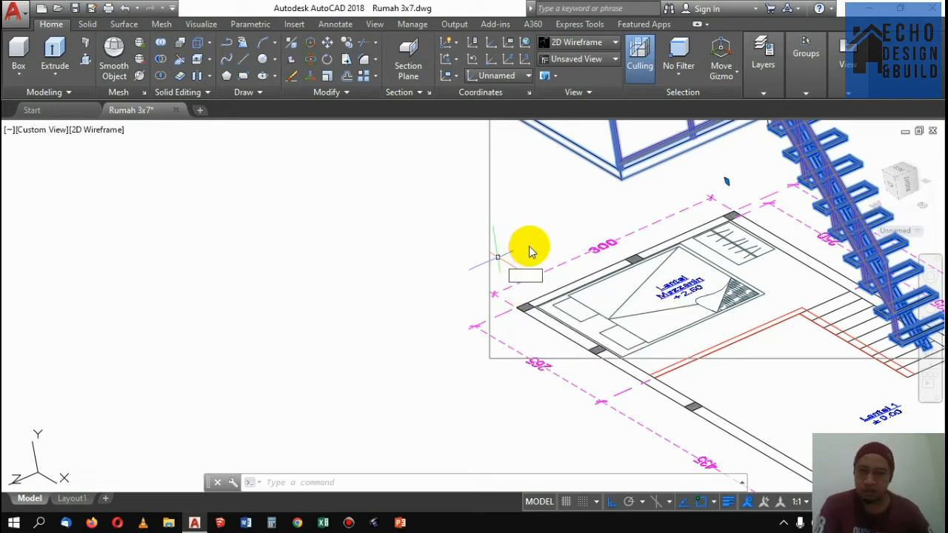
key("Escape")
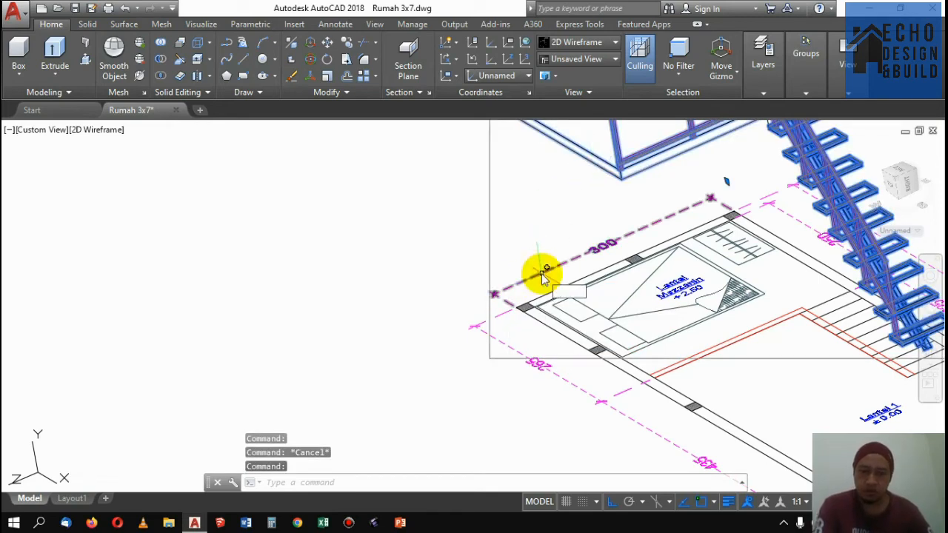
type("co")
key("Return")
scroll(494, 304, "up", 5)
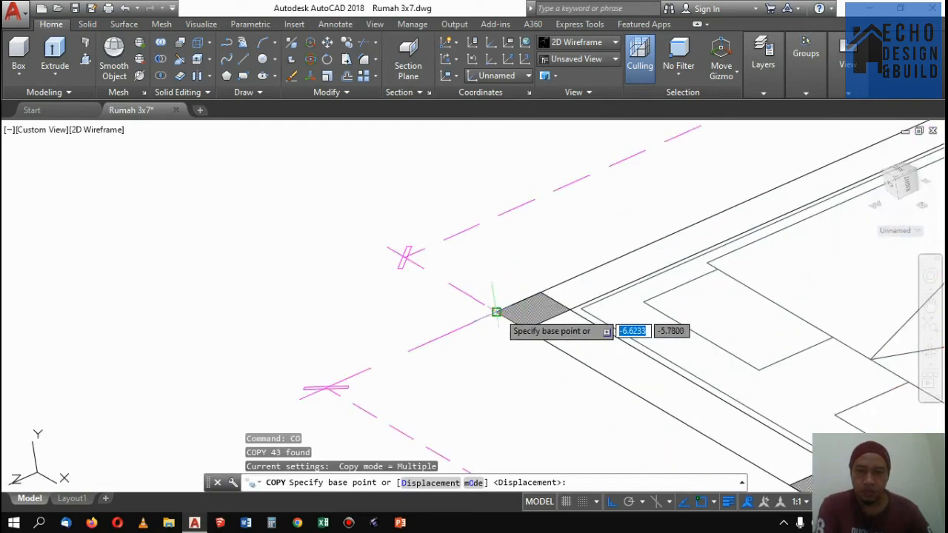
left_click(493, 311)
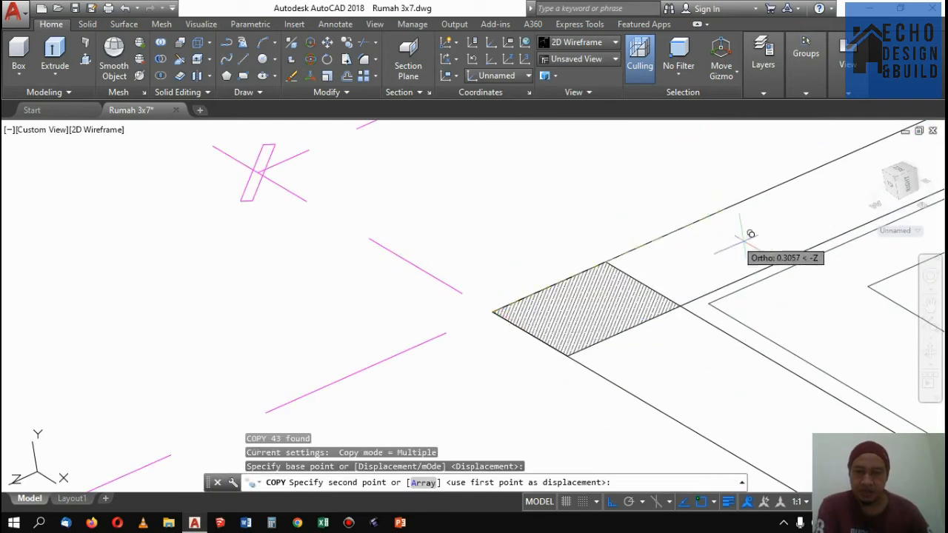
scroll(744, 250, "down", 5)
scroll(744, 250, "down", 5)
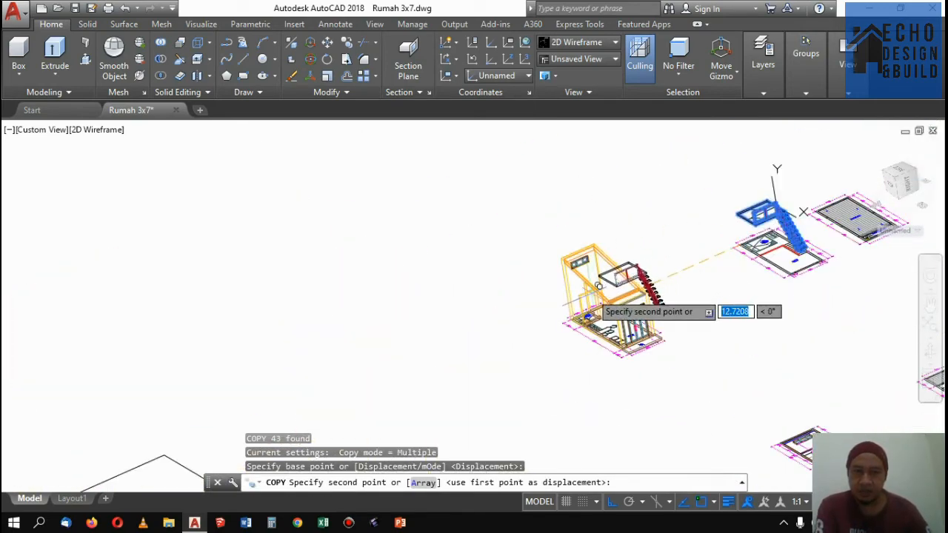
scroll(575, 321, "up", 6)
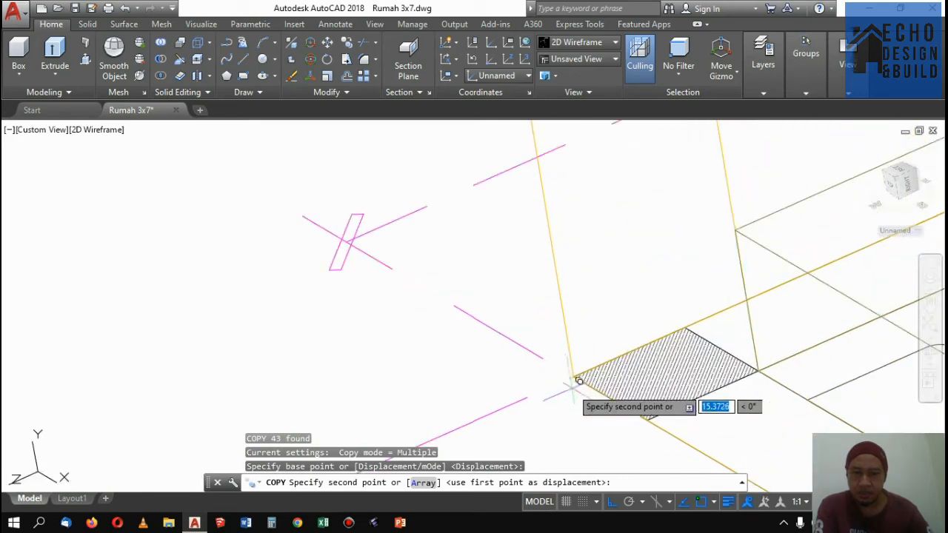
left_click(576, 376)
scroll(589, 348, "down", 6)
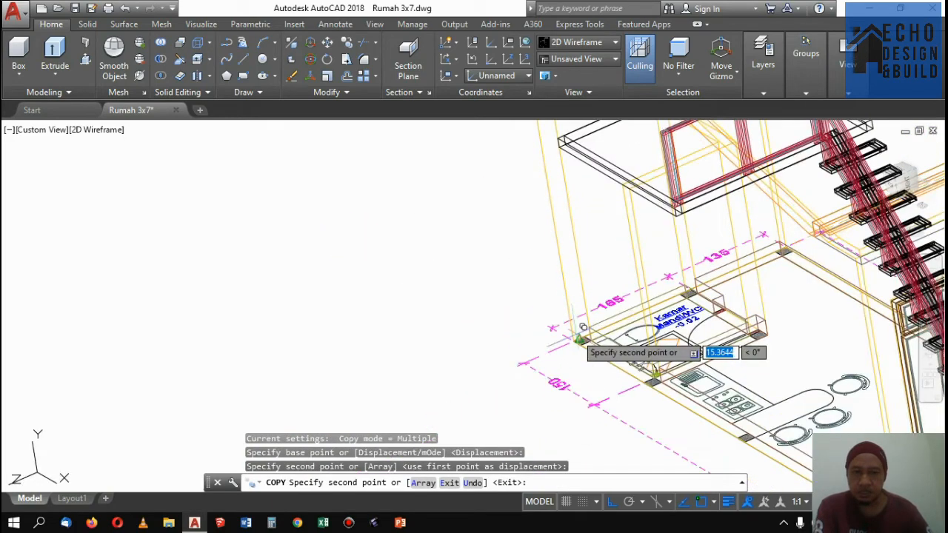
key("Return")
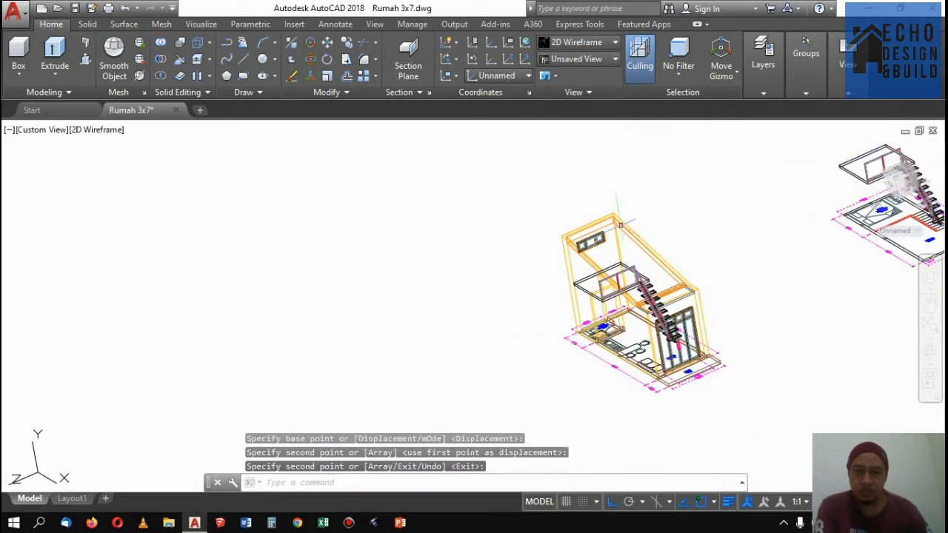
Switch the visual style to Conceptual and turn off the wall layer dinding
left_click(592, 43)
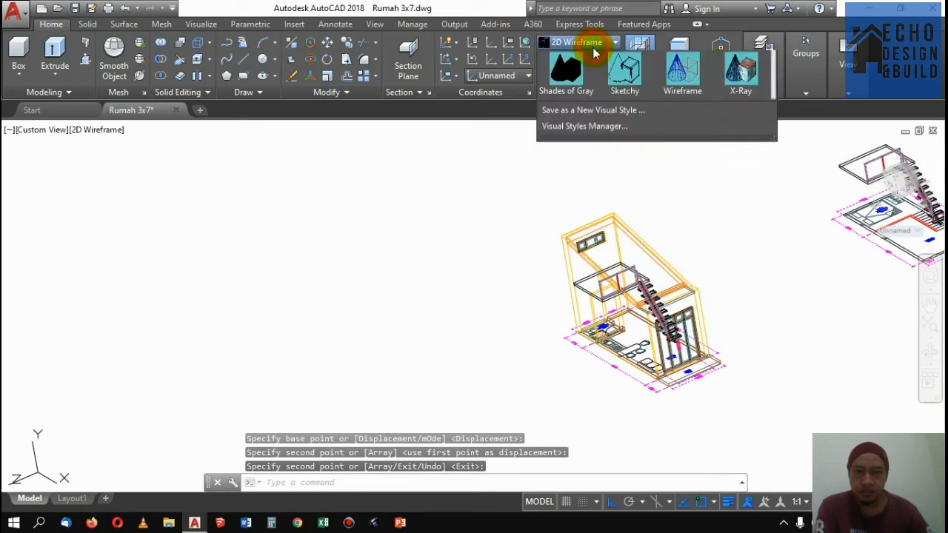
left_click(737, 87)
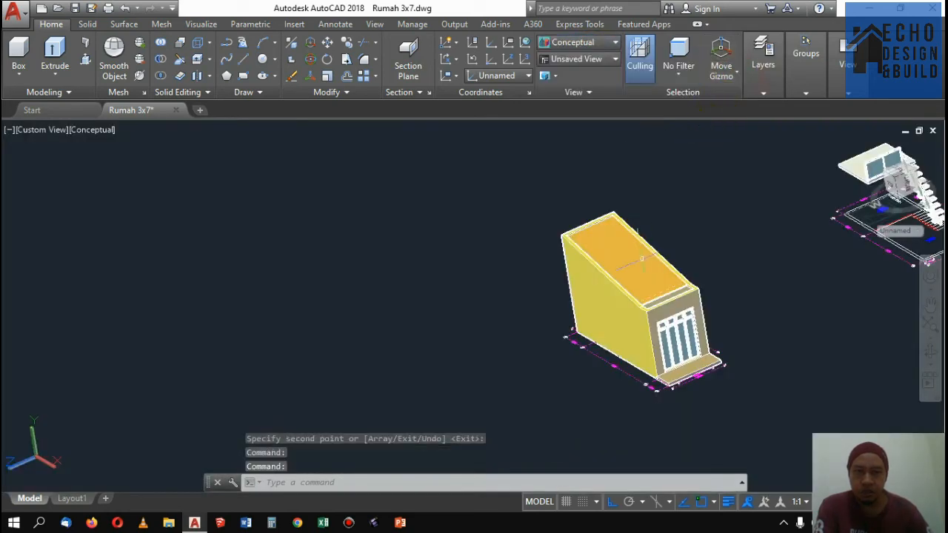
left_click(628, 267)
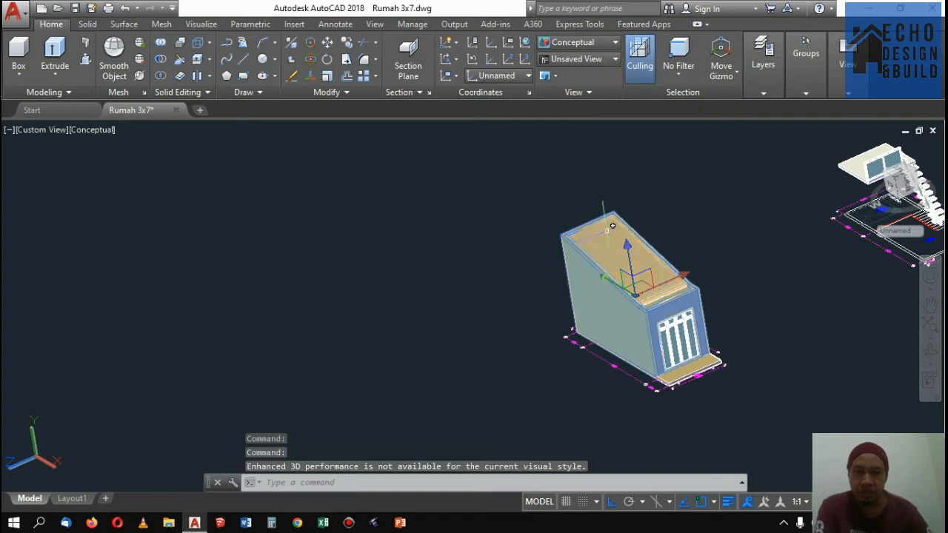
left_click(806, 92)
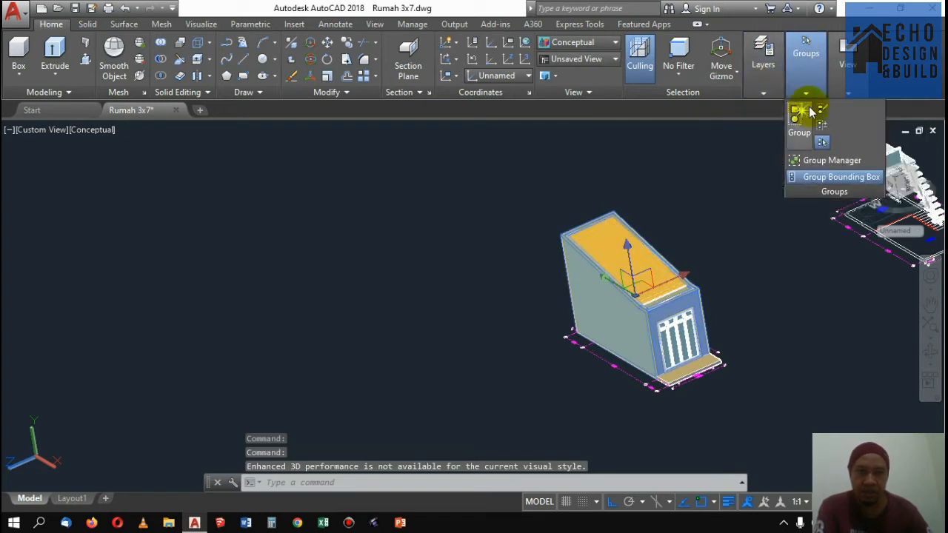
left_click(765, 93)
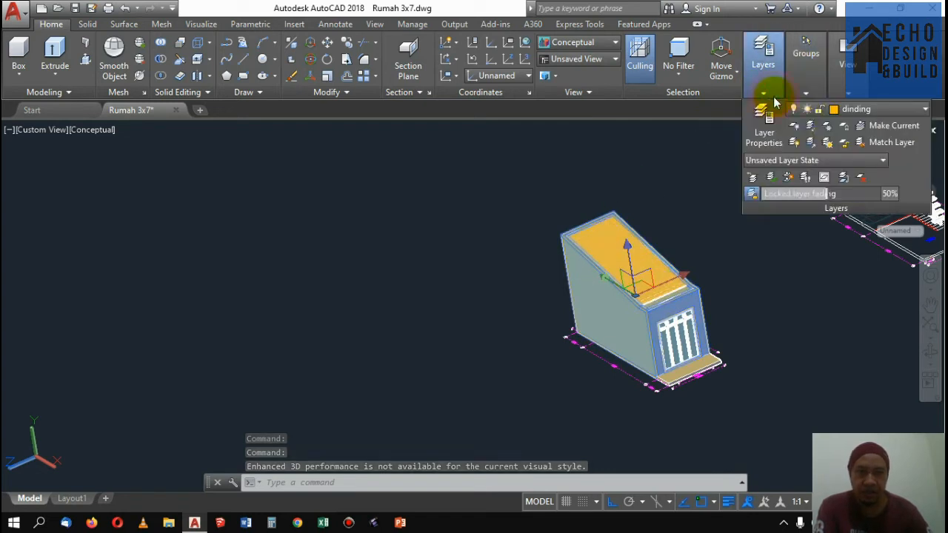
left_click(873, 111)
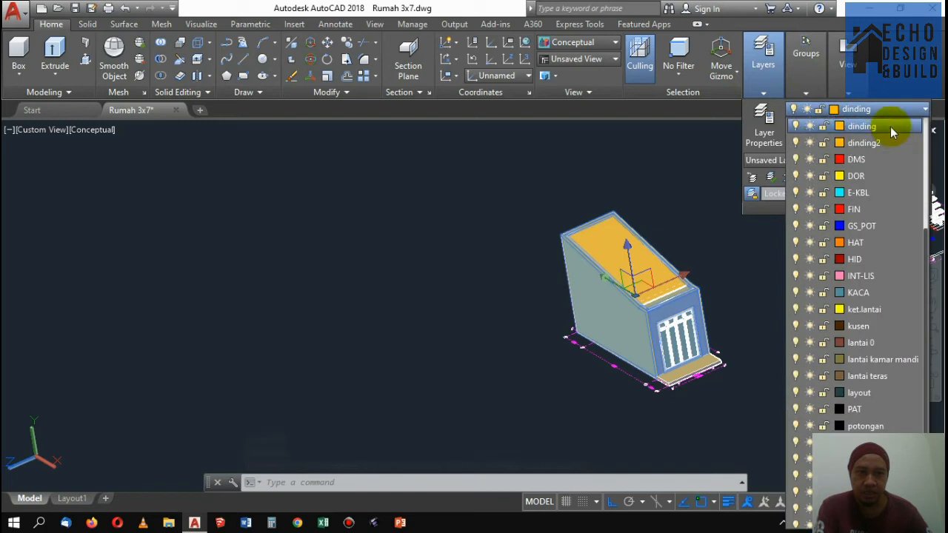
left_click(796, 127)
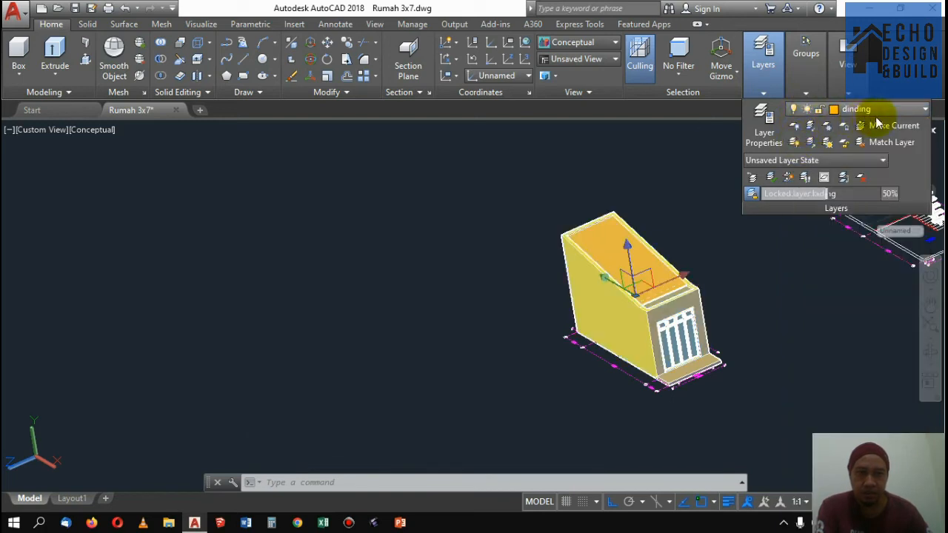
left_click(825, 111)
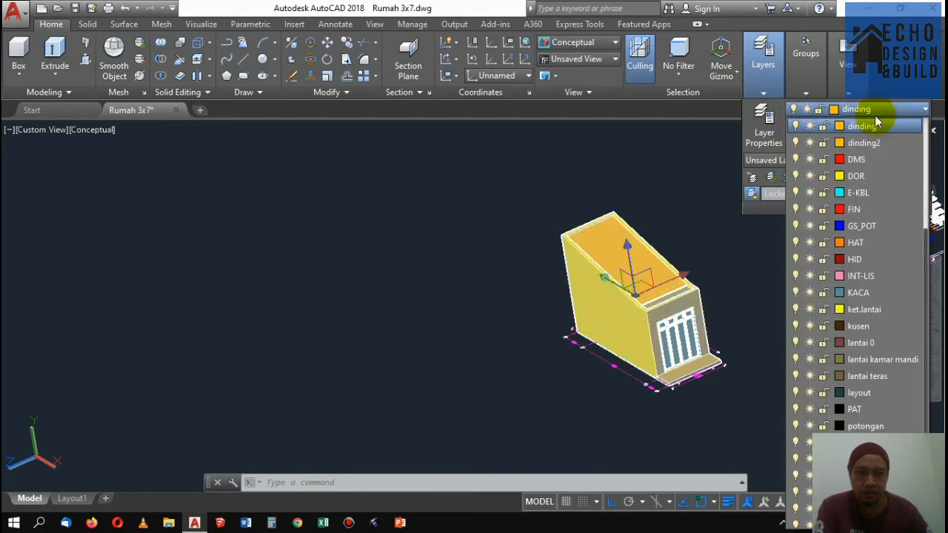
left_click(794, 126)
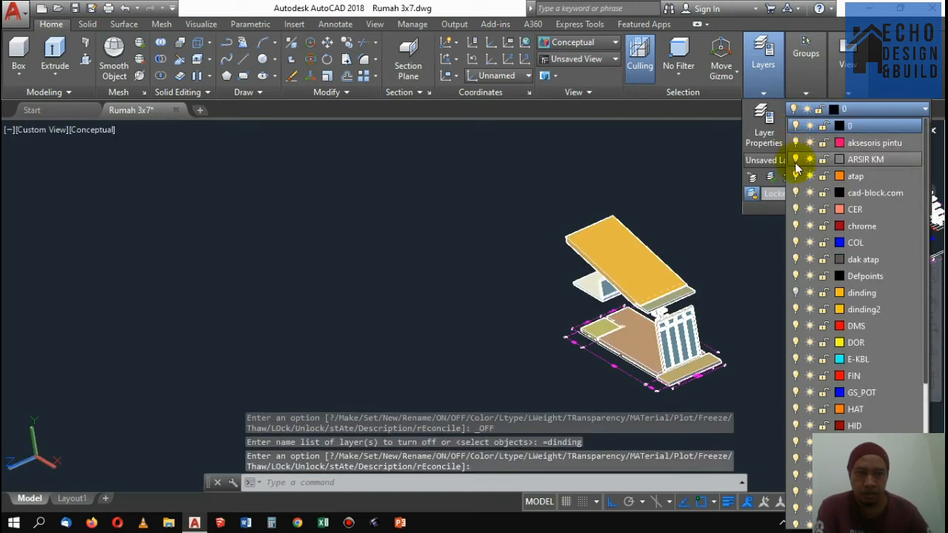
left_click(798, 176)
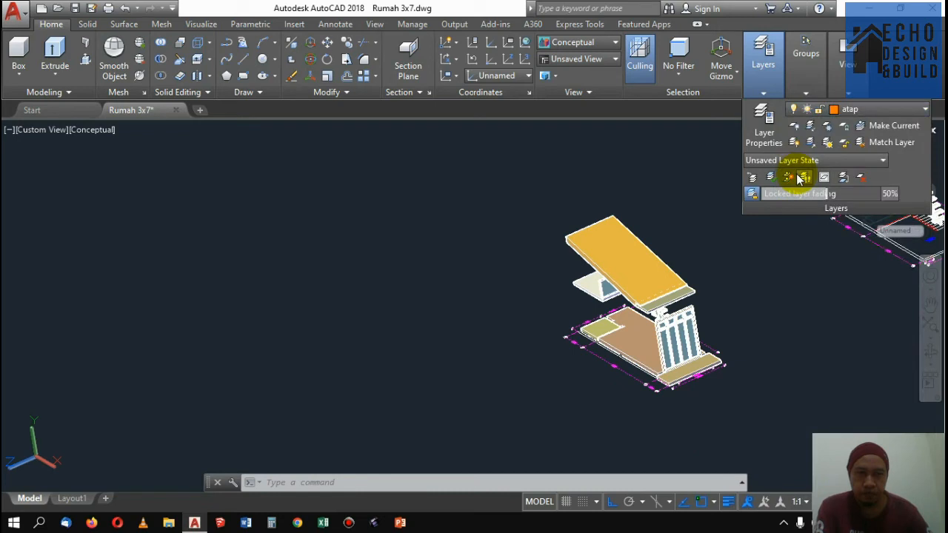
left_click(900, 116)
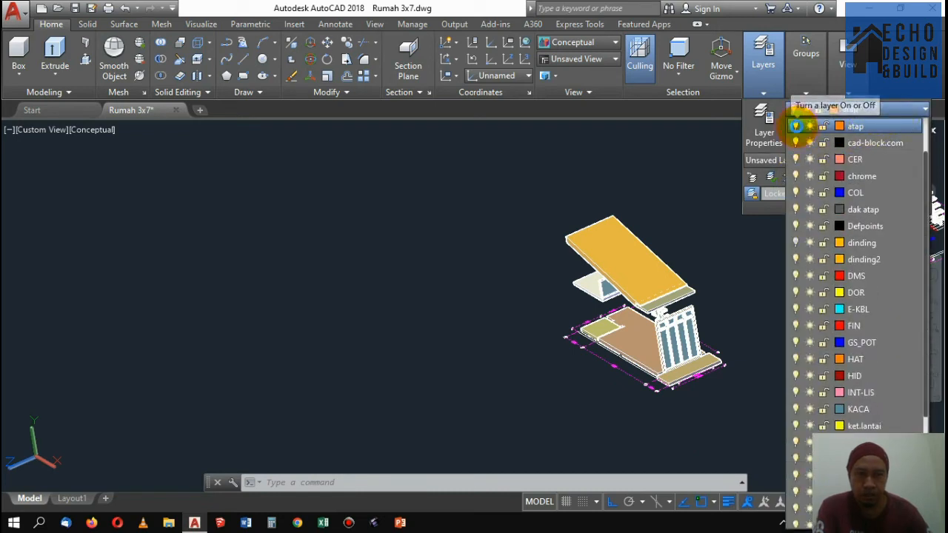
left_click(795, 126)
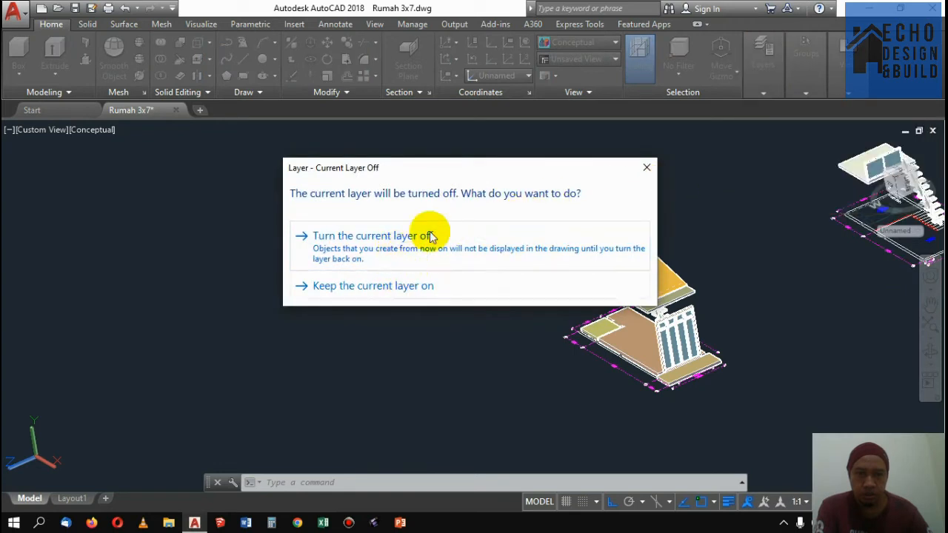
left_click(648, 175)
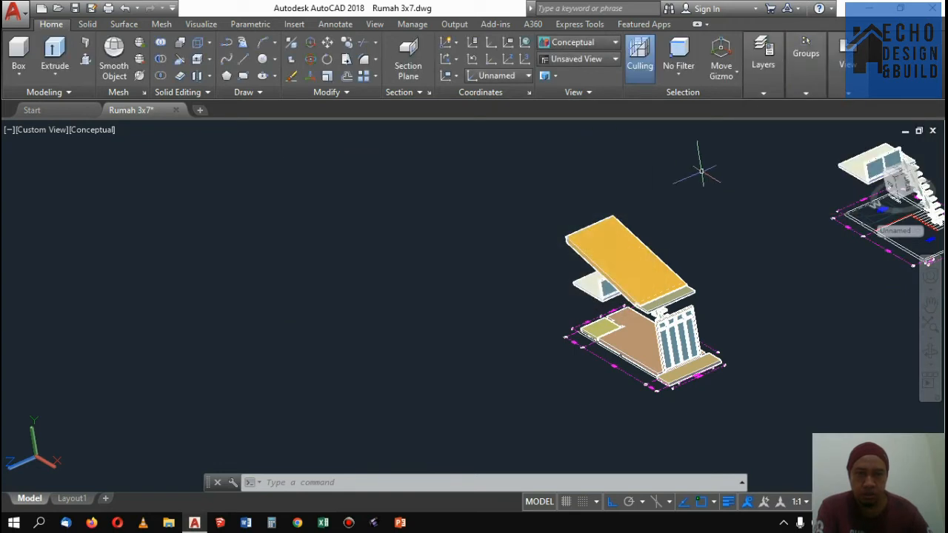
Make layer 0 current and turn off the roof layer atap
left_click(769, 79)
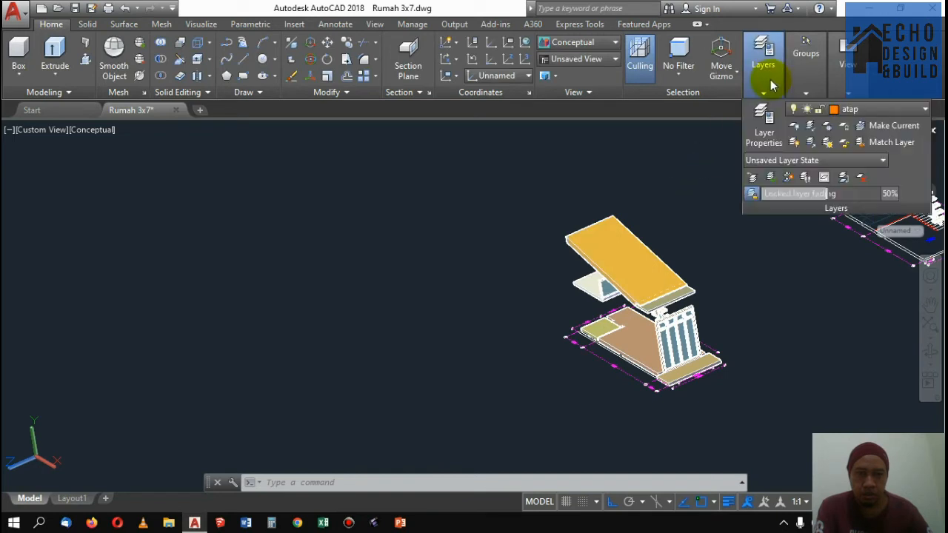
left_click(857, 110)
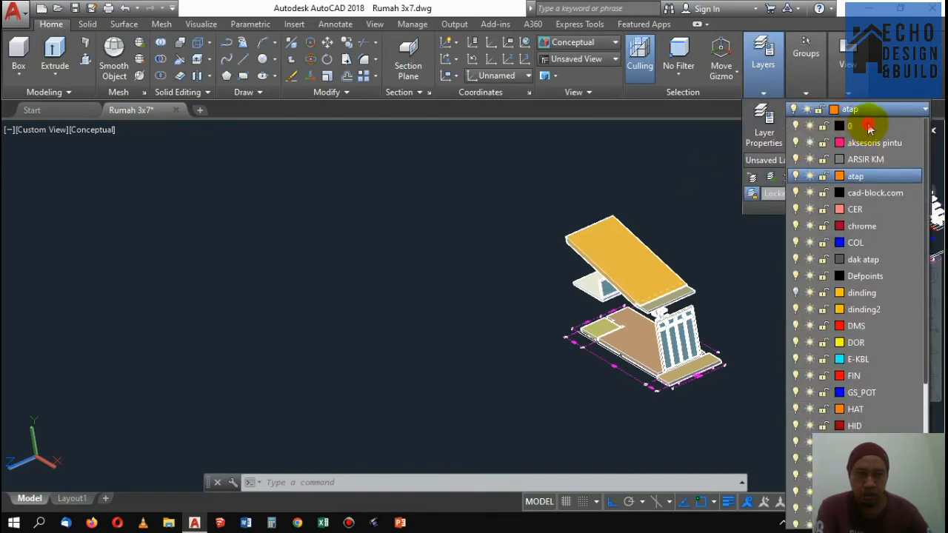
left_click(867, 125)
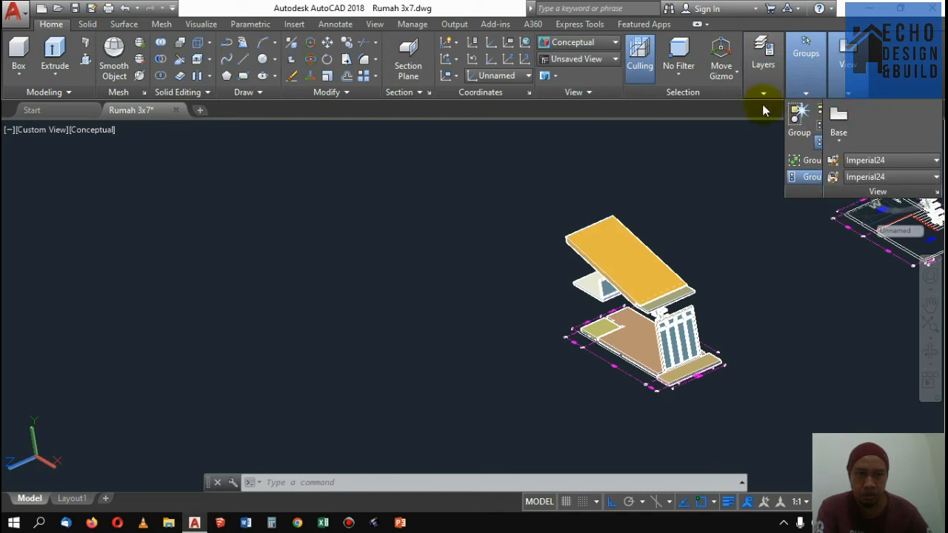
mouse_move(771, 95)
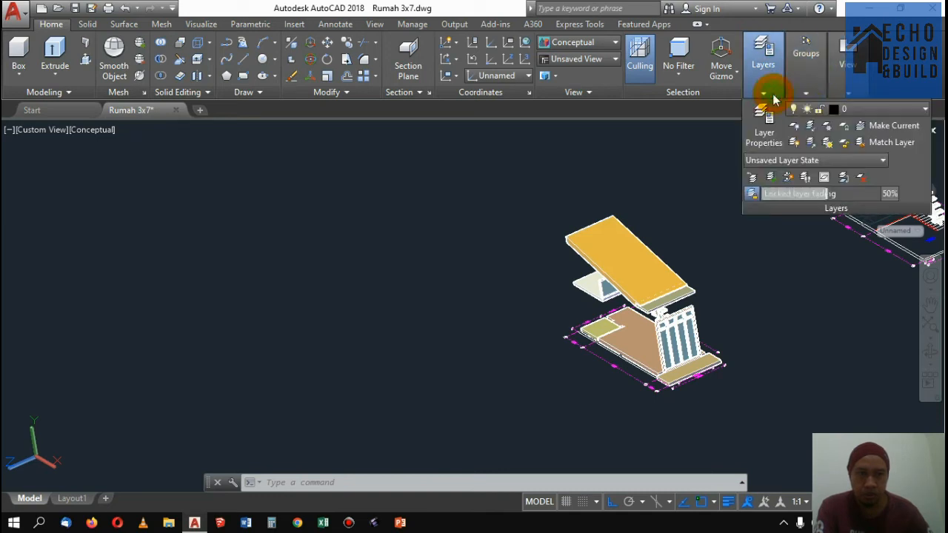
left_click(923, 112)
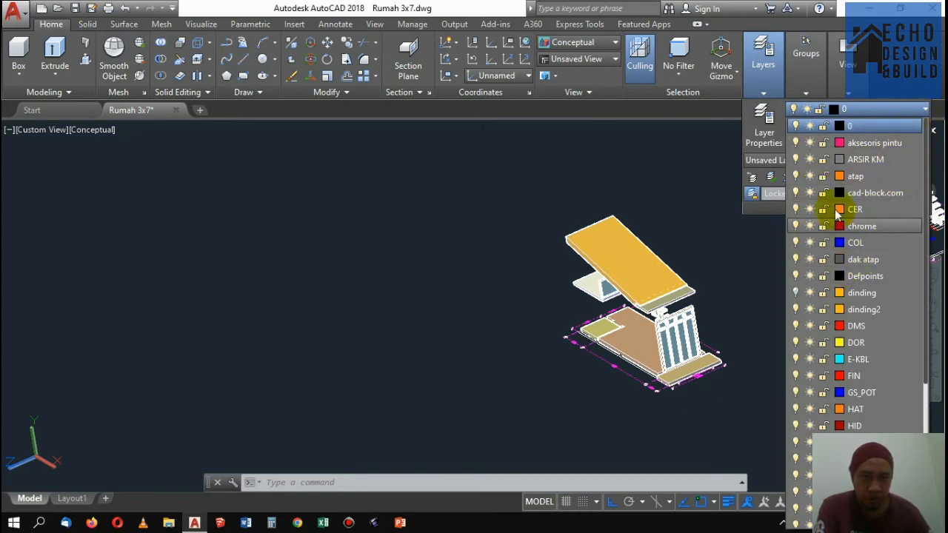
left_click(797, 177)
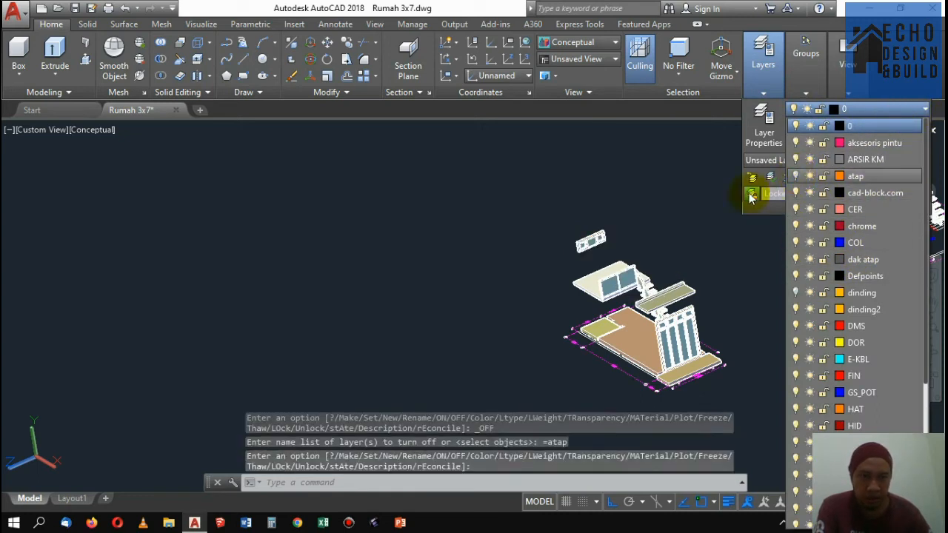
Check the copied stair, slab and railings group in the house model and reset the UCS to World
scroll(587, 316, "up", 5)
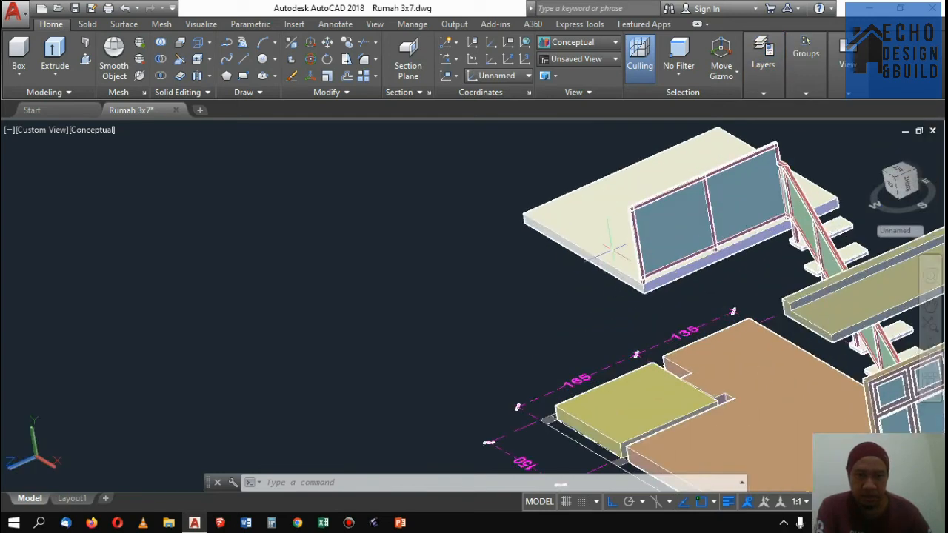
left_click(738, 199)
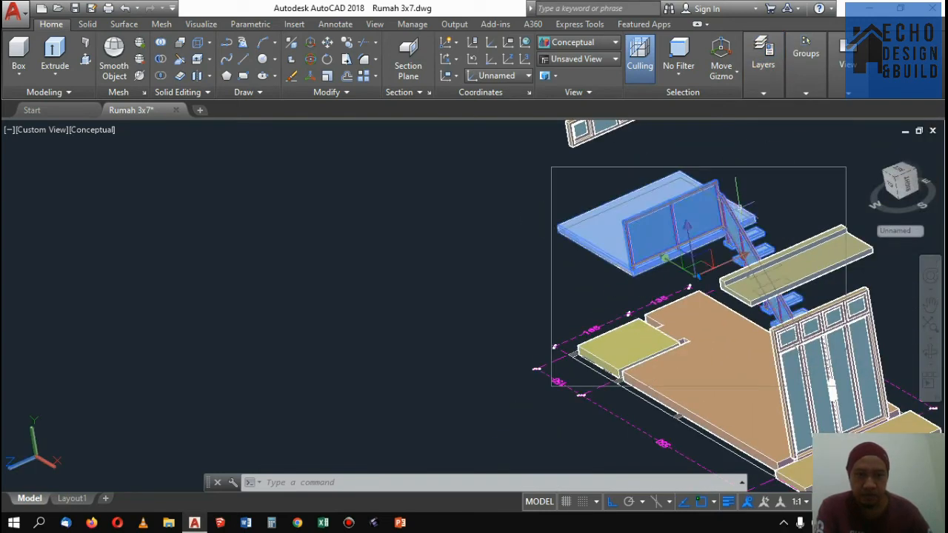
scroll(625, 201, "down", 4)
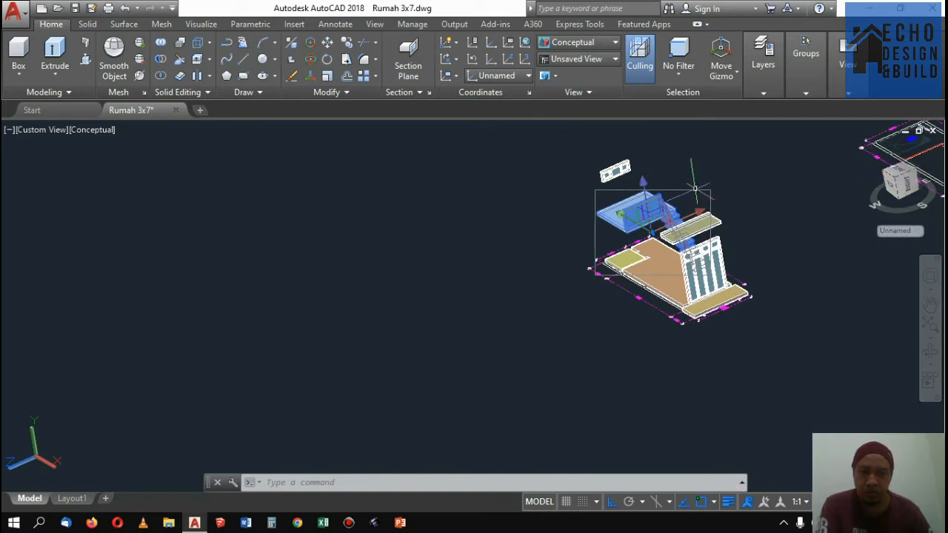
type("ucs")
key("Return")
type("w")
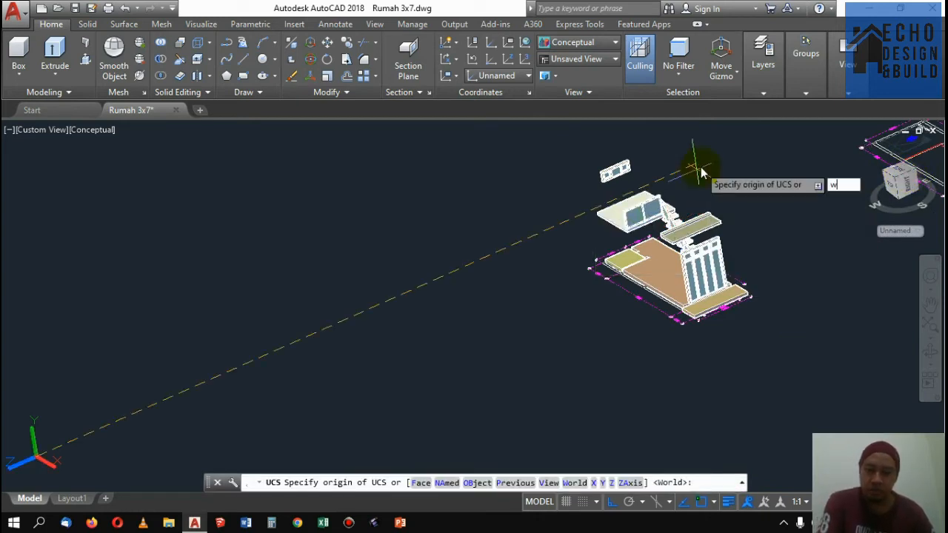
key("Return")
Select the copied stair group and the floor slab, and check the stair foot against the floor in SE isometric and right side views
scroll(674, 208, "up", 3)
left_click(664, 234)
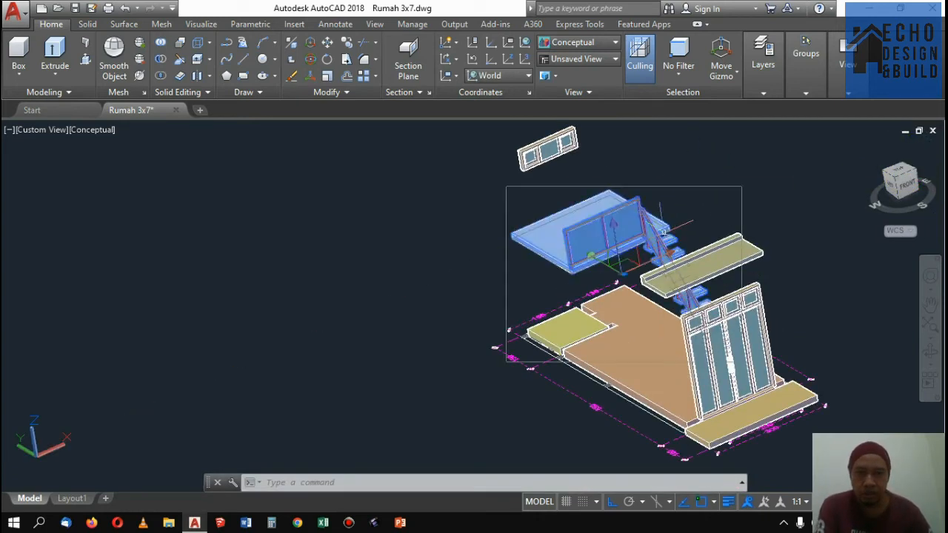
left_click(918, 175)
scroll(562, 303, "down", 3)
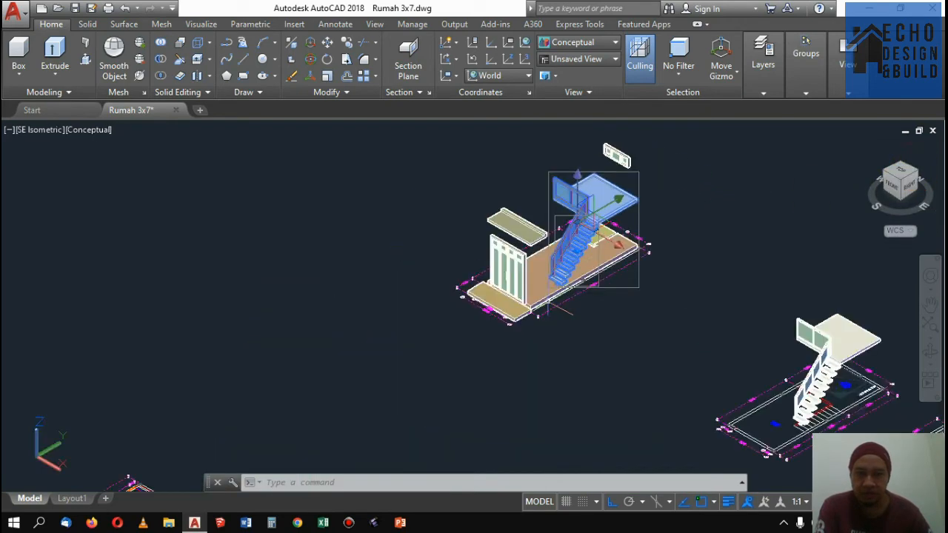
scroll(549, 309, "up", 6)
scroll(588, 252, "up", 3)
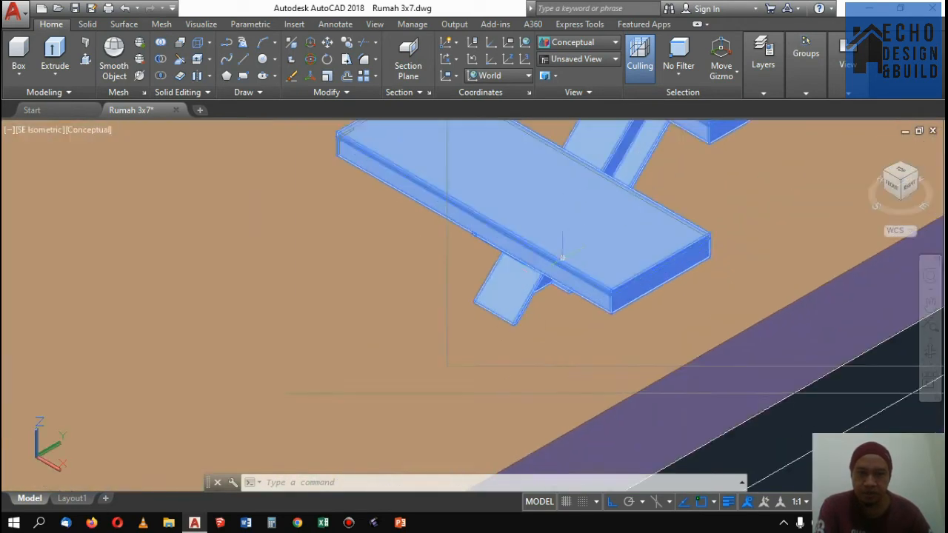
scroll(534, 275, "down", 4)
left_click(598, 275)
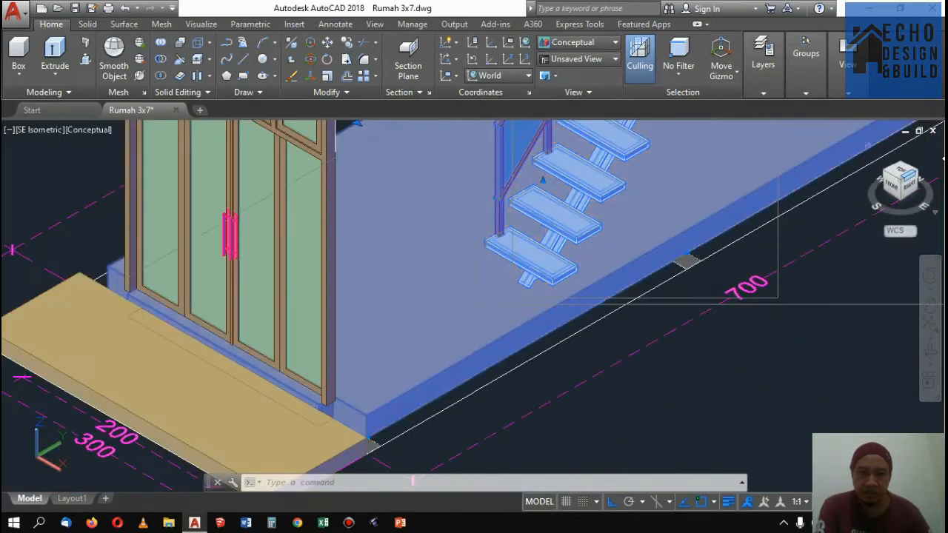
left_click(909, 191)
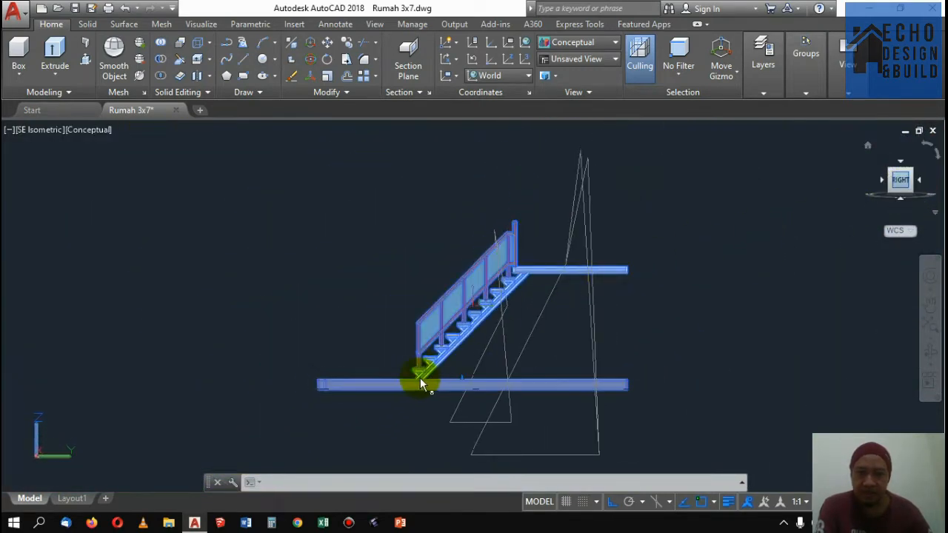
left_click(421, 383)
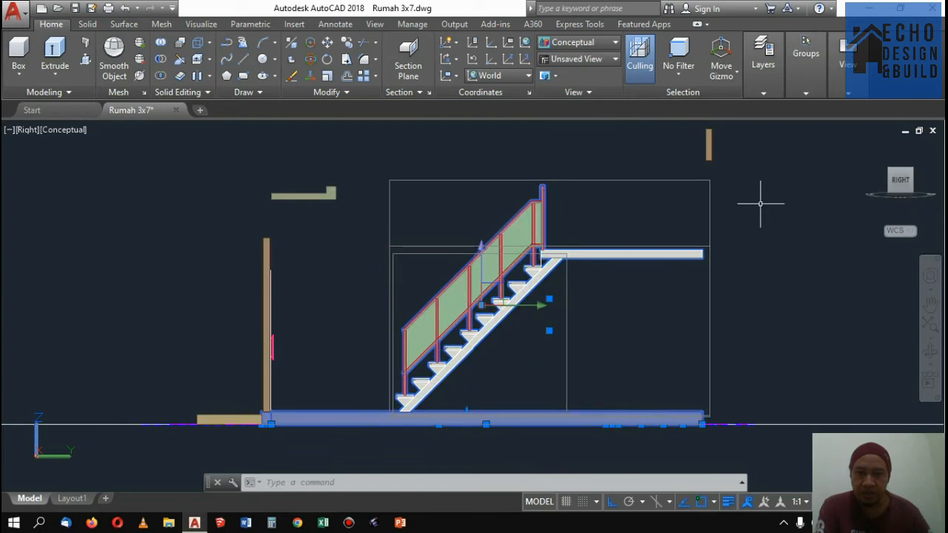
left_click(893, 175)
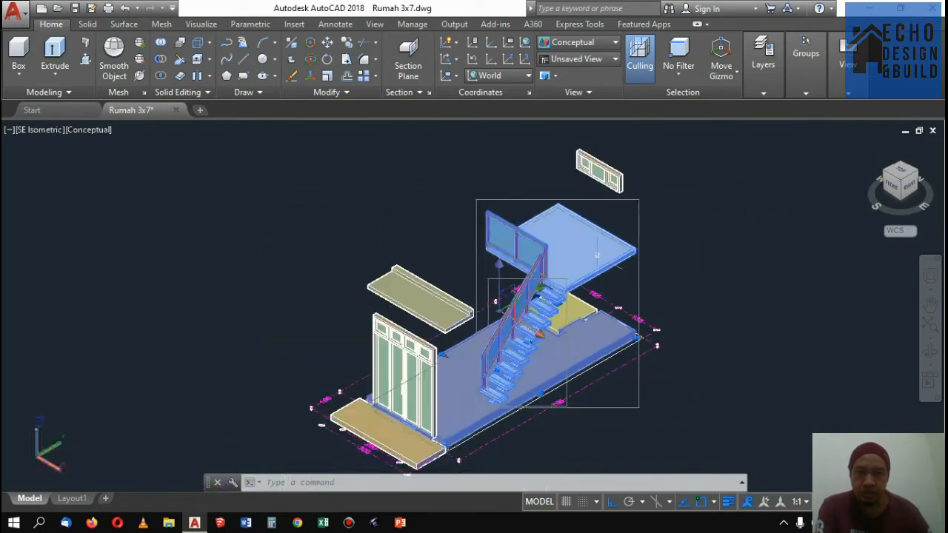
Examine the mezzanine slab and its railing above the bathroom floor in the SE isometric view
scroll(560, 206, "up", 3)
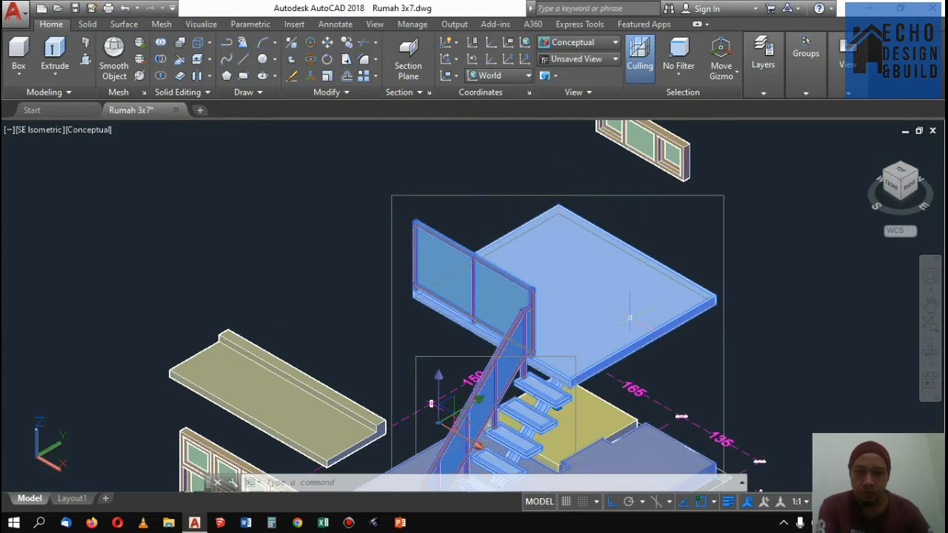
scroll(617, 350, "up", 2)
scroll(607, 316, "down", 3)
scroll(606, 316, "up", 1)
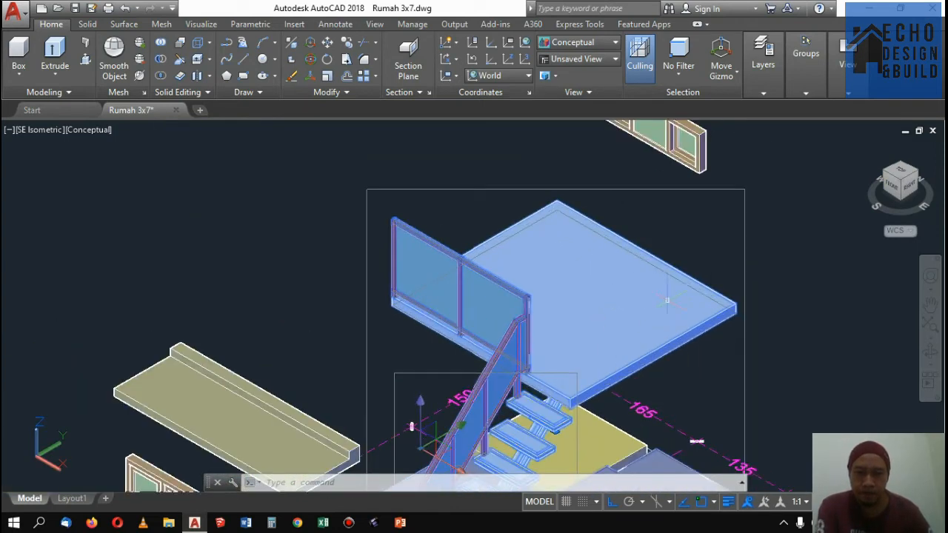
scroll(666, 300, "down", 1)
scroll(674, 311, "up", 1)
scroll(725, 355, "down", 2)
scroll(769, 411, "up", 1)
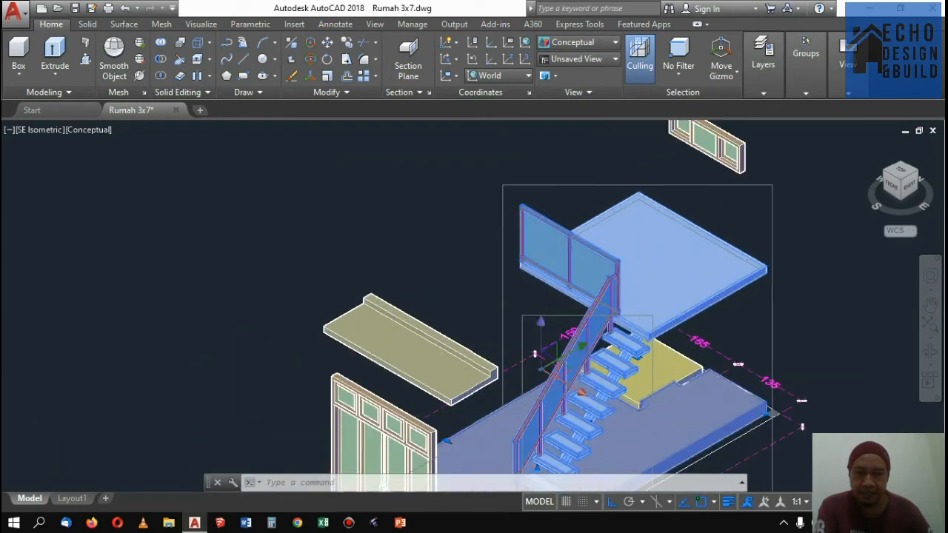
scroll(629, 293, "up", 2)
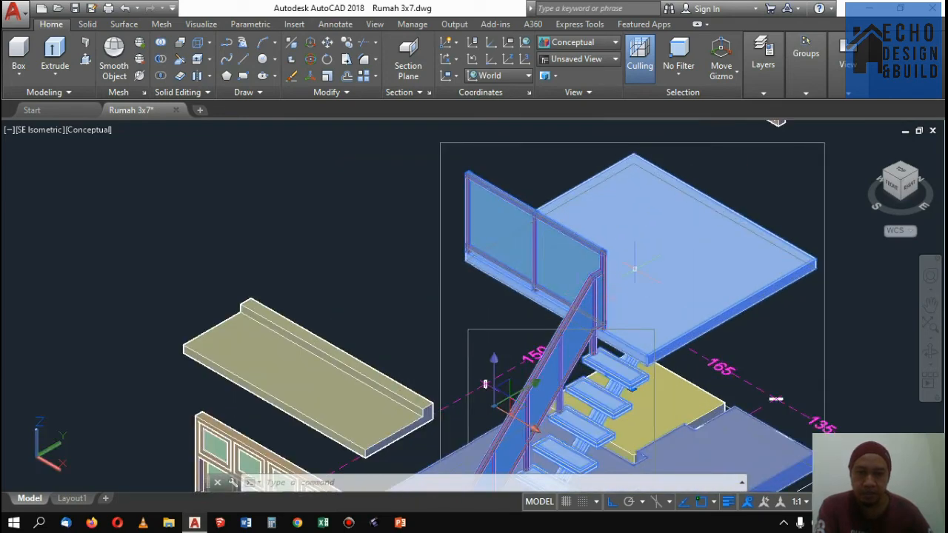
scroll(634, 269, "down", 3)
scroll(681, 235, "up", 2)
scroll(689, 287, "down", 2)
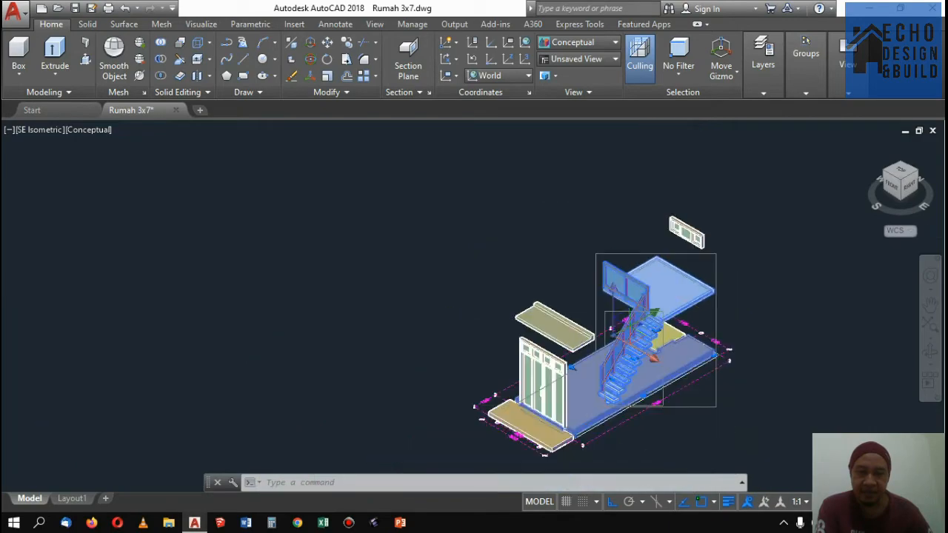
scroll(689, 287, "up", 4)
scroll(689, 287, "down", 3)
scroll(643, 349, "up", 4)
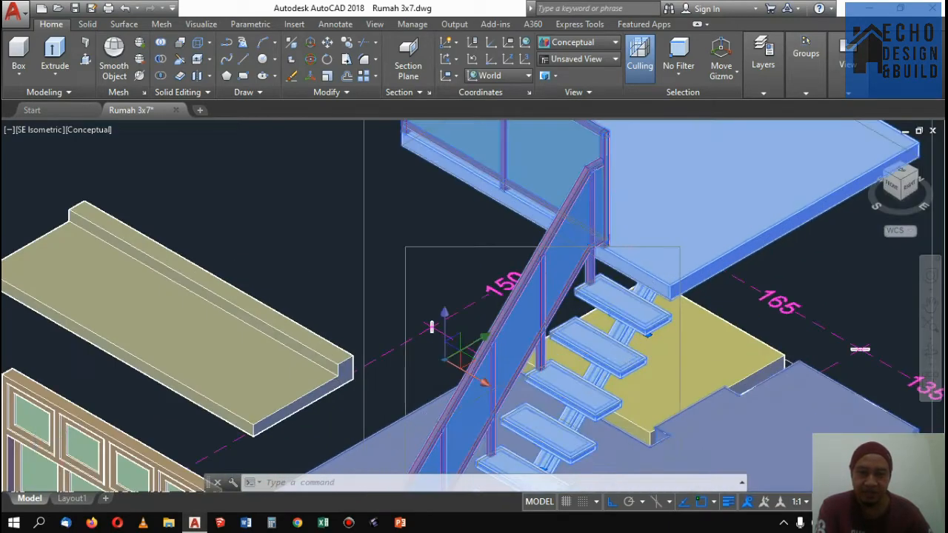
Deselect the objects and inspect the stair treads, stringer and sloped railing up to the mezzanine slab edge
scroll(618, 304, "up", 2)
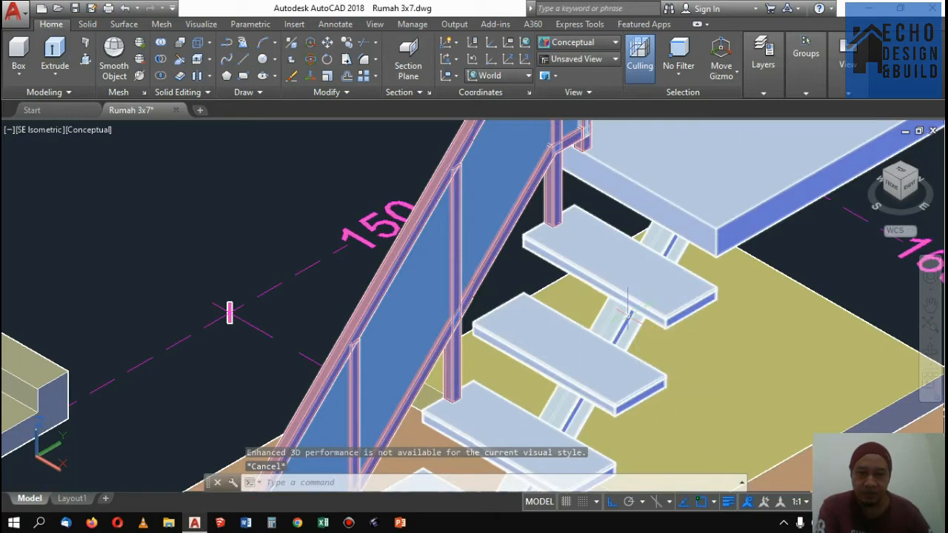
scroll(628, 315, "up", 3)
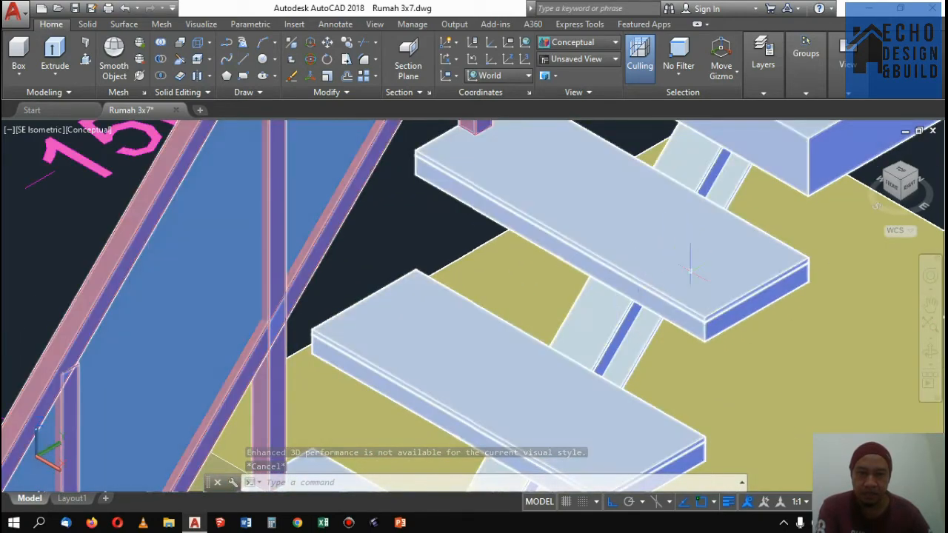
scroll(658, 251, "down", 5)
scroll(755, 302, "up", 1)
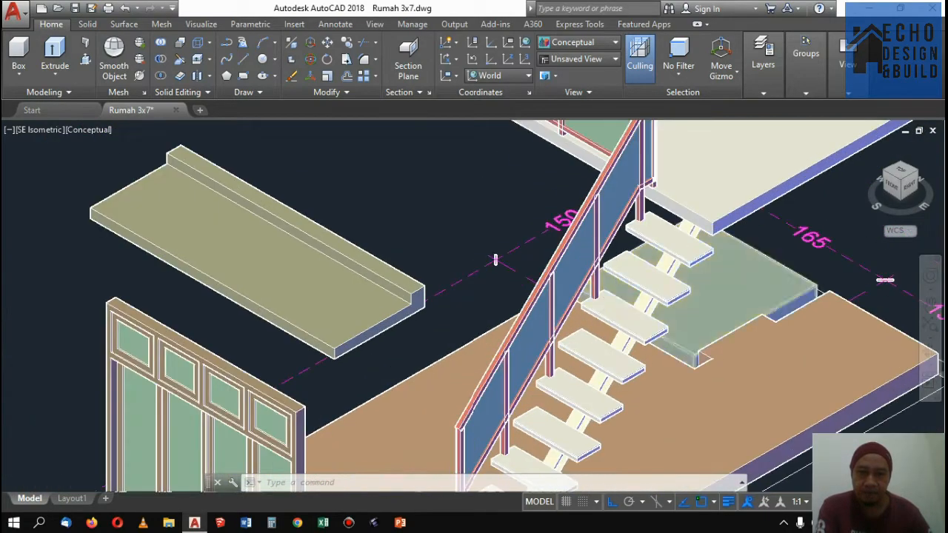
scroll(755, 303, "down", 1)
scroll(650, 235, "down", 3)
scroll(650, 236, "up", 2)
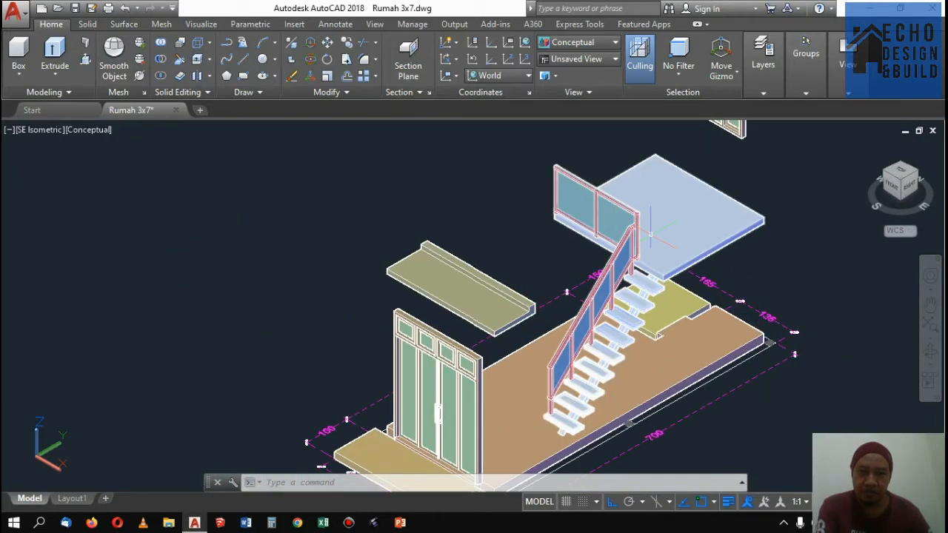
scroll(636, 278, "up", 1)
scroll(636, 278, "down", 4)
scroll(636, 278, "up", 6)
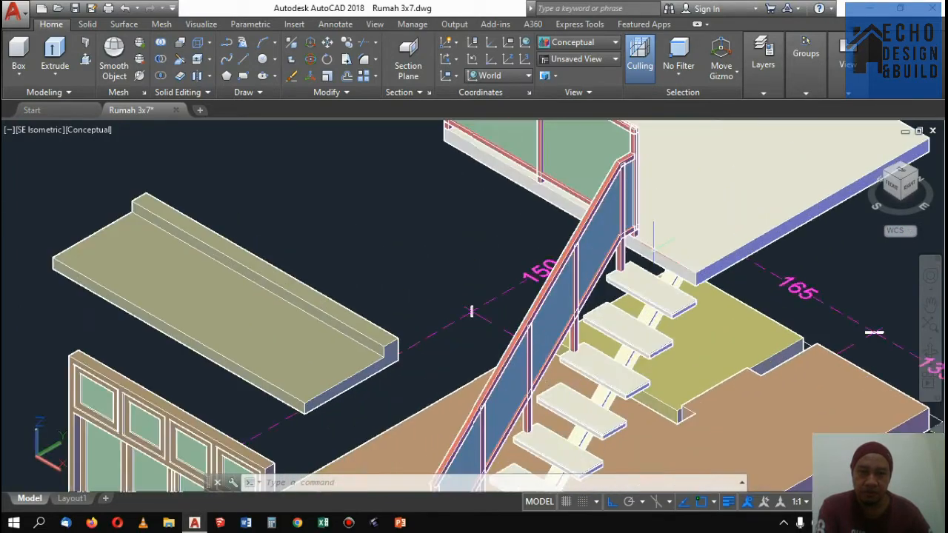
scroll(670, 258, "down", 2)
scroll(664, 197, "up", 4)
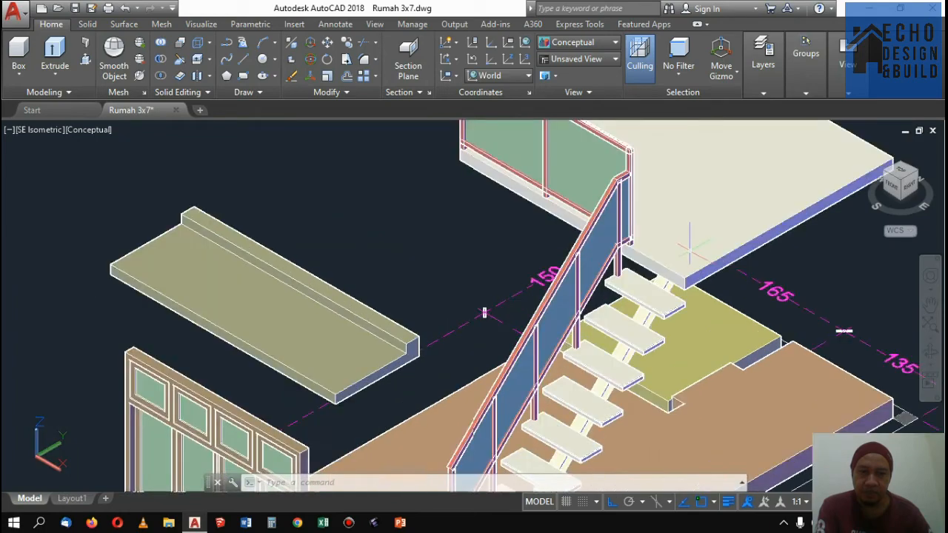
scroll(654, 281, "down", 3)
scroll(470, 318, "down", 4)
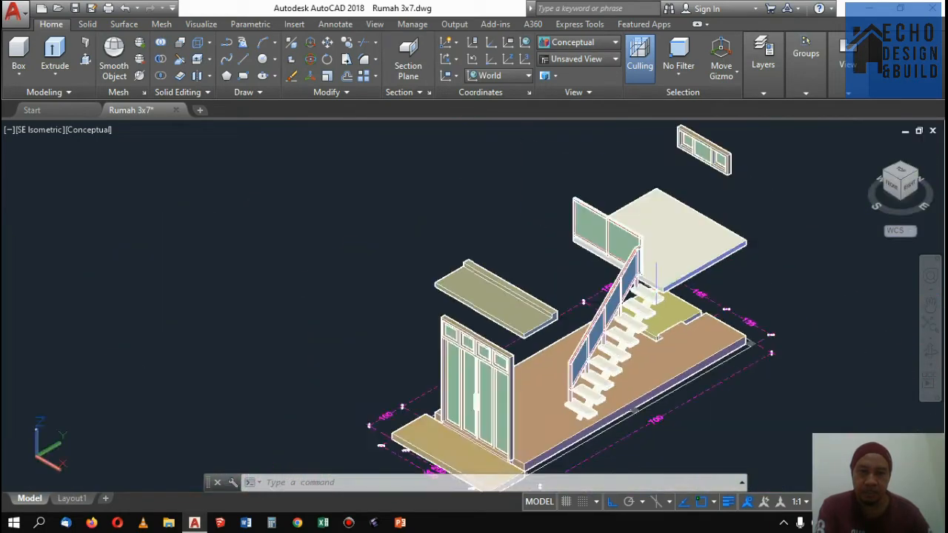
scroll(458, 222, "up", 6)
scroll(458, 222, "up", 2)
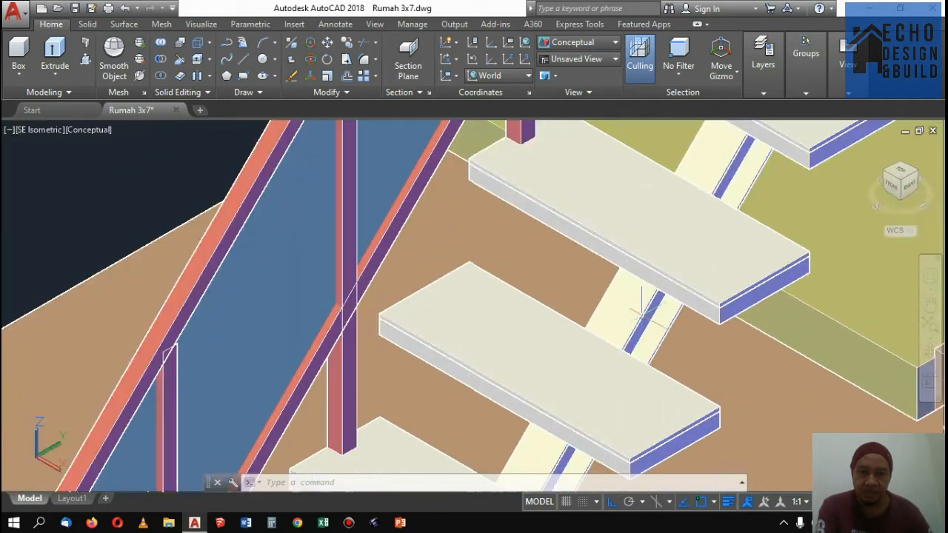
scroll(716, 194, "down", 6)
scroll(442, 351, "up", 5)
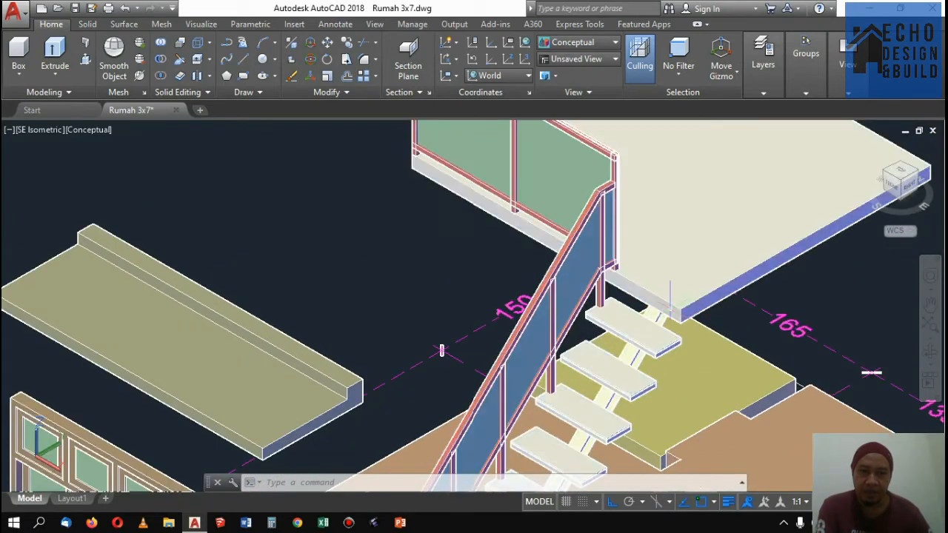
scroll(670, 300, "up", 3)
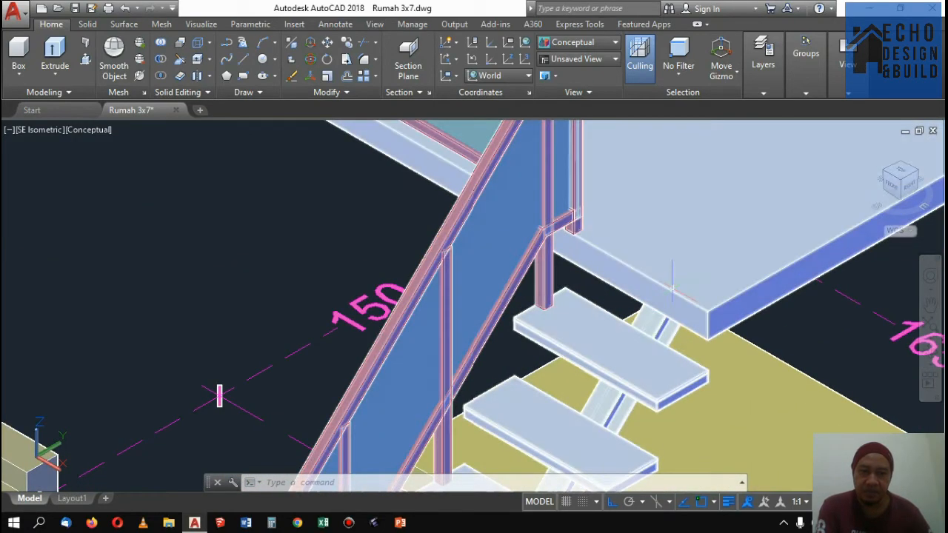
scroll(652, 309, "down", 5)
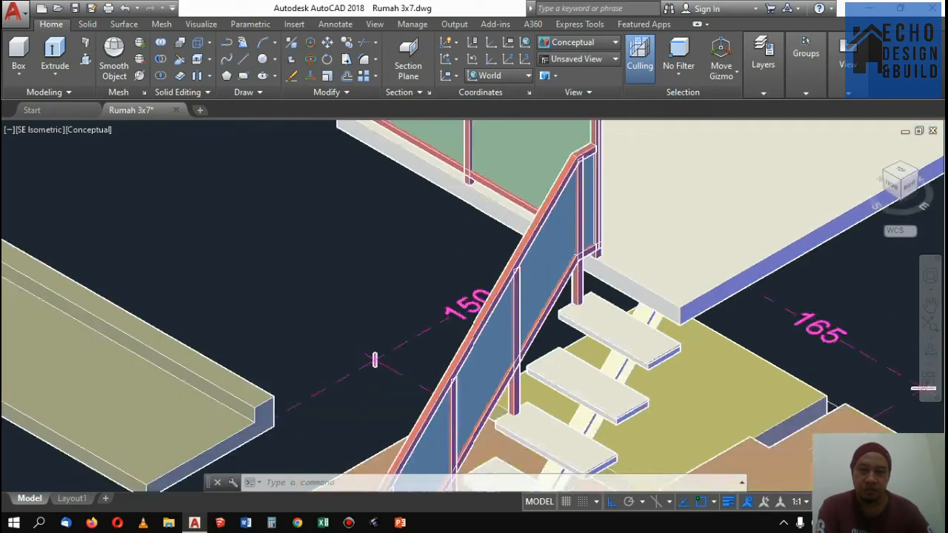
Inspect the mezzanine railing along the slab's front edge and review the whole house model
scroll(502, 241, "up", 5)
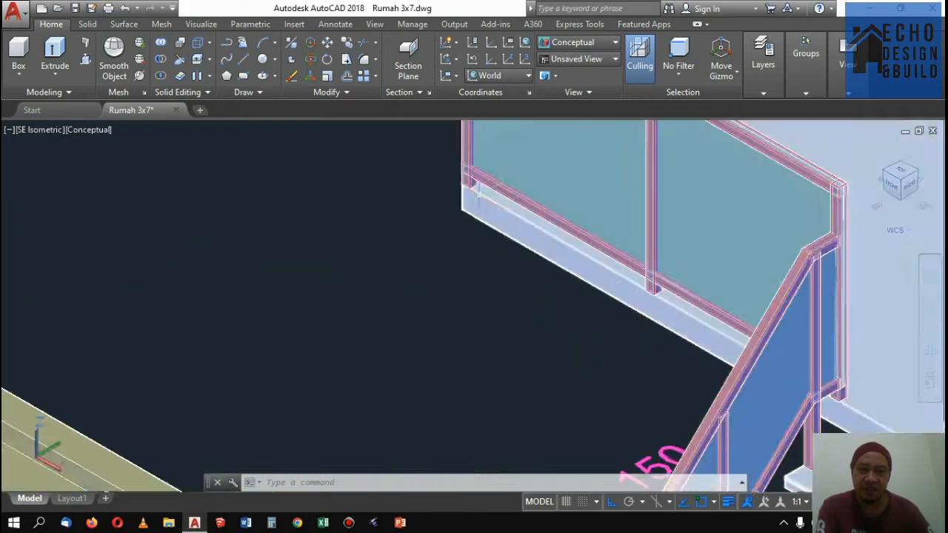
scroll(502, 241, "down", 4)
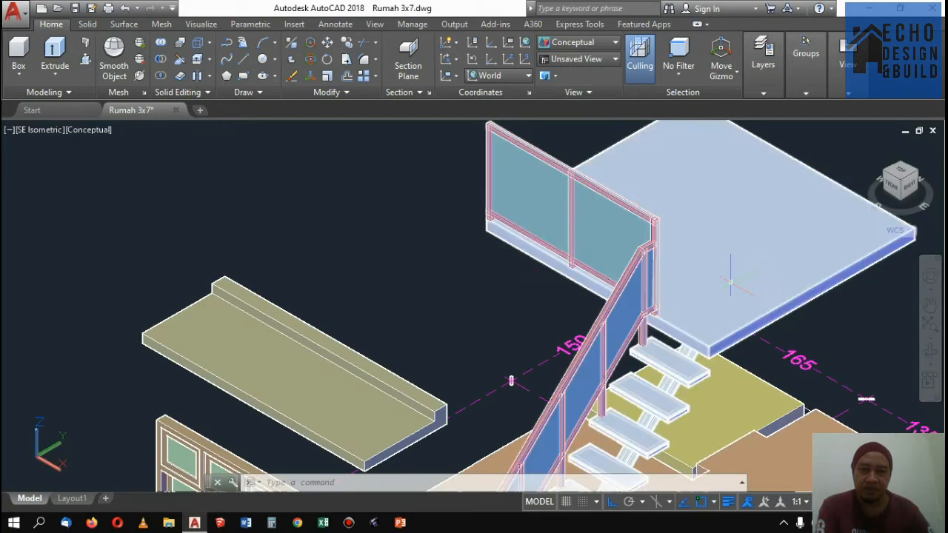
scroll(506, 272, "up", 1)
scroll(577, 252, "down", 3)
scroll(651, 247, "up", 4)
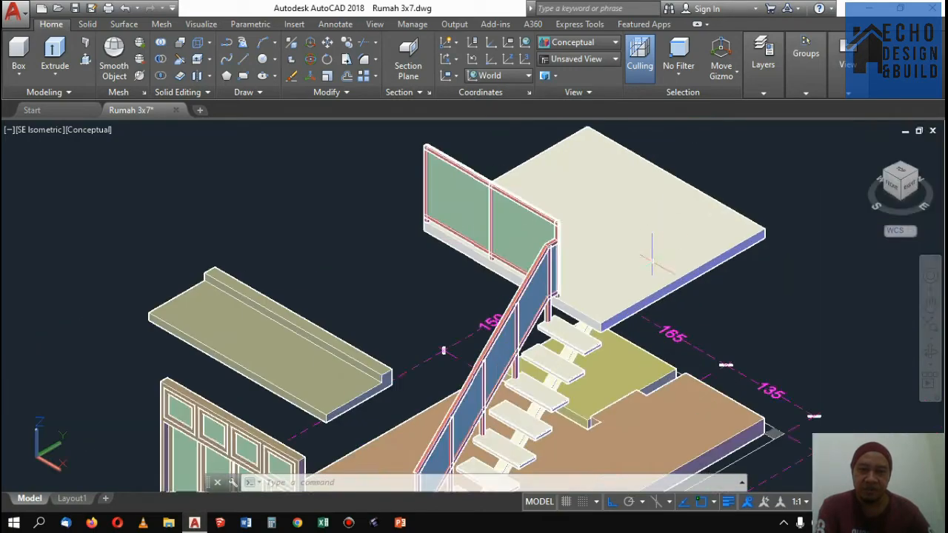
scroll(711, 291, "down", 5)
scroll(652, 254, "up", 6)
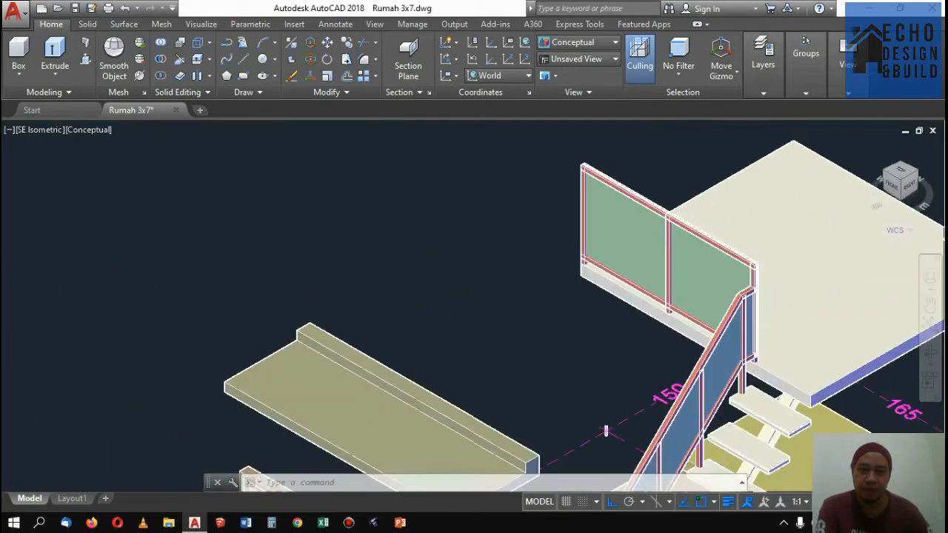
scroll(652, 254, "down", 5)
scroll(807, 259, "up", 2)
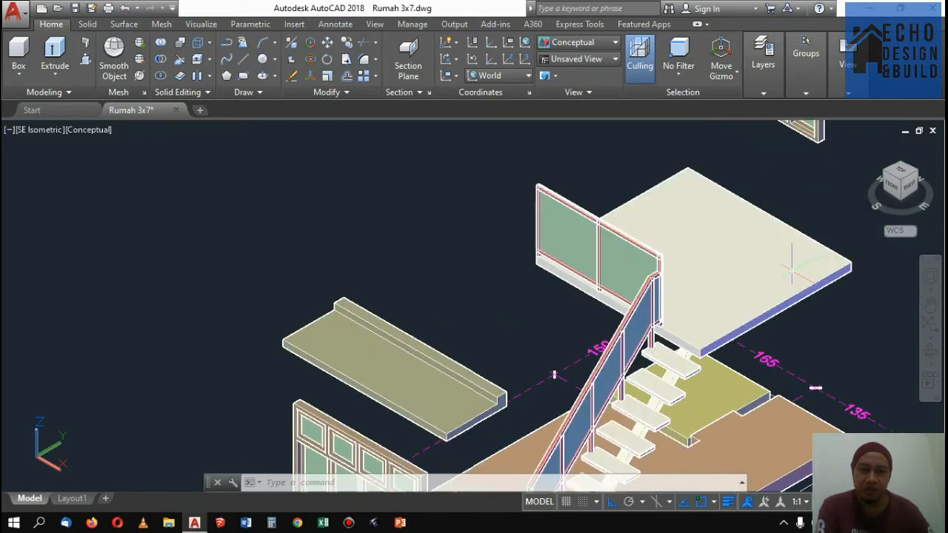
scroll(684, 234, "down", 2)
scroll(691, 222, "down", 4)
scroll(692, 220, "up", 2)
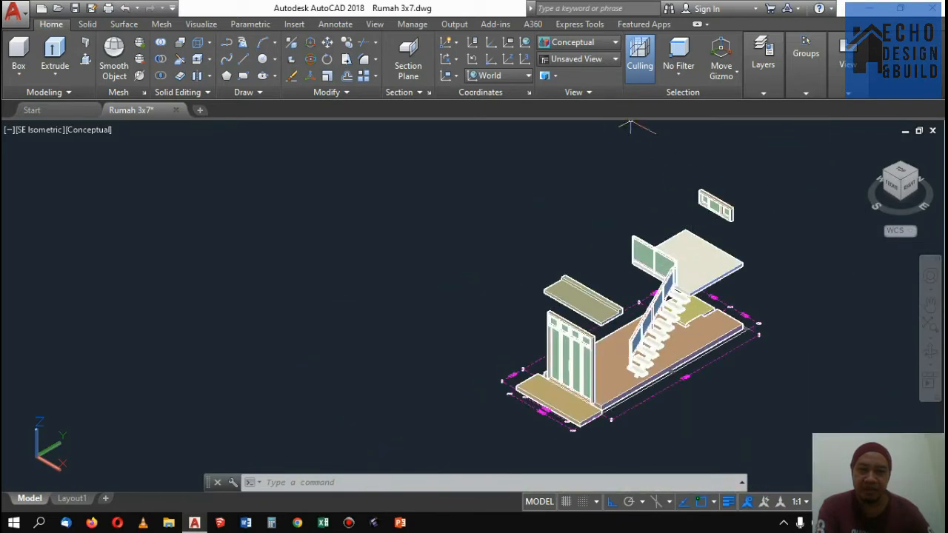
Turn the roof layer atap back on
left_click(763, 67)
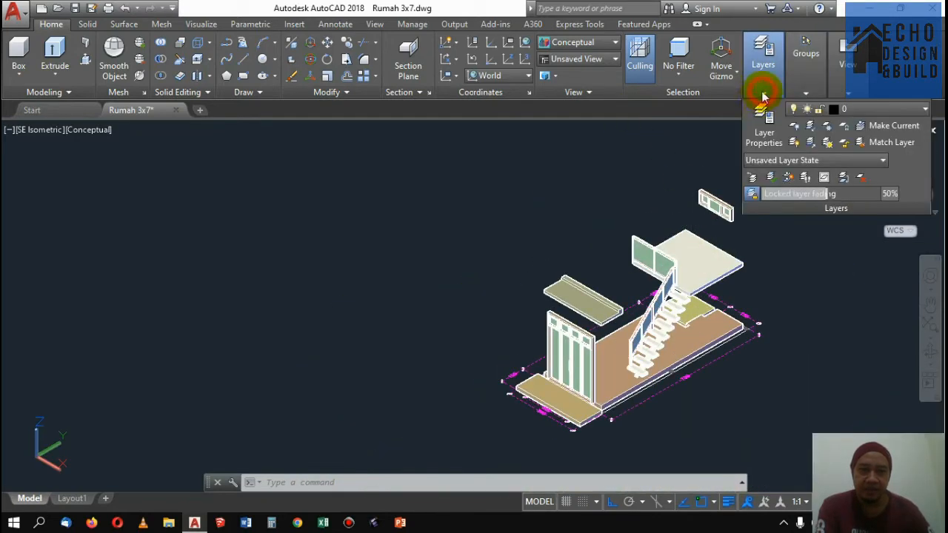
mouse_move(787, 99)
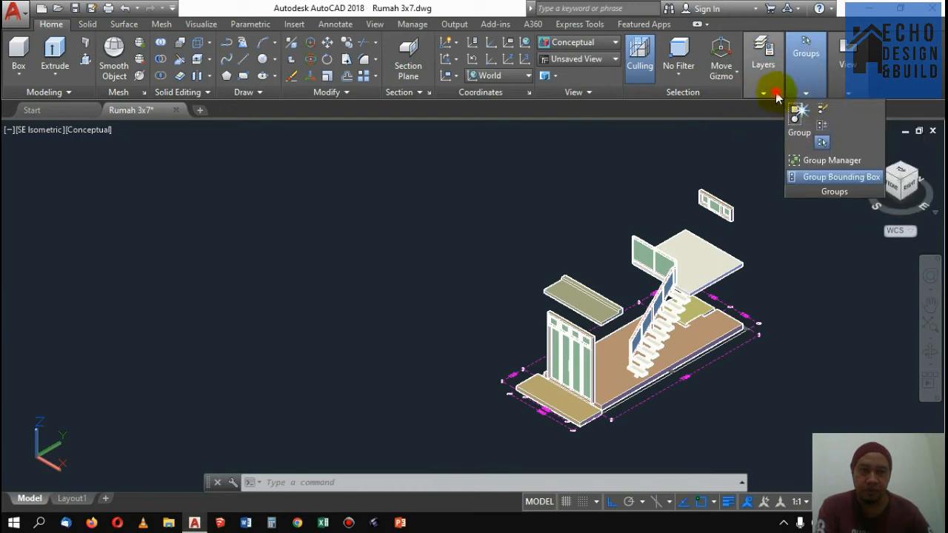
left_click(843, 109)
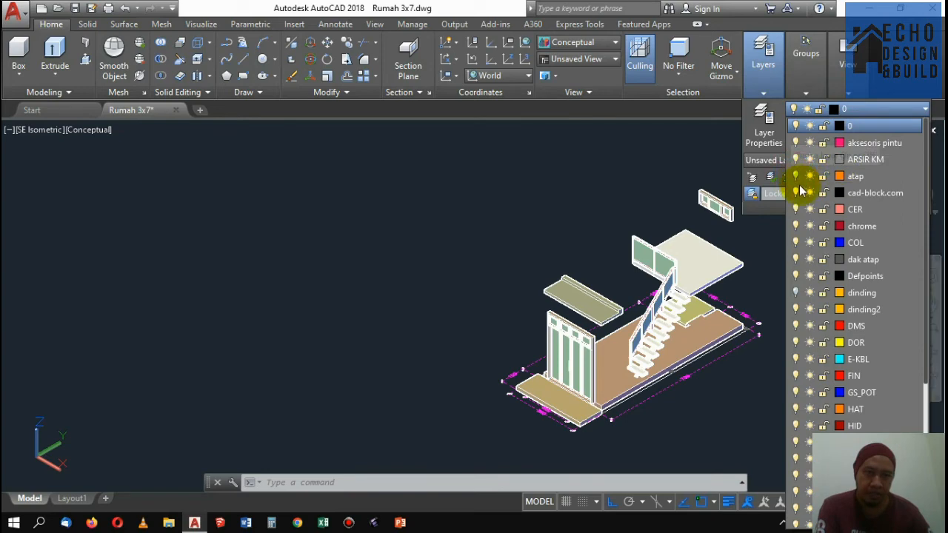
left_click(795, 177)
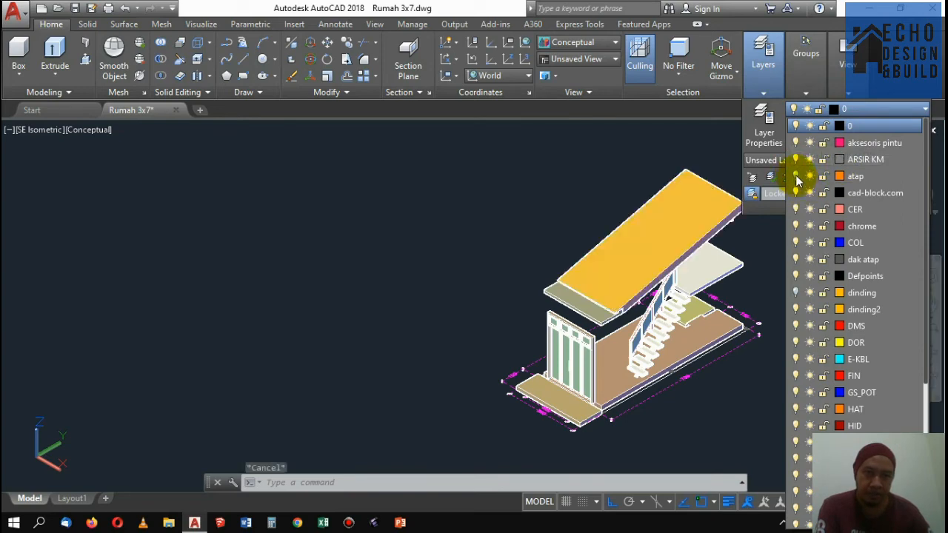
left_click(907, 109)
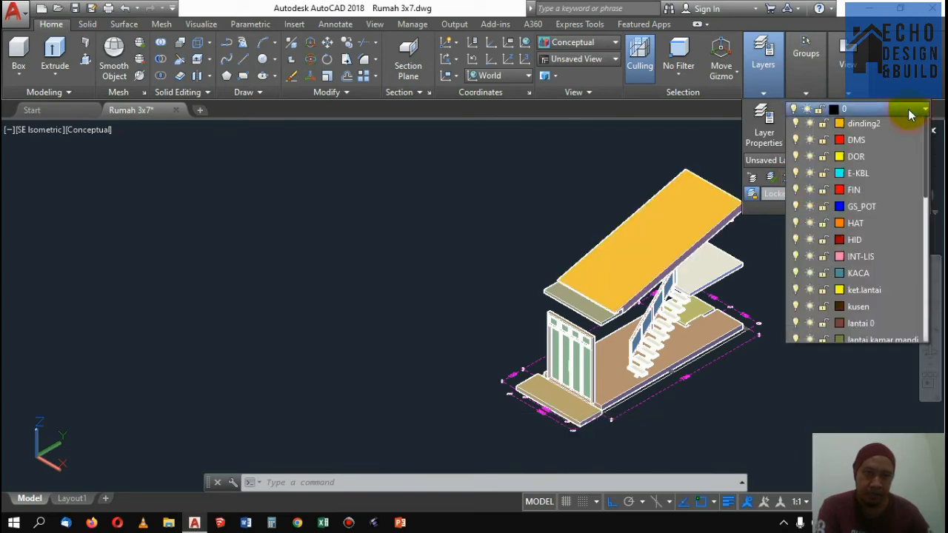
Turn the wall layer dinding back on and set the visual style to 2D Wireframe
left_click(796, 291)
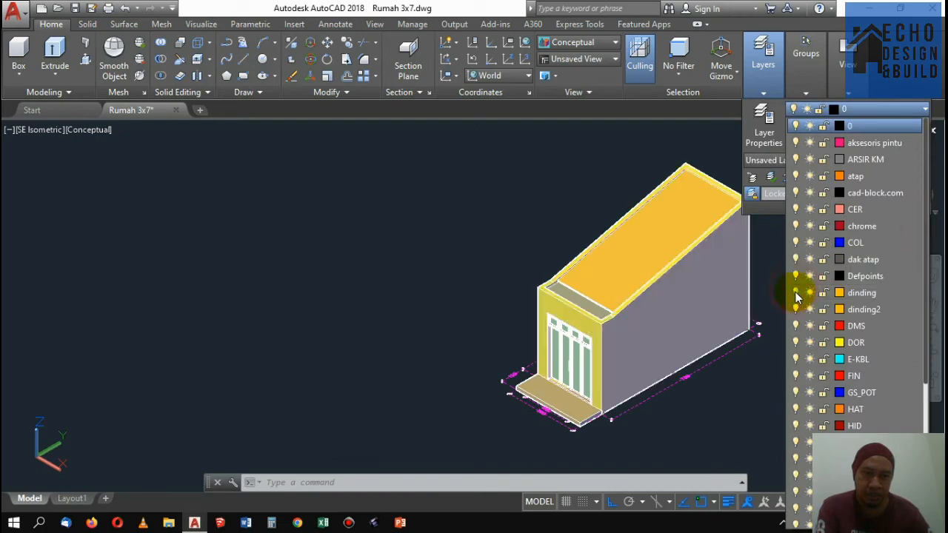
left_click(592, 43)
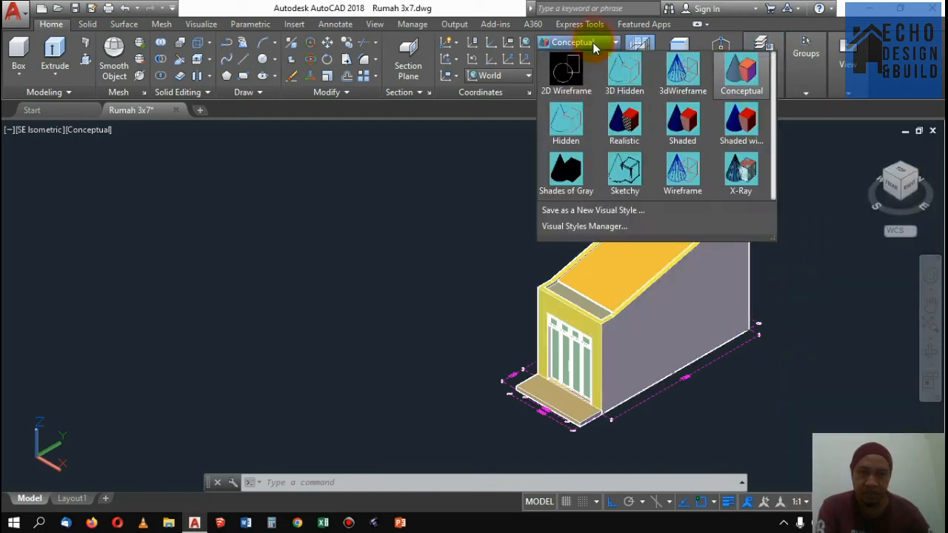
left_click(565, 73)
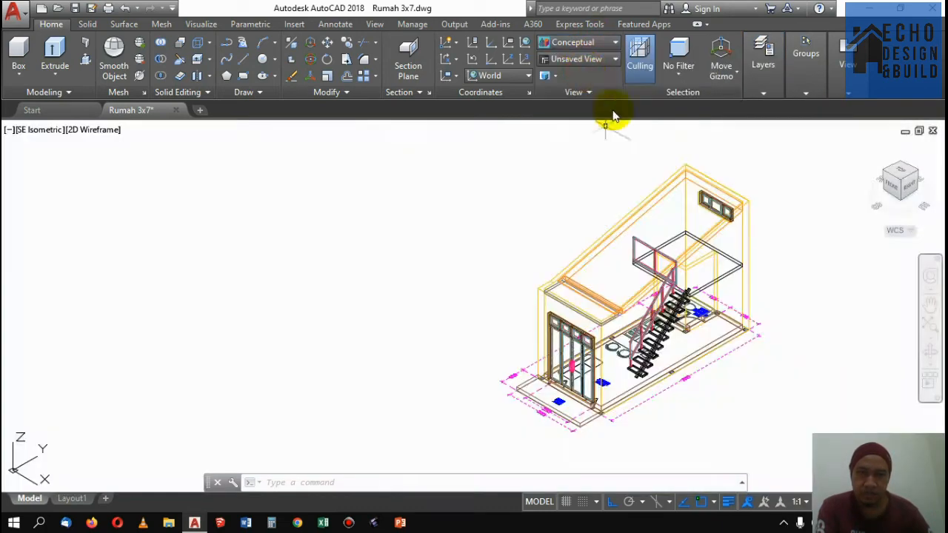
Inspect the house's front door frame, terrace and stair in the wireframe view
scroll(664, 241, "down", 2)
scroll(666, 250, "up", 2)
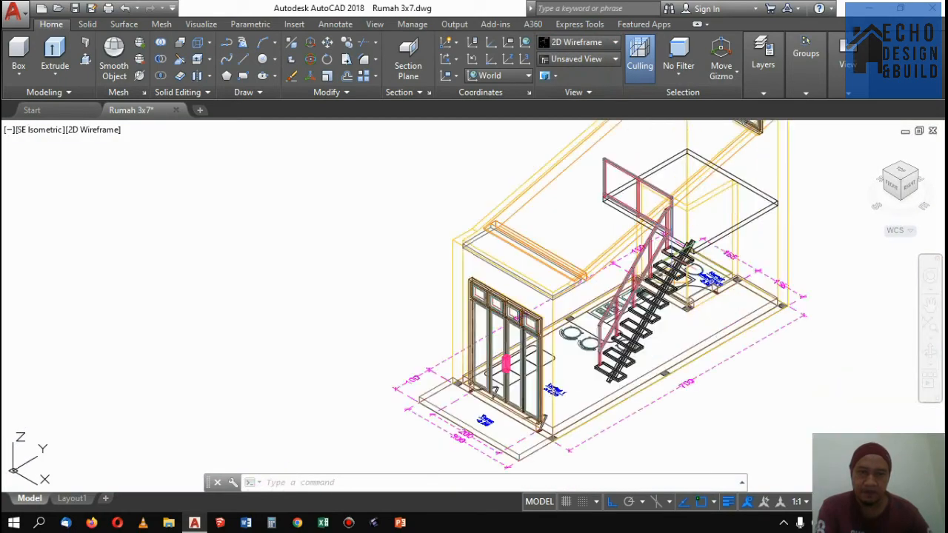
scroll(664, 245, "down", 3)
scroll(646, 273, "up", 2)
scroll(634, 222, "up", 4)
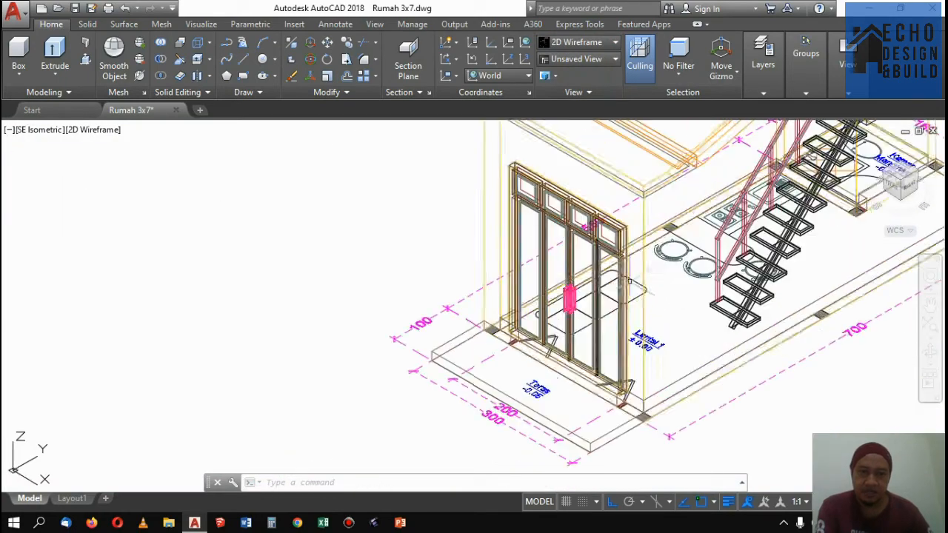
scroll(634, 222, "down", 2)
scroll(635, 222, "up", 2)
scroll(634, 222, "down", 3)
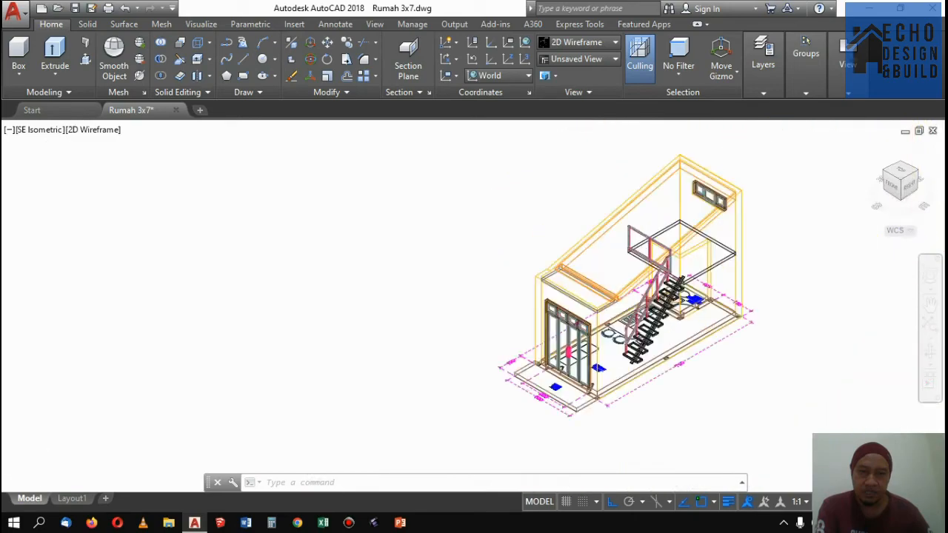
scroll(634, 222, "up", 3)
scroll(634, 222, "down", 3)
scroll(585, 337, "up", 4)
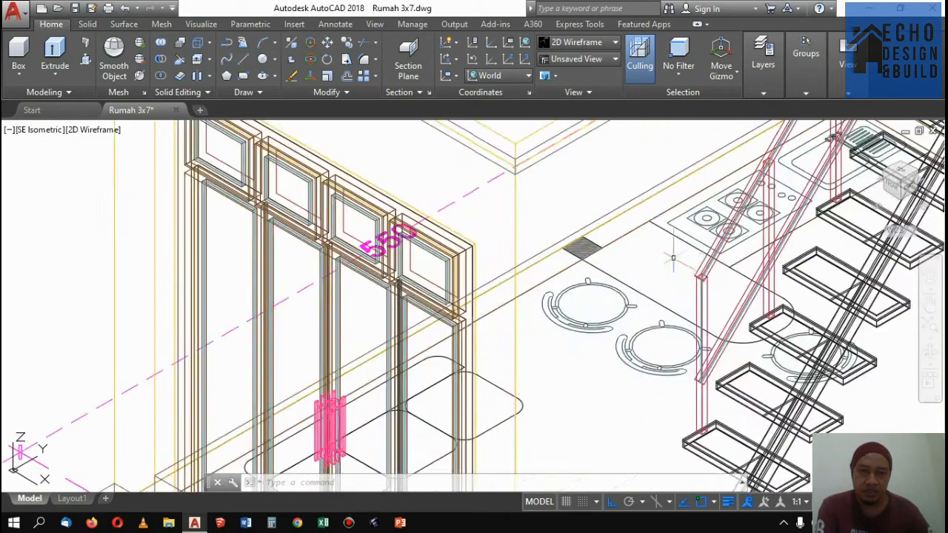
scroll(592, 333, "down", 3)
scroll(597, 336, "up", 3)
scroll(596, 337, "up", 3)
scroll(592, 330, "down", 4)
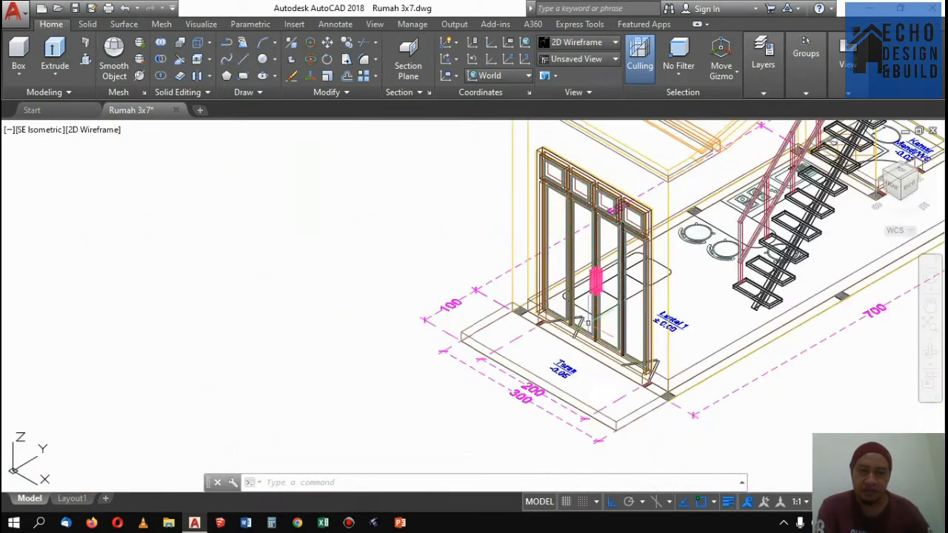
scroll(588, 322, "up", 1)
scroll(573, 204, "down", 3)
scroll(574, 203, "up", 2)
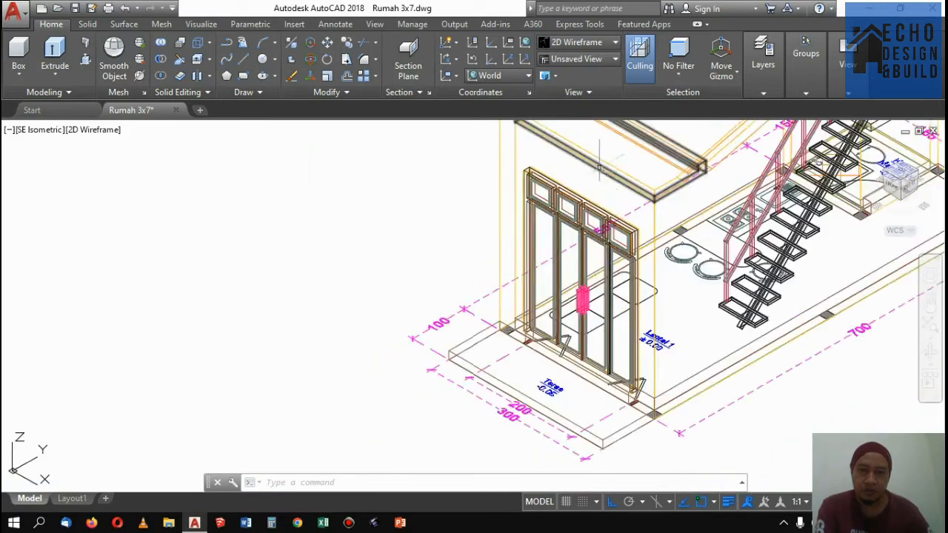
Look over the surrounding plan drawings and examine the front elevation with its door frame and roof hatch
scroll(574, 206, "down", 2)
scroll(621, 222, "down", 5)
scroll(697, 168, "up", 7)
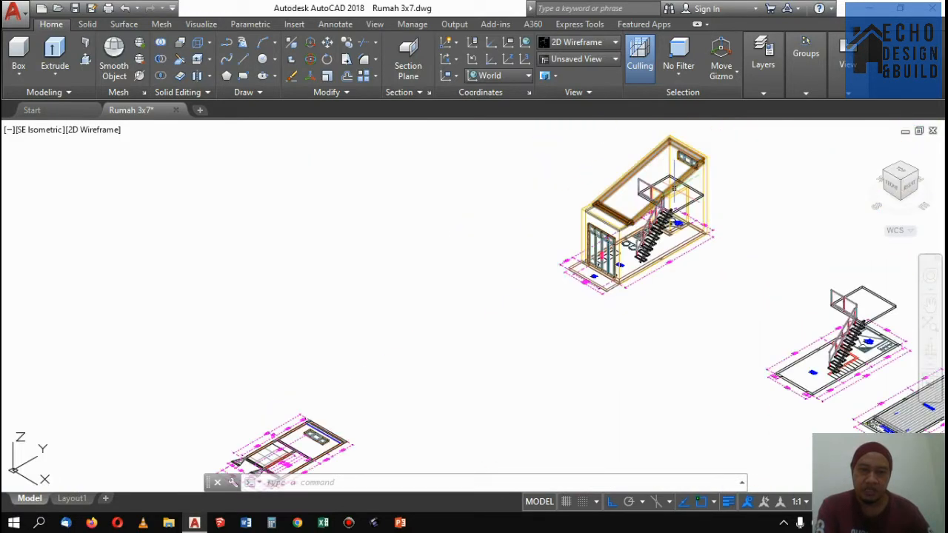
scroll(697, 169, "down", 5)
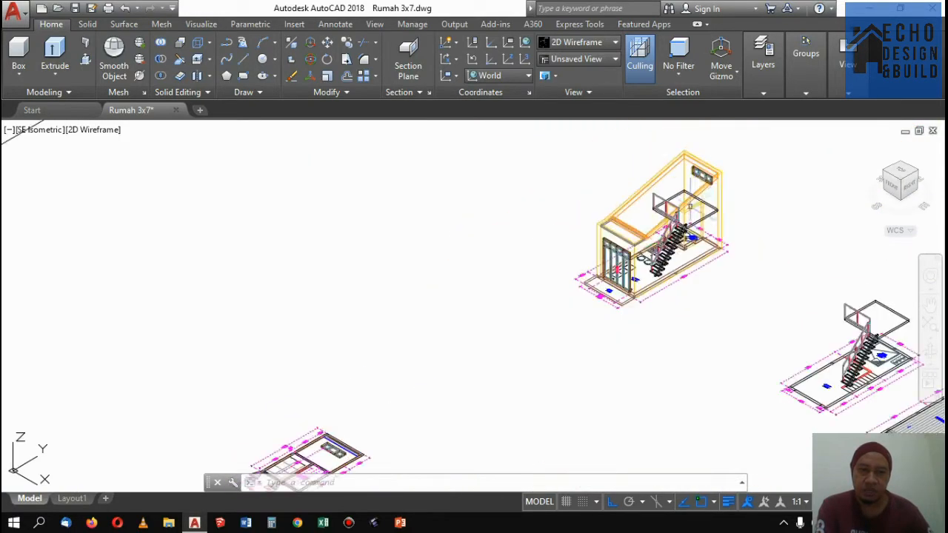
scroll(498, 368, "up", 6)
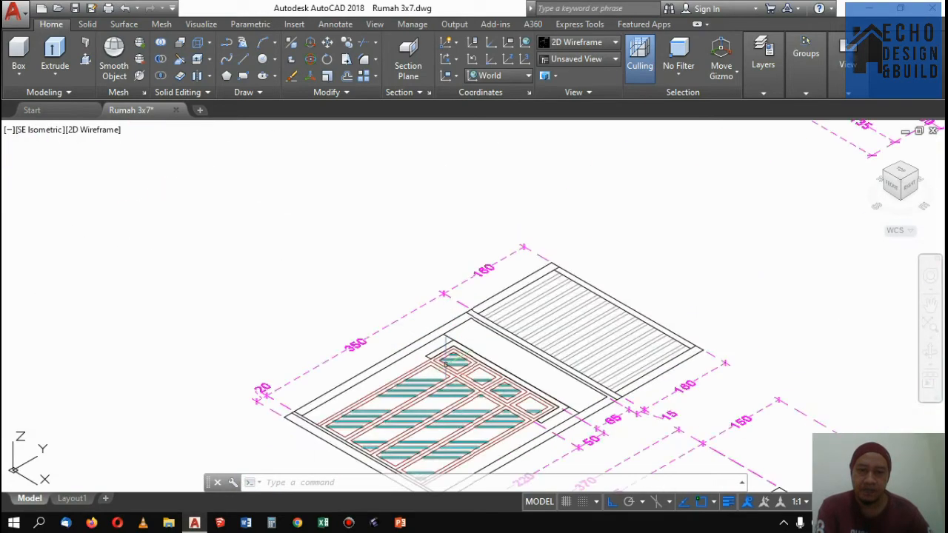
scroll(572, 342, "down", 2)
scroll(574, 343, "up", 2)
scroll(651, 259, "down", 5)
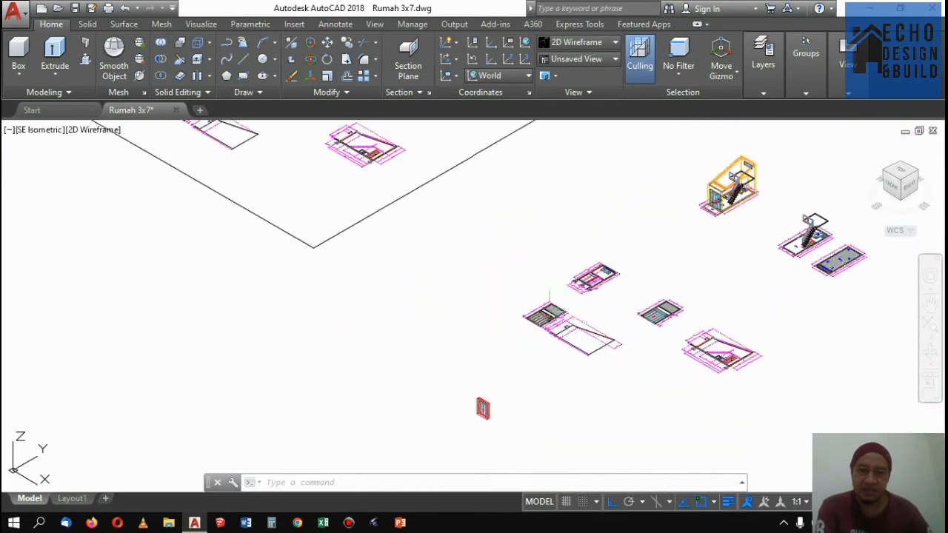
scroll(704, 180, "up", 3)
scroll(733, 175, "down", 3)
Examine the stair, mezzanine slab and railings inside the wireframe house model
scroll(734, 174, "up", 5)
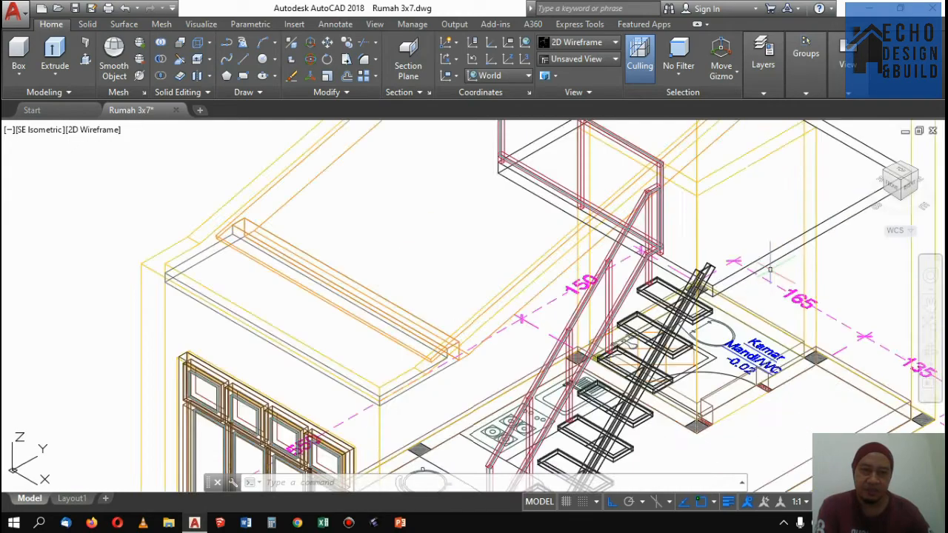
scroll(711, 296, "up", 2)
scroll(710, 296, "down", 5)
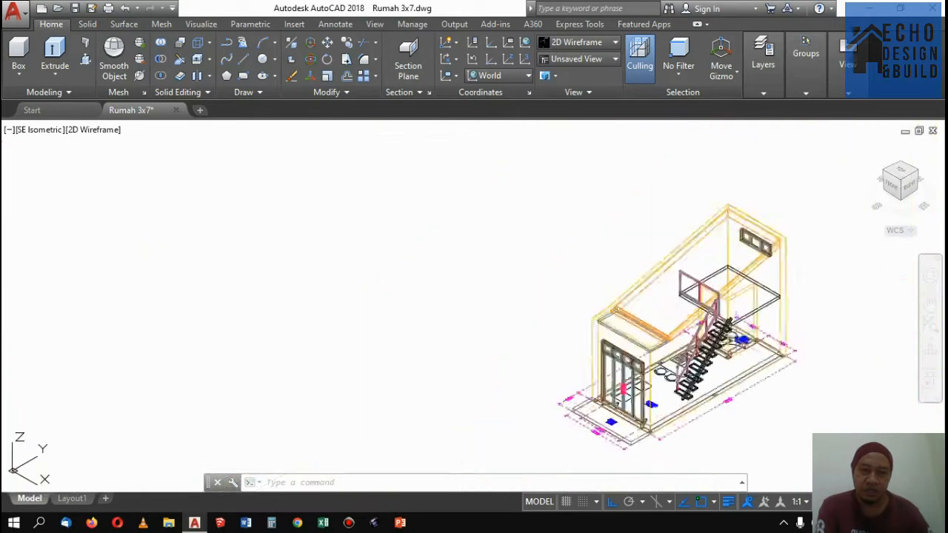
scroll(732, 307, "up", 4)
scroll(732, 305, "down", 4)
scroll(617, 348, "up", 3)
scroll(610, 333, "down", 2)
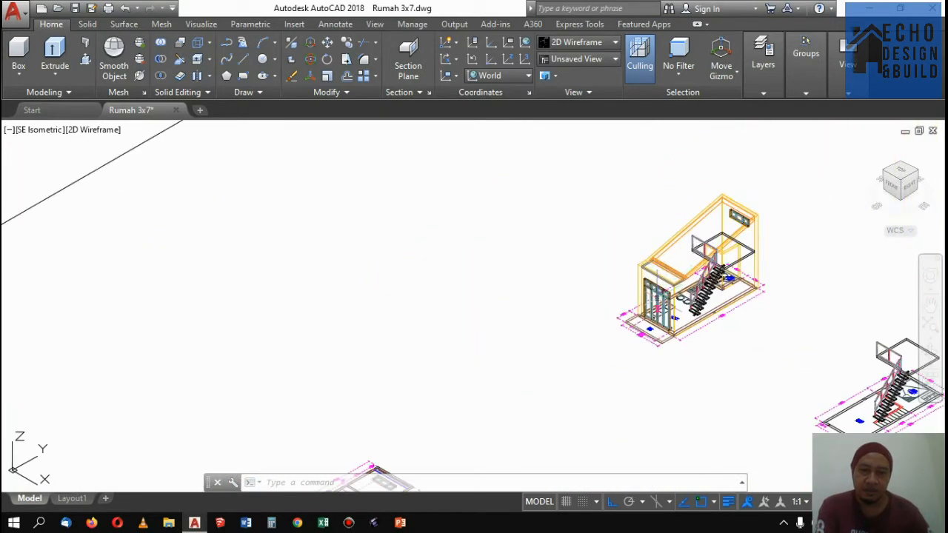
scroll(652, 289, "up", 2)
scroll(672, 260, "down", 3)
scroll(672, 260, "up", 3)
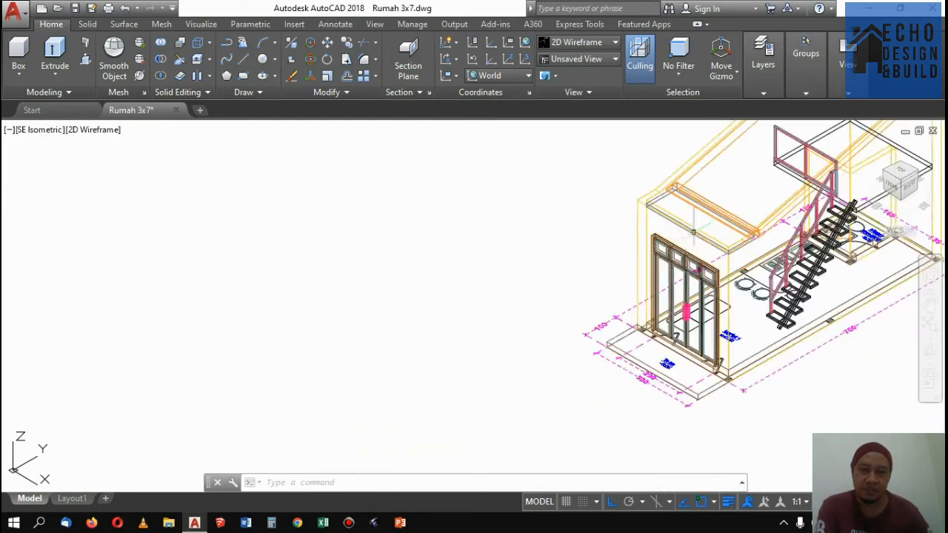
scroll(672, 260, "down", 3)
scroll(718, 233, "up", 3)
scroll(718, 233, "down", 5)
scroll(718, 233, "up", 3)
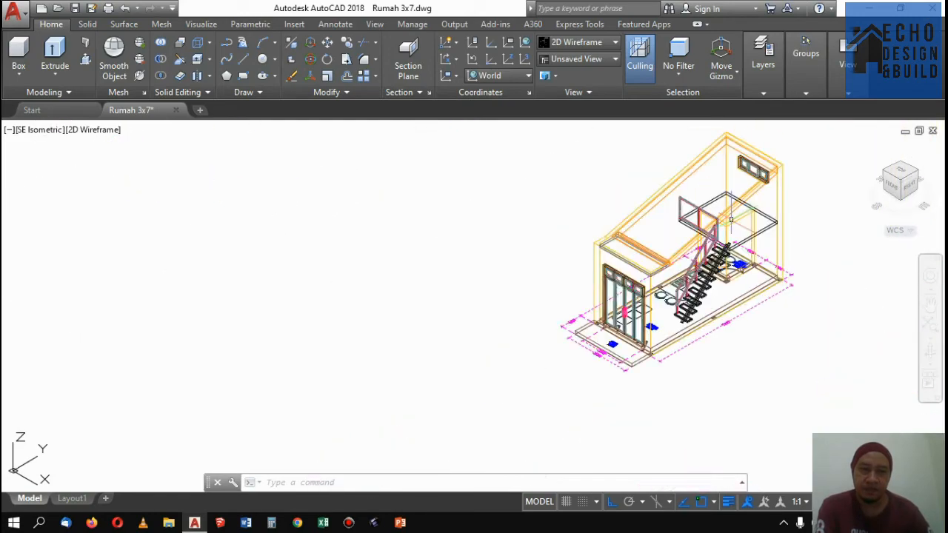
Review the completed house model beside its source drawings, including the rear window, roof and mezzanine
scroll(718, 233, "down", 2)
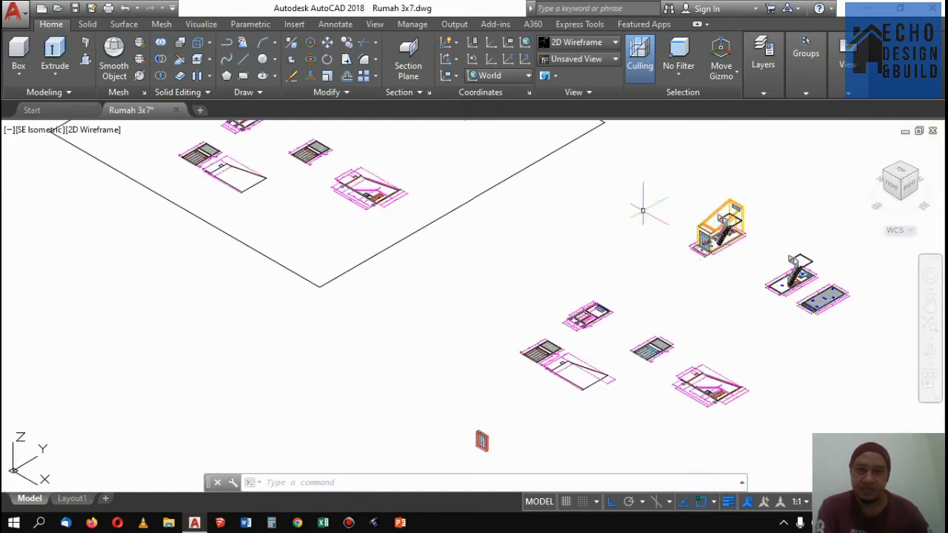
scroll(642, 211, "up", 4)
scroll(659, 252, "down", 1)
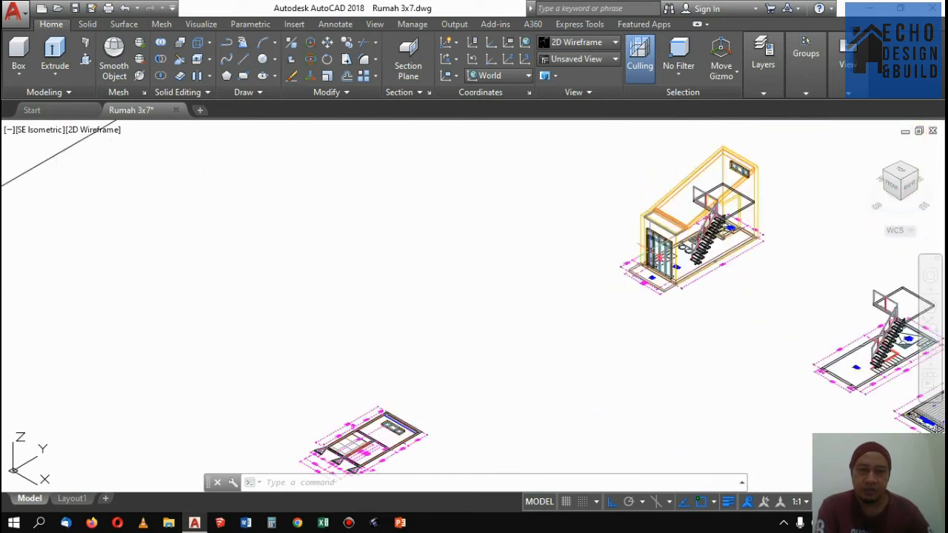
scroll(653, 247, "down", 2)
scroll(708, 208, "up", 3)
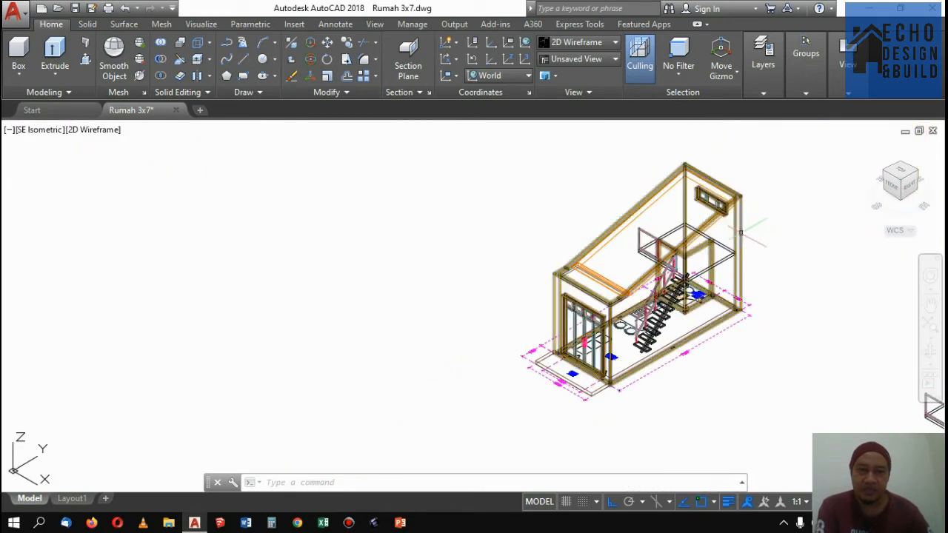
scroll(755, 215, "up", 2)
scroll(753, 216, "down", 2)
scroll(751, 219, "up", 2)
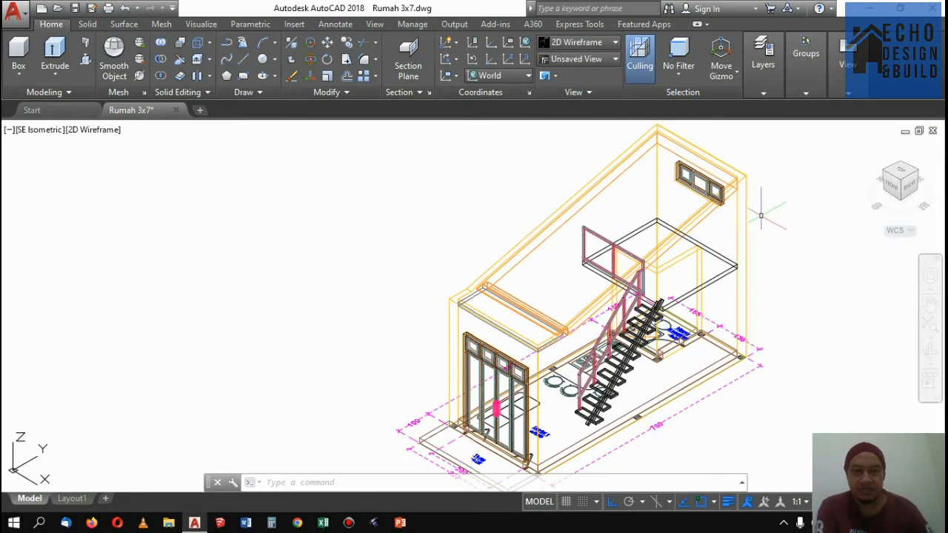
scroll(745, 221, "up", 1)
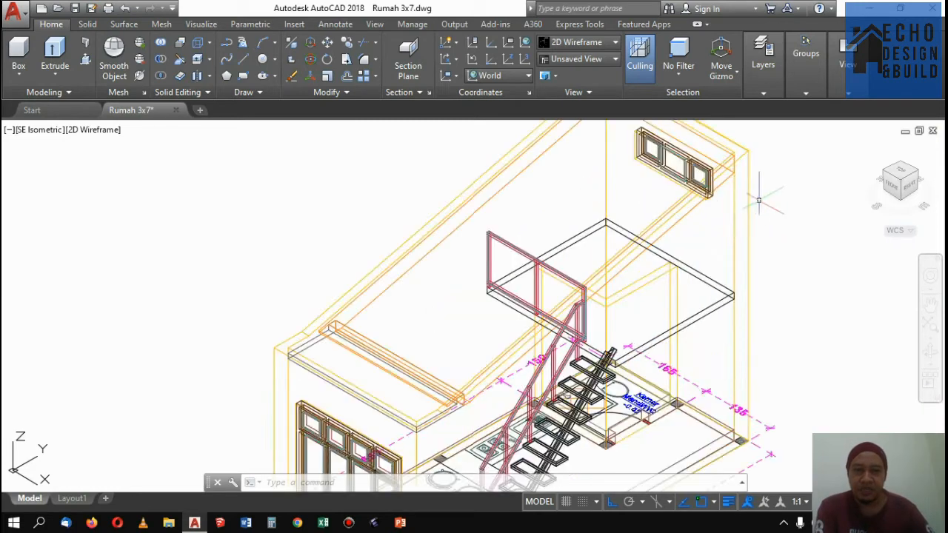
scroll(746, 220, "down", 4)
scroll(746, 223, "up", 2)
scroll(746, 223, "up", 1)
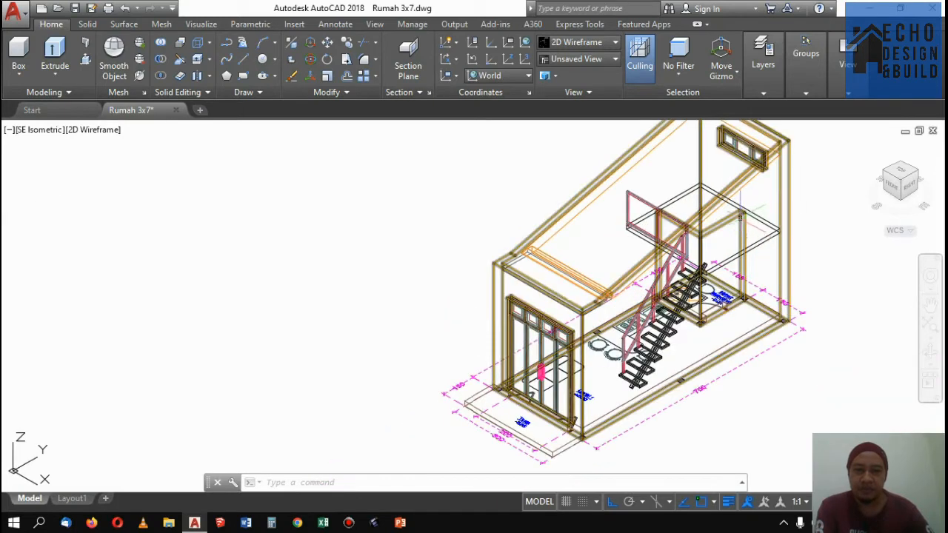
scroll(759, 208, "down", 4)
scroll(772, 190, "up", 3)
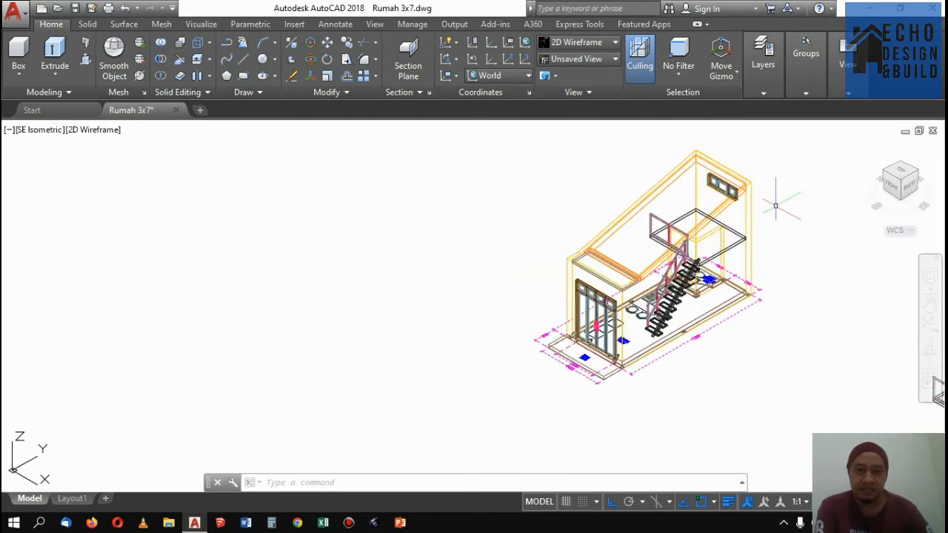